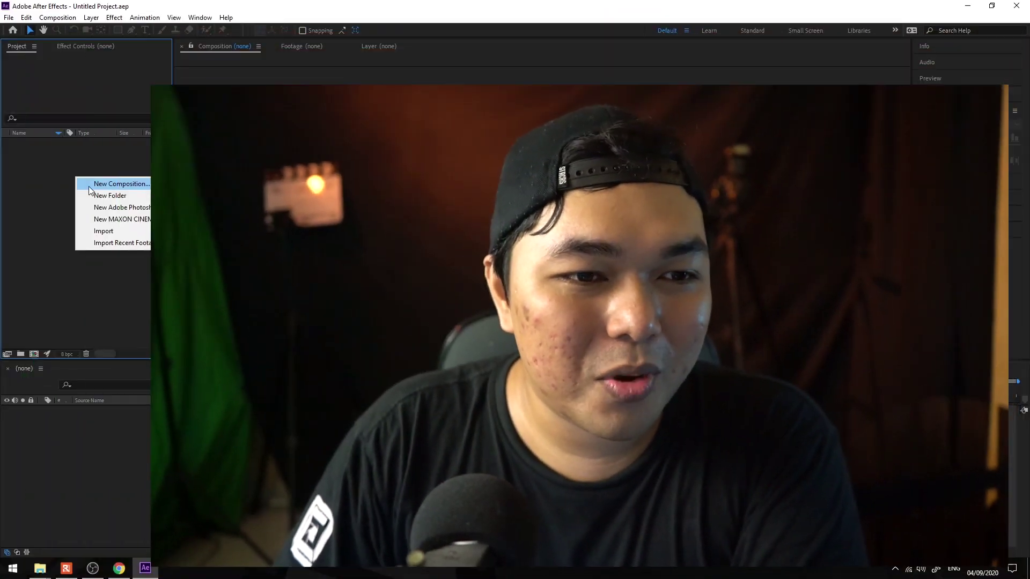
Step: Create a new HDTV 1080 25 fps composition named Comp 1
left_click(89, 181)
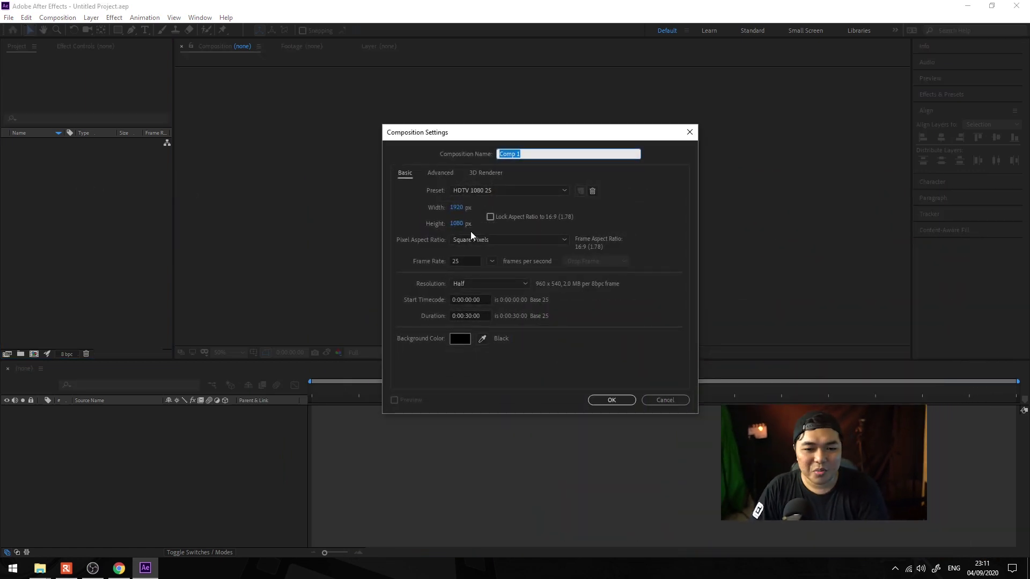
left_click(614, 398)
left_click(613, 398)
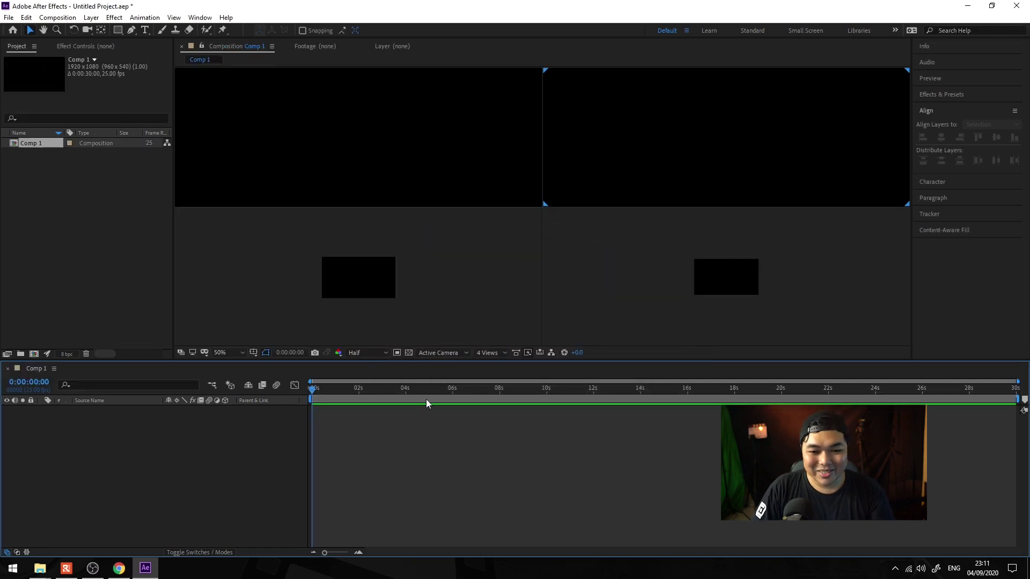
Step: Switch the composition viewer layout to 1 View
left_click(499, 355)
left_click(484, 365)
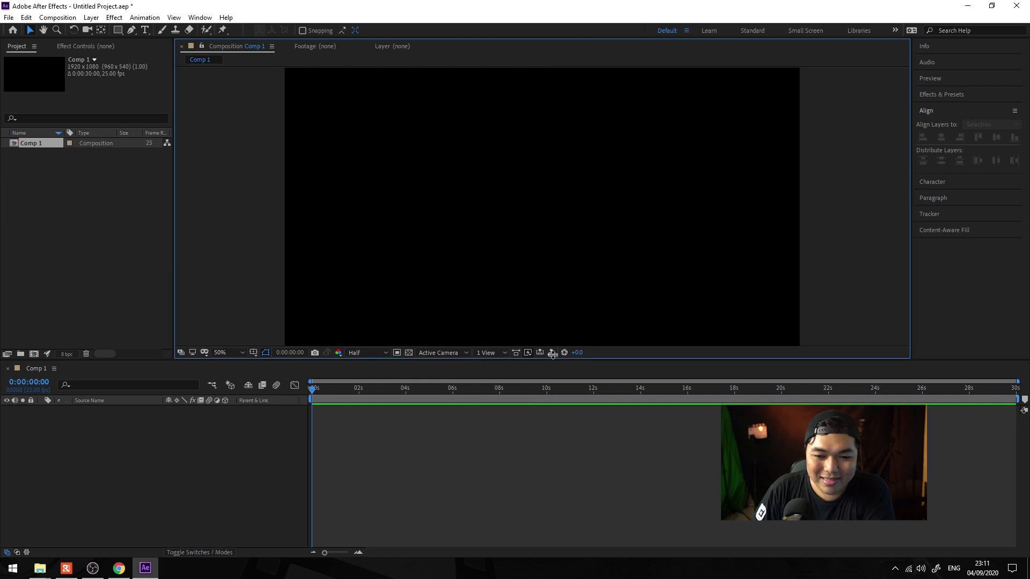
key("alt+Tab")
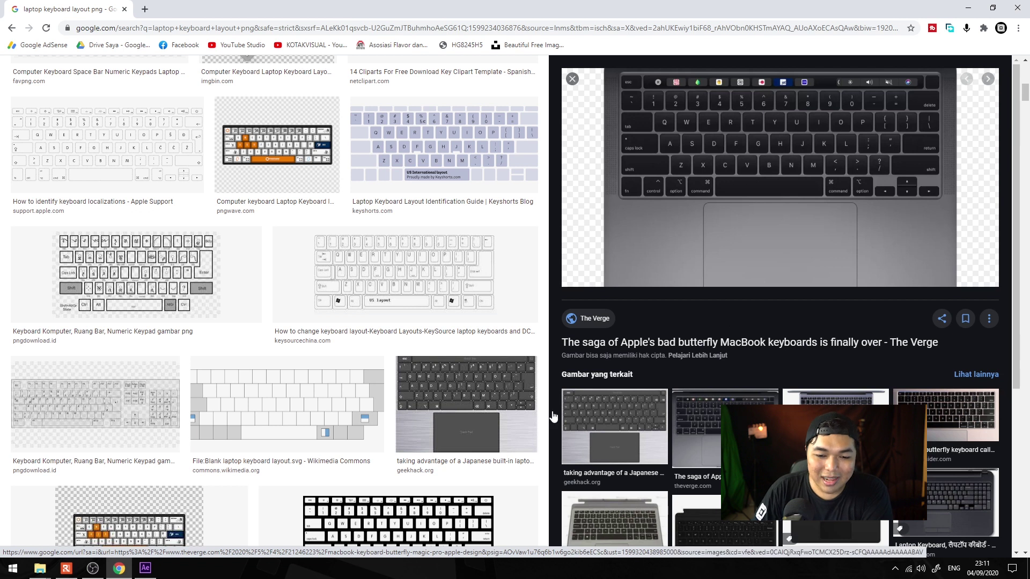
Step: Preview laptop keyboard images in Google Images, including the MacBook keyboard from The Verge
left_click(531, 415)
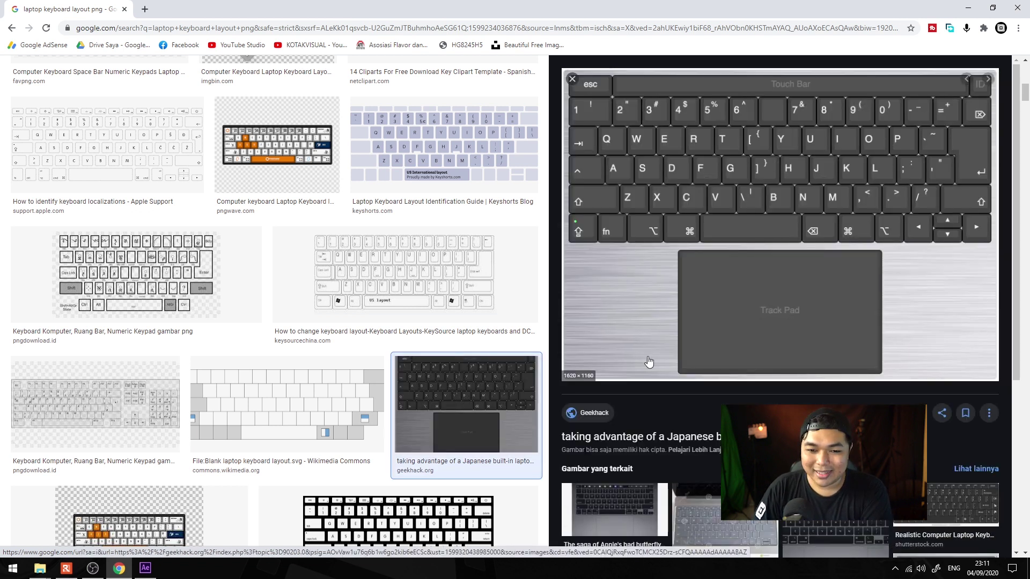
scroll(598, 431, "down", 2)
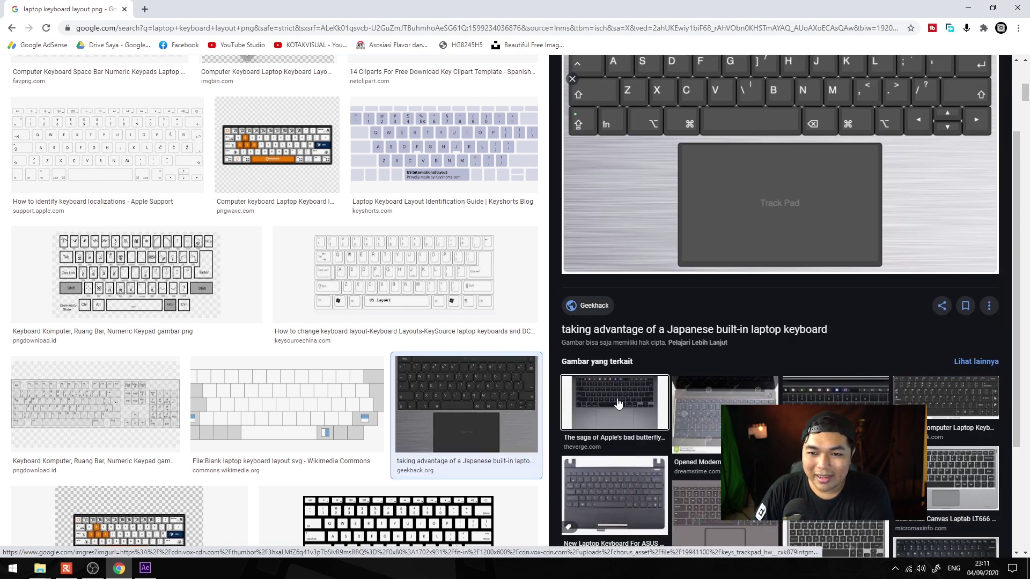
left_click(617, 403)
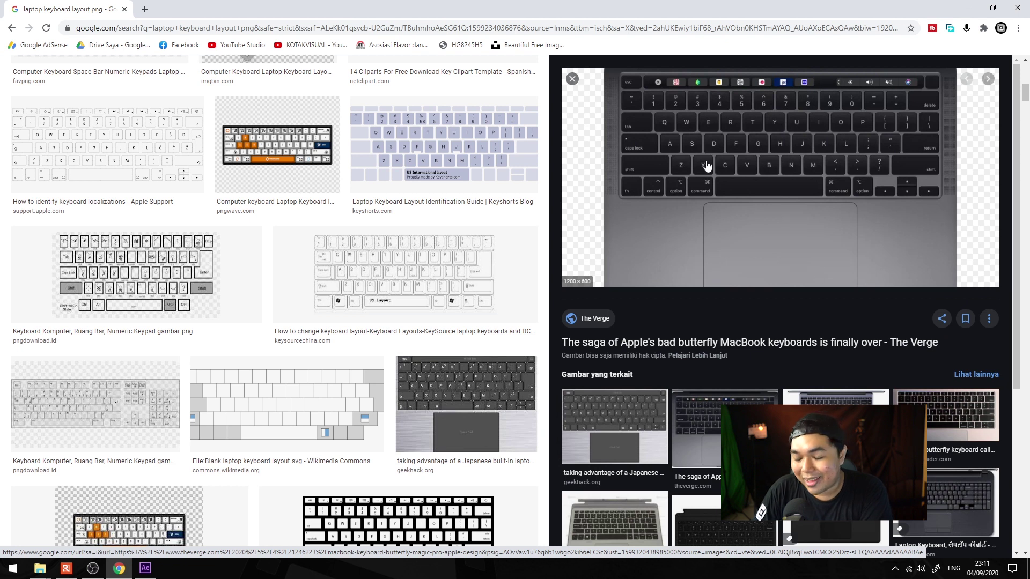
Step: Import keys_trackpad and wp2754864 from Downloads into the After Effects Project panel
mouse_move(40, 568)
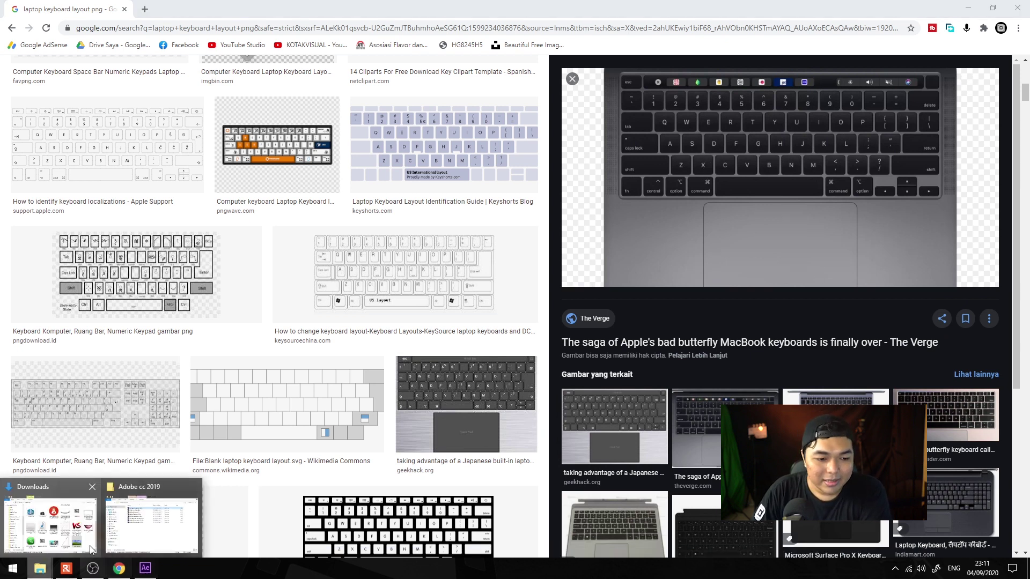
left_click(53, 515)
left_click(426, 253)
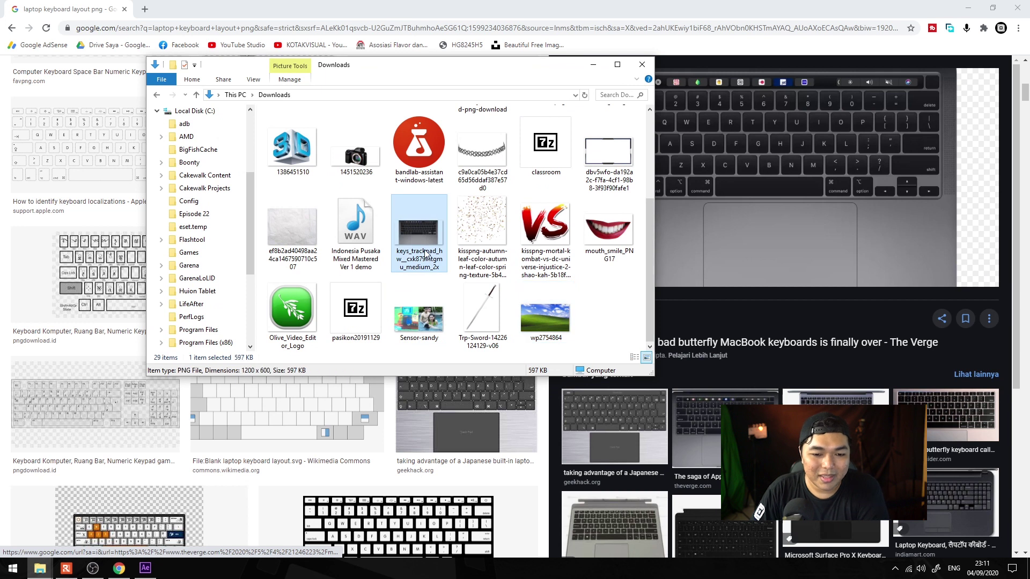
left_click(555, 326, "ctrl")
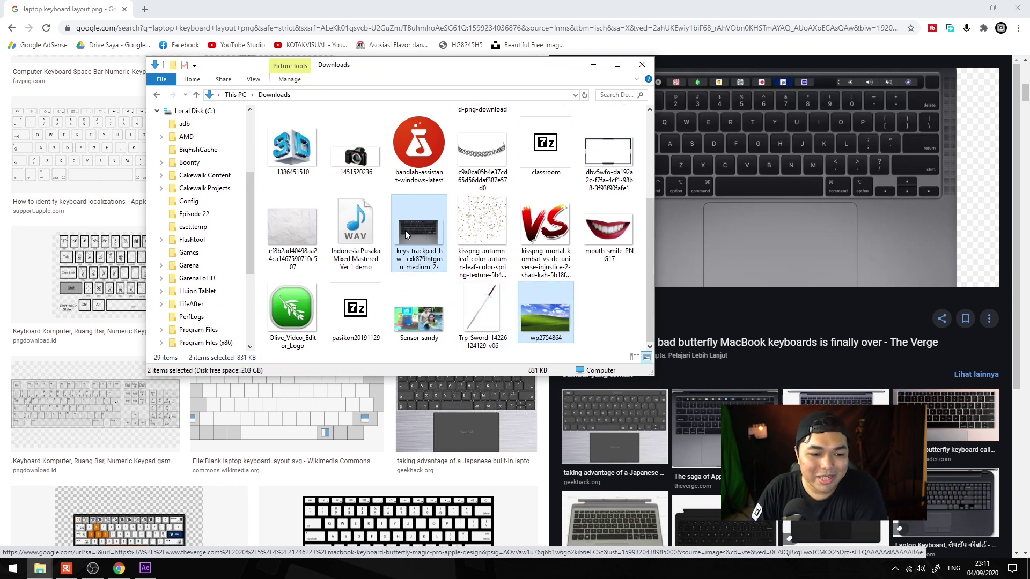
left_click_drag(404, 230, 82, 245)
Step: Add the keys_trackpad image to Comp 1 as layer 1
left_click(82, 245)
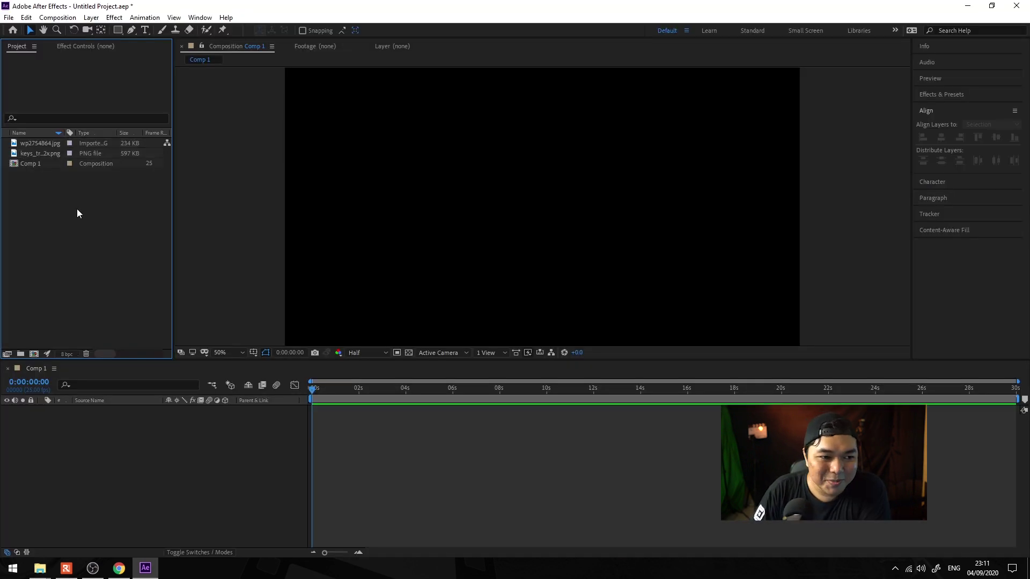
left_click(47, 152)
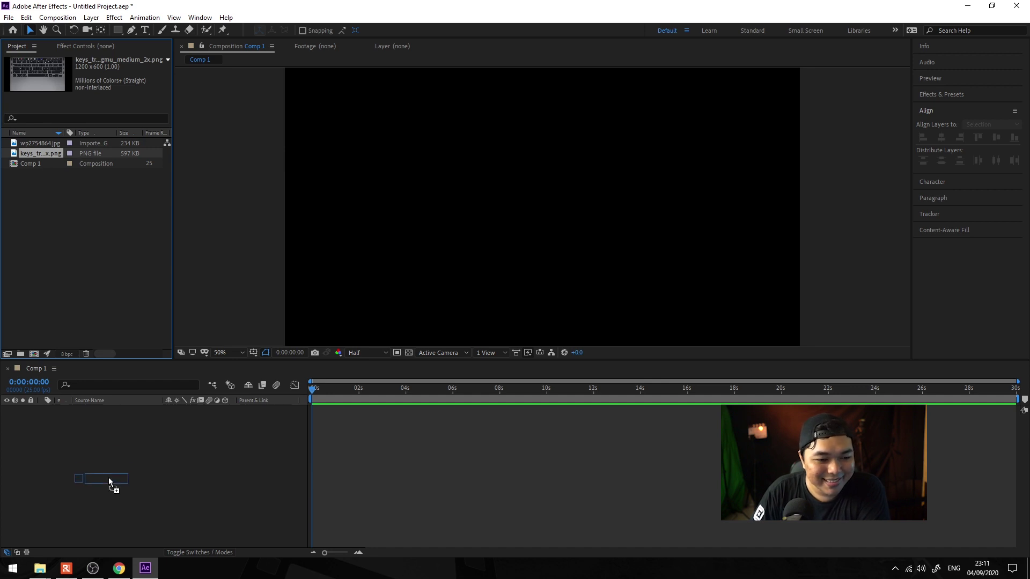
left_click_drag(111, 451, 111, 451)
left_click(201, 457)
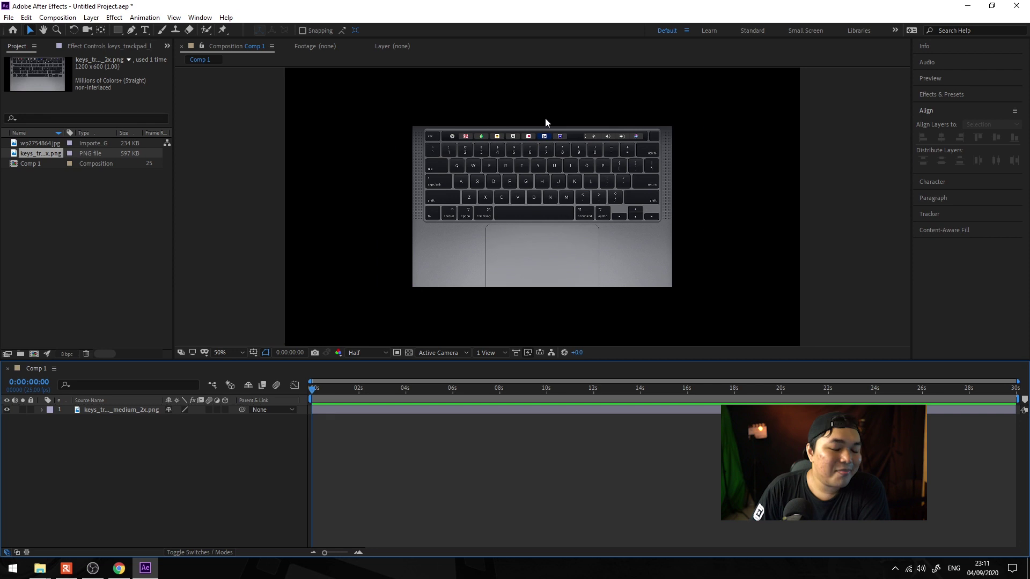
left_click(117, 30)
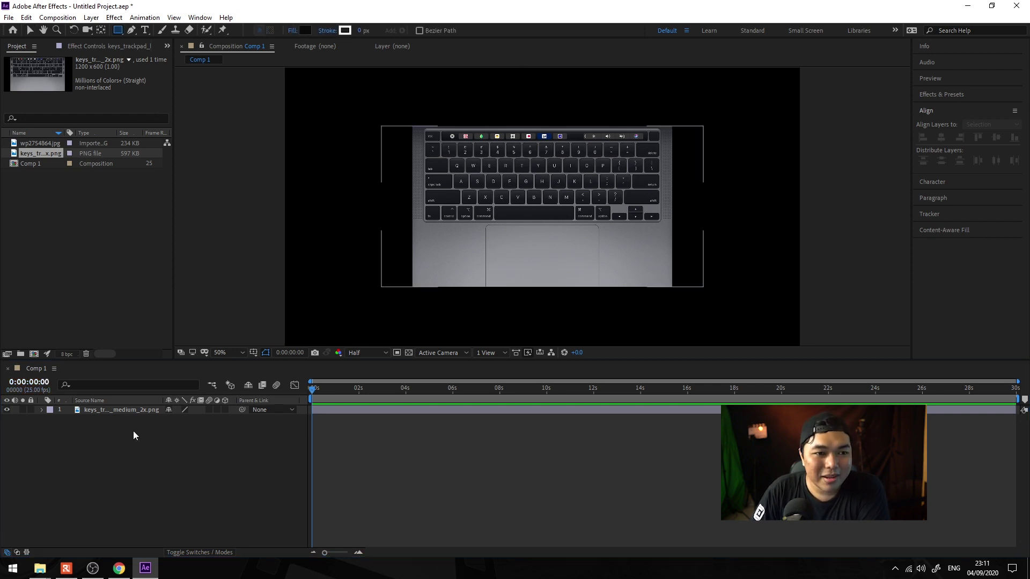
Step: Draw a rectangle covering the keyboard image and move Shape Layer 1 below it
left_click(124, 37)
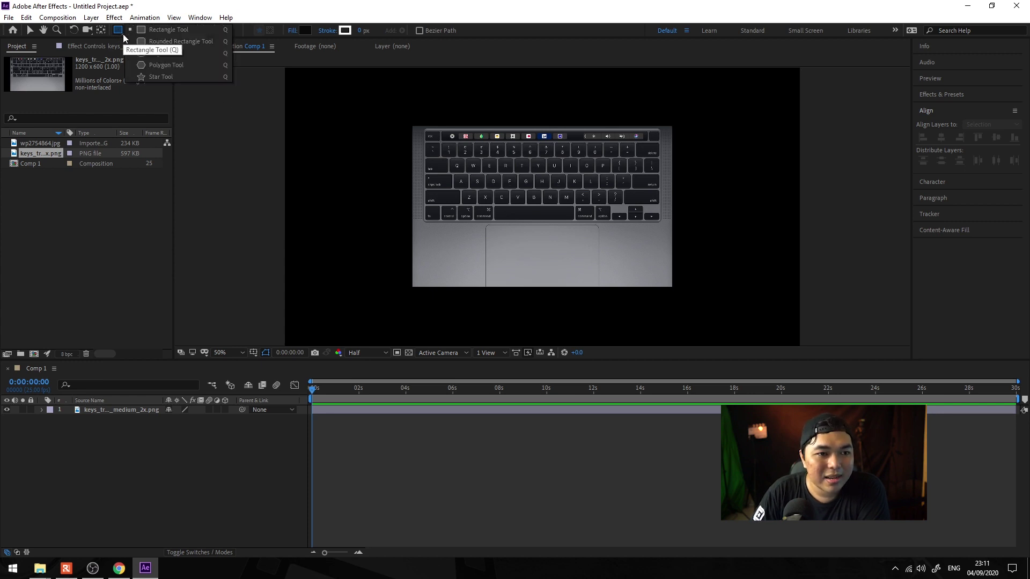
left_click(188, 29)
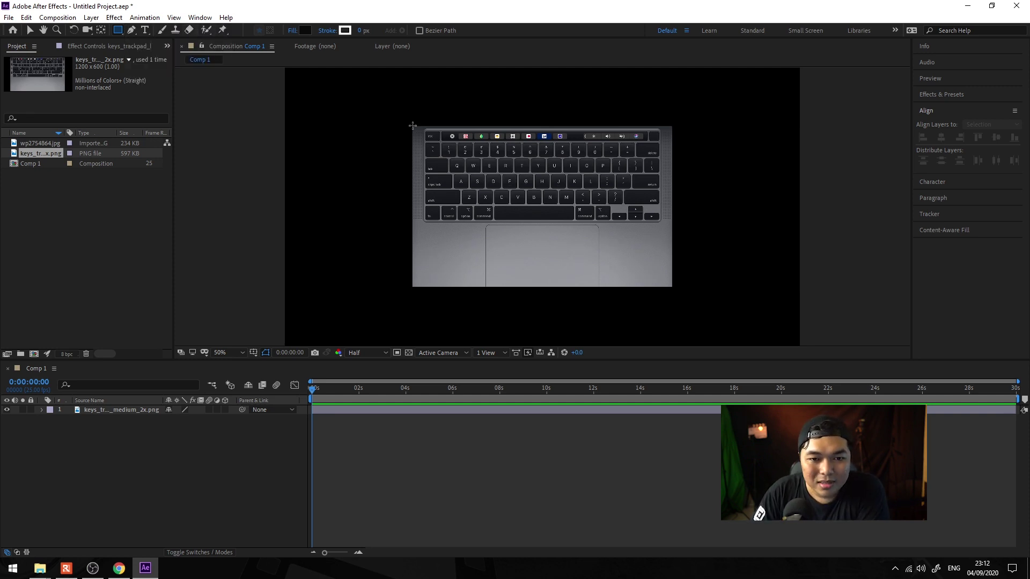
left_click_drag(413, 126, 671, 283)
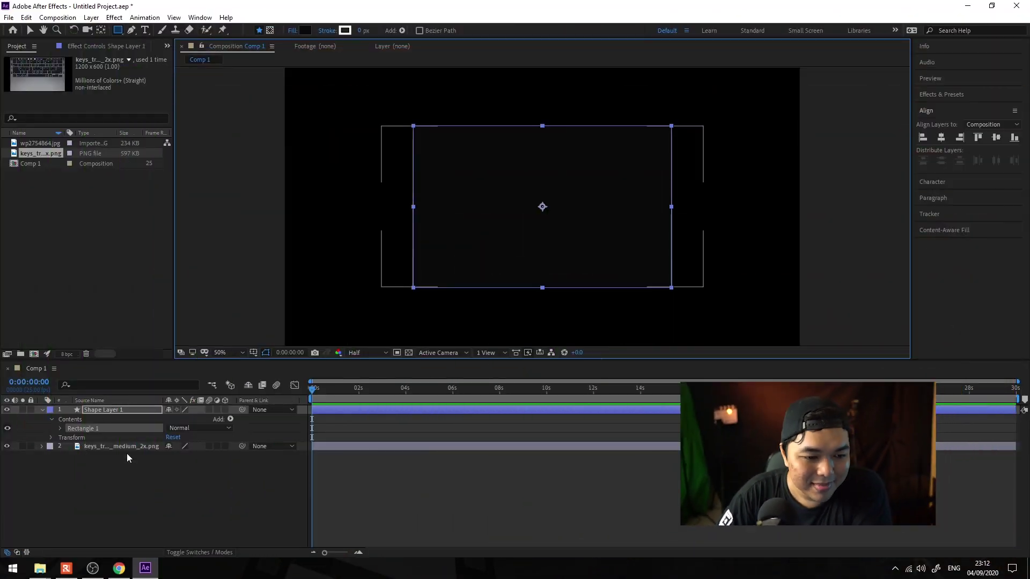
left_click(116, 411)
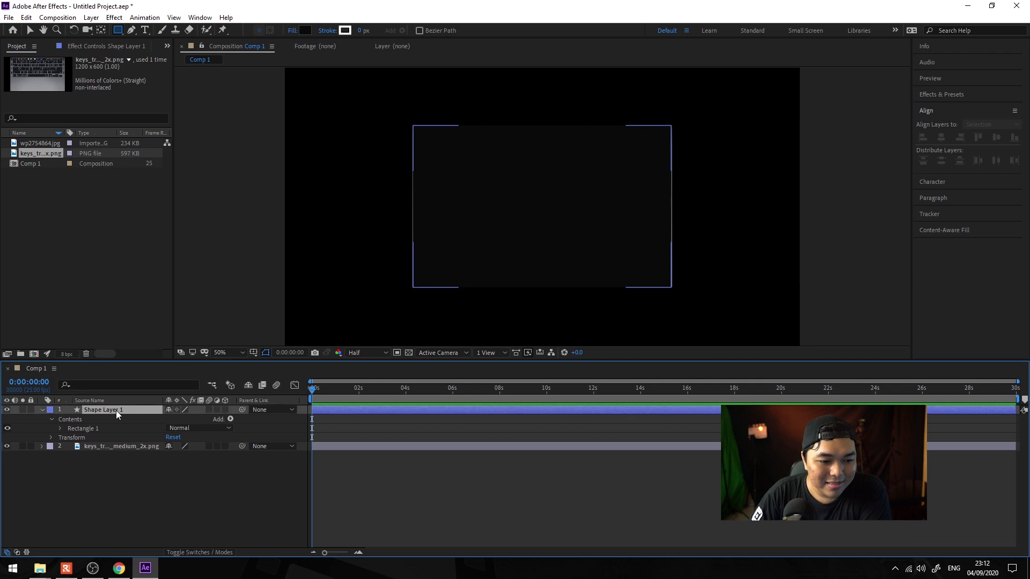
left_click(41, 409)
left_click_drag(111, 409, 111, 437)
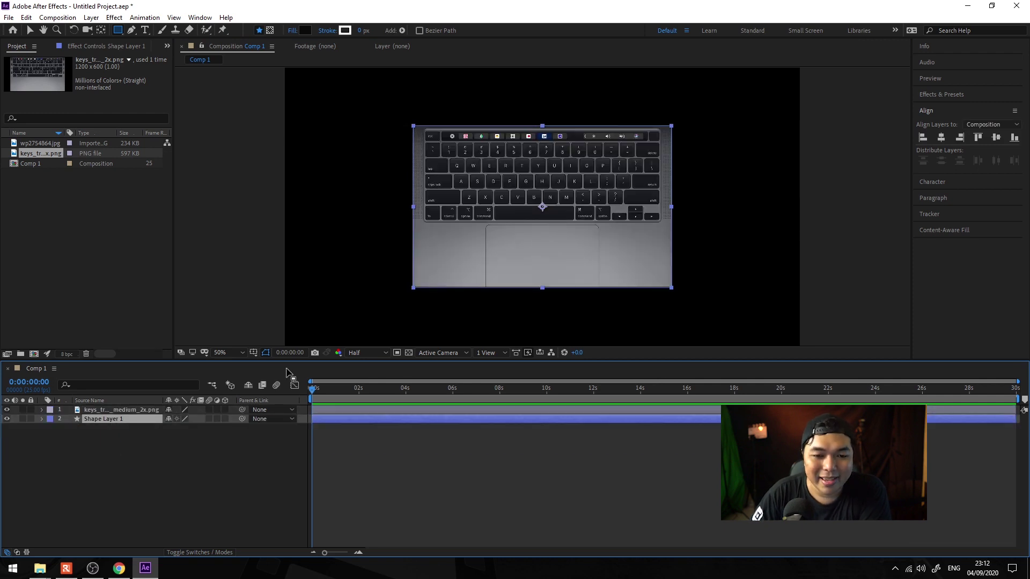
Step: Fill the rectangle with a grey sampled from the keyboard image
left_click(309, 30)
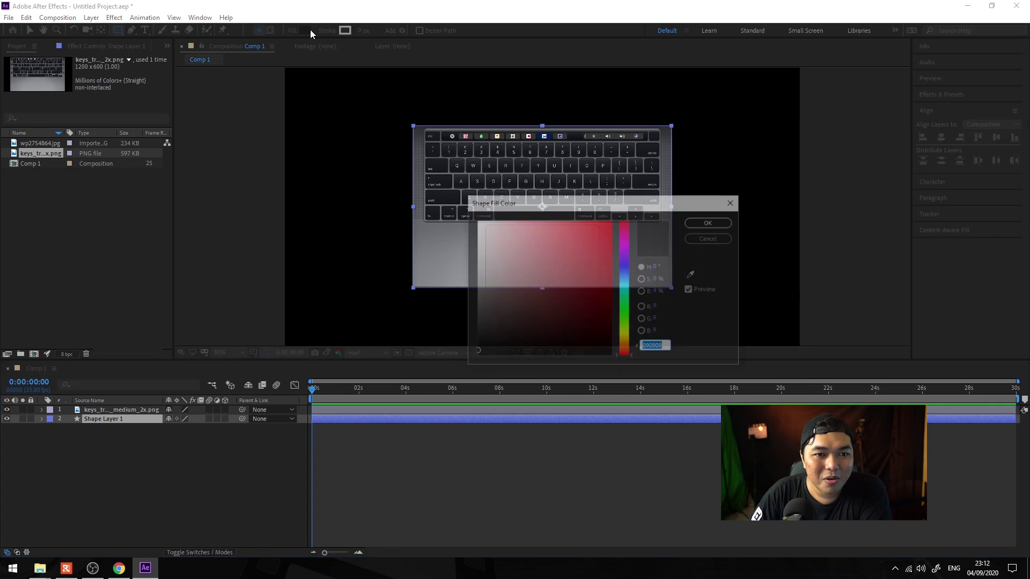
left_click(693, 275)
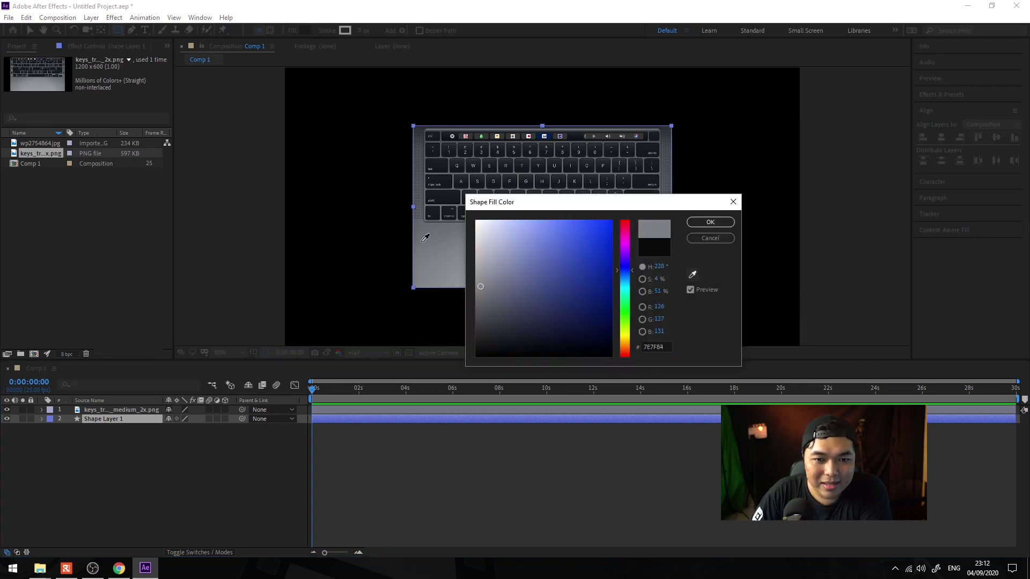
left_click(418, 280)
left_click(710, 222)
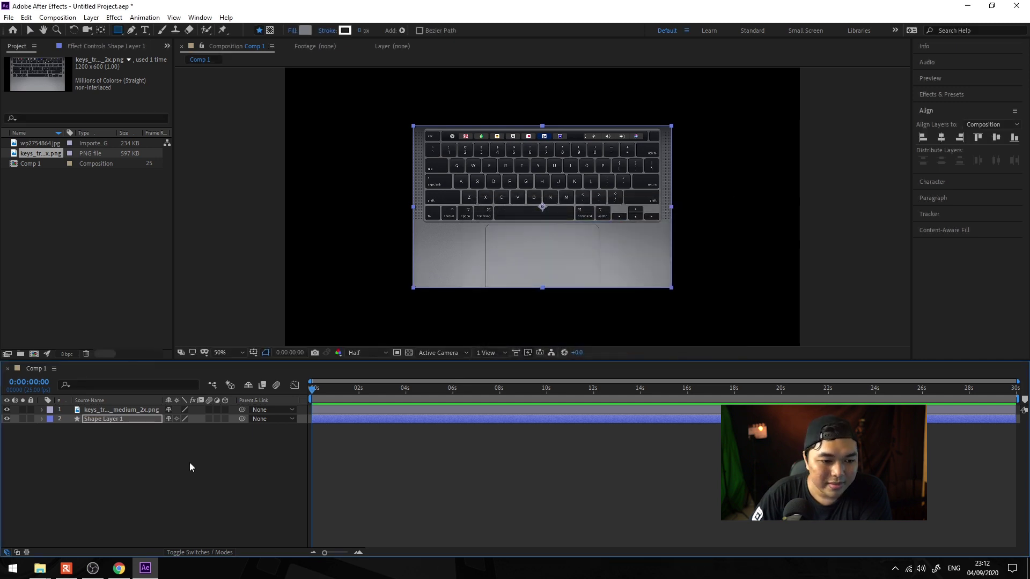
Step: At 200% zoom, stretch the rectangle's bottom-right corner slightly past the keyboard image
left_click_drag(97, 423, 114, 409)
left_click_drag(115, 410, 118, 423)
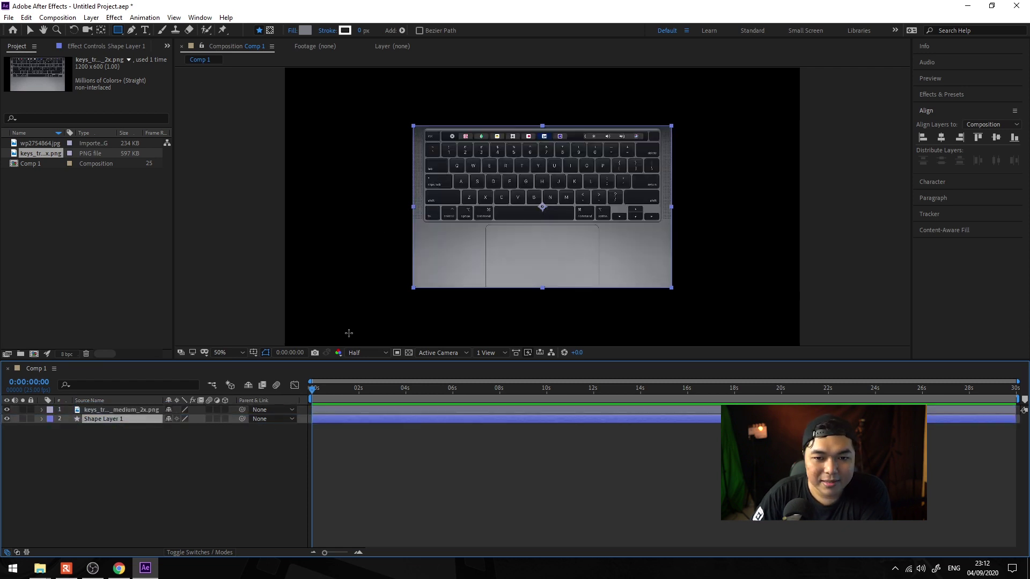
left_click(944, 111)
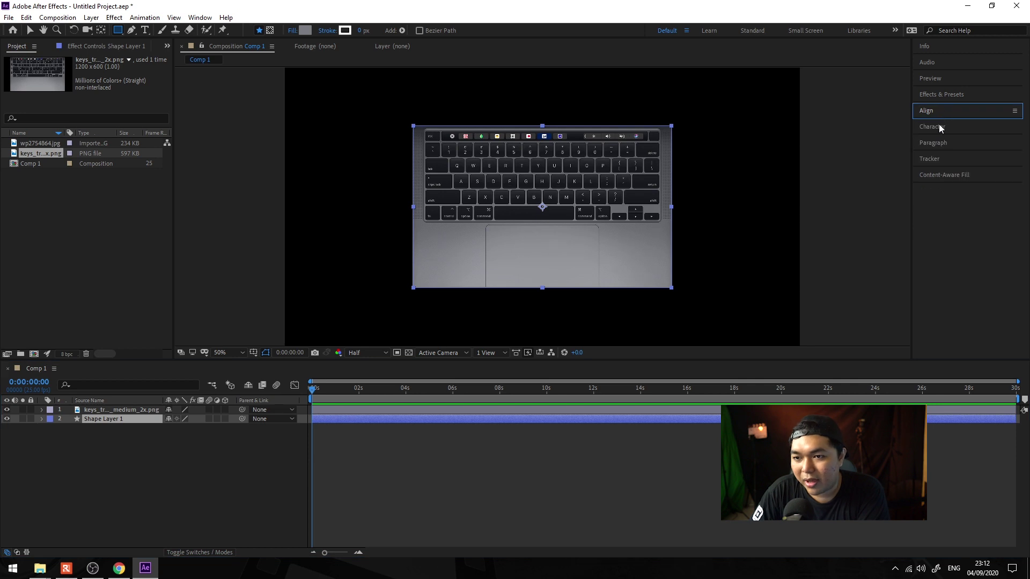
left_click(925, 112)
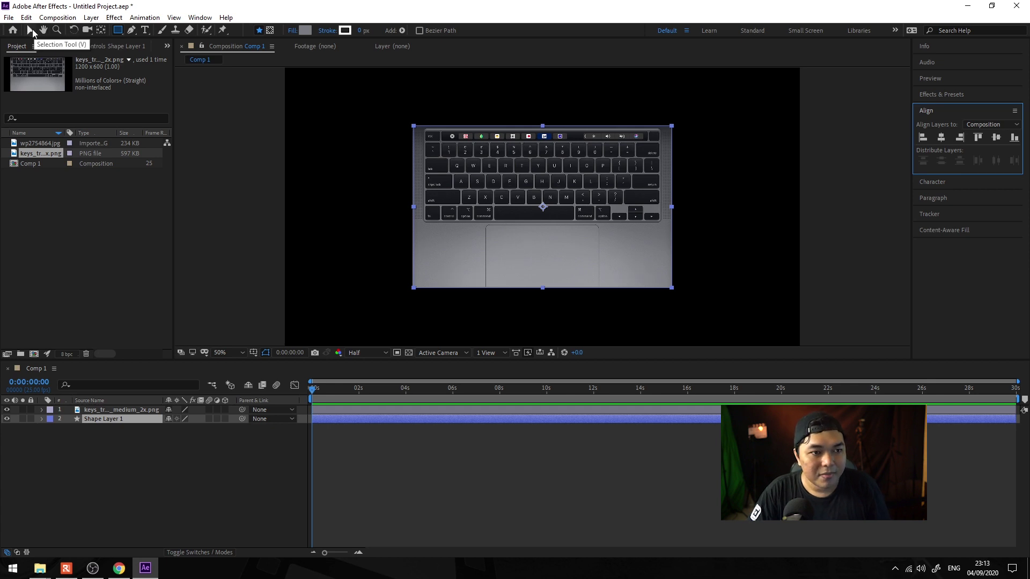
left_click(31, 31)
key("period")
left_click_drag(774, 253, 639, 155)
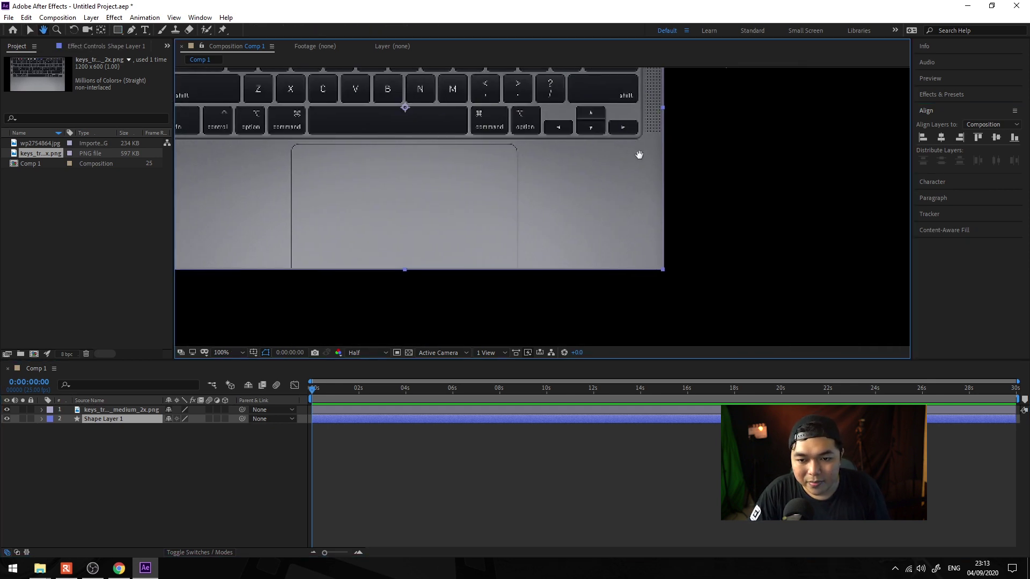
key("period")
left_click_drag(678, 271, 619, 193)
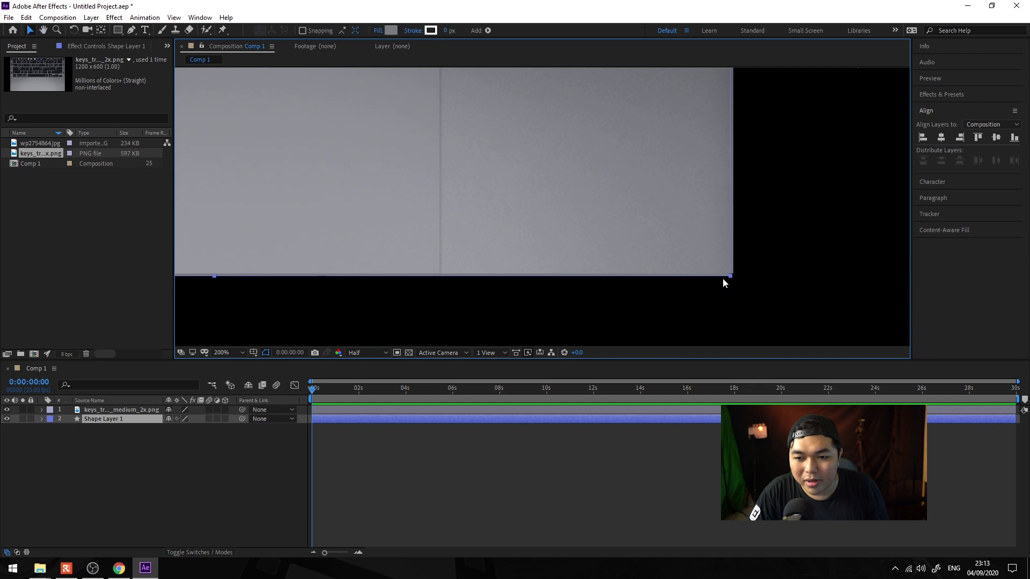
left_click_drag(729, 279, 744, 289)
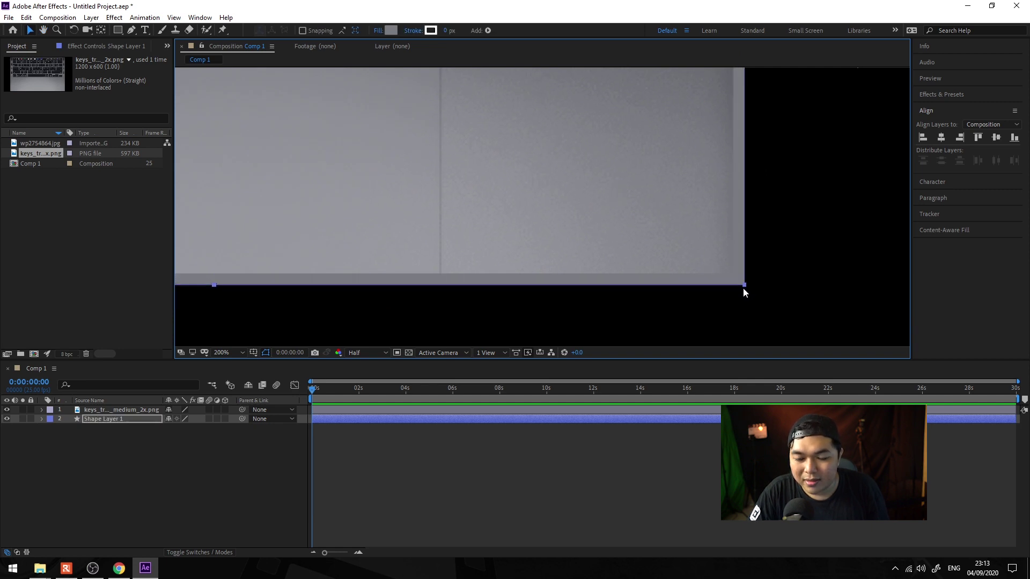
Step: Set Rectangle Path 1's Roundness to 29 on Shape Layer 1
left_click(194, 545)
left_click(124, 422)
left_click(42, 419)
left_click(60, 438)
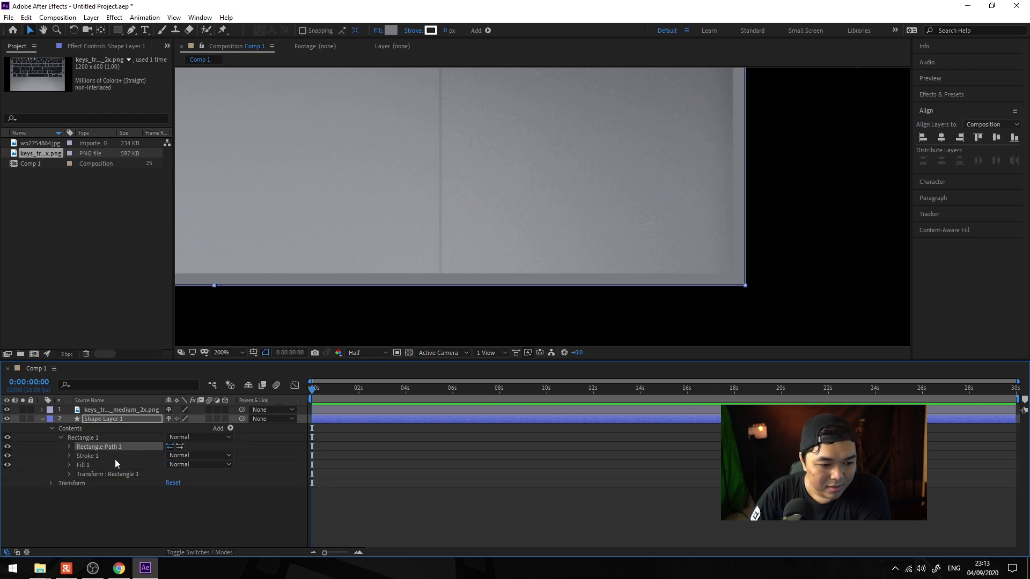
left_click(70, 447)
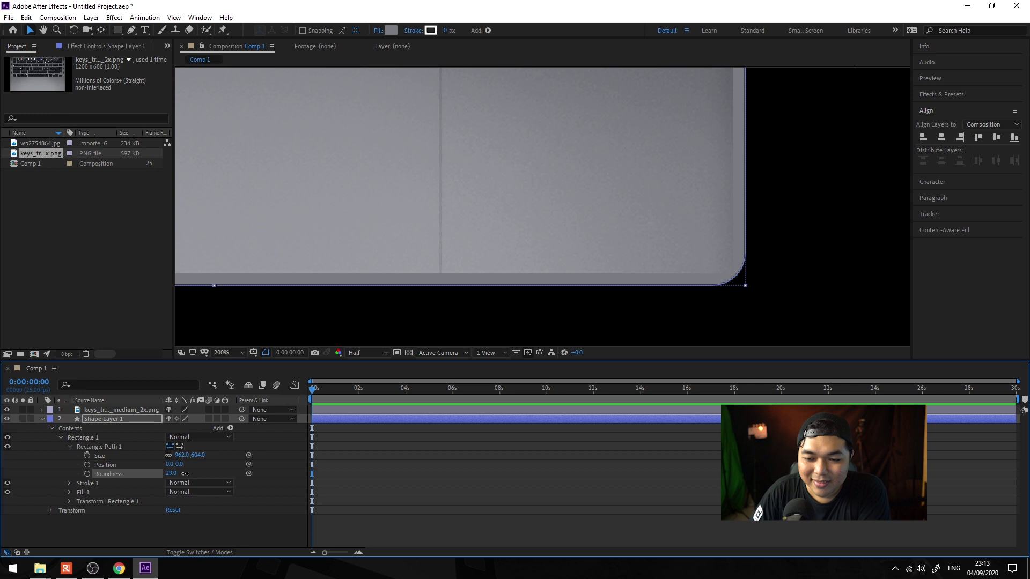
left_click(42, 419)
left_click(104, 486)
left_click(650, 259)
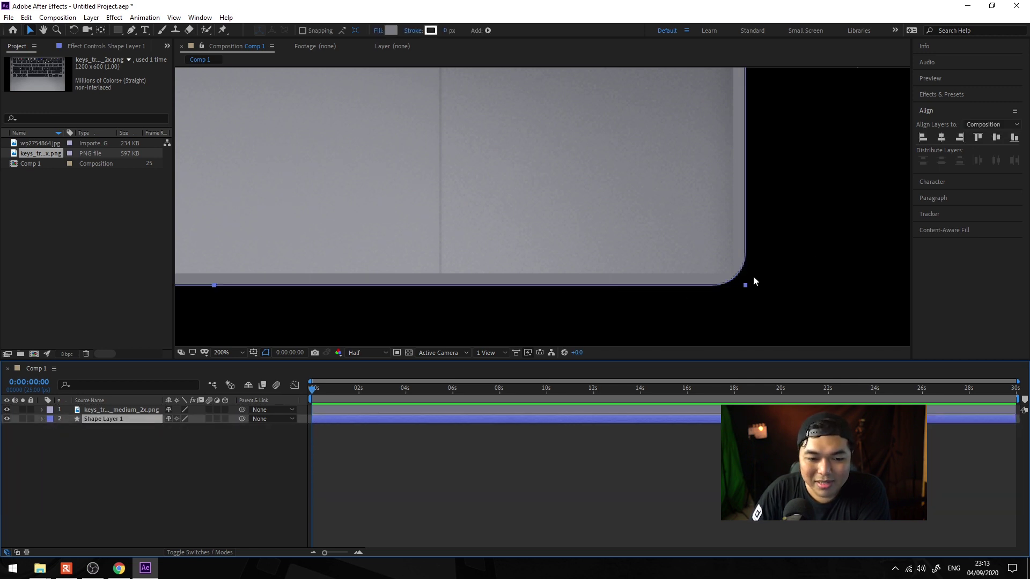
left_click(104, 411)
Step: Rename Shape Layer 1 to 'Mesin laptop'
left_click(109, 418)
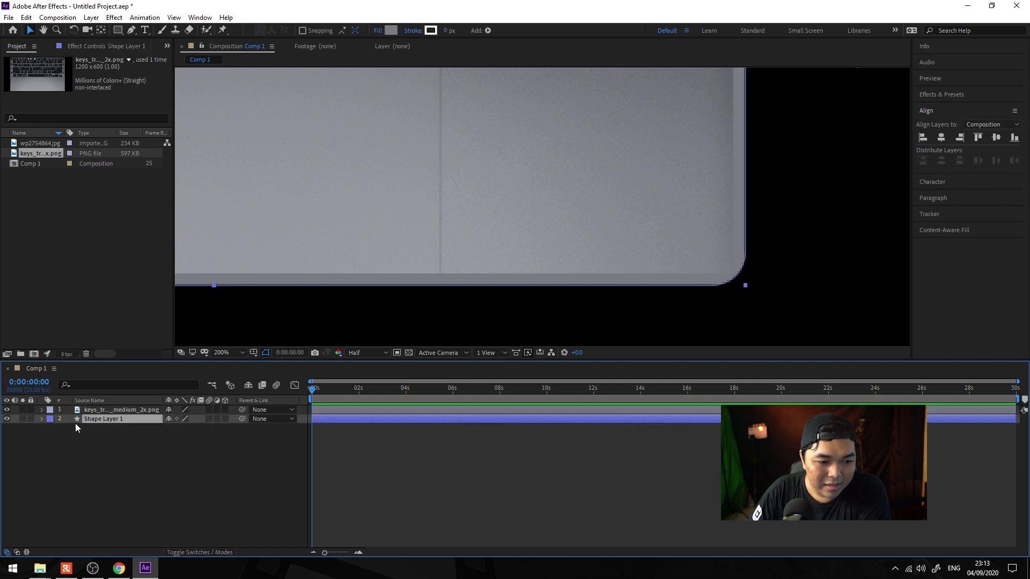
right_click(92, 422)
left_click(107, 419)
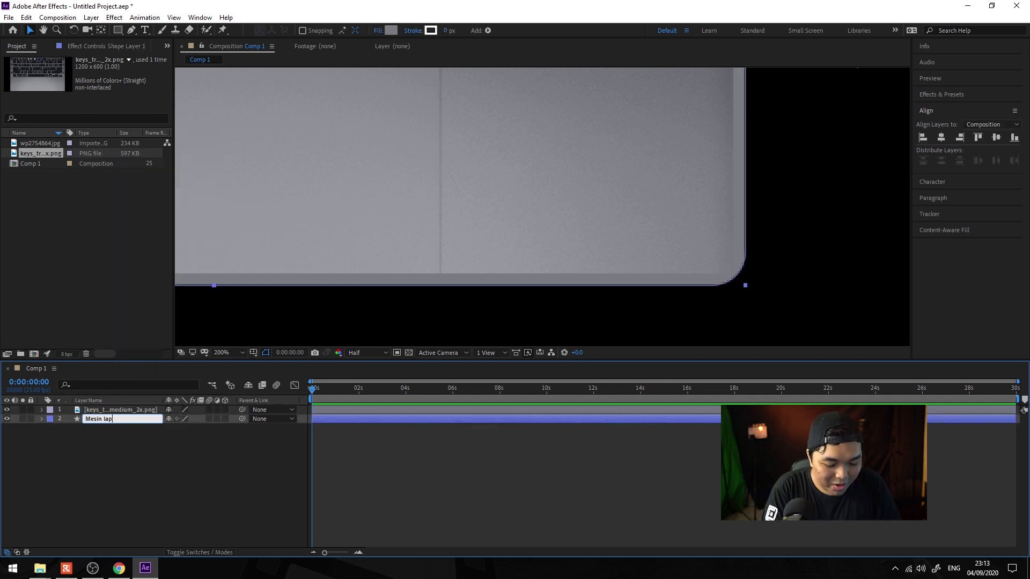
type("Mesin laptop")
key("Return")
scroll(394, 288, "down", 4)
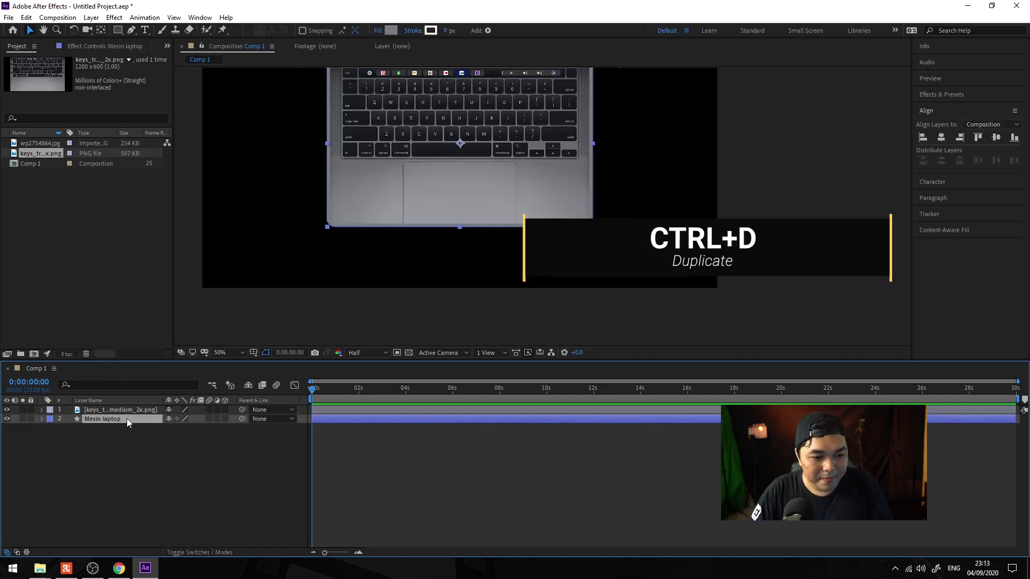
Step: Duplicate Mesin laptop, rename the copy 'monitor', and hide it
key("ctrl+d")
right_click(121, 423)
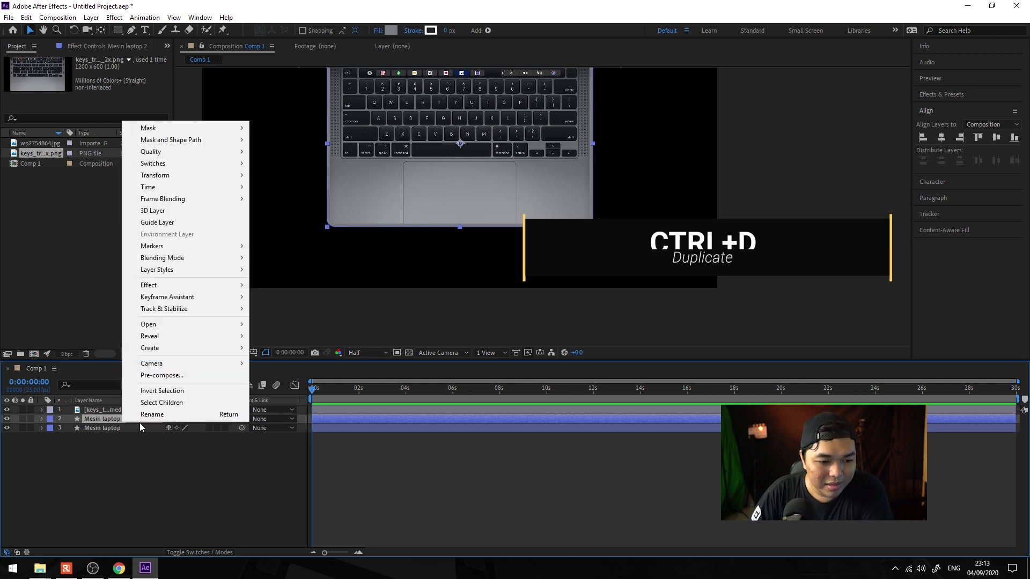
left_click(142, 416)
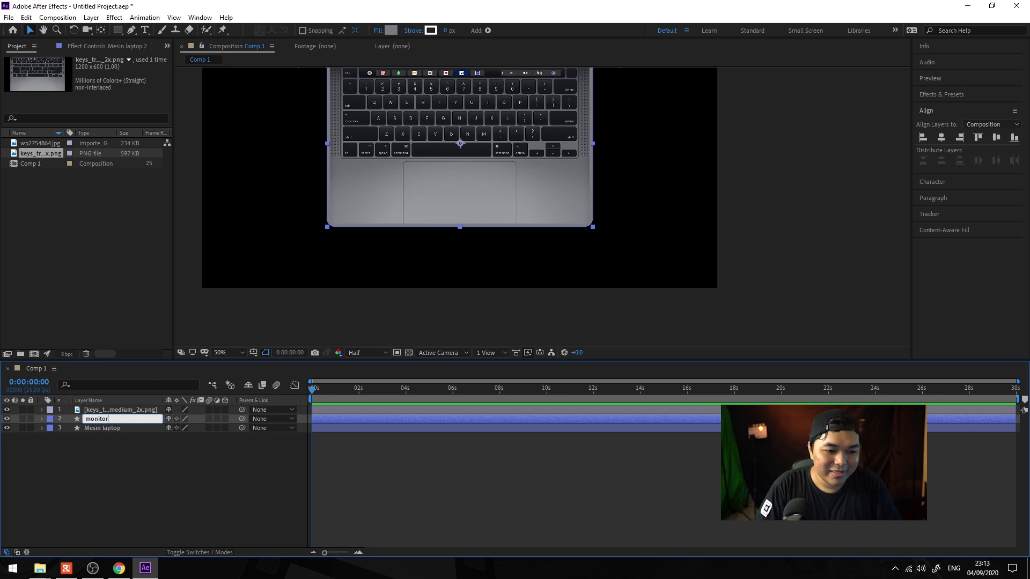
key("Return")
left_click(7, 419)
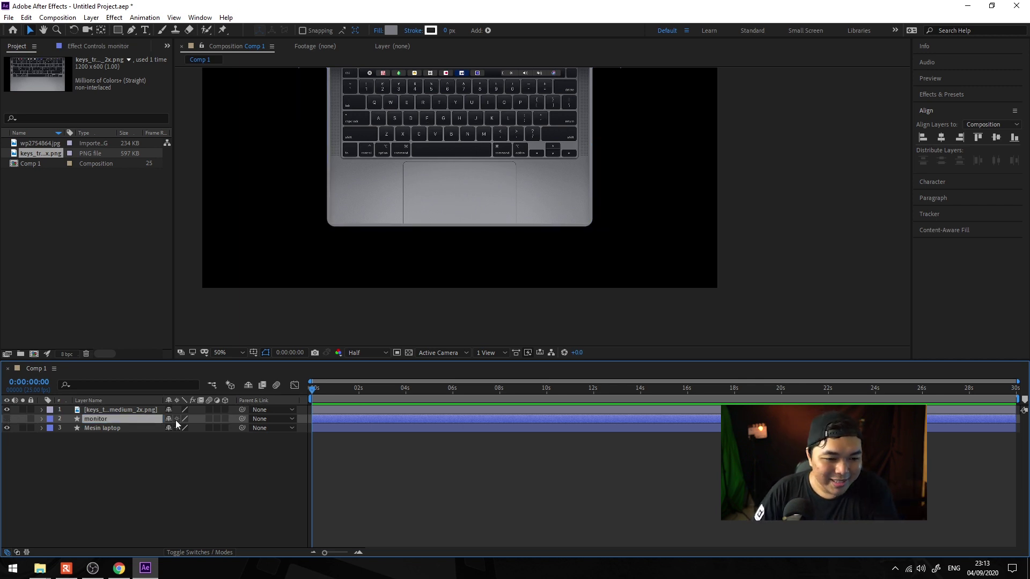
Step: Place the hidden monitor layer at the top, above the keys image layer
left_click_drag(127, 413, 128, 420)
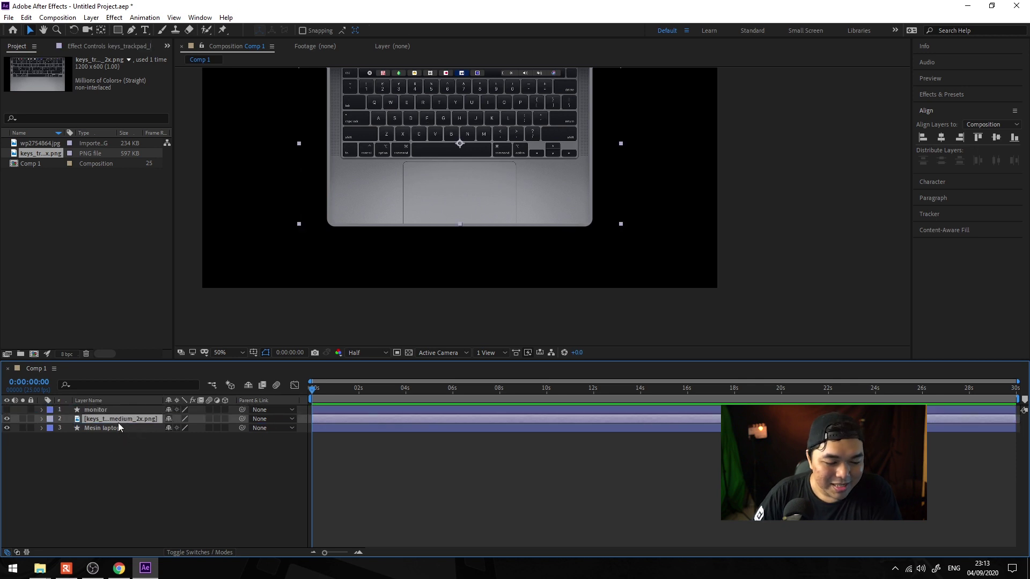
left_click(108, 471)
left_click(120, 419)
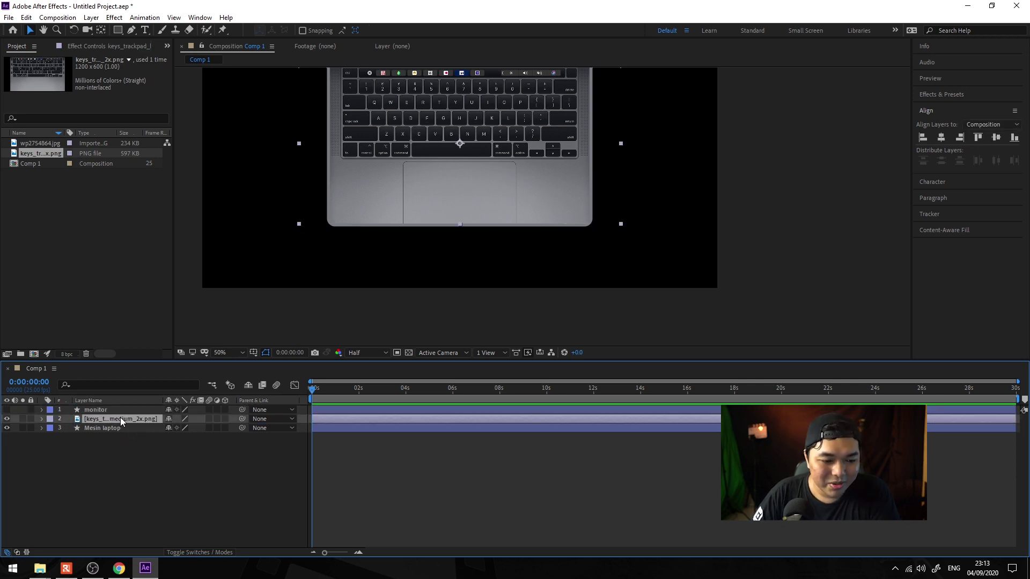
left_click(114, 428)
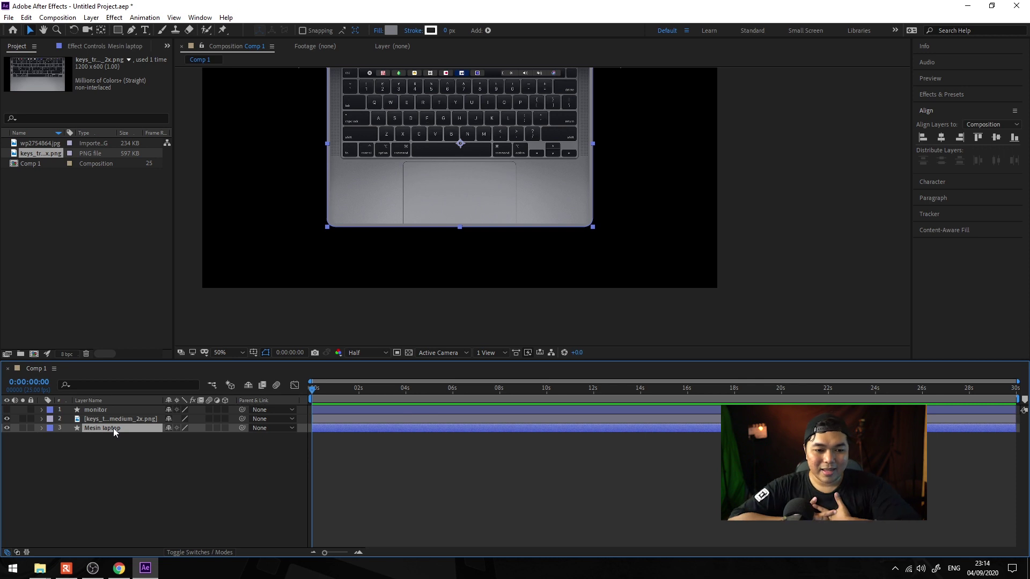
left_click(7, 410)
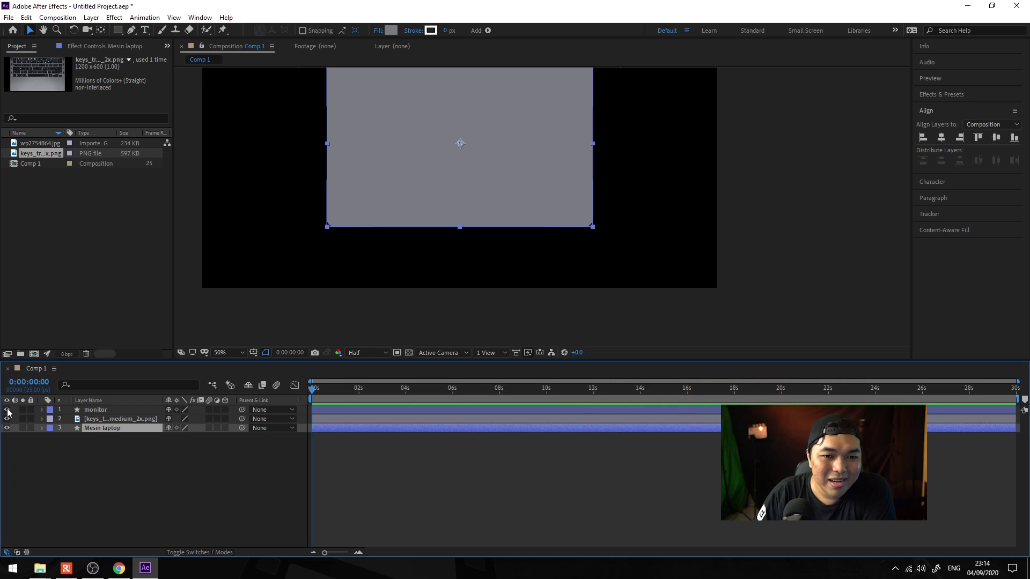
left_click(7, 410)
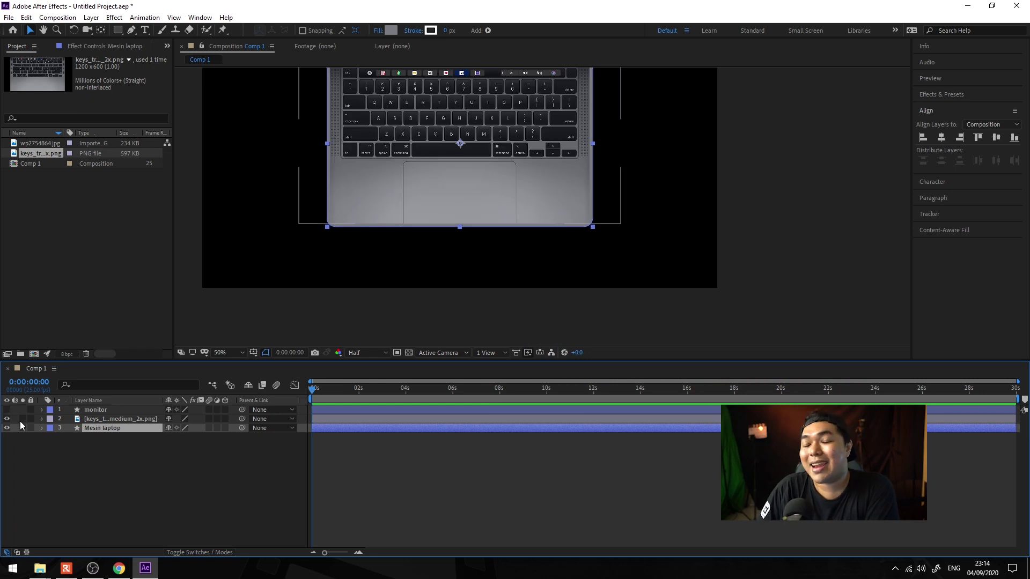
left_click(98, 442)
Step: Change the viewer layout to 4 Views
left_click(105, 430)
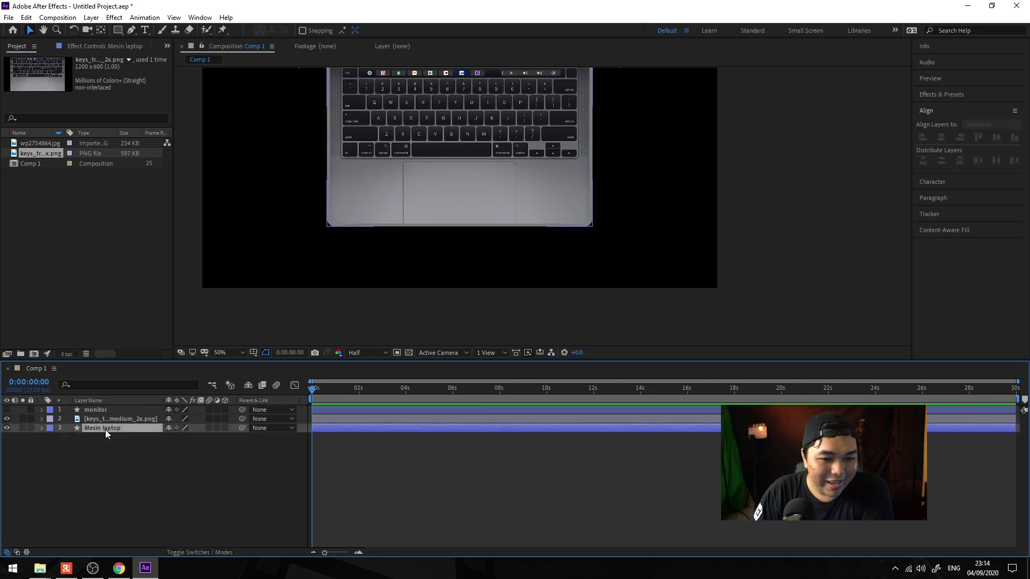
left_click(452, 352)
left_click(486, 353)
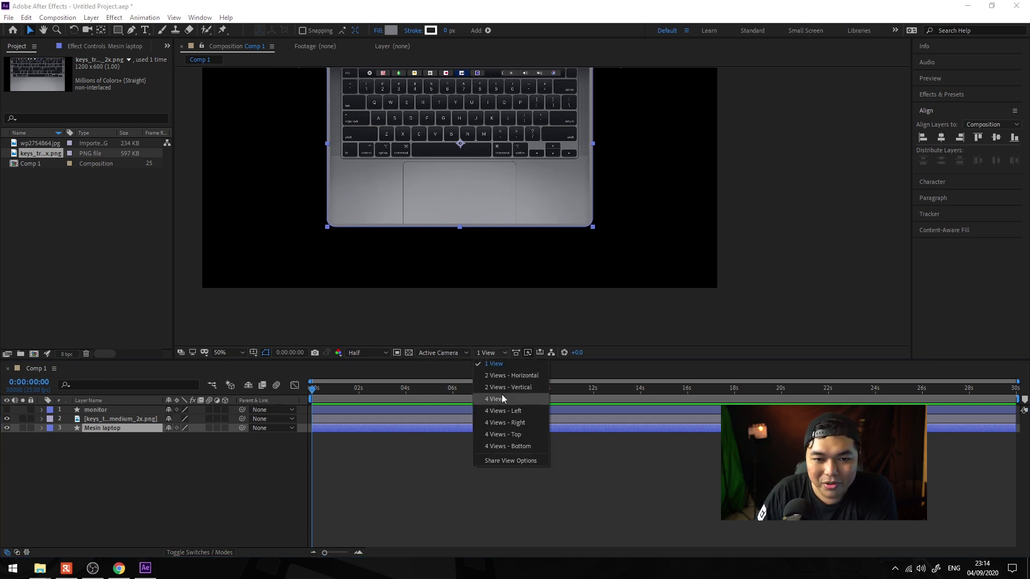
left_click(501, 399)
left_click(420, 149)
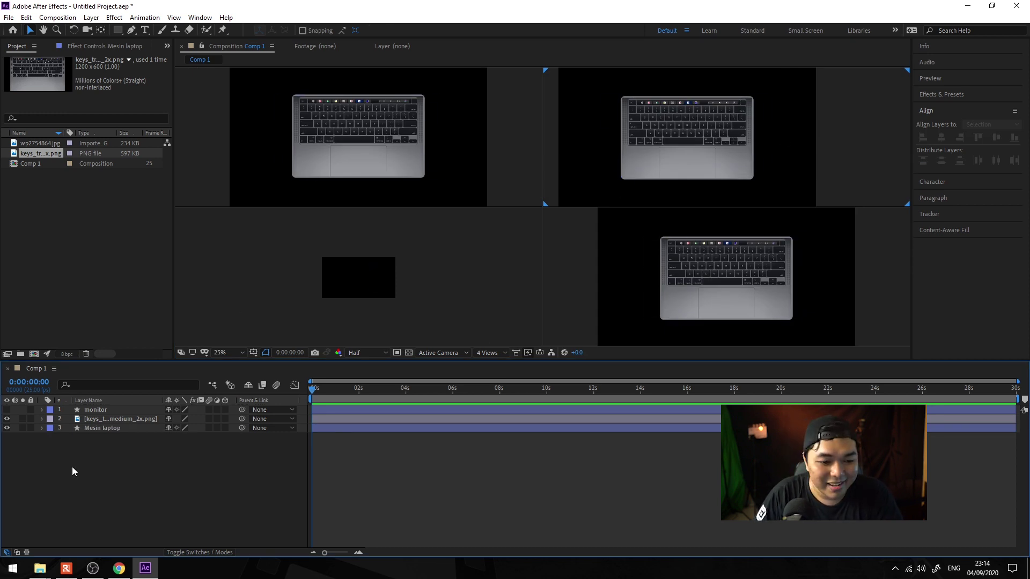
Step: Turn on the 3D Layer switch for all three layers
left_click(225, 410)
left_click(223, 427)
left_click(225, 418)
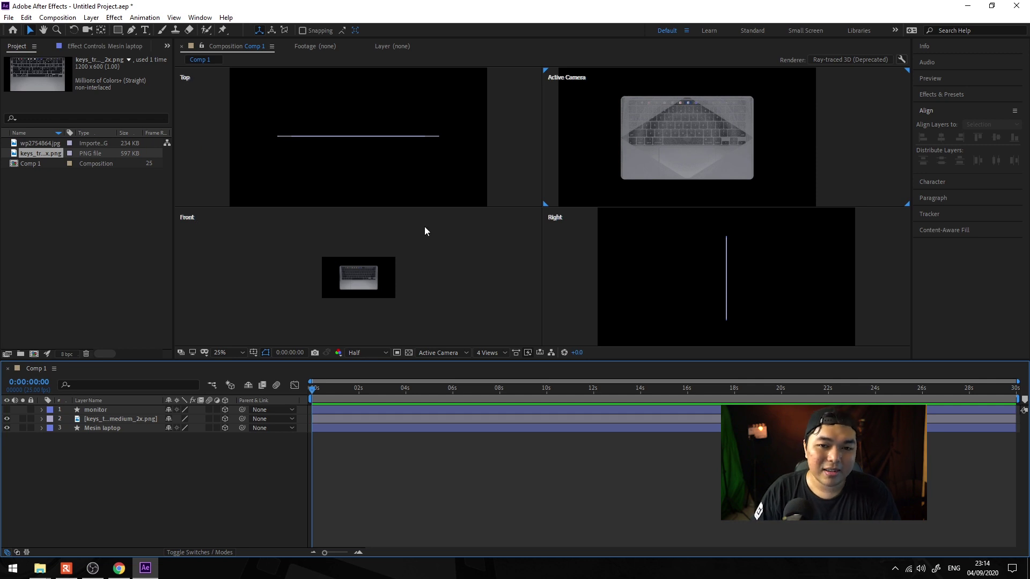
Step: Zoom and pan the Active Camera and Top views around the laptop layers
left_click(703, 132)
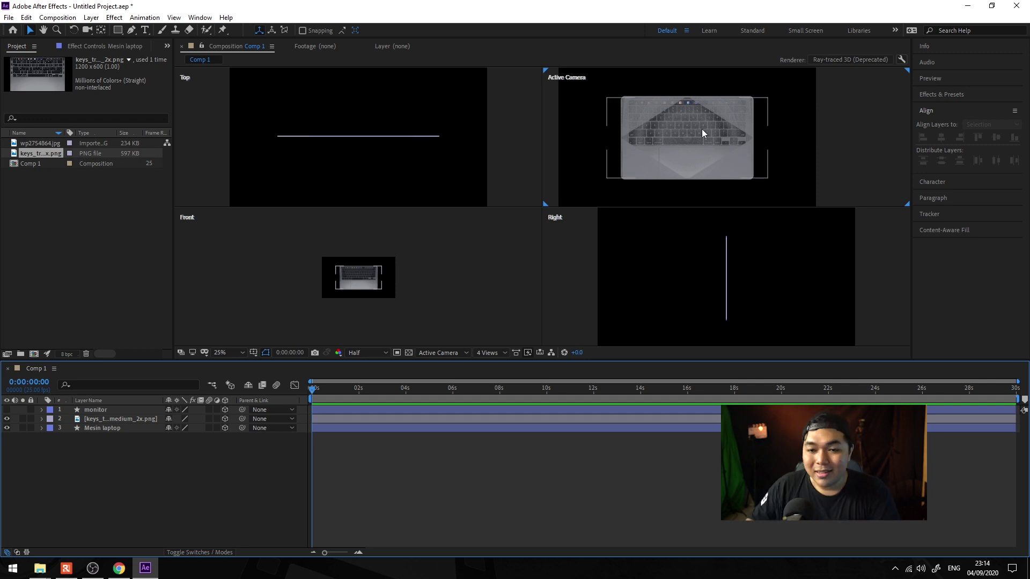
scroll(705, 118, "up", 2)
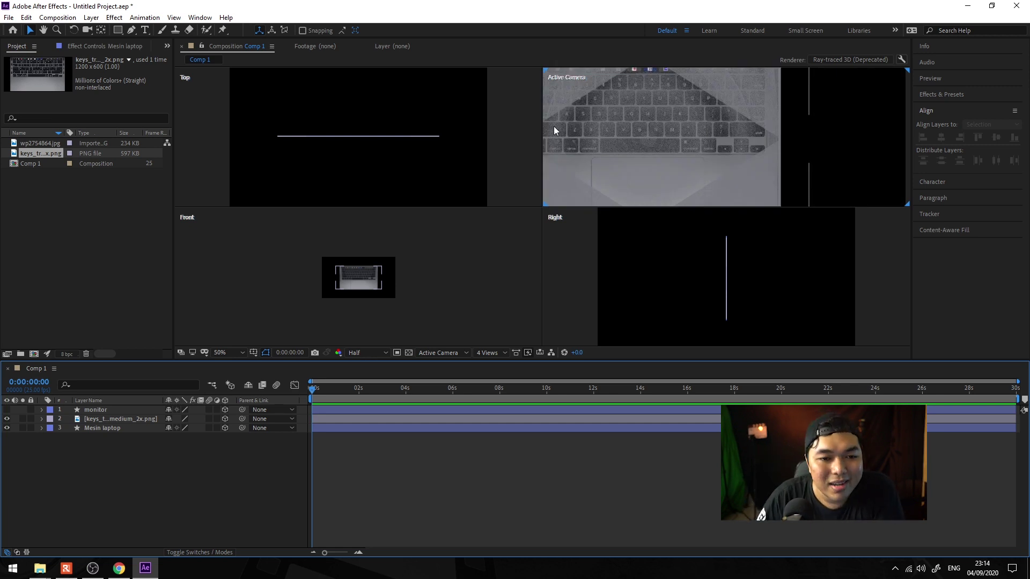
left_click(109, 417)
scroll(379, 182, "up", 3)
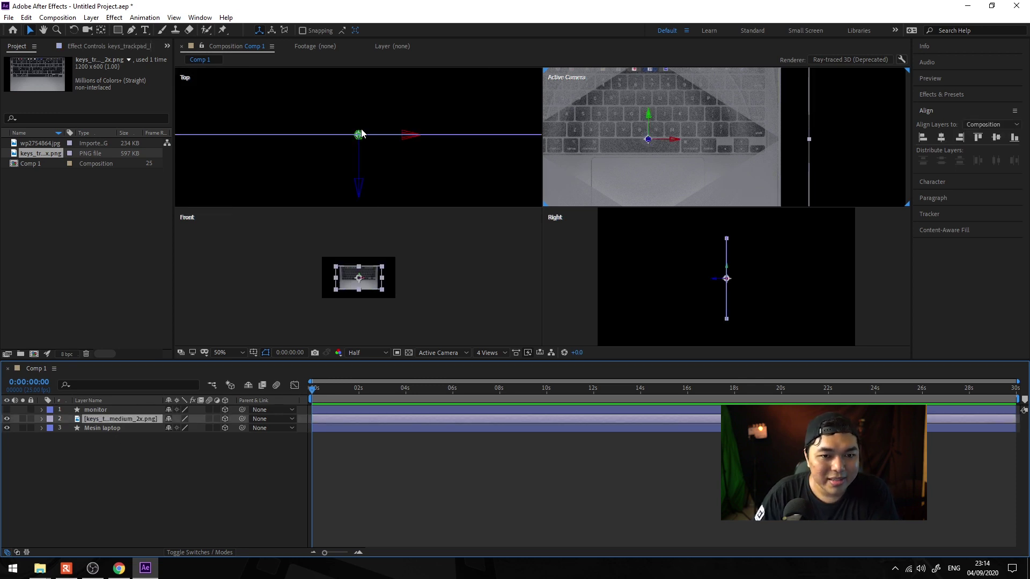
scroll(362, 142, "up", 2)
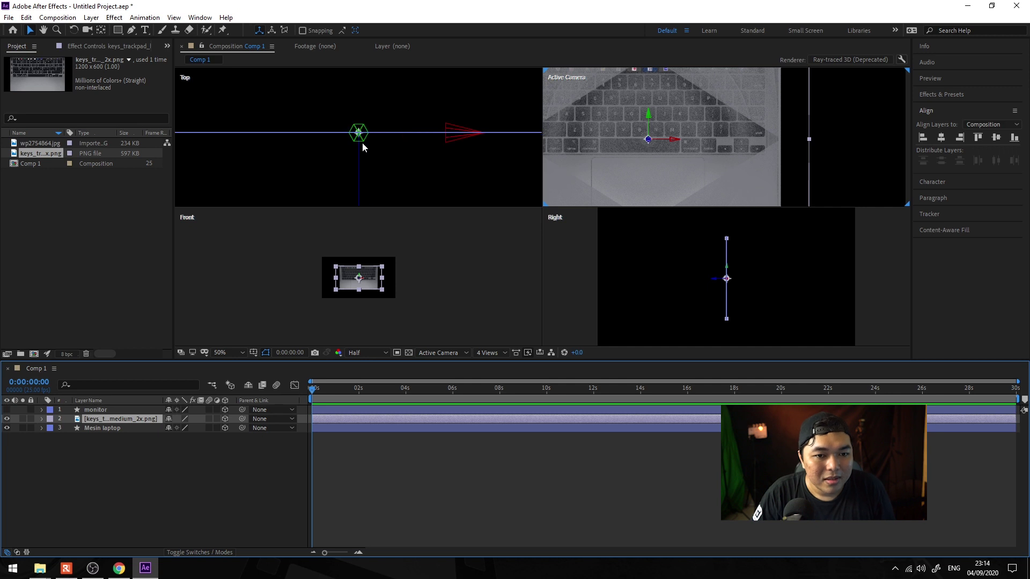
left_click_drag(362, 143, 367, 96)
key("v")
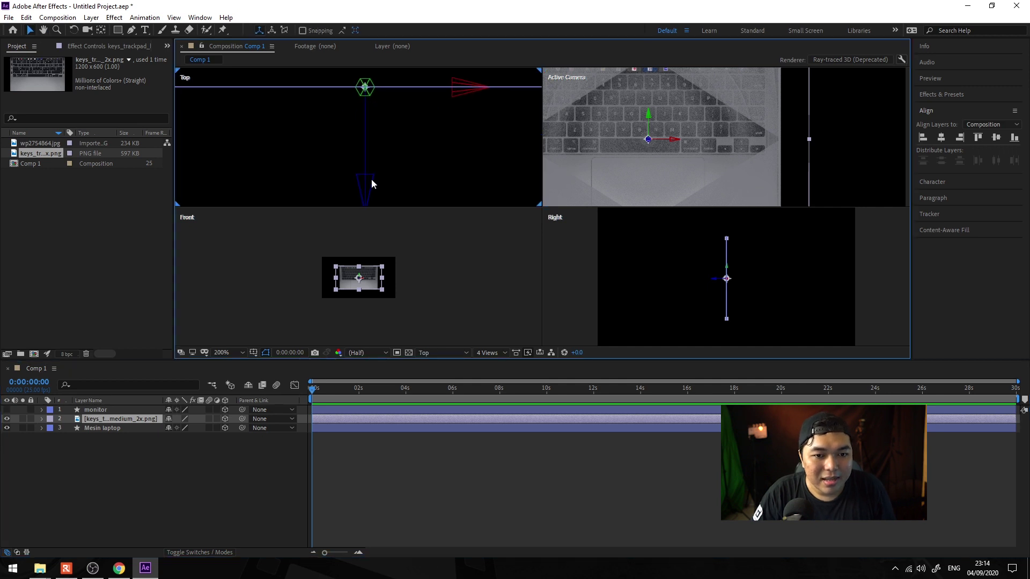
left_click(370, 185)
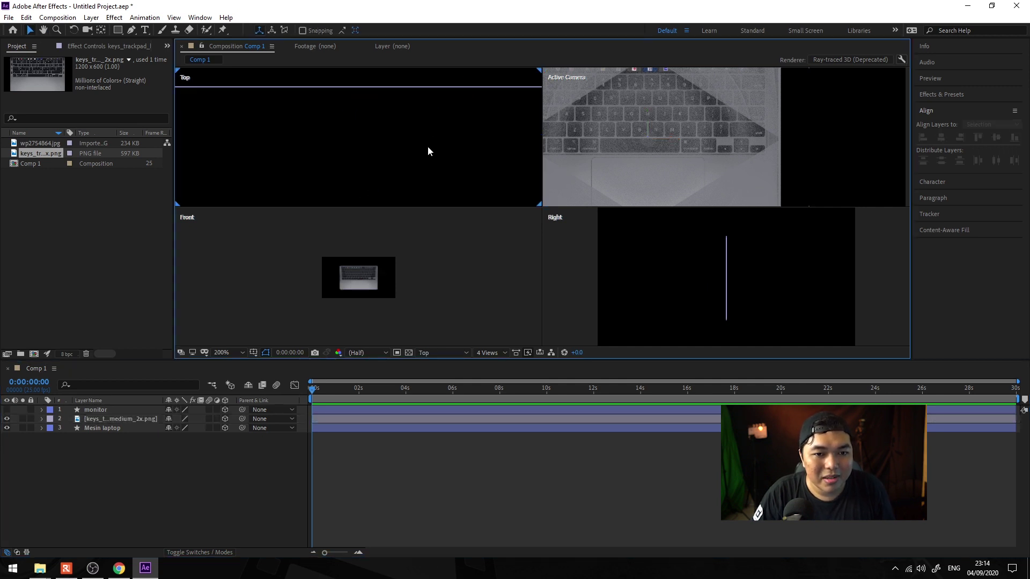
Step: Make the keys image layer 3D
left_click(109, 418)
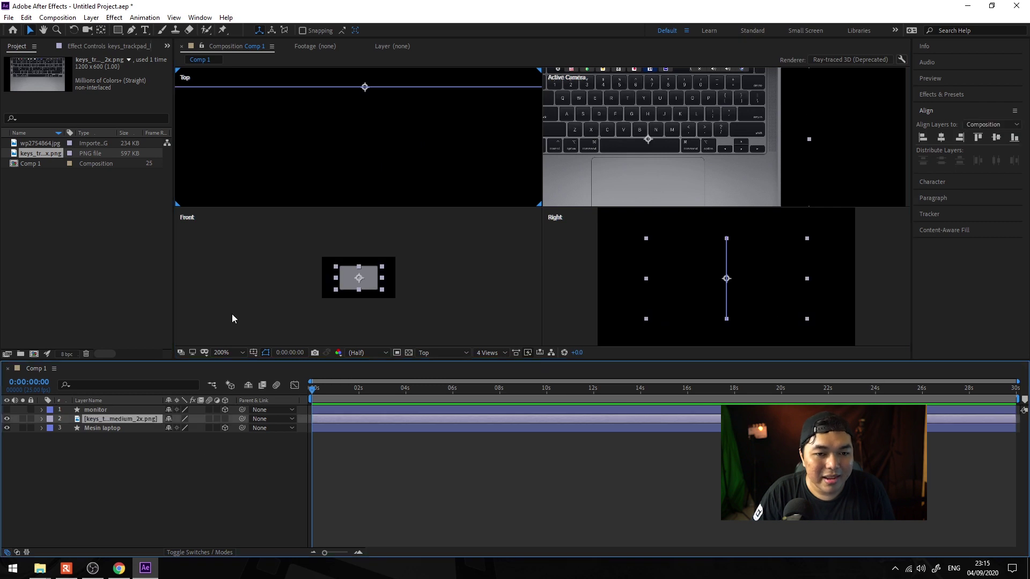
left_click(97, 424)
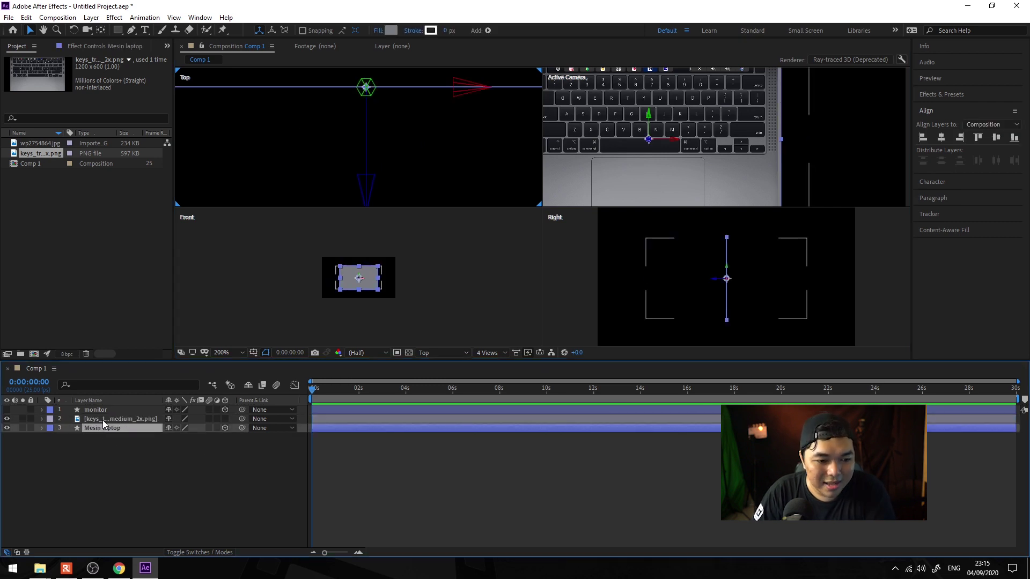
left_click(102, 420)
left_click(224, 419)
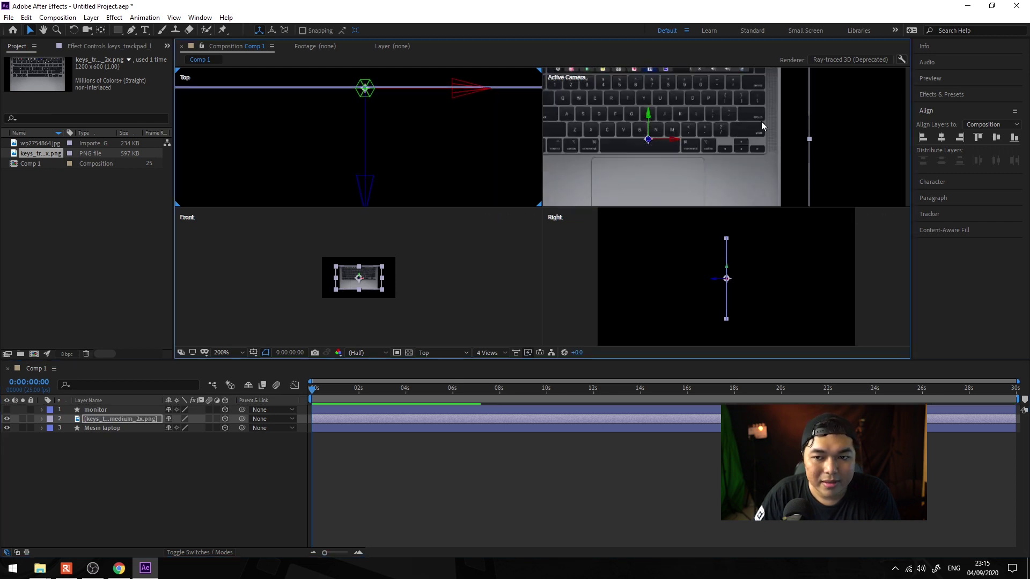
Step: Reveal Mesin laptop's Geometry Options, showing Extrusion Depth at 0.0
left_click(118, 443)
left_click(122, 428)
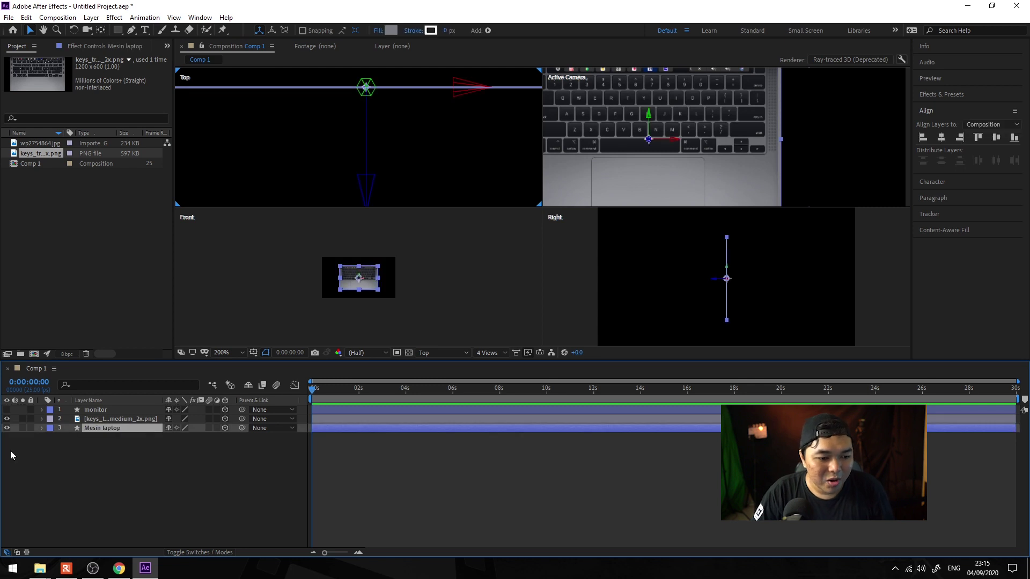
left_click(42, 427)
left_click(51, 437)
left_click(52, 456)
Step: Set Mesin laptop's Extrusion Depth to 30, after briefly trying 40
left_click(126, 494)
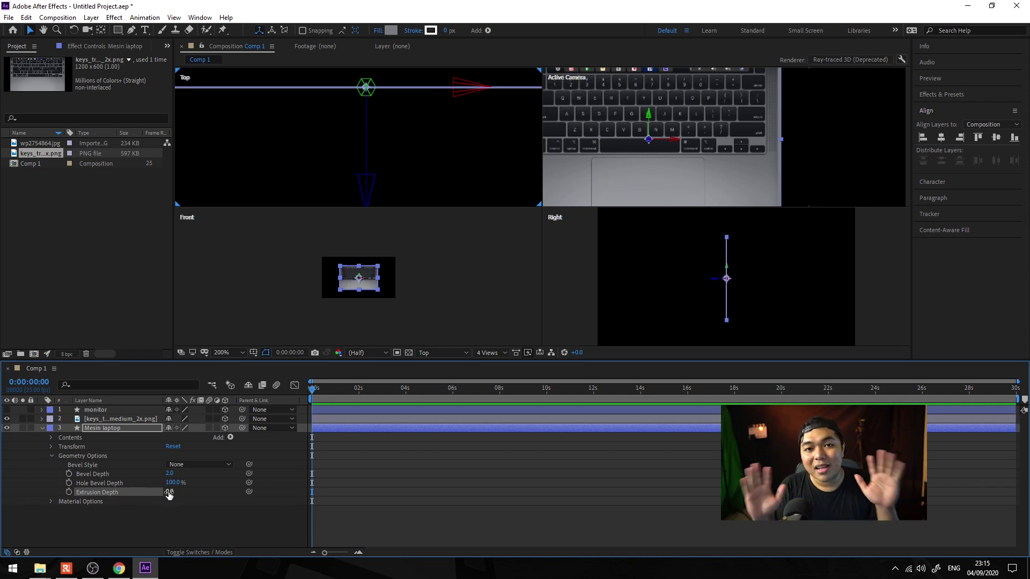
left_click(169, 491)
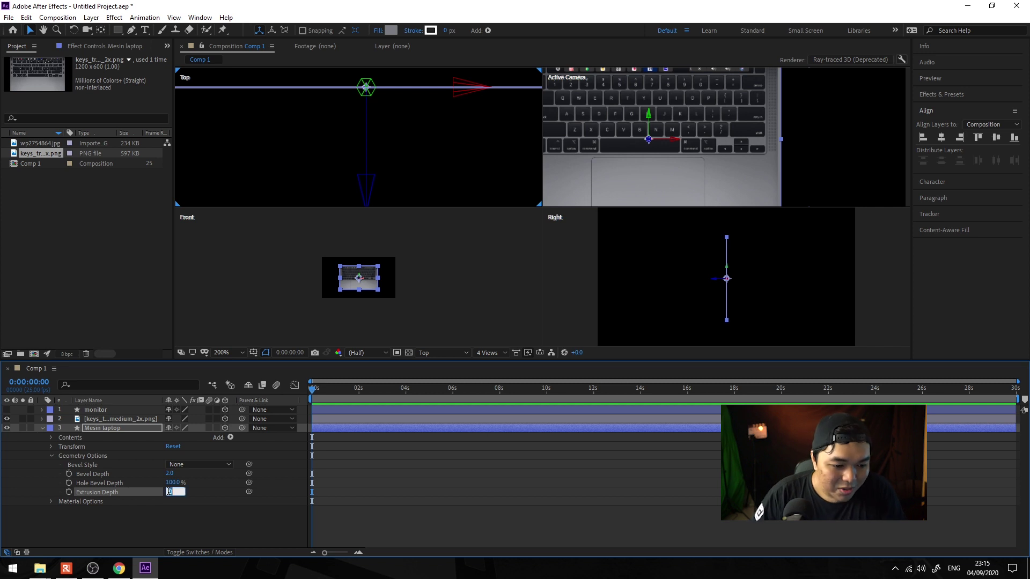
type("40")
key("Return")
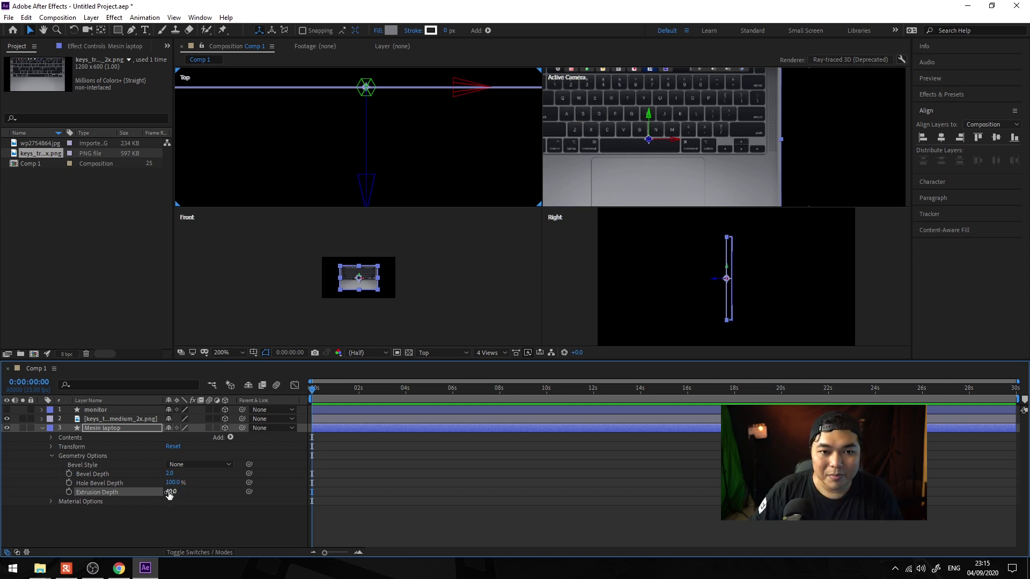
scroll(412, 204, "down", 2)
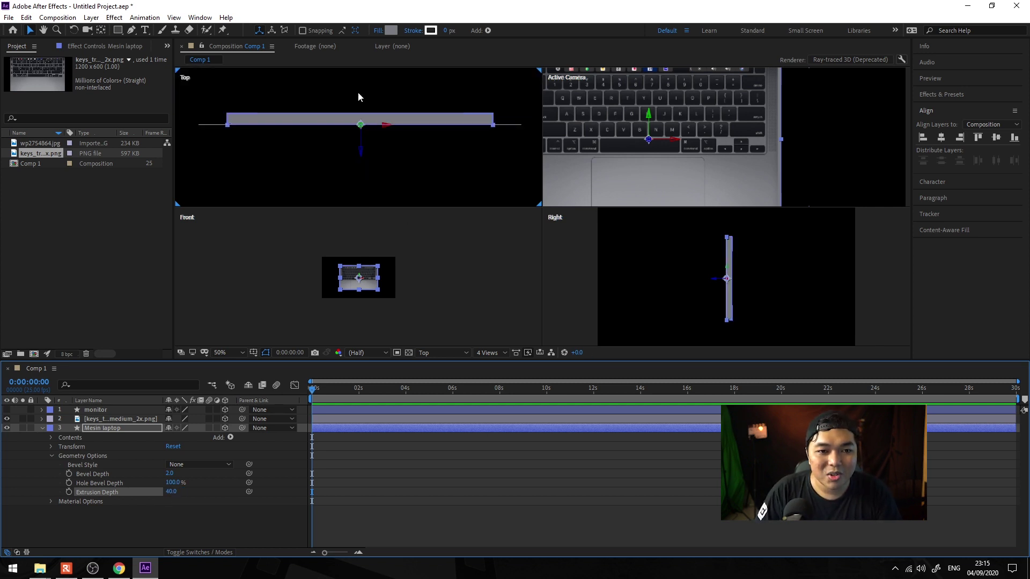
left_click(208, 509)
left_click(172, 491)
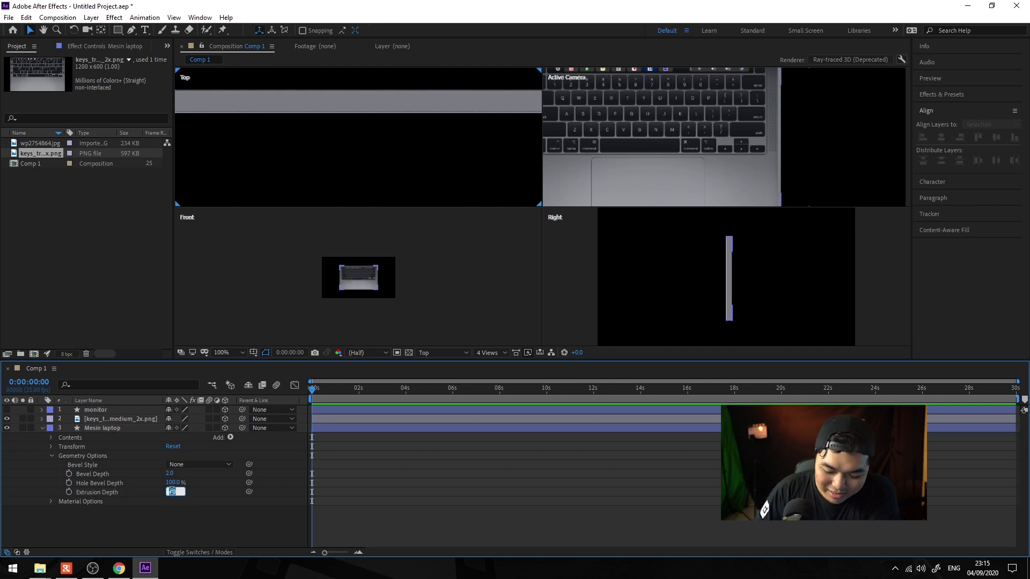
type("30")
key("Return")
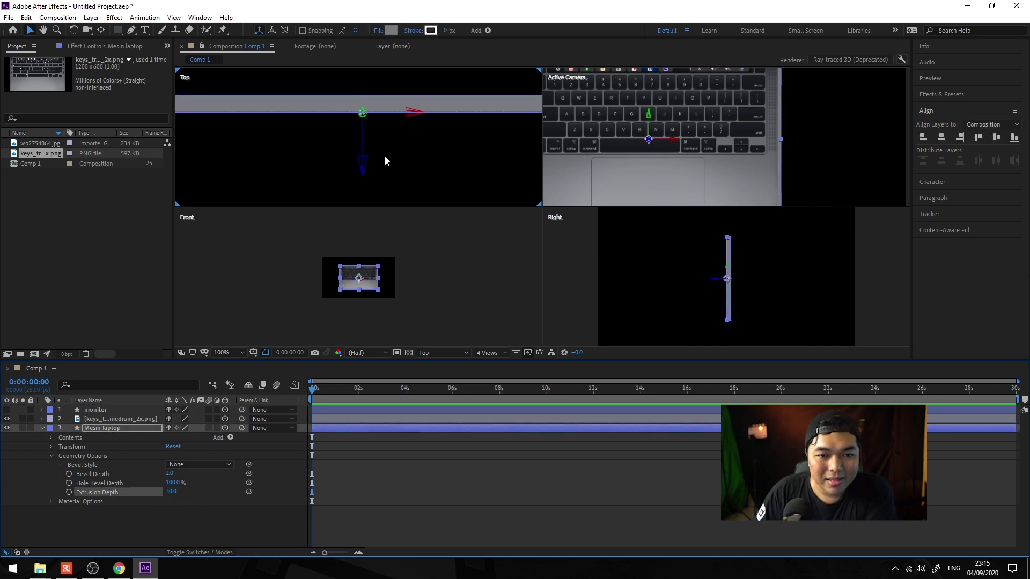
scroll(349, 104, "down", 2)
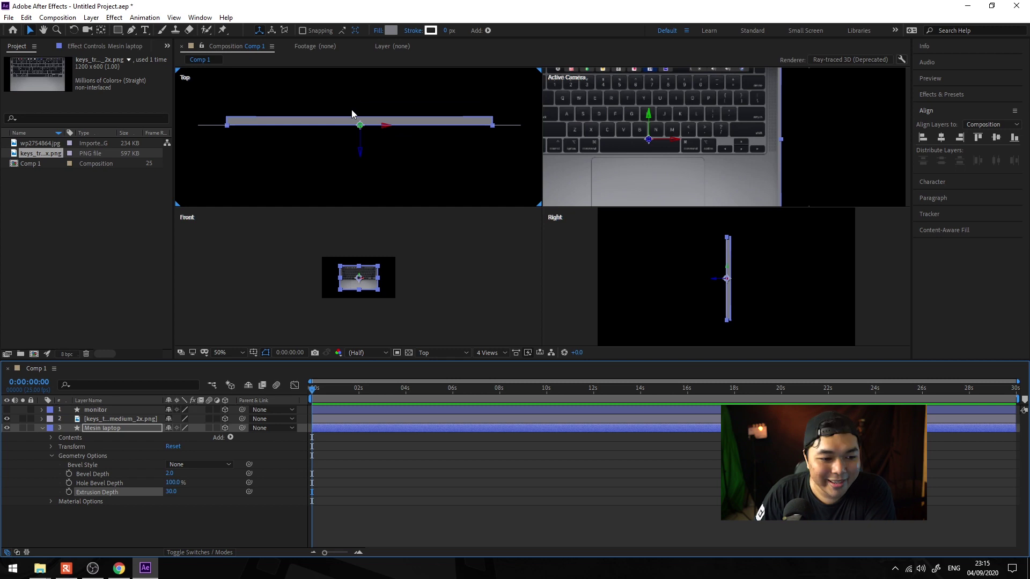
Step: Collapse and reopen the Mesin laptop layer's properties
left_click(43, 429)
scroll(377, 273, "up", 3)
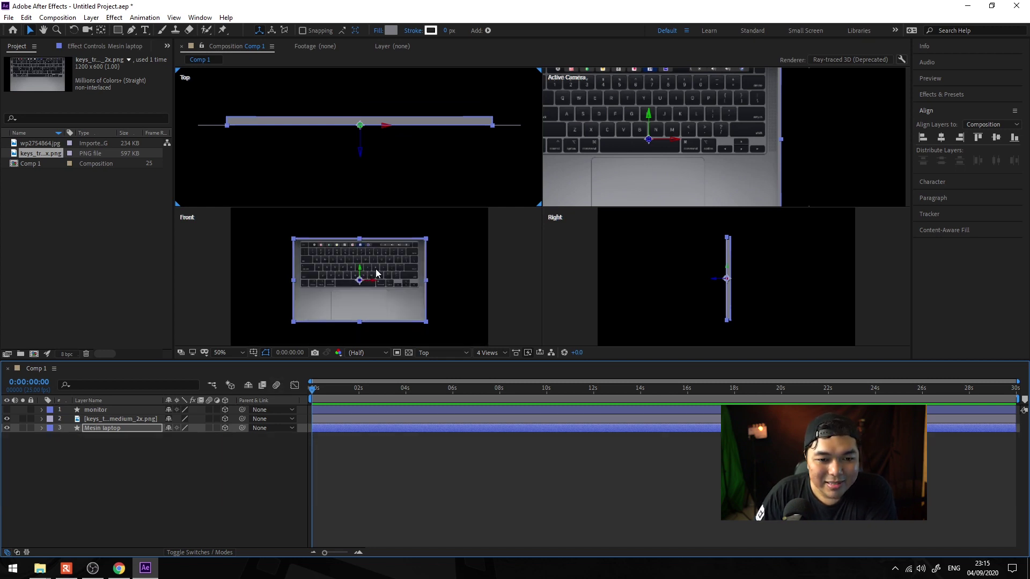
scroll(714, 261, "up", 3)
left_click(43, 428)
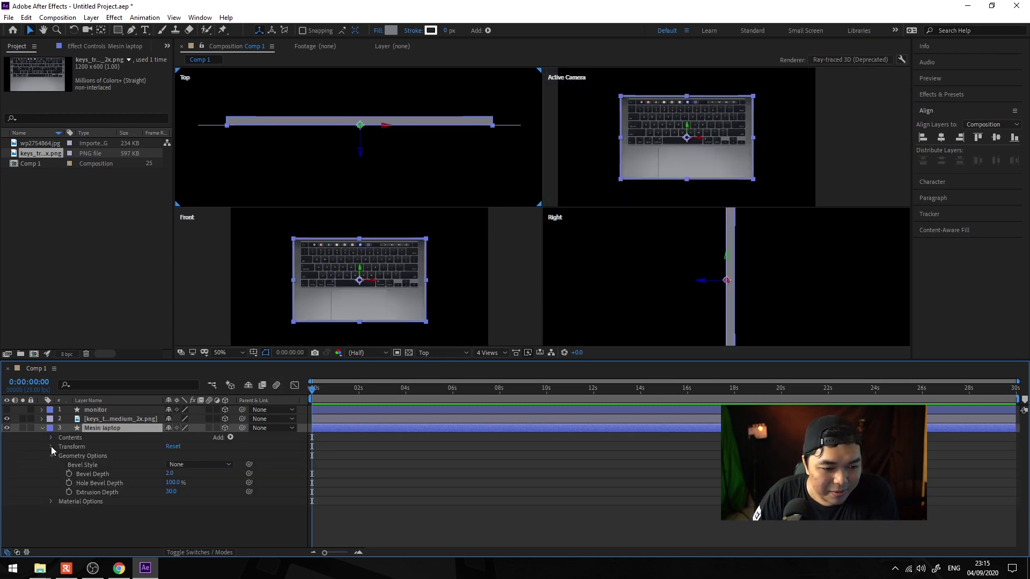
Step: Turn Casts Shadows On in Mesin laptop's Material Options
left_click(51, 501)
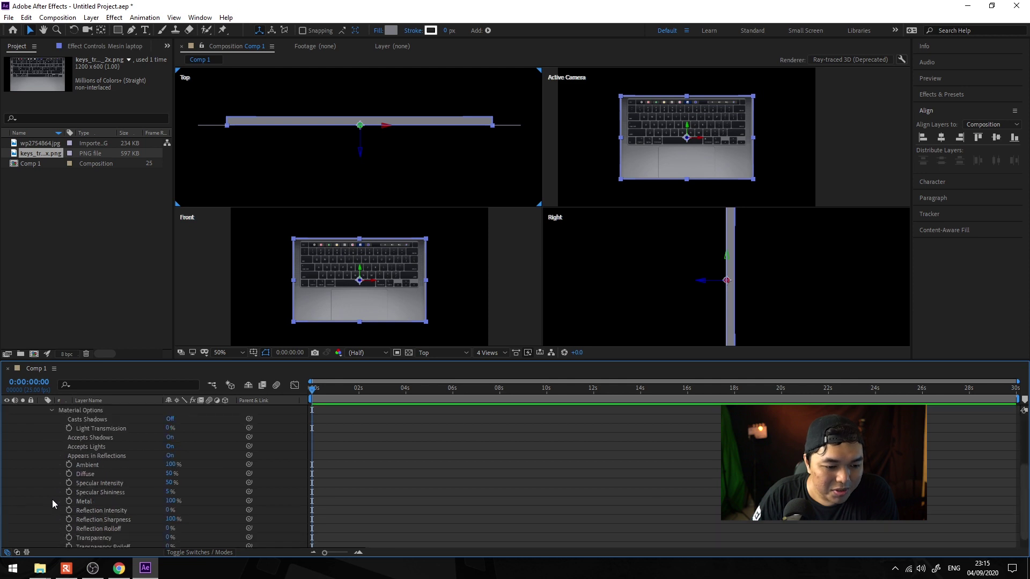
left_click(169, 420)
scroll(176, 437, "up", 3)
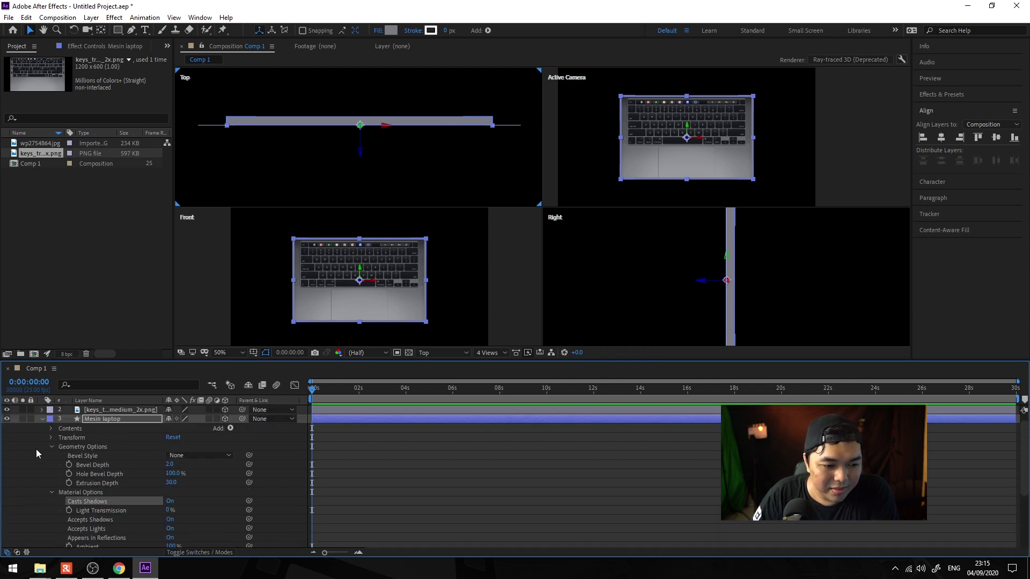
left_click(43, 419)
Step: Turn Casts Shadows On in the monitor layer's Material Options
left_click(101, 419)
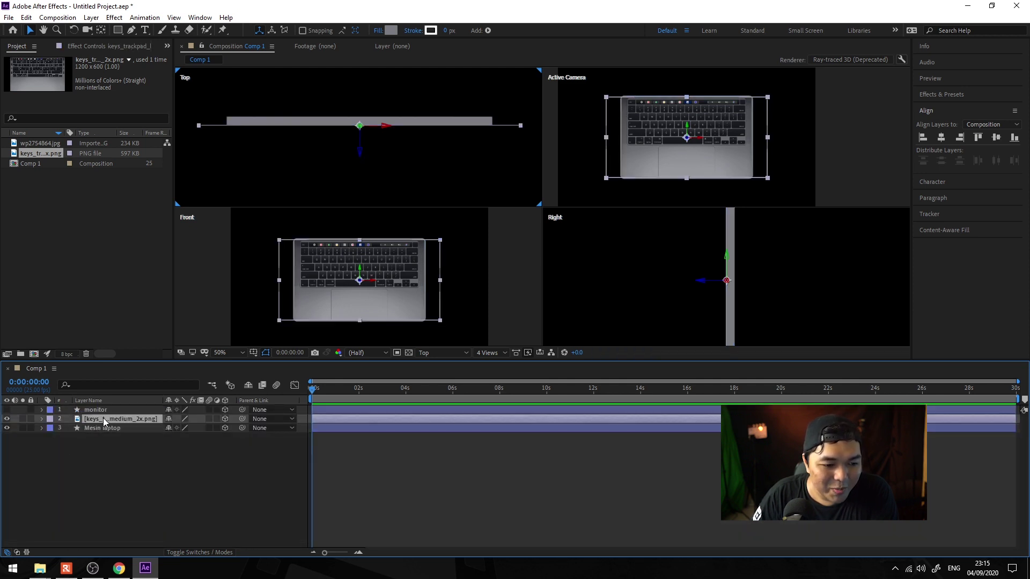
left_click(39, 411)
left_click(50, 445)
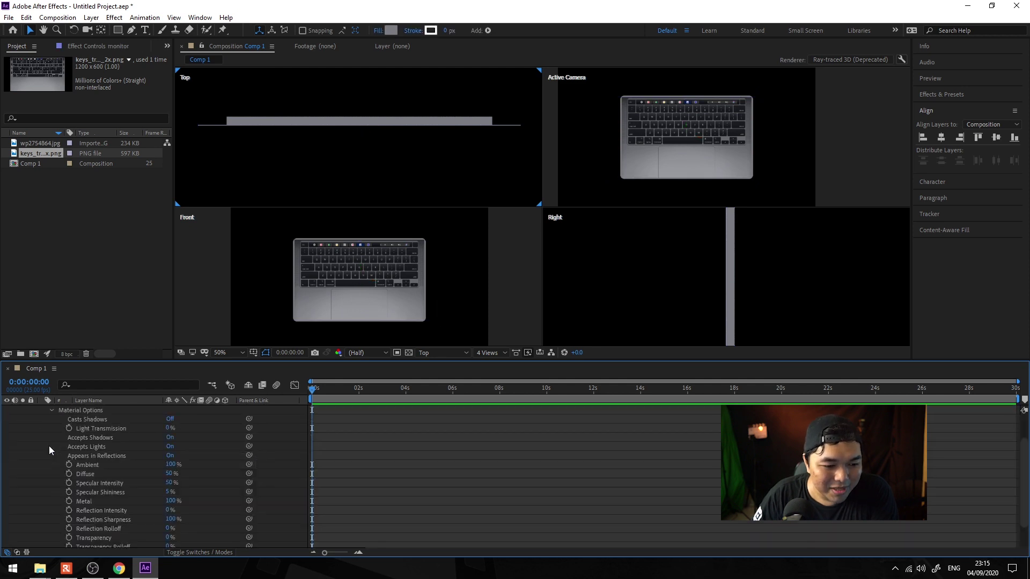
left_click(169, 419)
scroll(155, 455, "up", 3)
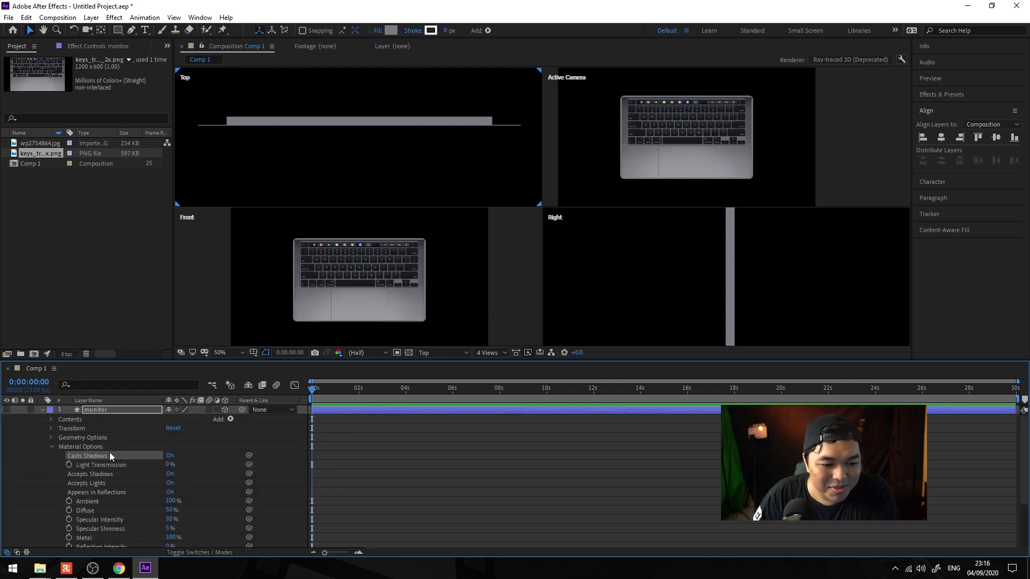
left_click(53, 446)
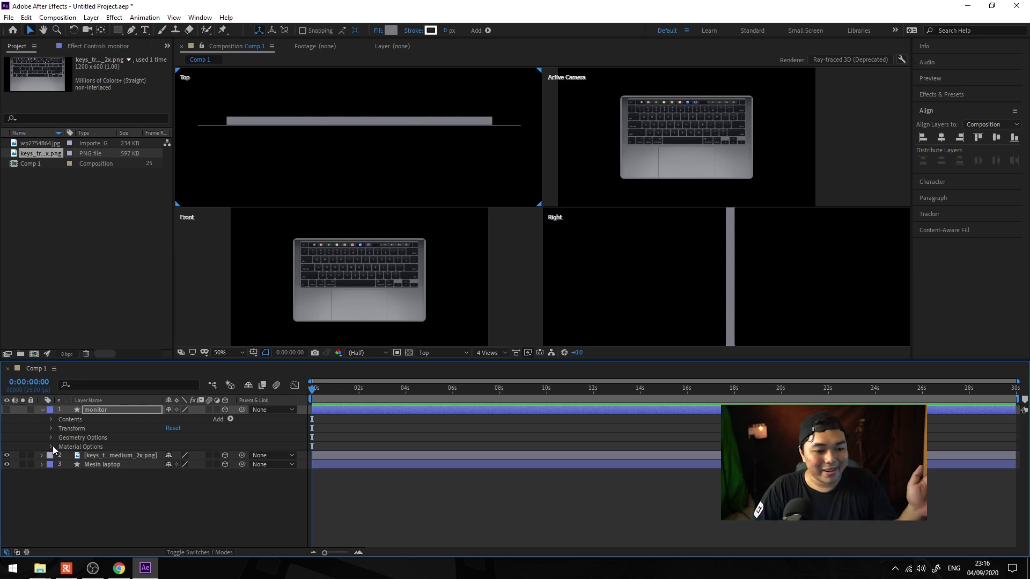
Step: Collapse all layers, then select Mesin laptop and the keyboard image layer
key("ctrl+a")
key("ctrl+grave")
left_click(125, 445)
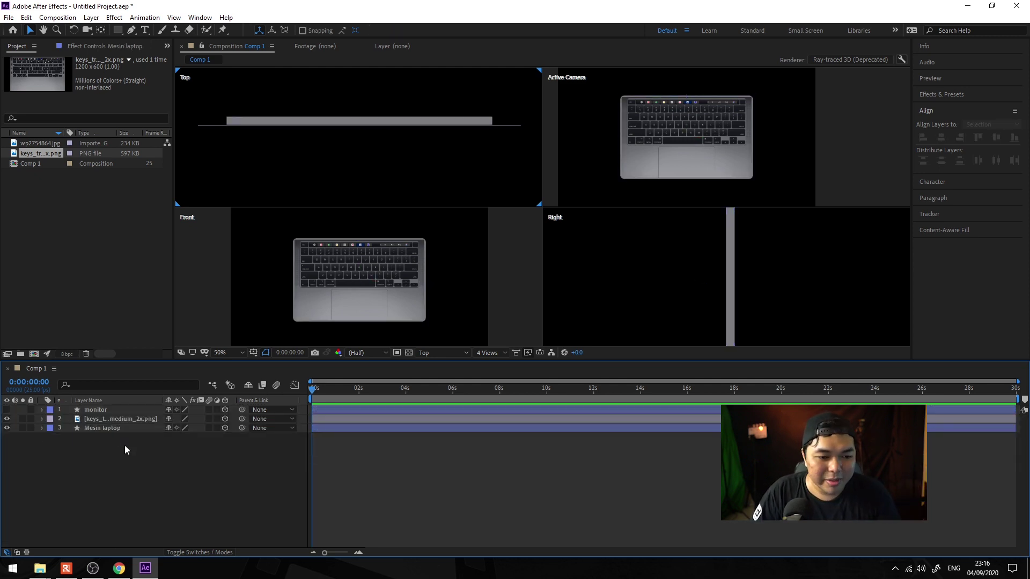
left_click(123, 426)
left_click(122, 420, "shift")
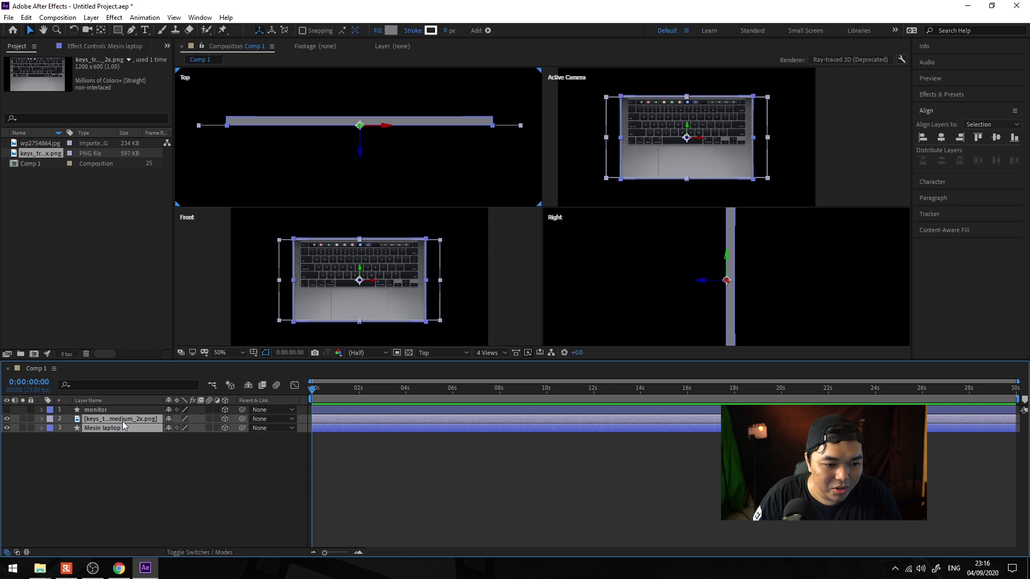
Step: Pre-compose the keyboard image and Mesin laptop layers into 'mesin' and turn on its 3D switch
right_click(119, 426)
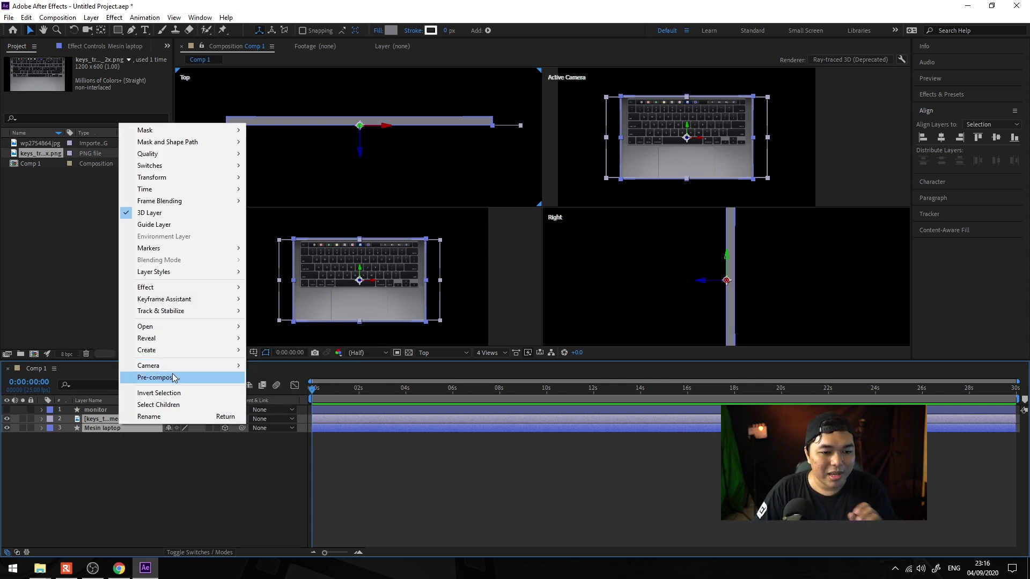
left_click(172, 376)
type("mesin")
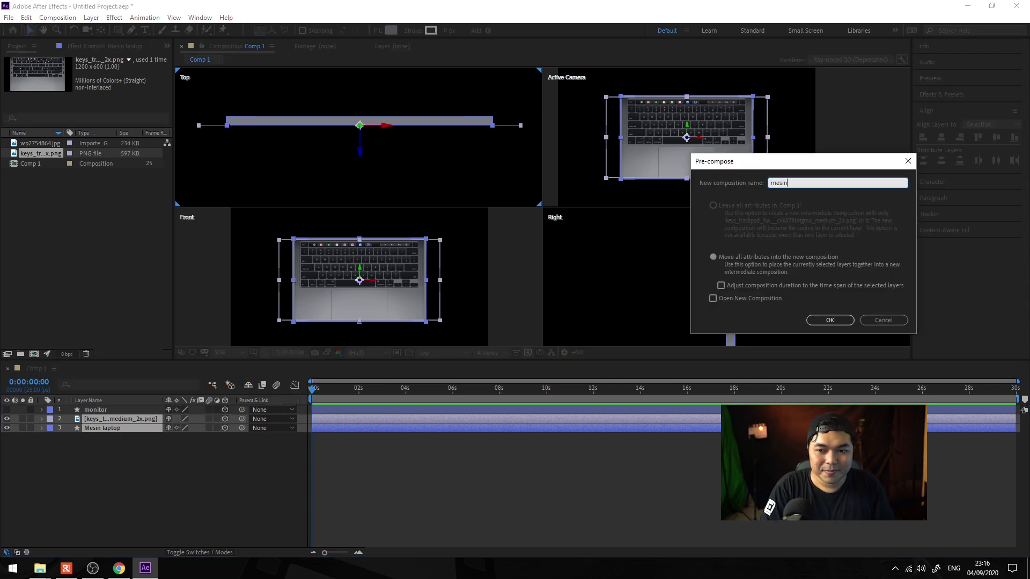
key("Return")
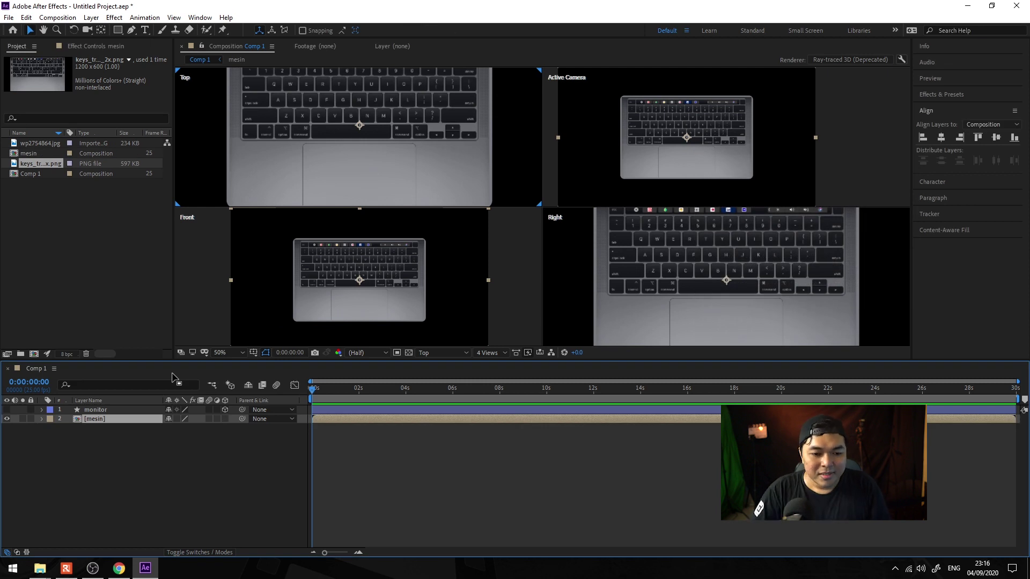
left_click(185, 430)
left_click(105, 420)
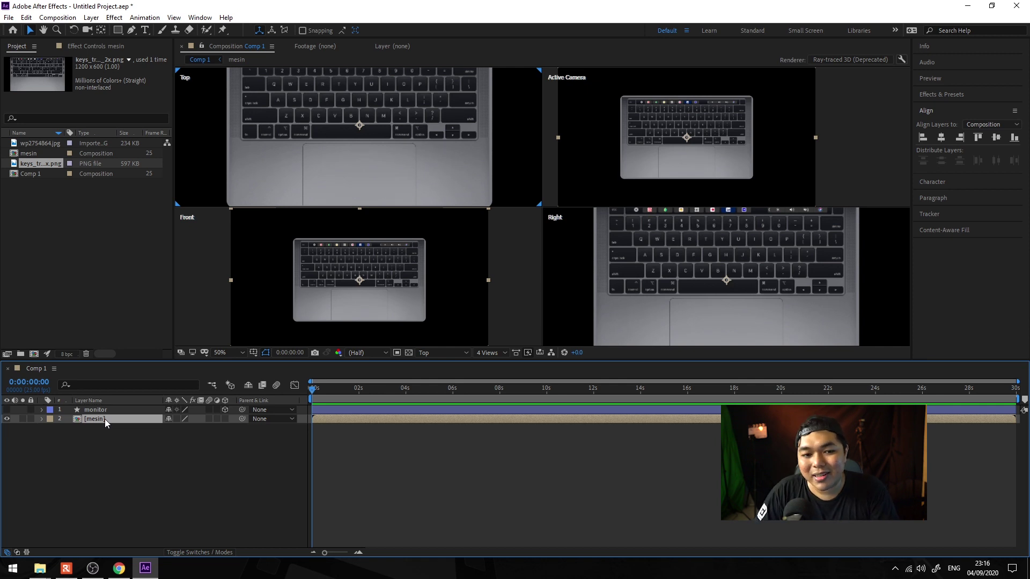
left_click(225, 418)
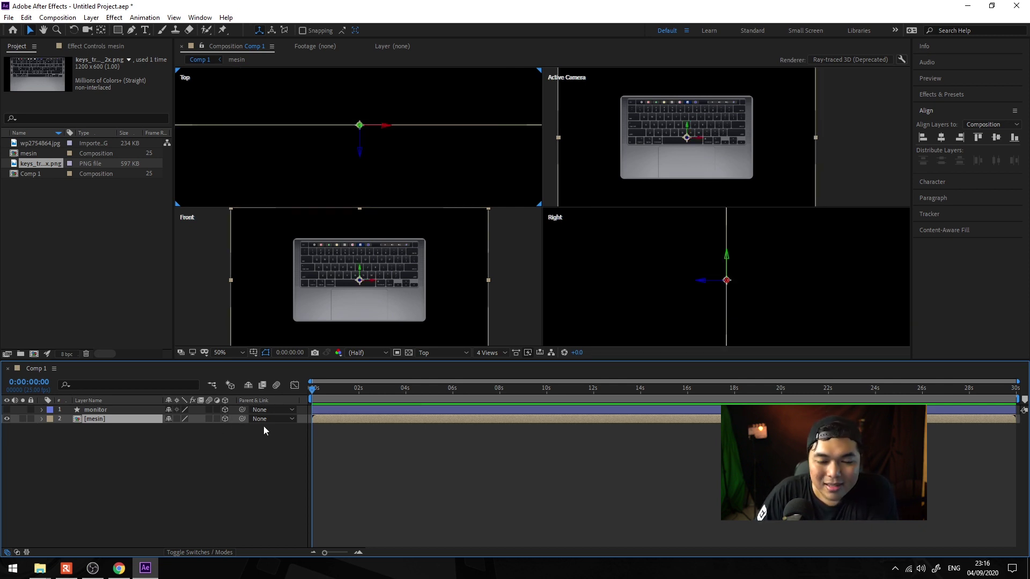
Step: Switch the viewer to 1 View and add a new camera using the 35mm preset
left_click(493, 353)
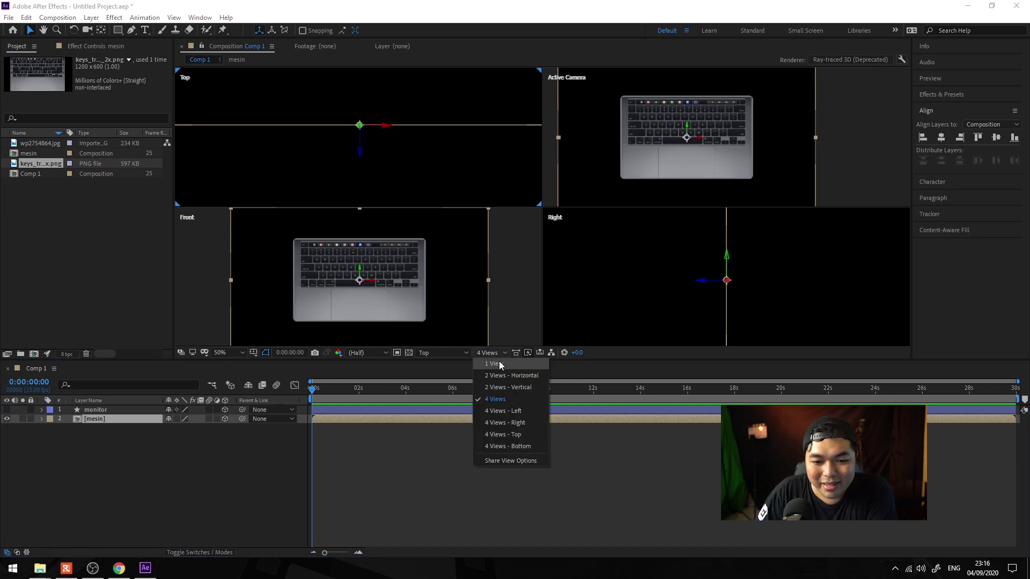
left_click(499, 364)
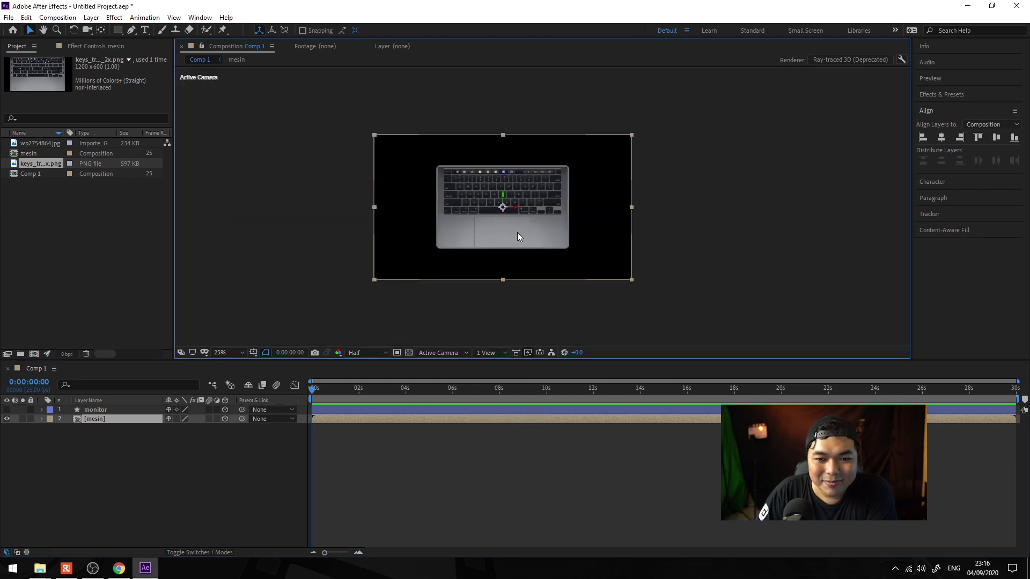
left_click(213, 465)
right_click(148, 453)
mouse_move(224, 338)
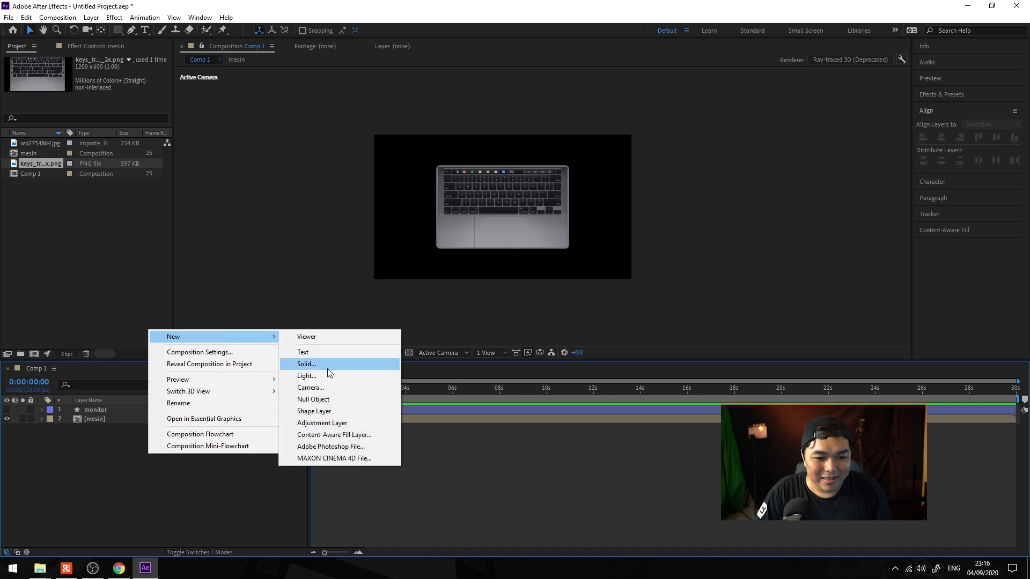
left_click(326, 387)
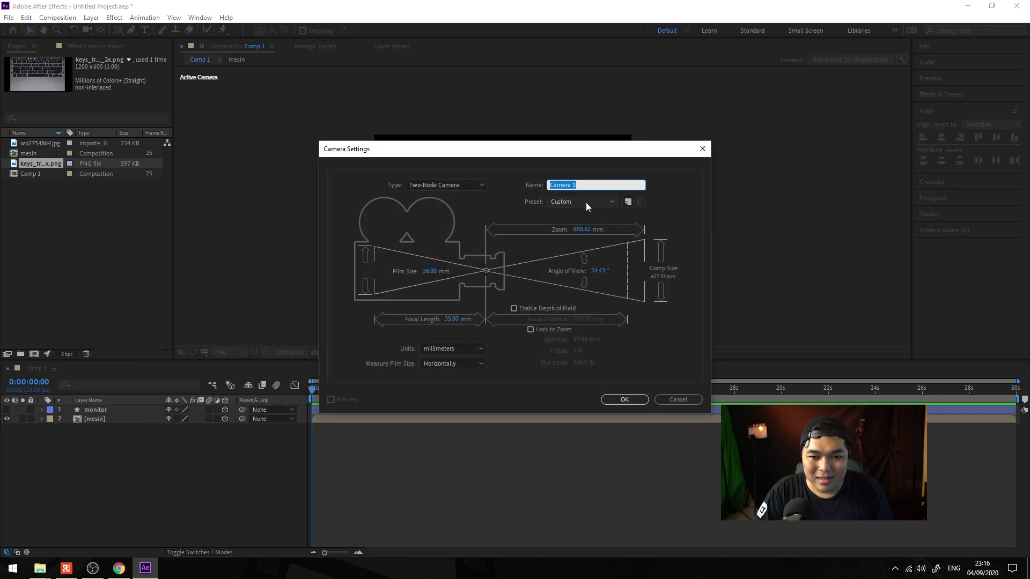
left_click(586, 201)
left_click(578, 275)
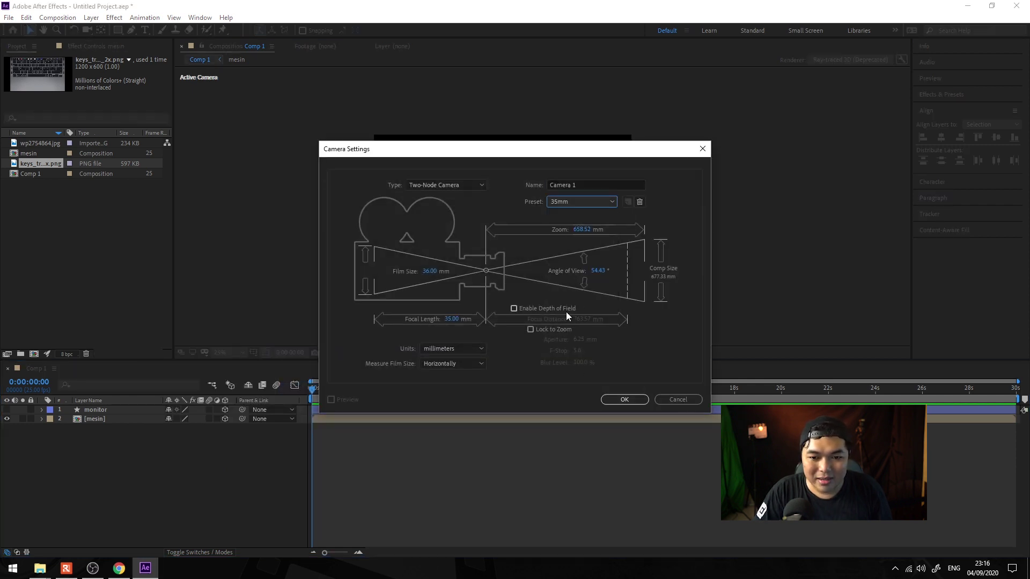
left_click(616, 401)
Step: Orbit and pan Camera 1 to view the laptop at an angle
key("c")
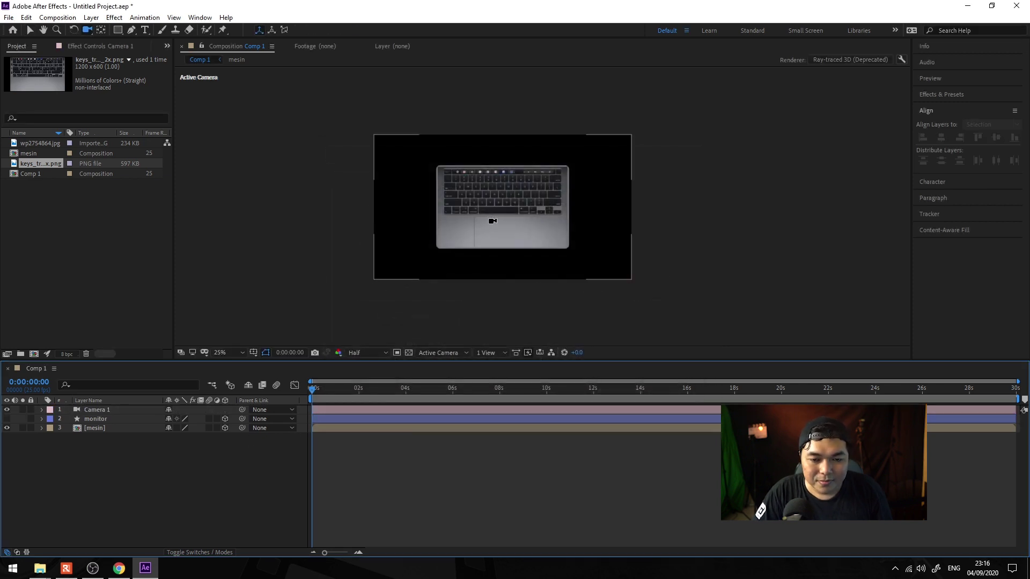
left_click_drag(472, 219, 492, 219)
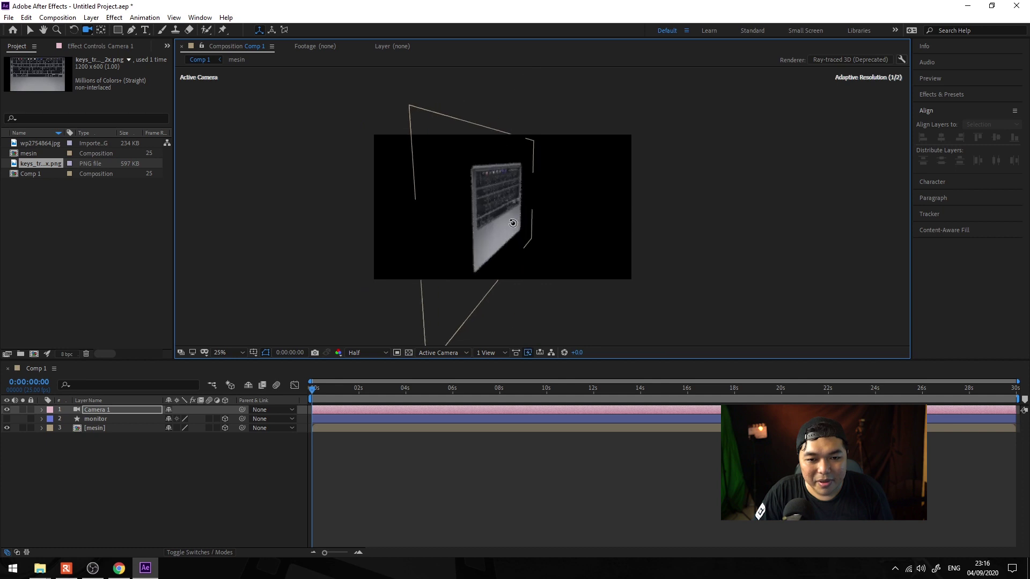
scroll(491, 219, "up", 5)
scroll(449, 213, "down", 2)
scroll(451, 211, "down", 2)
left_click_drag(408, 197, 433, 192)
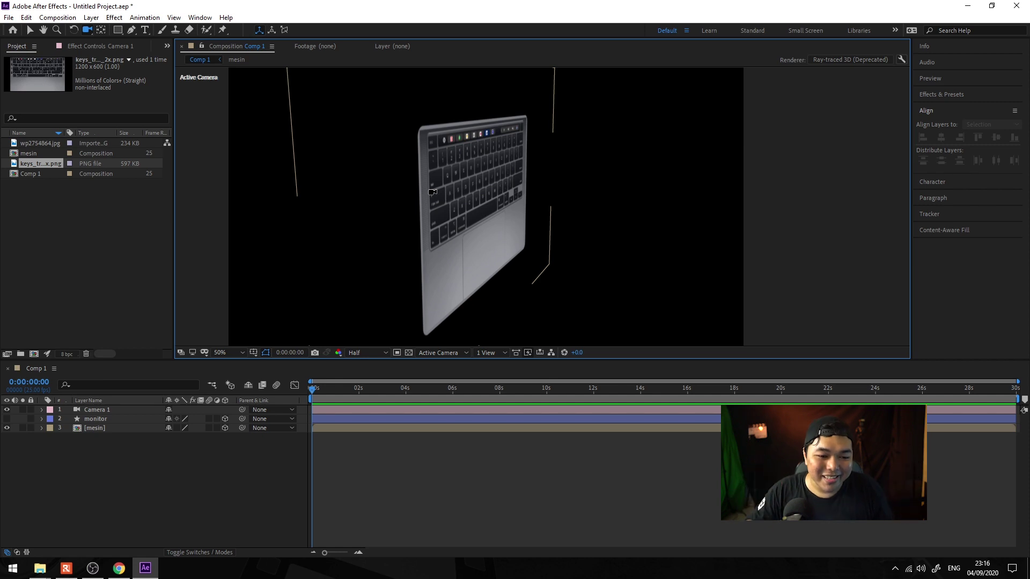
Step: Enable Collapse Transformations on the mesin layer, then select and expand Camera 1
left_click(111, 428)
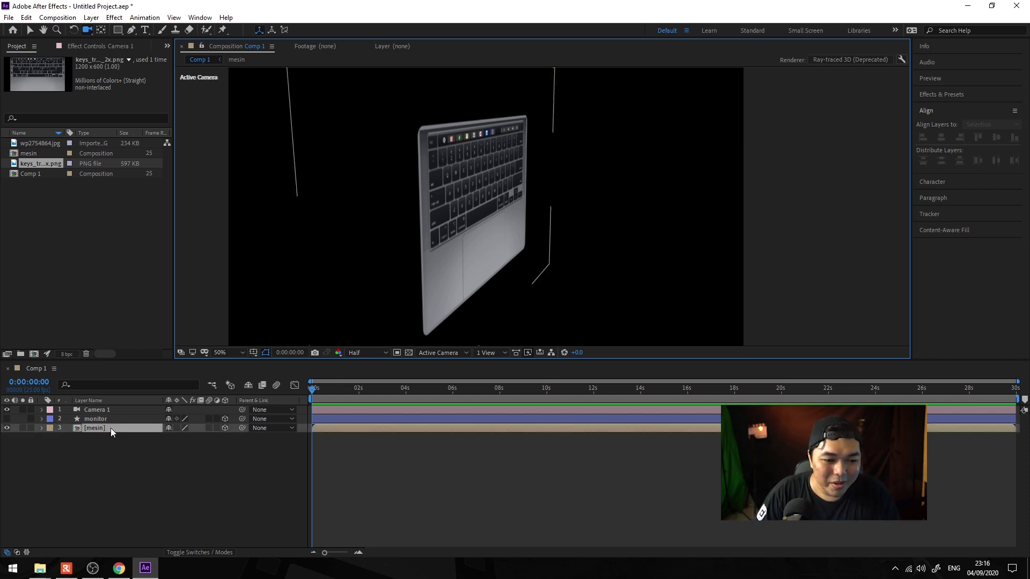
left_click(110, 428)
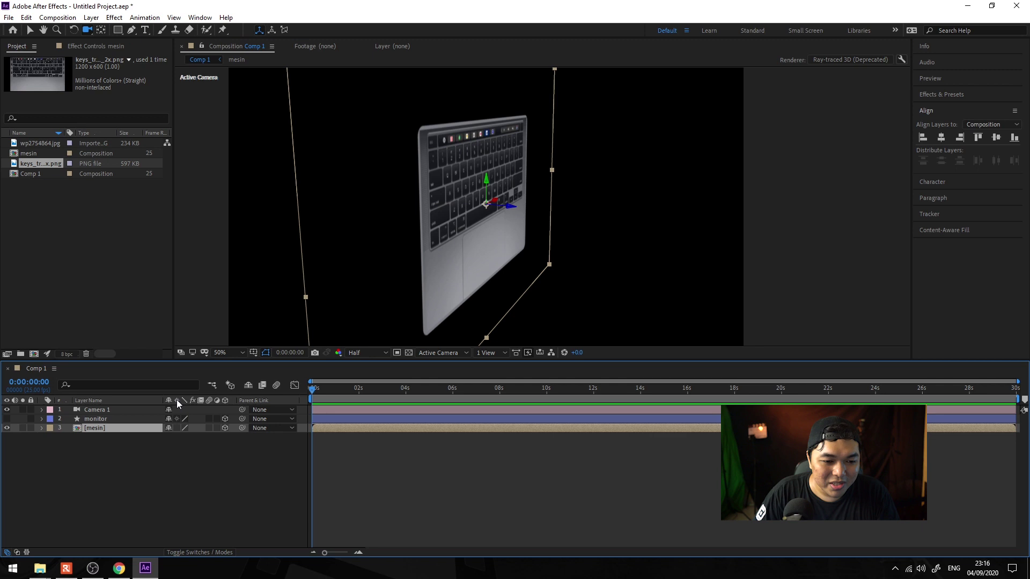
left_click(177, 427)
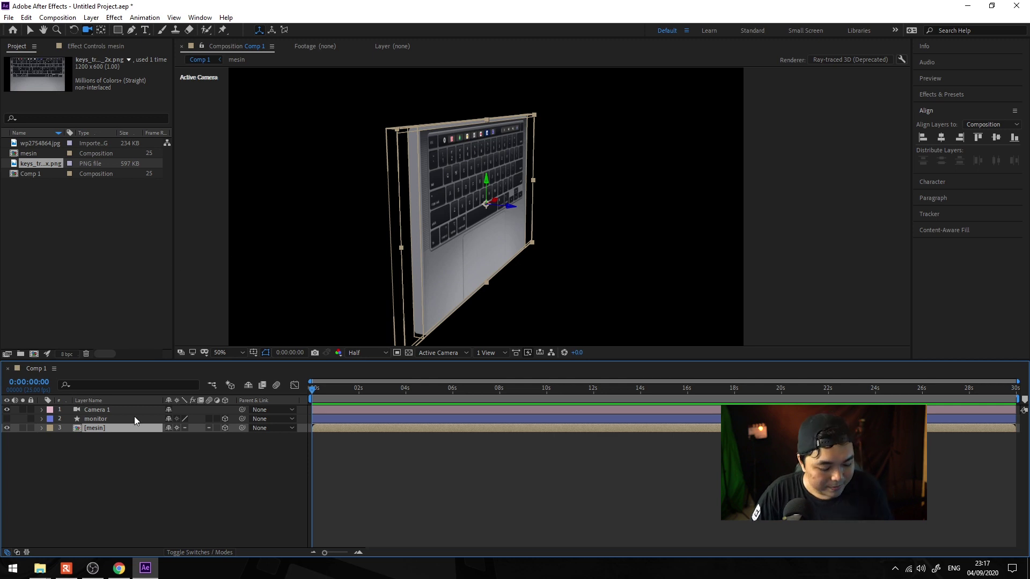
left_click(106, 411)
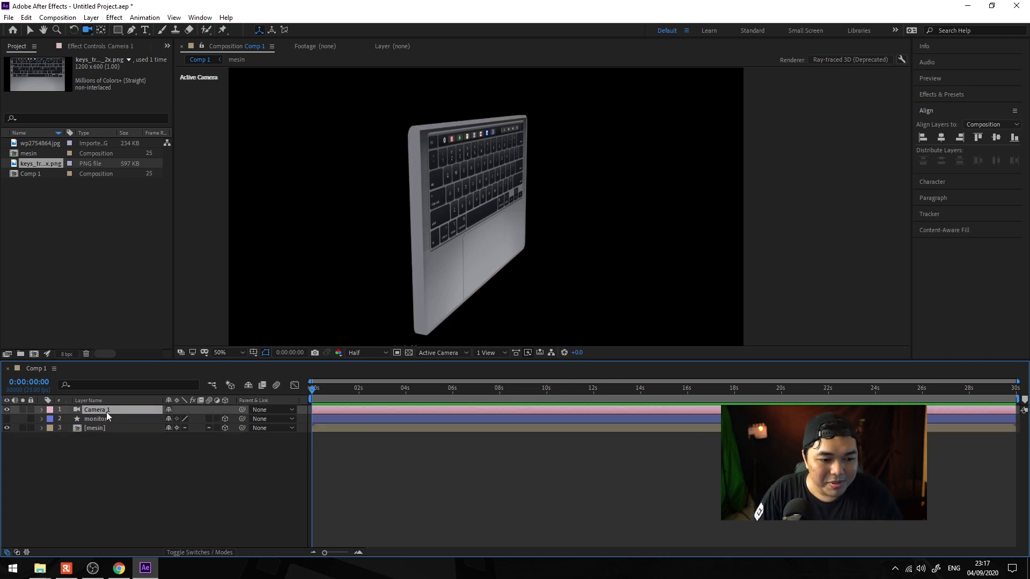
left_click(42, 410)
Step: Reset the camera, then set the mesin layer's X Rotation to -90° to tilt the base
left_click(173, 419)
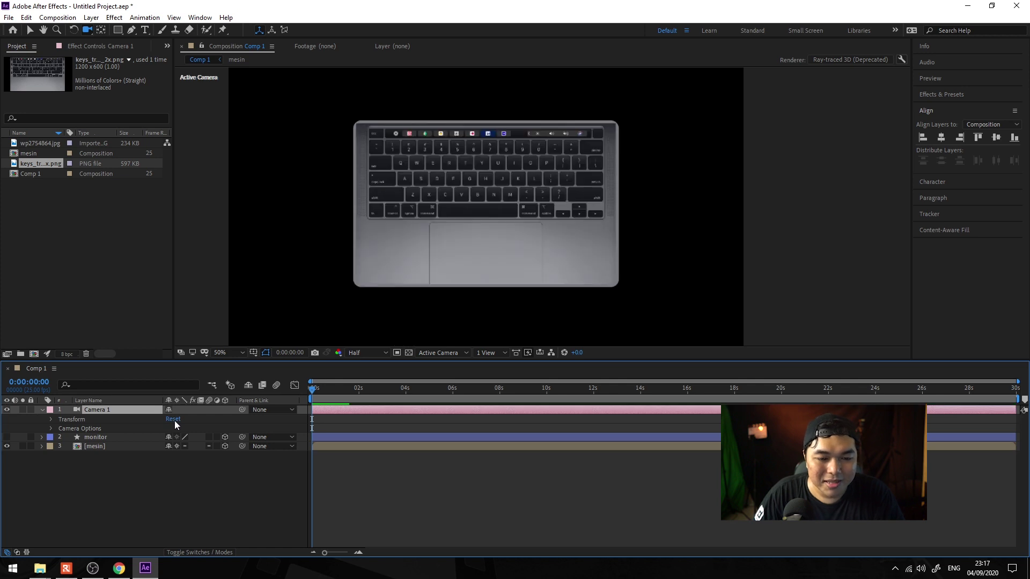
left_click(43, 409)
left_click(111, 428)
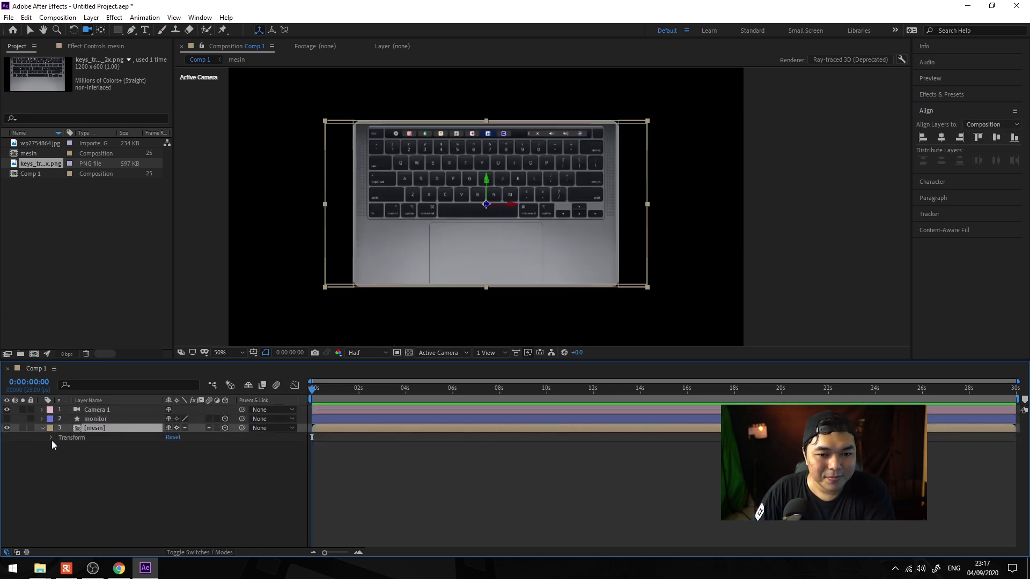
left_click(51, 438)
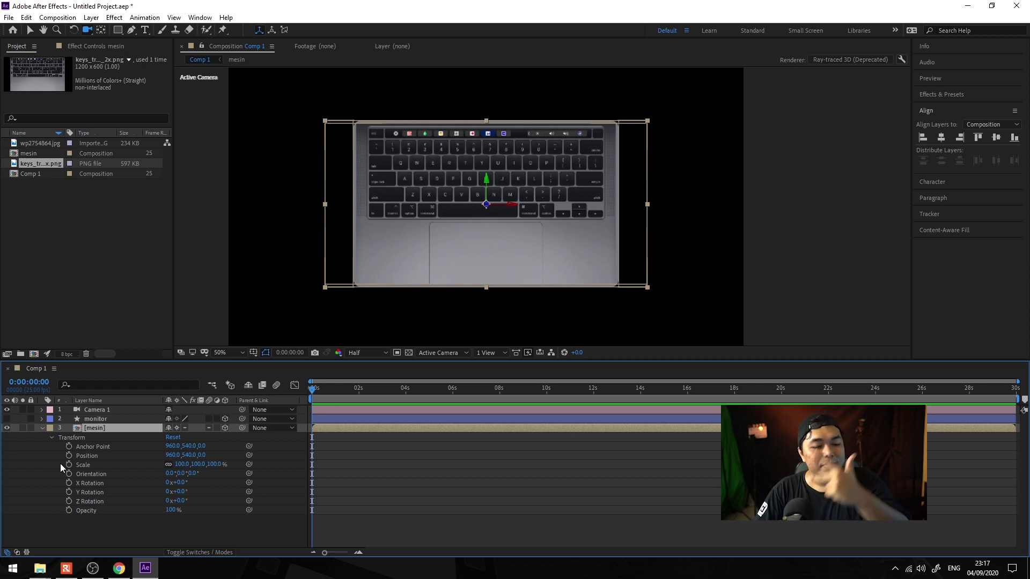
left_click(101, 483)
mouse_move(167, 484)
left_mouse_down()
mouse_move(128, 471)
mouse_move(138, 478)
left_mouse_up()
left_click(180, 483)
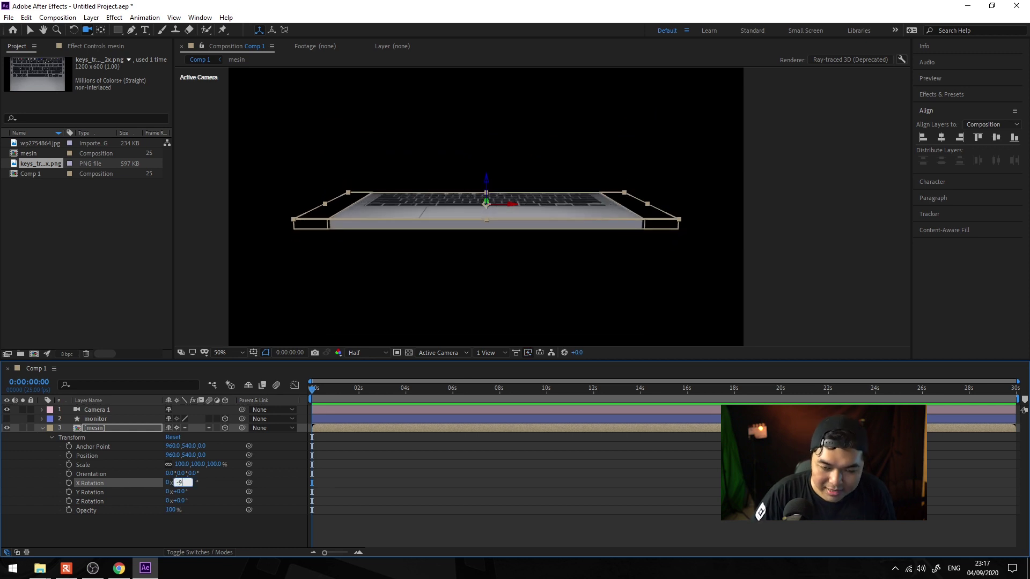
type("0")
key("Return")
Step: Collapse the mesin layer's transform properties and clear the selection
left_click(118, 419)
left_click(81, 429)
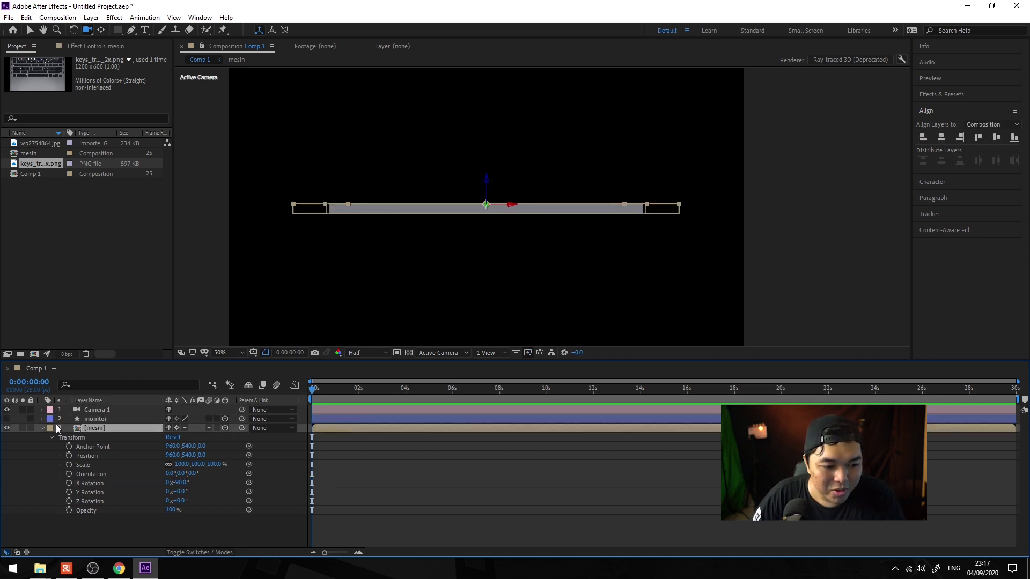
left_click(42, 427)
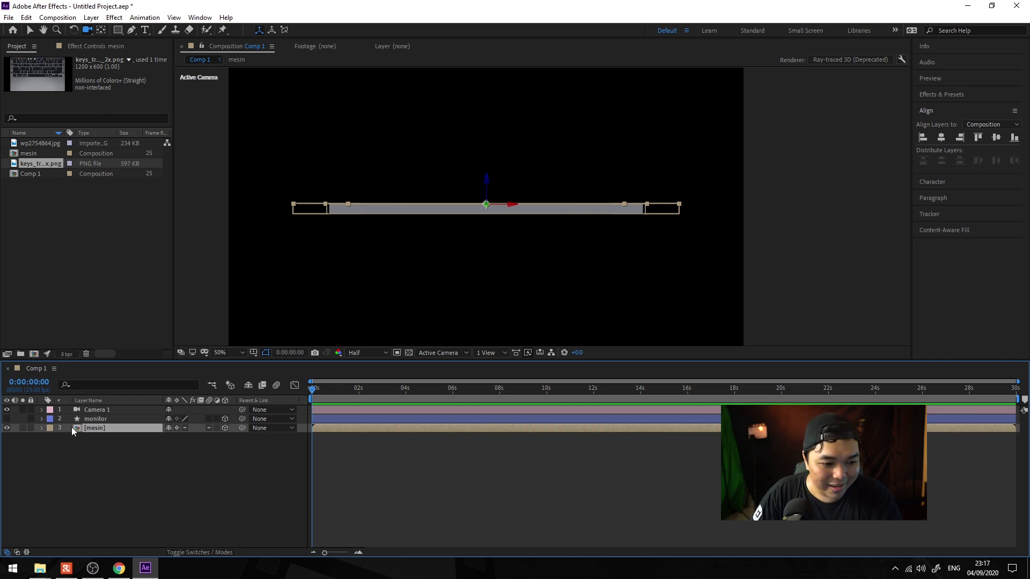
left_click(85, 241)
Step: Hide the mesin keyboard base and show the grey monitor layer
left_click(7, 427)
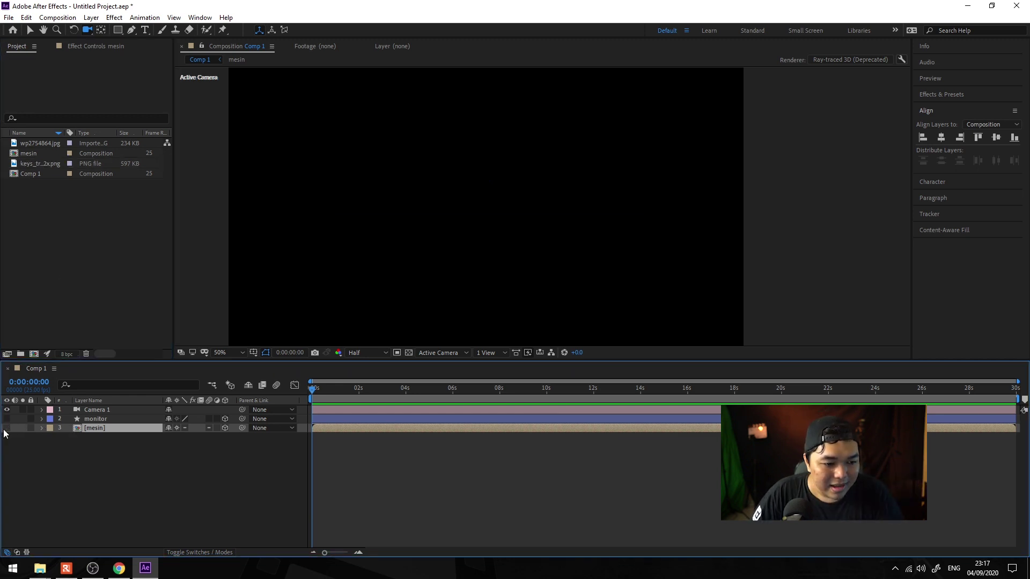
left_click(7, 418)
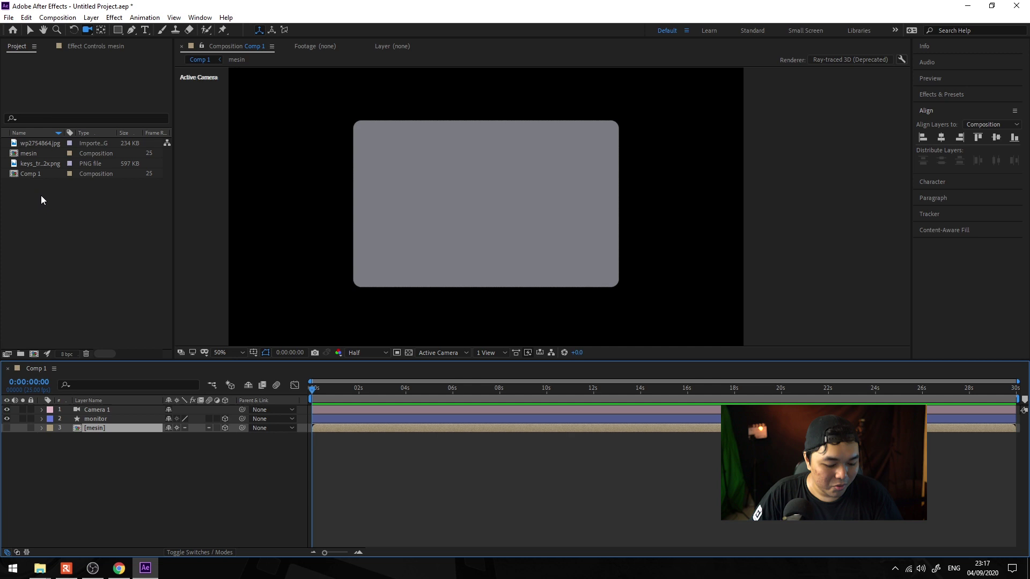
key("v")
Step: Add wp2754864.jpg to the comp and shrink it toward the monitor's screen size
left_click(40, 163)
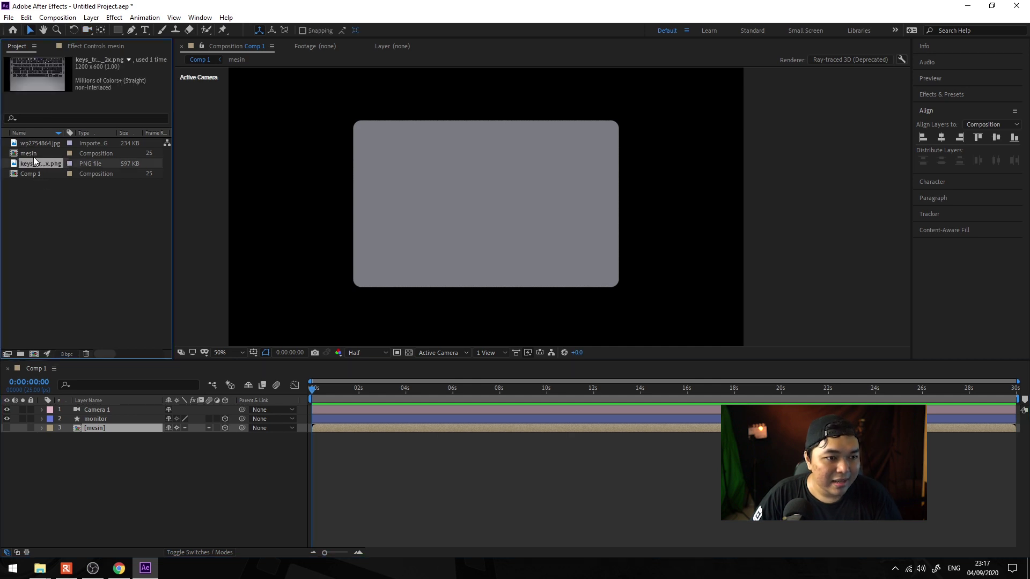
left_click_drag(42, 143, 92, 418)
scroll(439, 243, "down", 2)
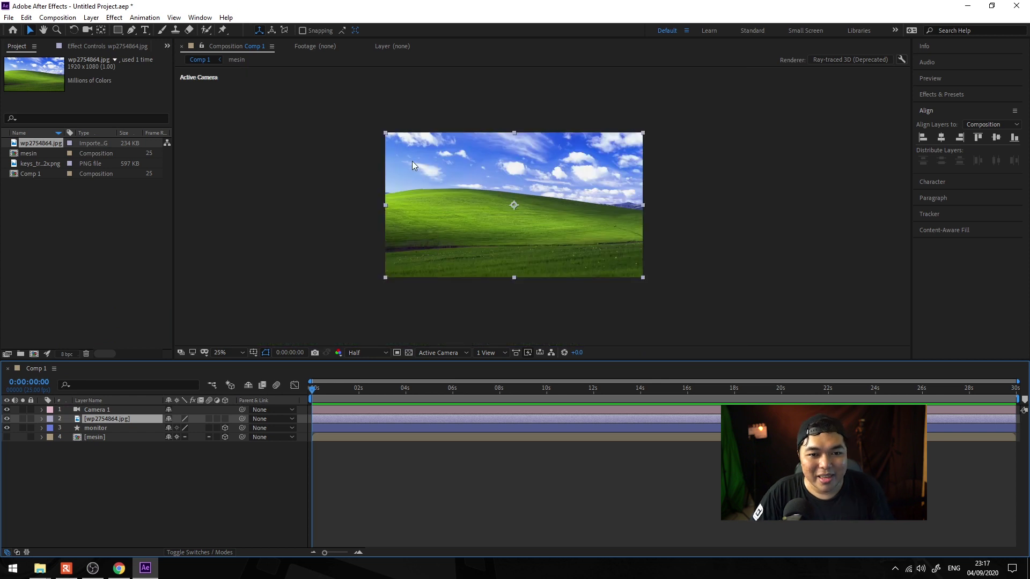
left_click_drag(385, 133, 443, 207)
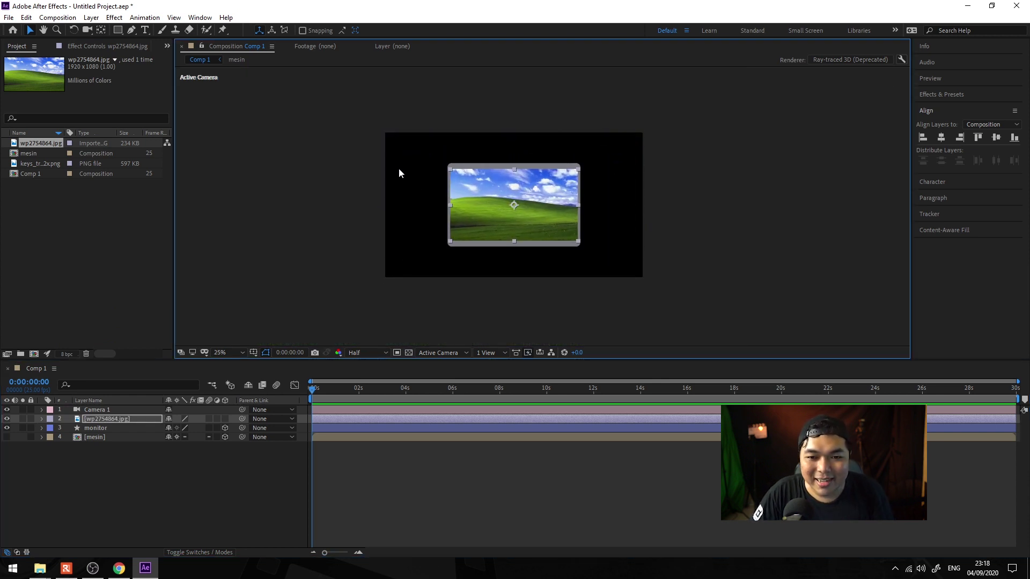
scroll(523, 182, "up", 1)
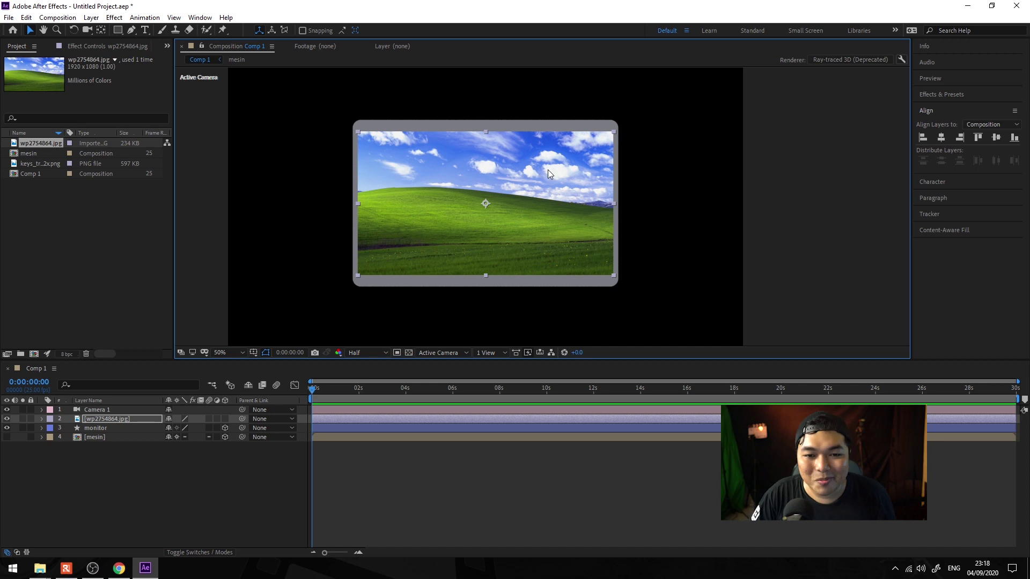
scroll(604, 143, "up", 1)
scroll(618, 169, "up", 1)
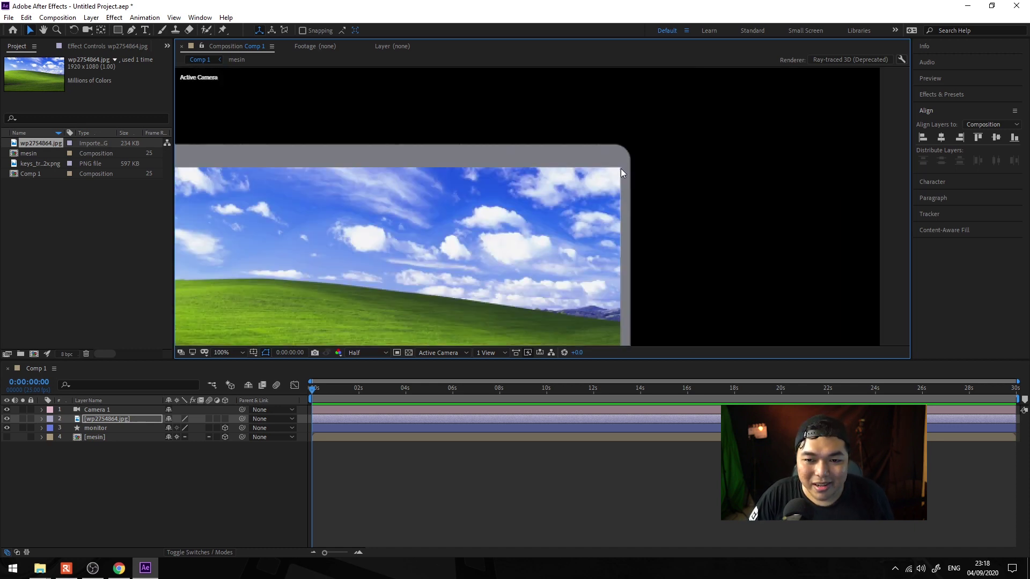
Step: Stretch the wallpaper's corner to fit the monitor screen, then deselect all layers
left_click(619, 169)
left_click_drag(619, 169, 620, 168)
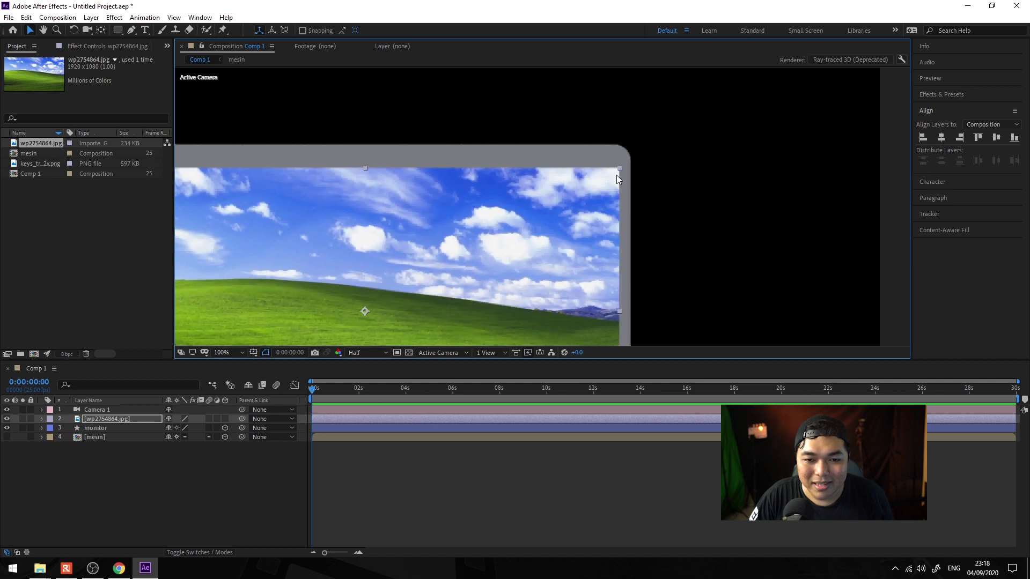
scroll(616, 175, "down", 4)
scroll(487, 208, "up", 2)
scroll(487, 209, "up", 2)
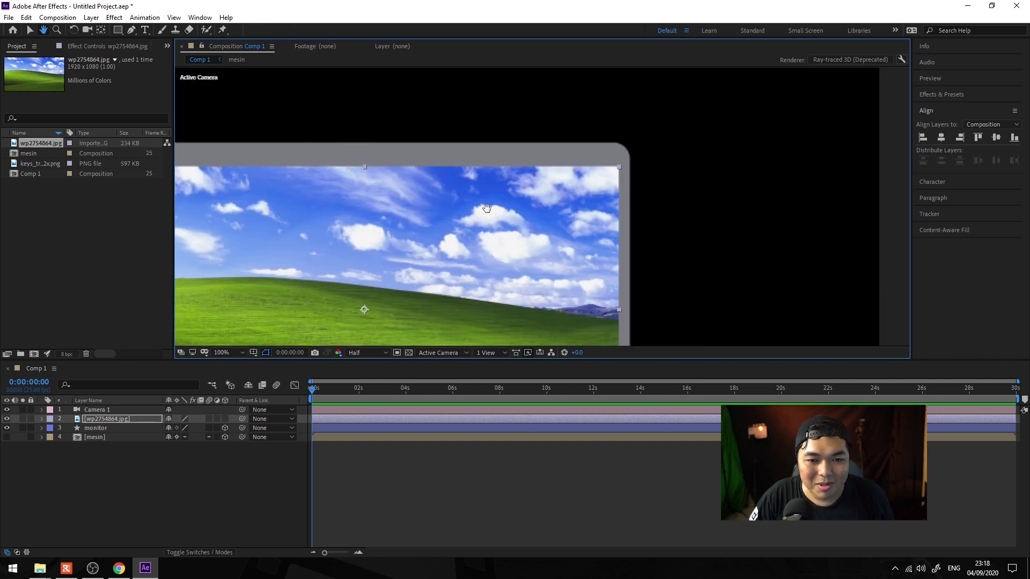
scroll(491, 193, "down", 2)
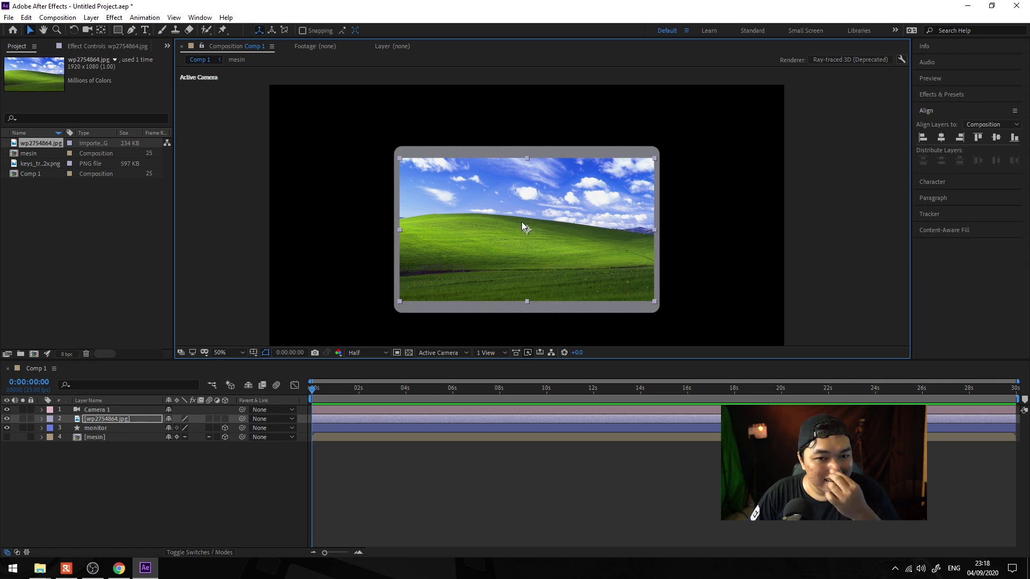
left_click(207, 472)
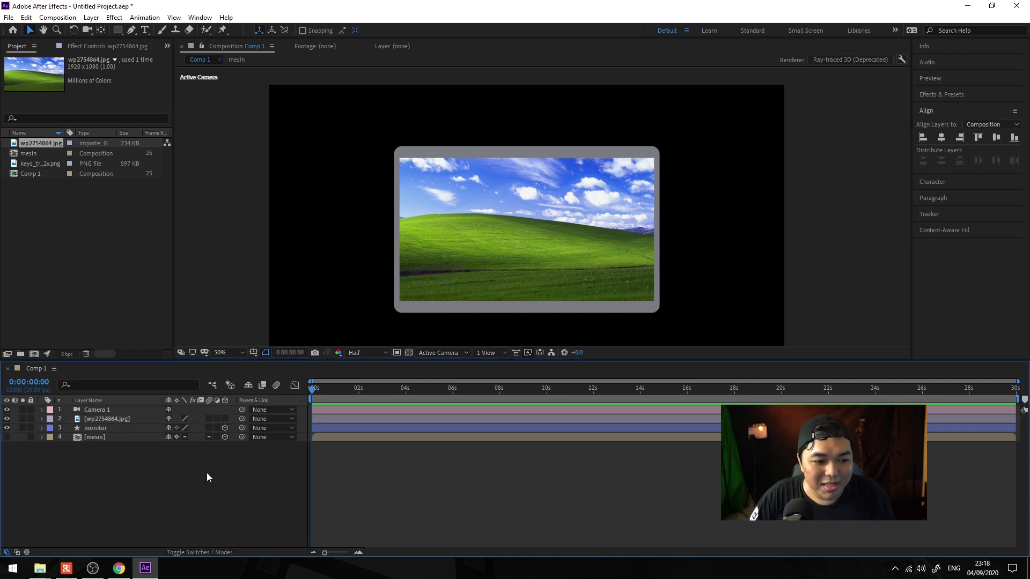
left_click(113, 420)
left_click(122, 462)
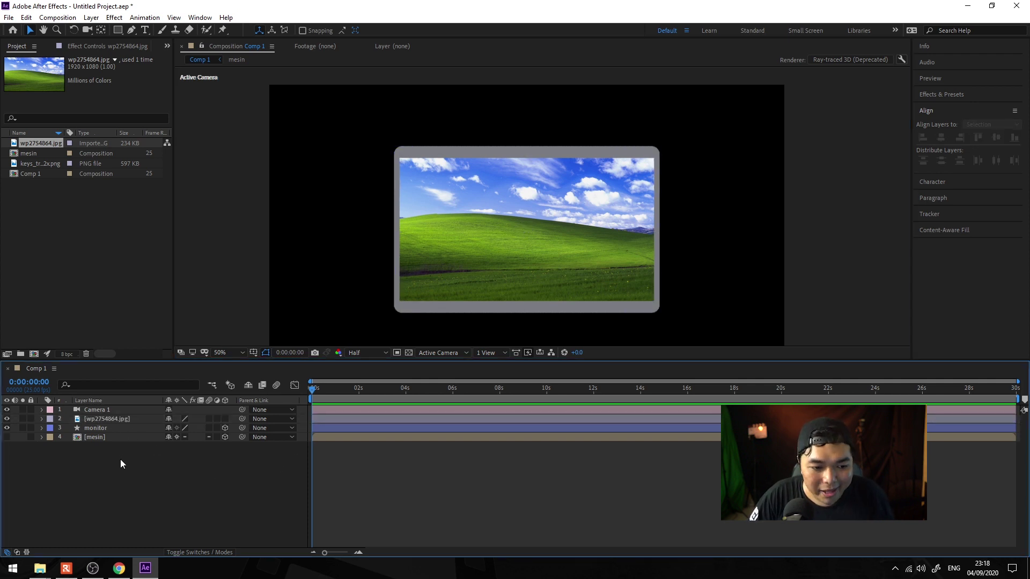
Step: Draw a small ellipse on the top bezel with #363636 dark grey fill and make it 3D
scroll(525, 143, "up", 4)
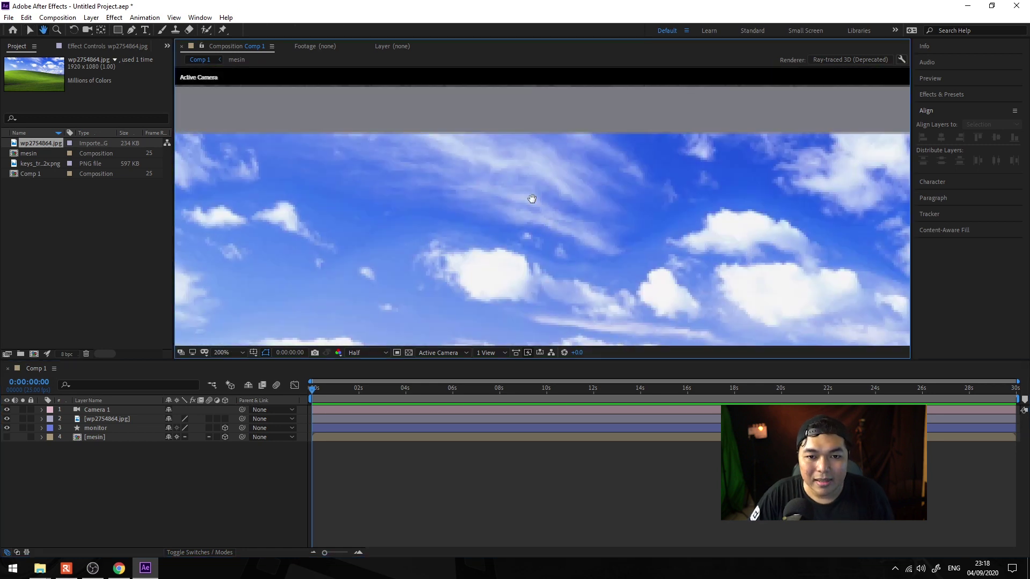
key("v")
scroll(547, 195, "down", 2)
scroll(395, 116, "up", 2)
left_click_drag(118, 30, 137, 53)
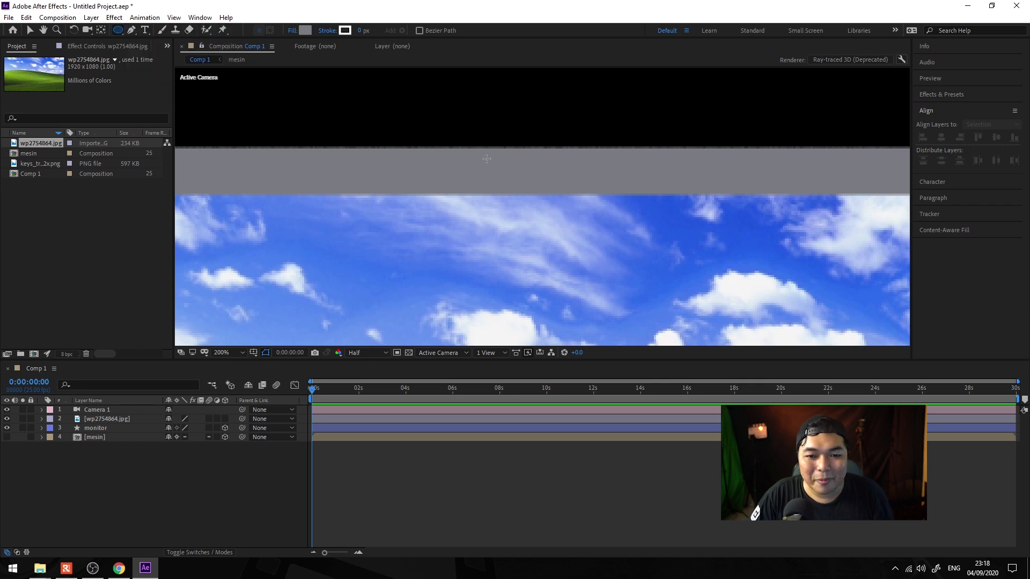
left_click_drag(493, 157, 505, 167)
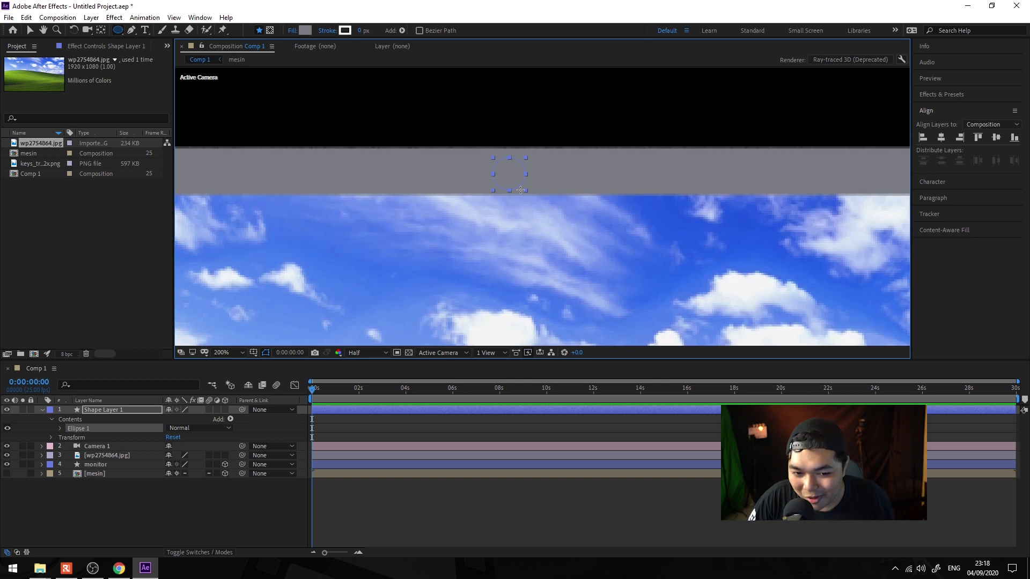
left_click(304, 30)
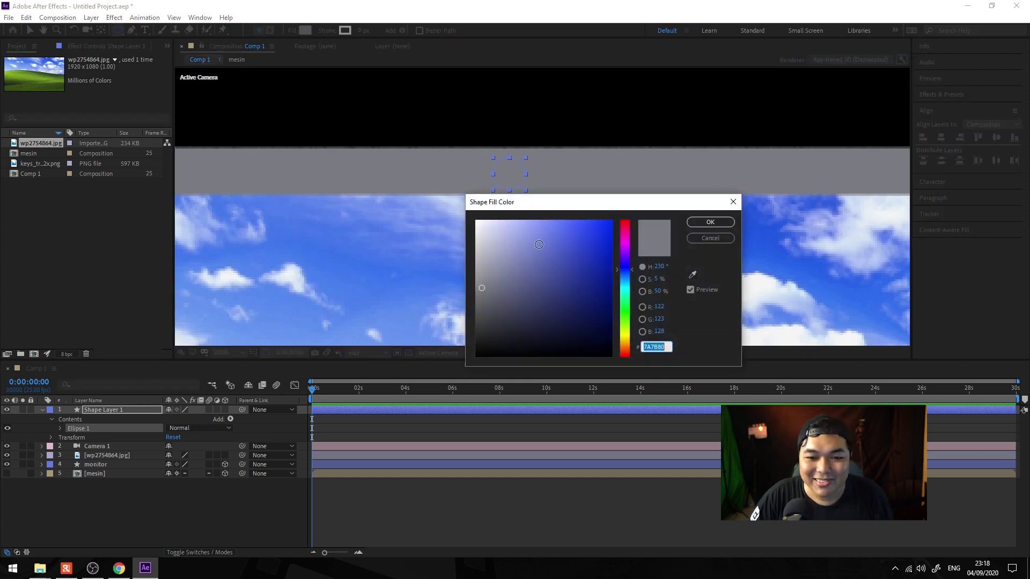
left_click(475, 327)
left_click(709, 222)
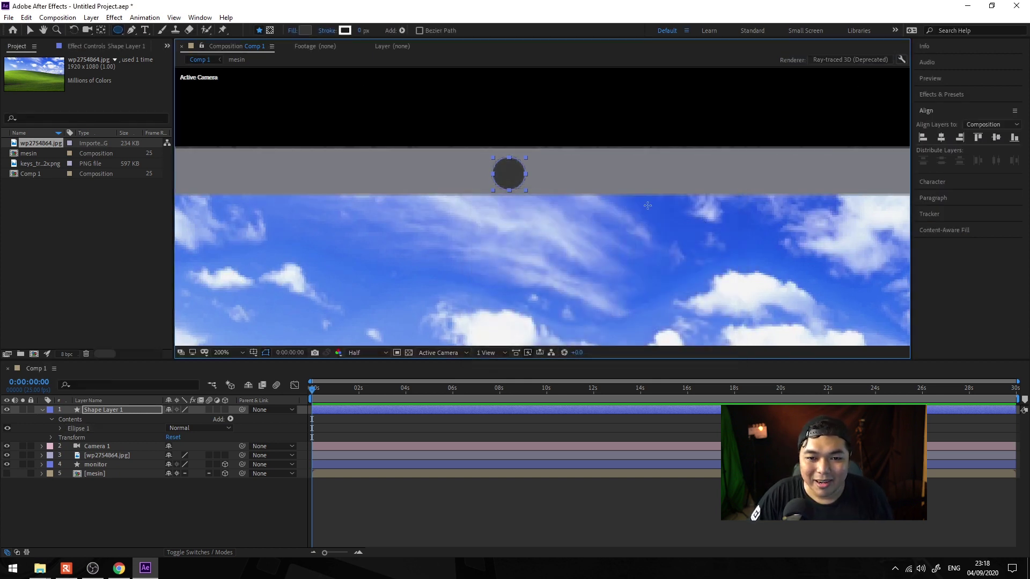
left_click(224, 409)
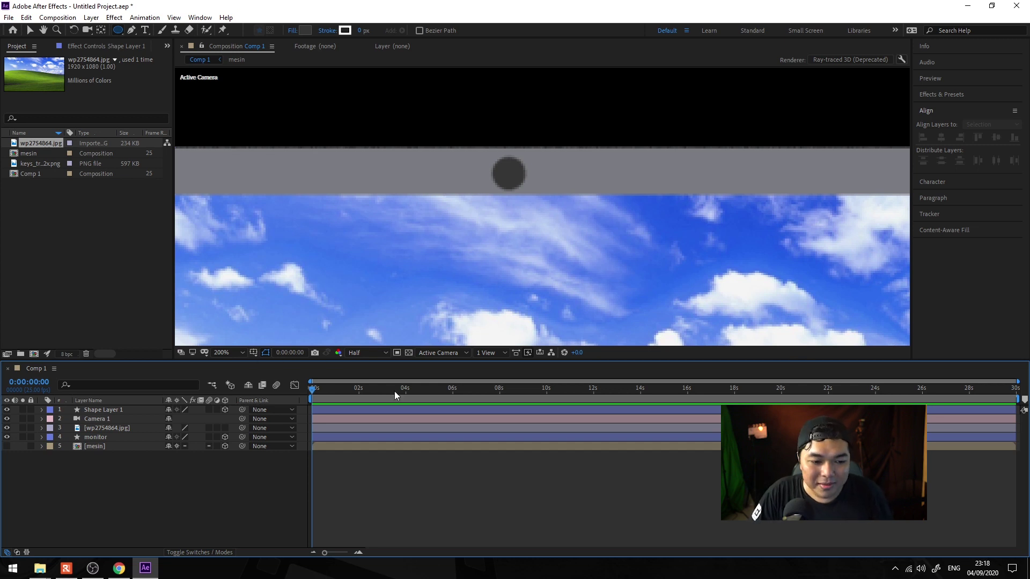
Step: Create a 'Leptop' text layer centred horizontally in the comp
left_click(102, 410)
scroll(221, 352, "down", 2)
scroll(221, 353, "up", 1)
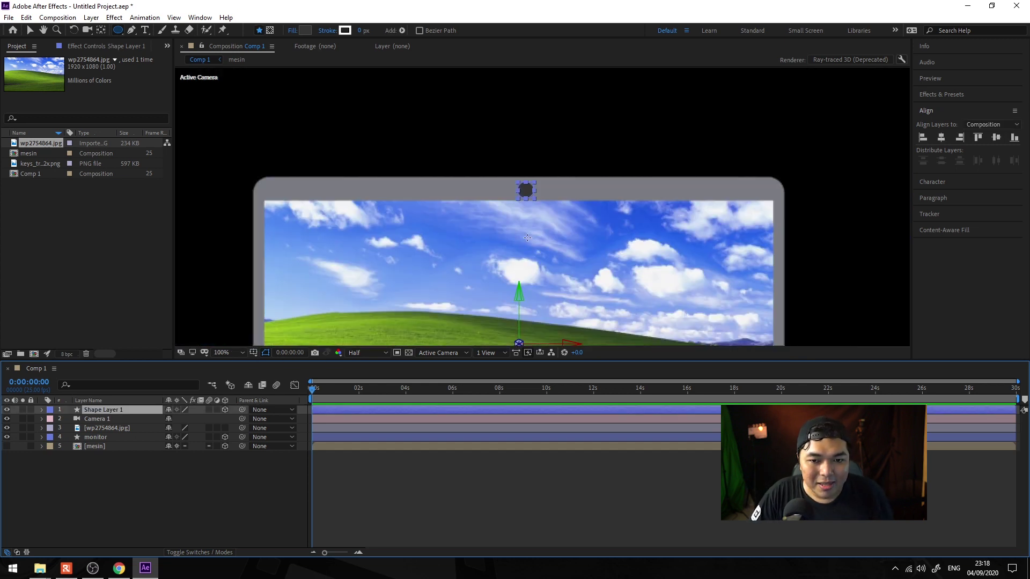
key("h")
key("ctrl+t")
scroll(542, 248, "up", 1)
left_click(545, 236)
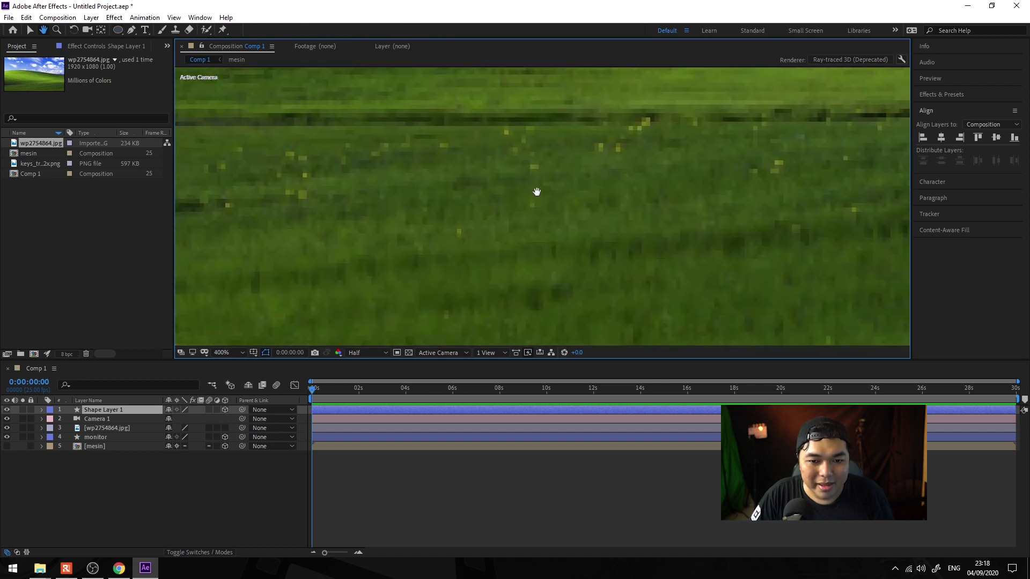
type("Leptop")
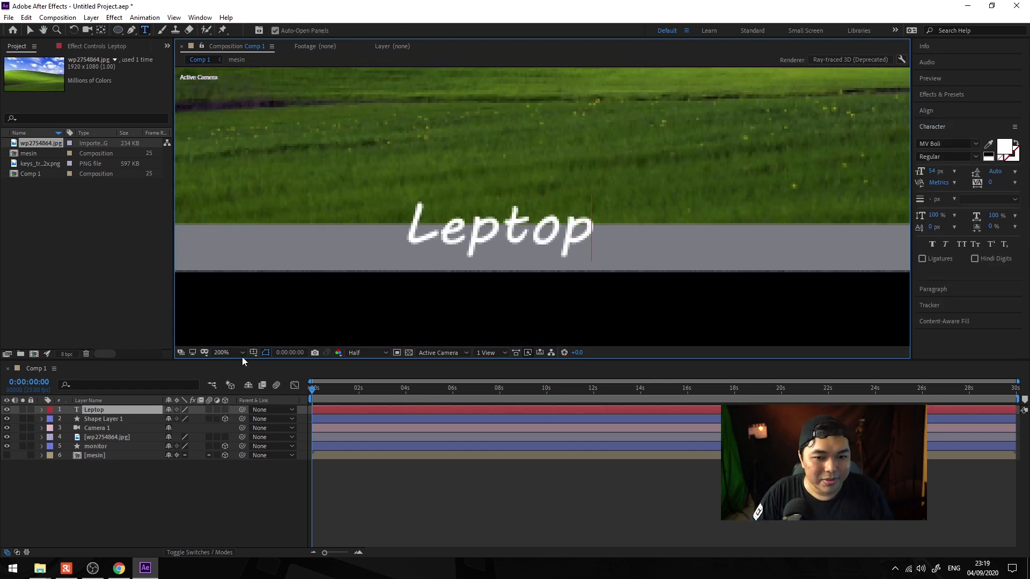
left_click(933, 110)
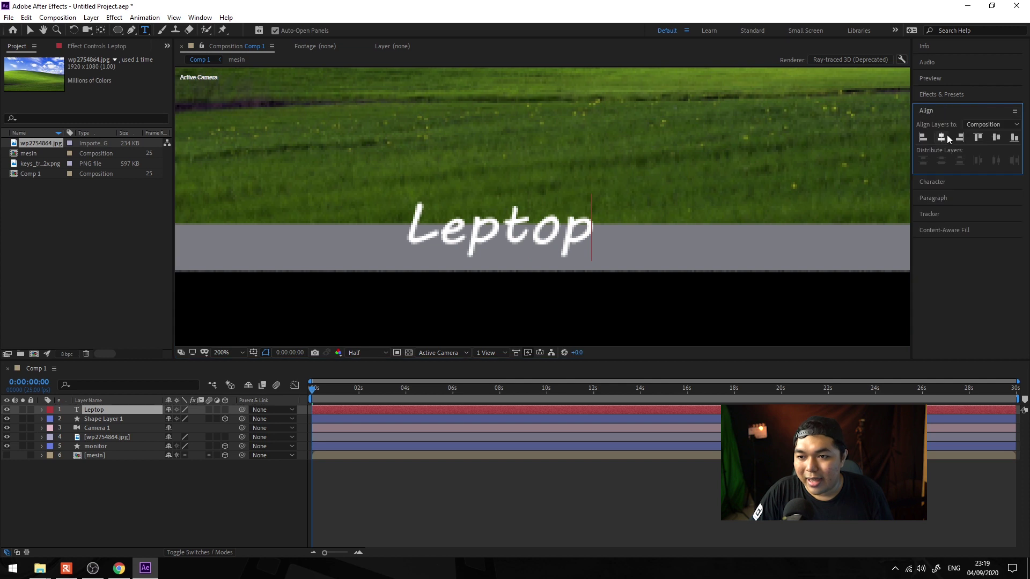
Step: Move the Leptop text down onto the monitor's bottom bezel and nudge it lower
left_click(29, 30)
mouse_move(504, 226)
left_mouse_down()
mouse_move(601, 265)
mouse_move(592, 267)
left_mouse_up()
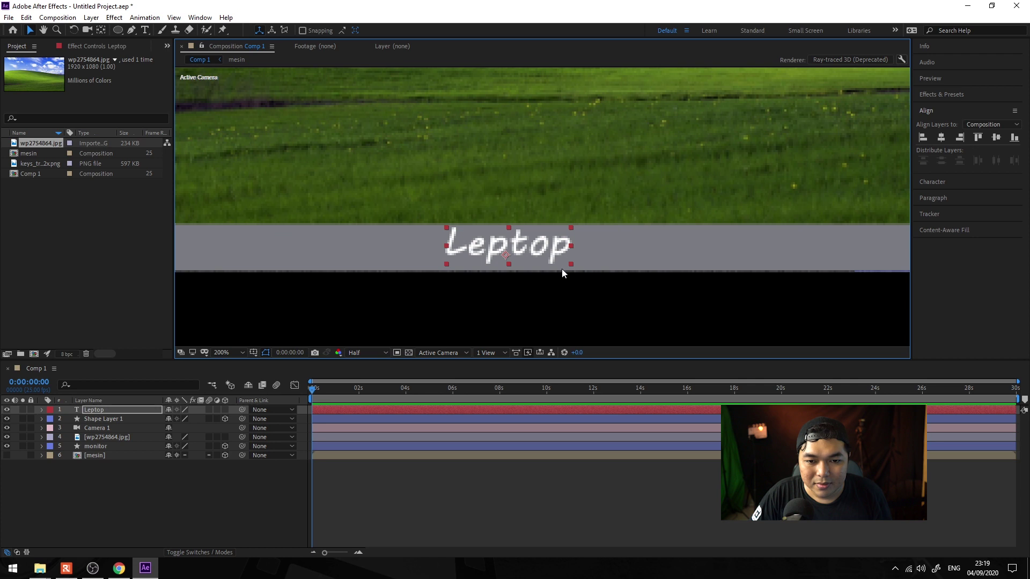
key("Down")
key("Down")
key("Down")
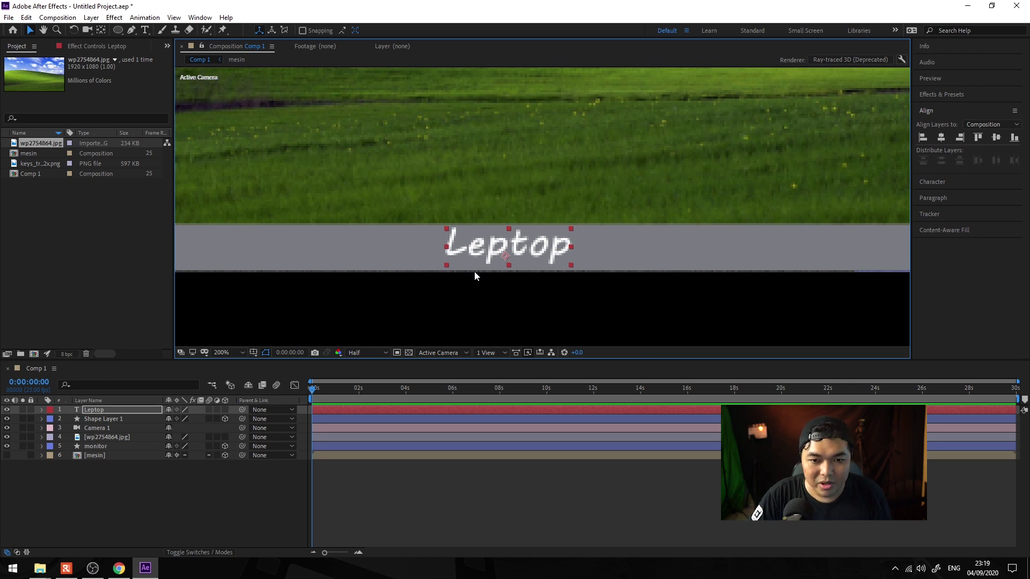
left_click(245, 471)
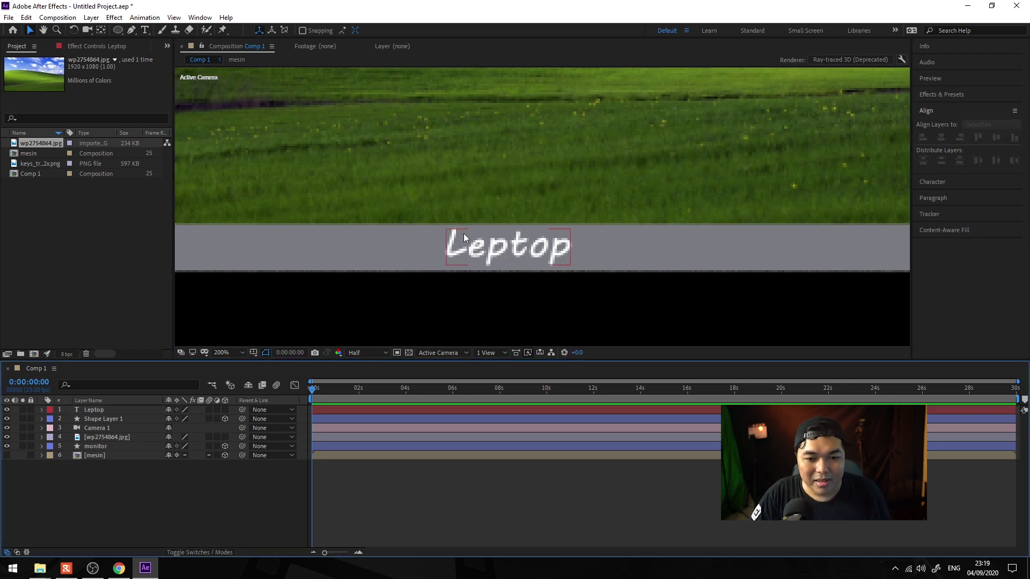
scroll(463, 233, "down", 2)
scroll(463, 233, "down", 2)
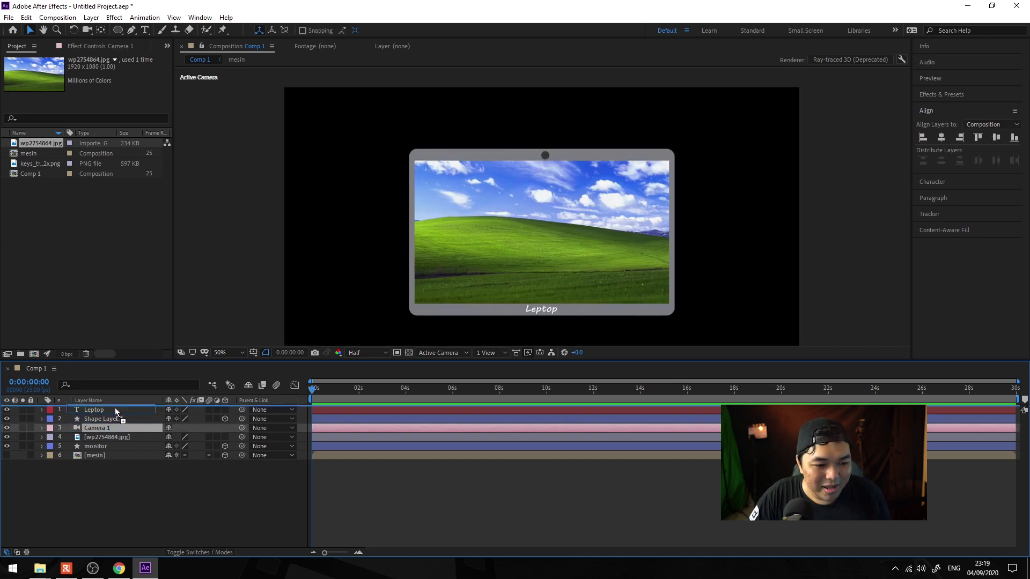
Step: Move Camera 1 to the top, then pre-compose the Leptop-through-monitor layers as 'monitor leptop'
left_click_drag(95, 427, 105, 409)
left_click(106, 420)
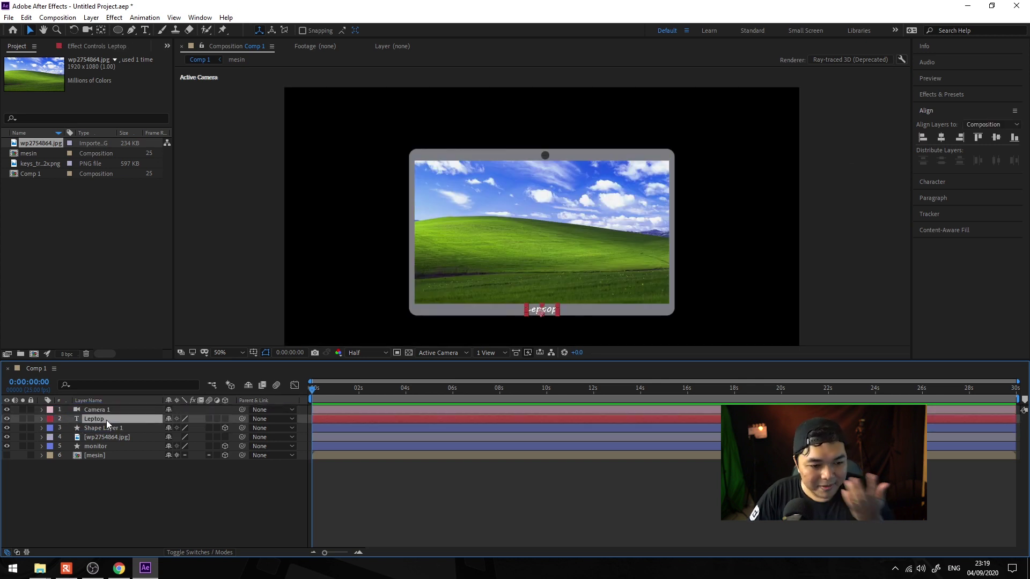
left_click(113, 445, "shift")
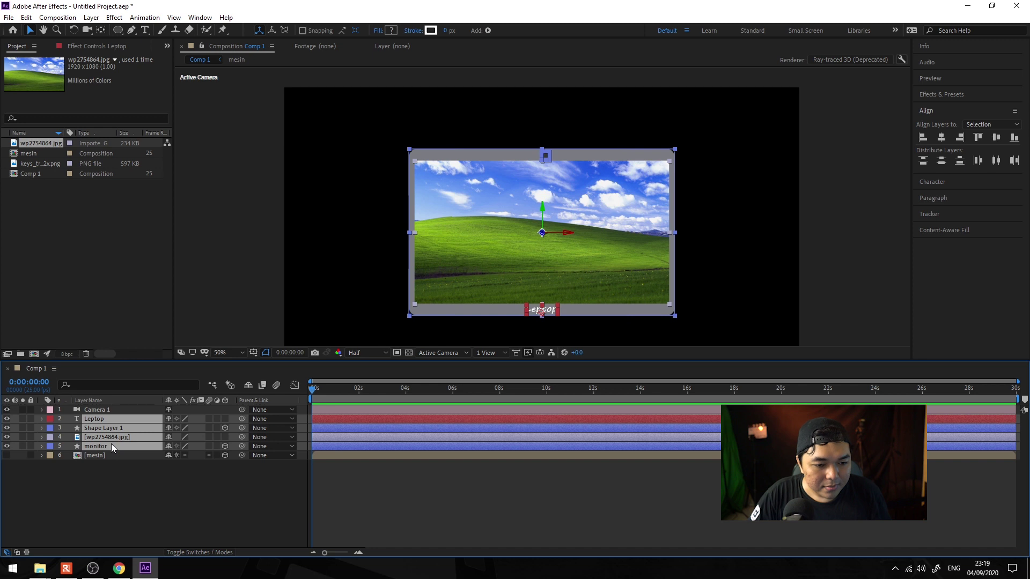
right_click(112, 444)
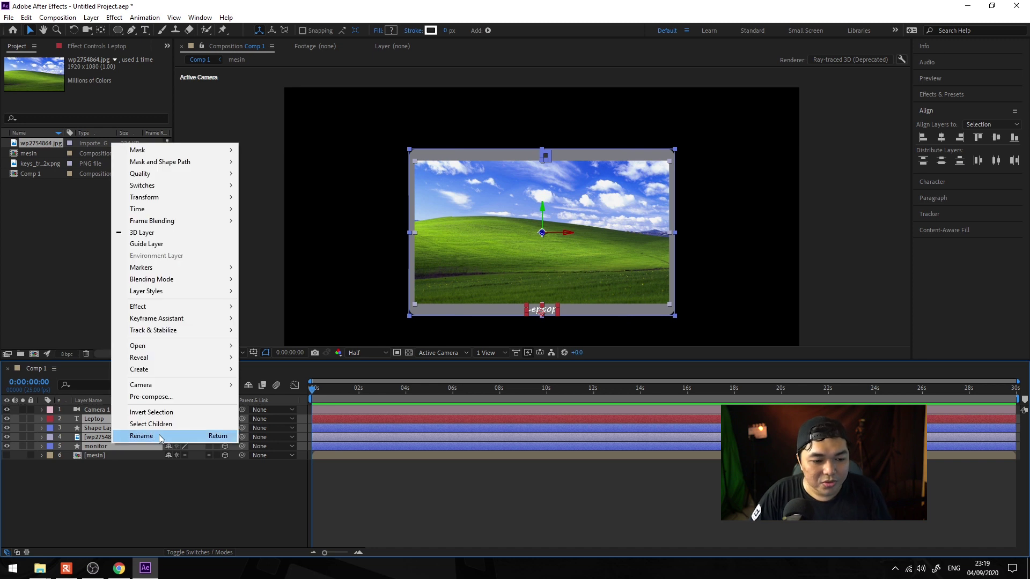
left_click(169, 398)
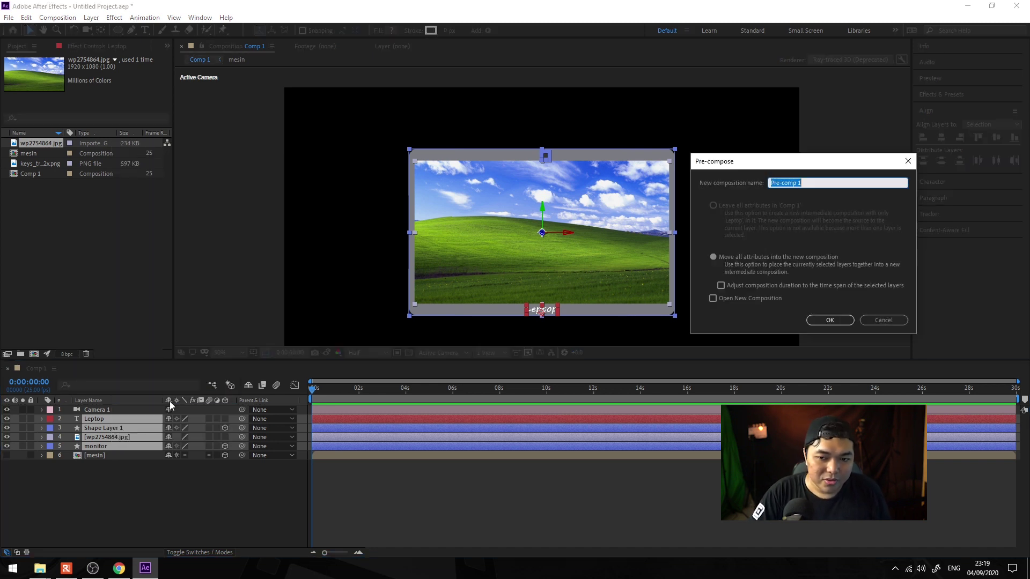
type("monoitor leptop")
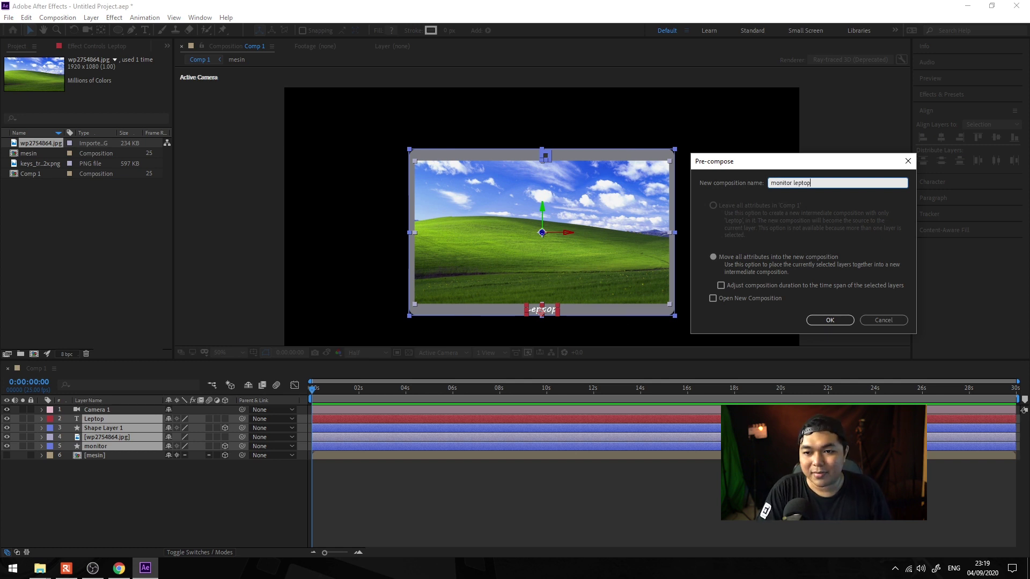
key("Return")
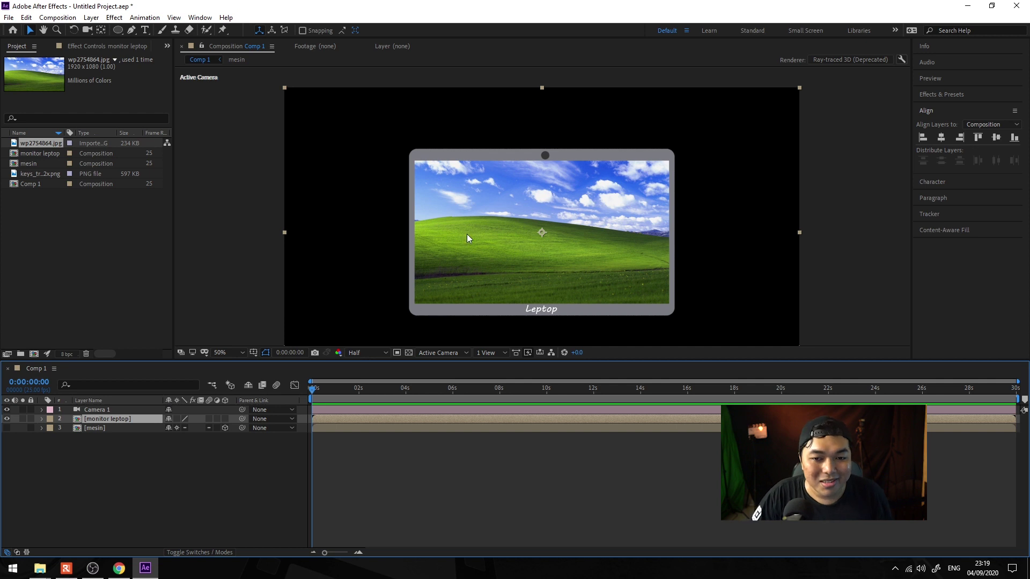
Step: Open the monitor leptop composition to inspect the webcam circle on the bezel
double_click(132, 417)
scroll(561, 109, "up", 6)
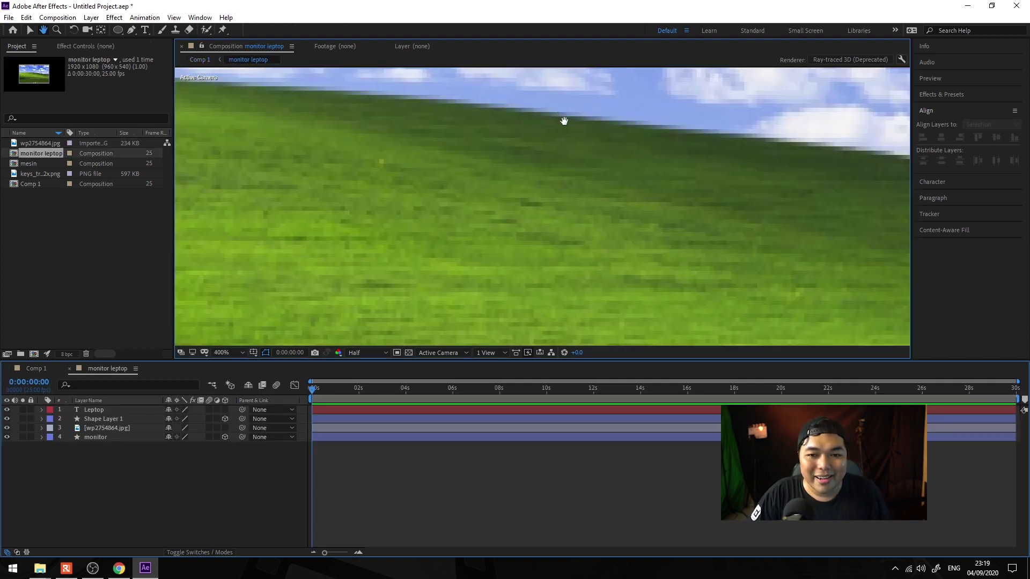
left_click_drag(563, 121, 593, 306)
key("v")
left_click(646, 188)
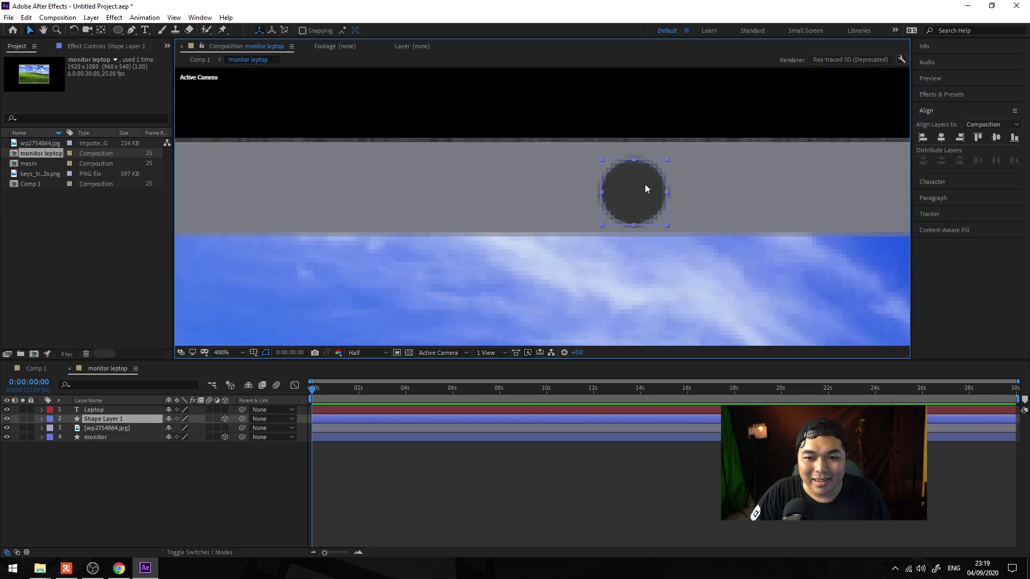
scroll(645, 189, "up", 1)
left_click(112, 433)
key("slash")
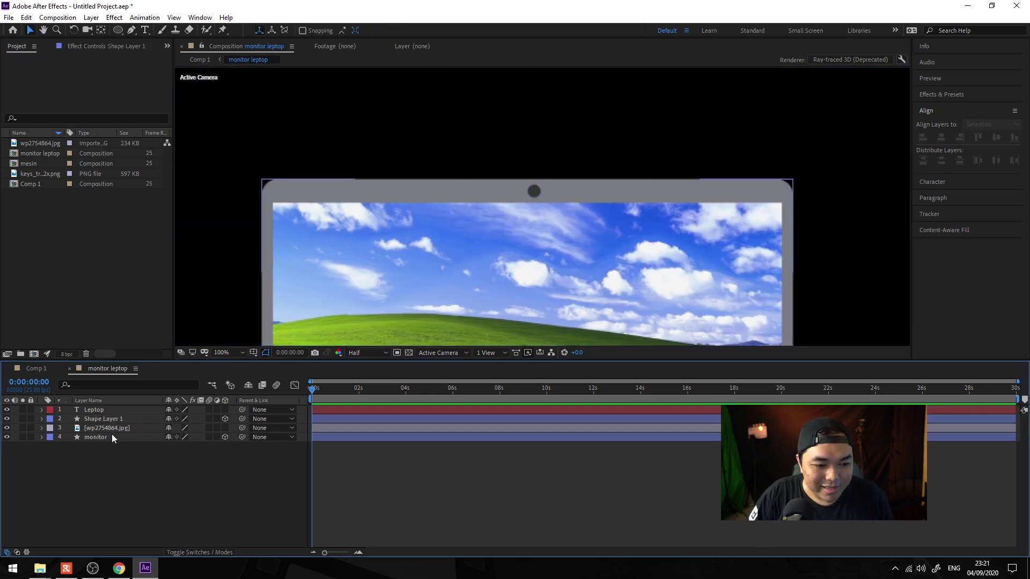
Step: Back in Comp 1, enable 3D and Collapse Transformations on the monitor leptop layer
left_click(69, 368)
left_click(164, 445)
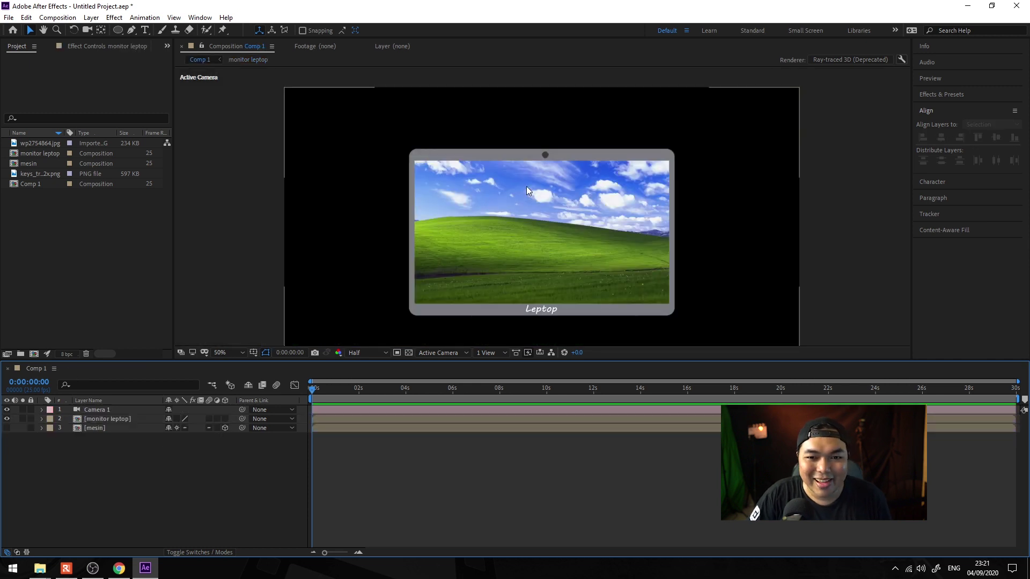
left_click(122, 418)
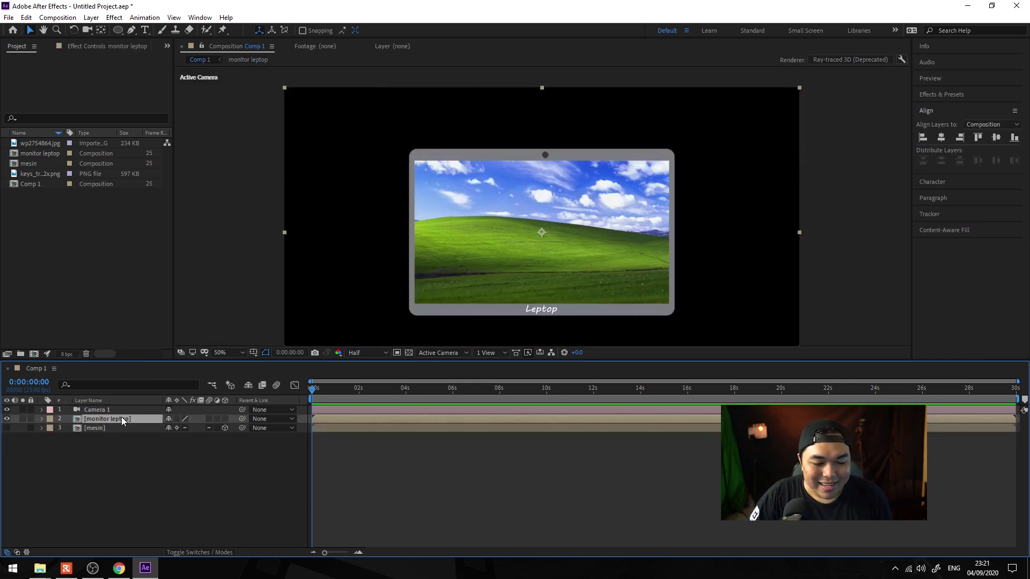
left_click(224, 419)
left_click(177, 418)
left_click(184, 465)
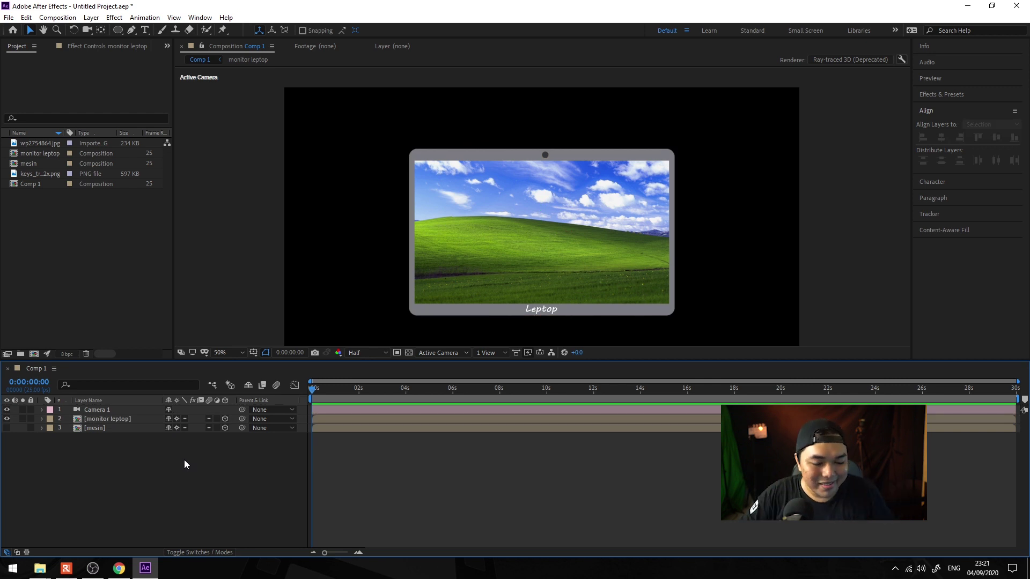
left_click(7, 424)
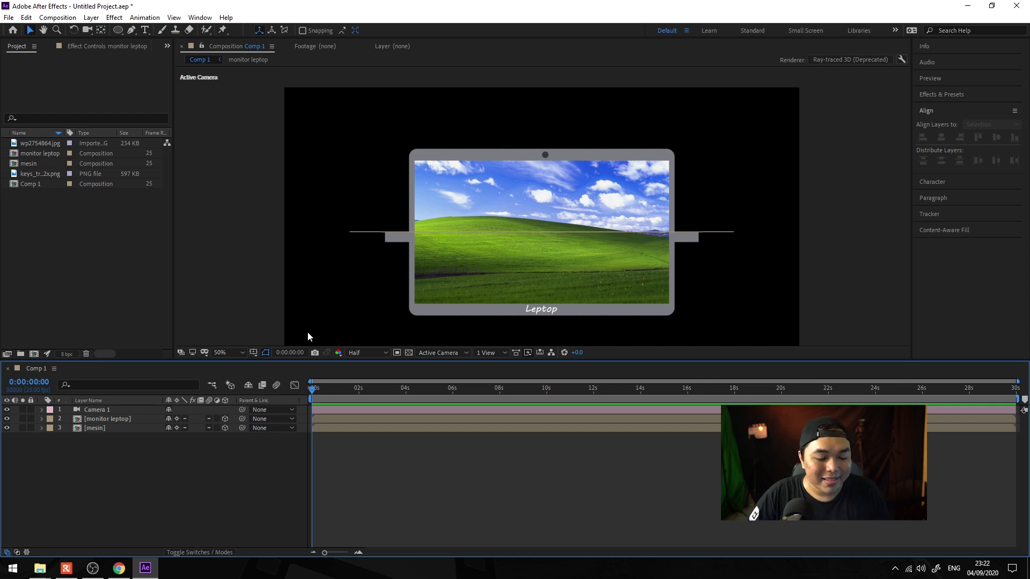
Step: Slide the mesin keyboard base along Z under the monitor, viewing Comp 1 in 4 Views
left_click(91, 431)
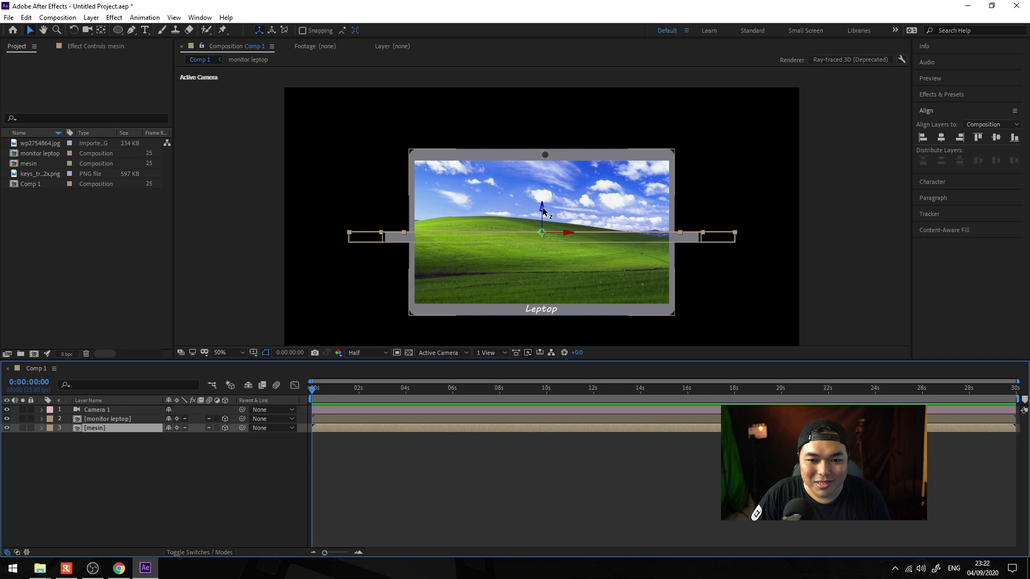
left_click_drag(544, 210, 540, 357)
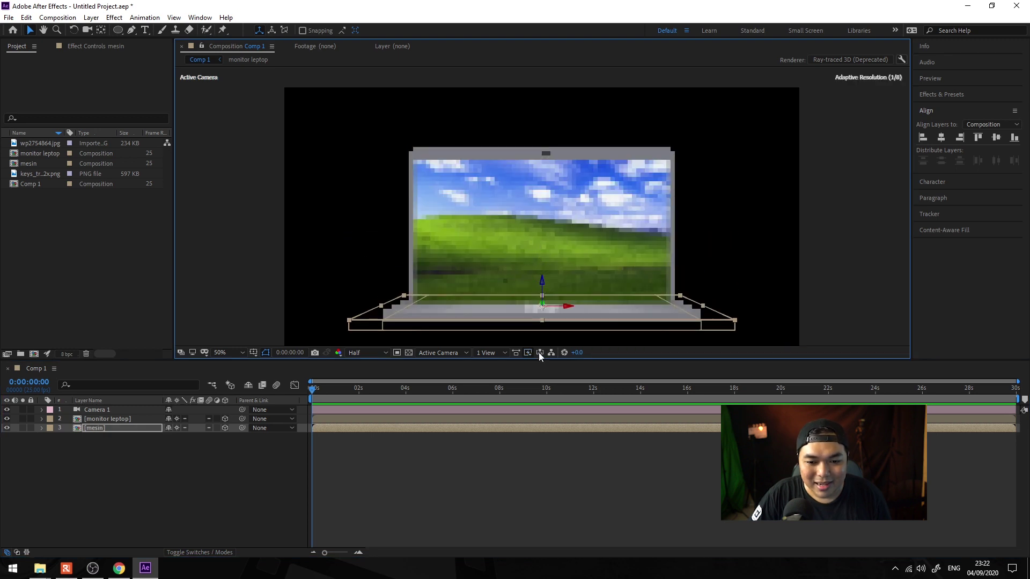
left_click(489, 352)
left_click(504, 404)
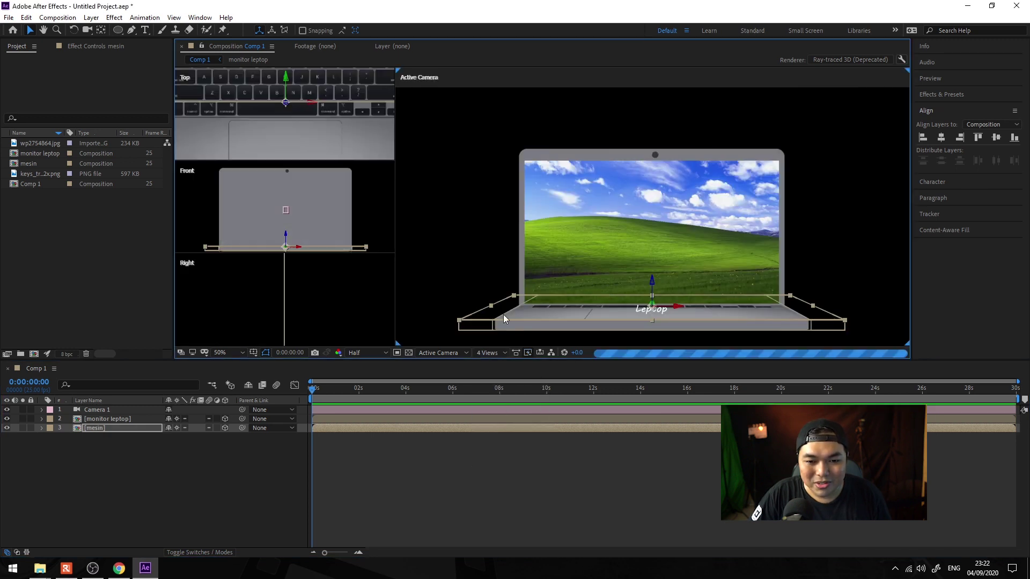
left_click(502, 351)
left_click(514, 404)
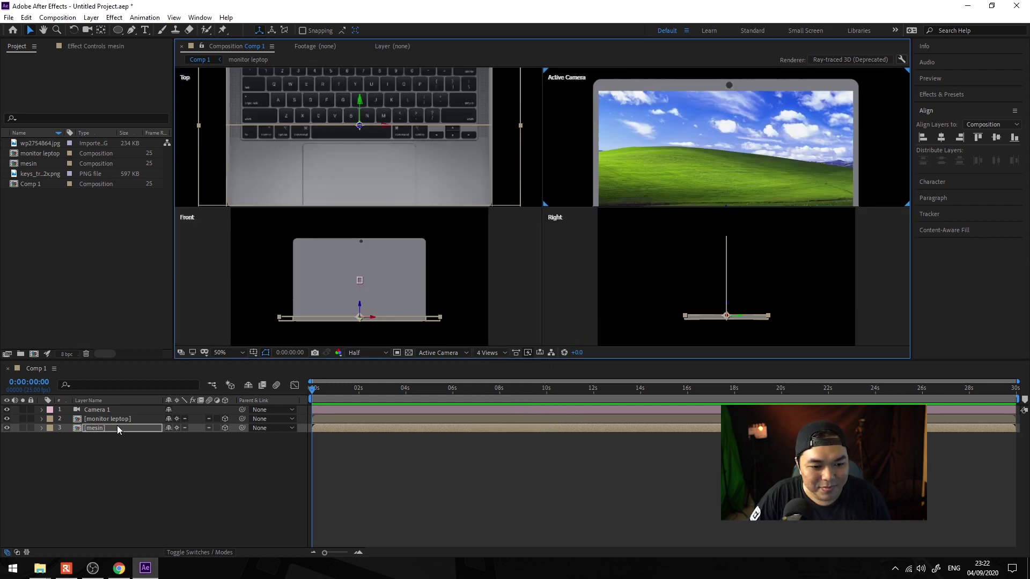
scroll(671, 256, "up", 3)
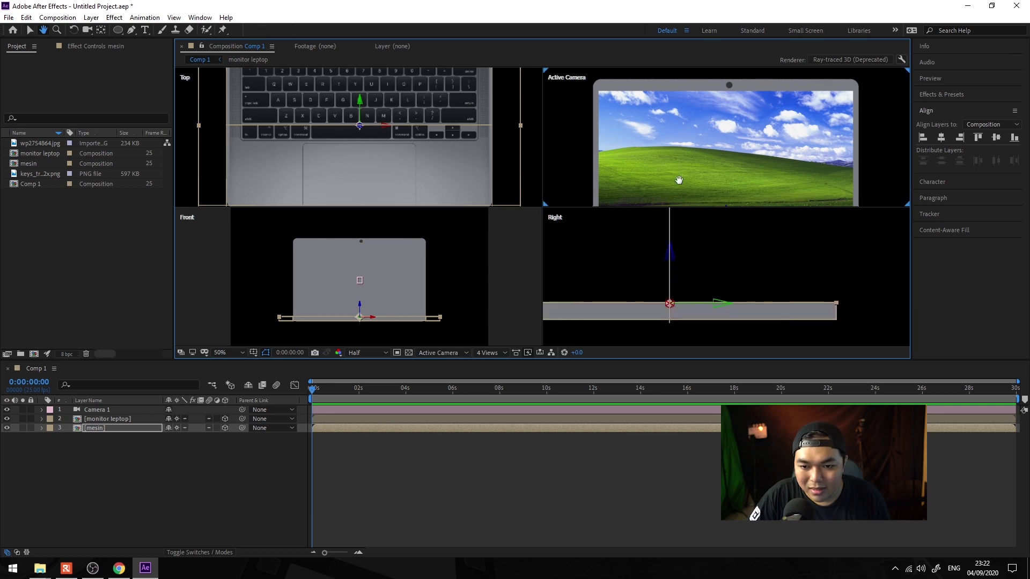
left_click_drag(671, 258, 681, 274)
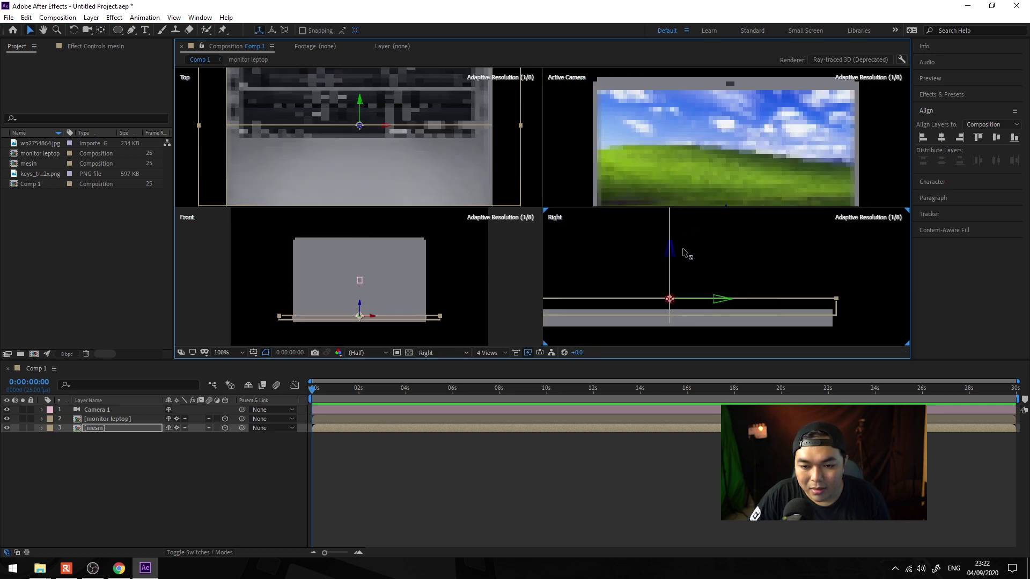
left_click(679, 276)
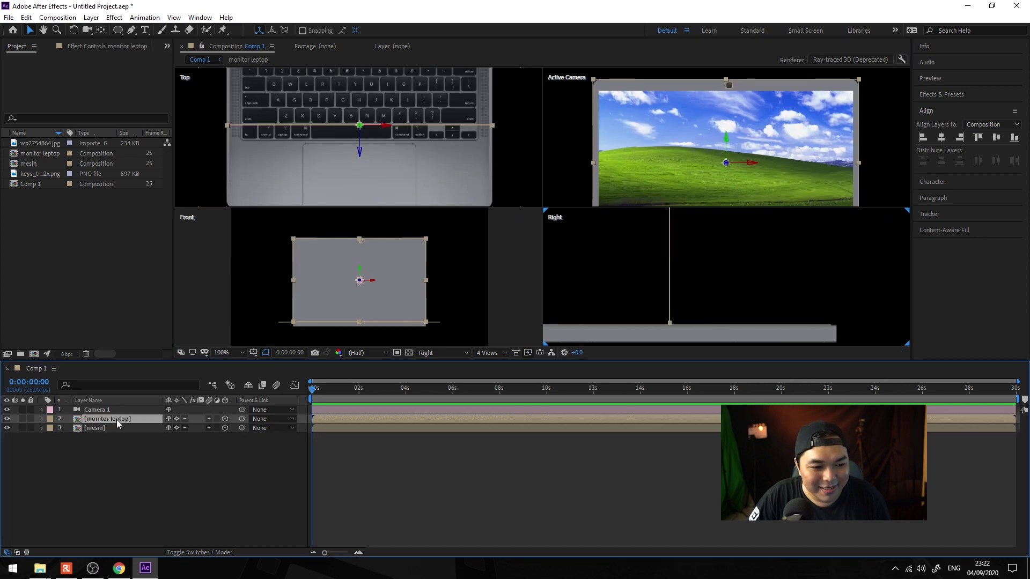
Step: Open the monitor leptop precomp and look at it from the Top view
double_click(117, 419)
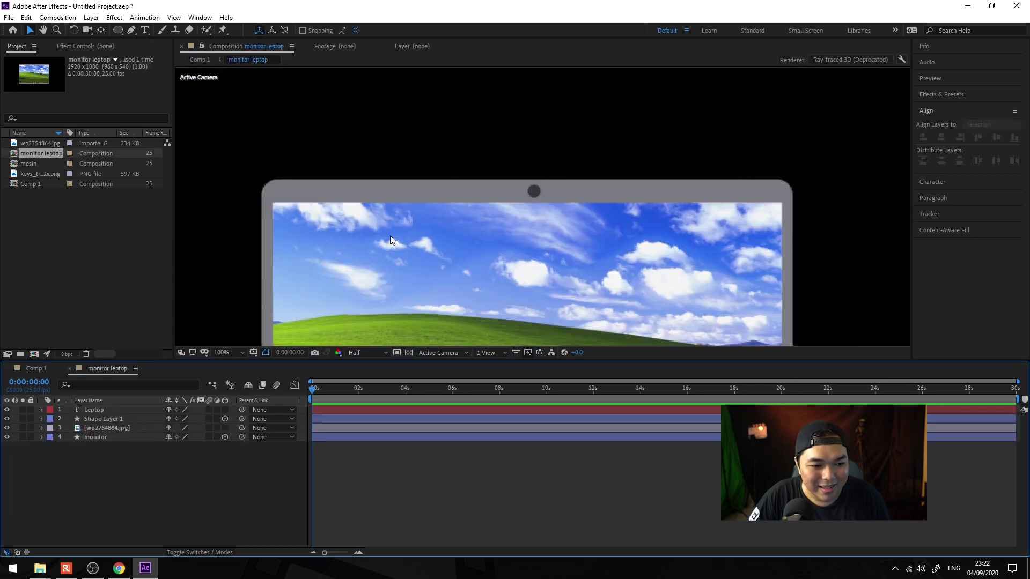
left_click(137, 419)
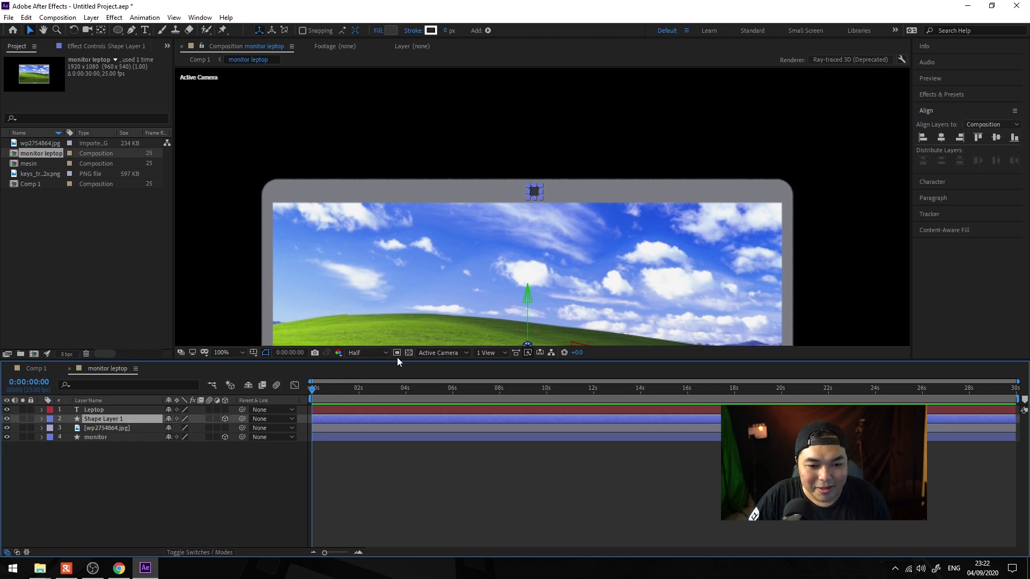
left_click(378, 353)
left_click(440, 353)
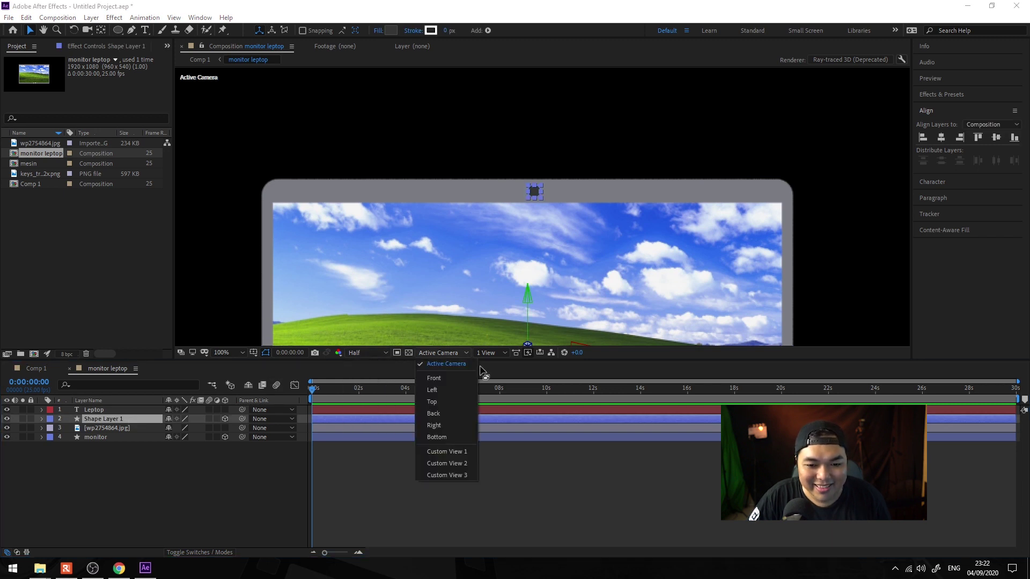
left_click(488, 352)
left_click(445, 353)
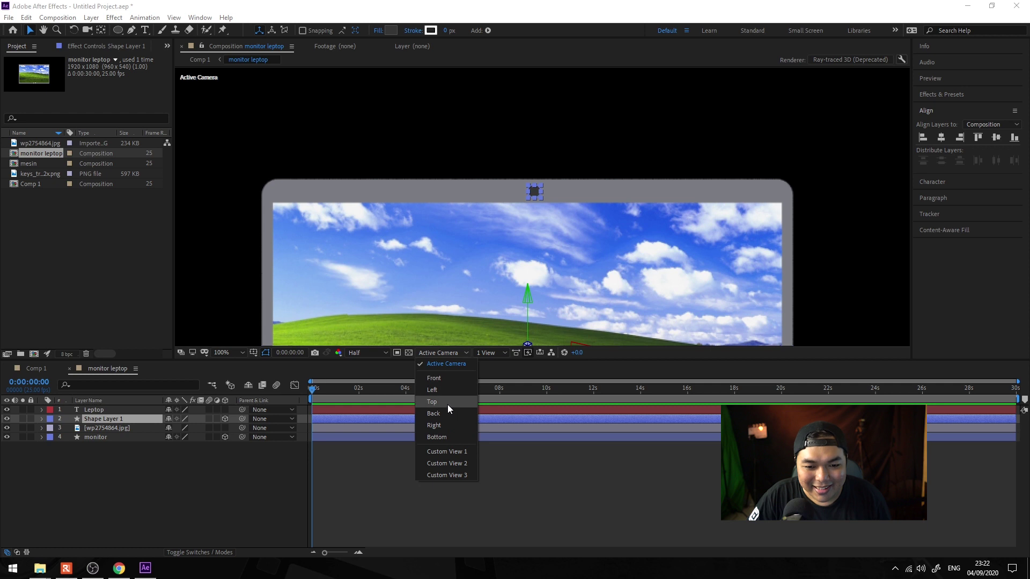
left_click(447, 405)
scroll(559, 217, "down", 4)
scroll(559, 217, "up", 2)
left_click_drag(550, 262, 541, 166)
scroll(550, 217, "up", 2)
Step: Set the monitor layer's Extrusion Depth to 15, then go back to Comp 1
left_click(117, 435)
left_click(116, 419)
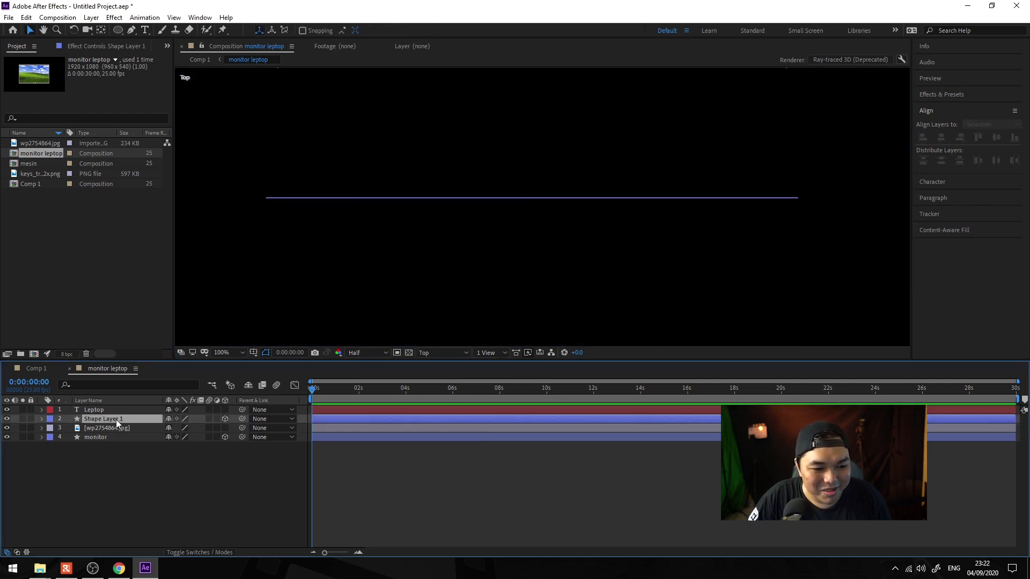
left_click(116, 437)
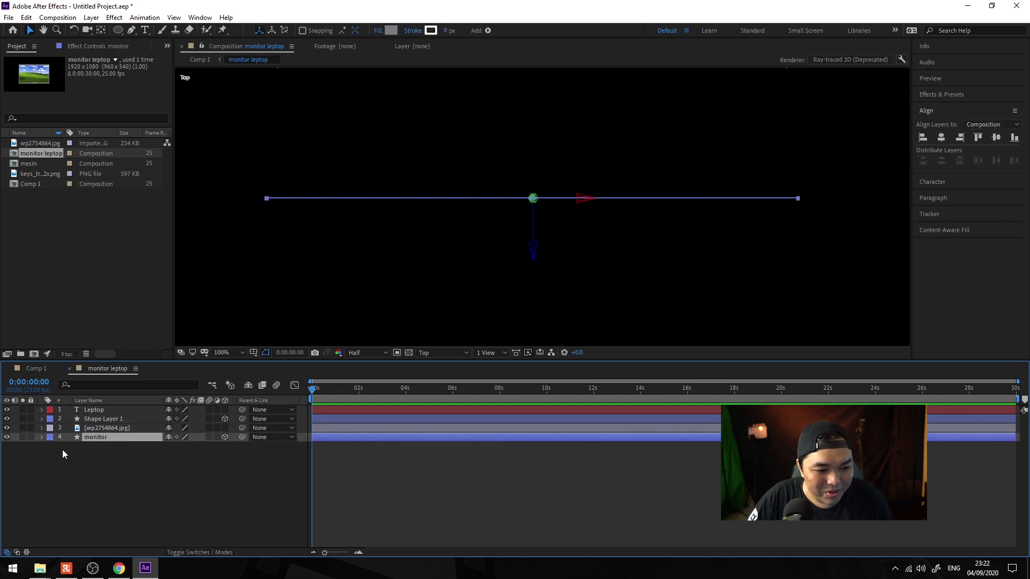
left_click(41, 437)
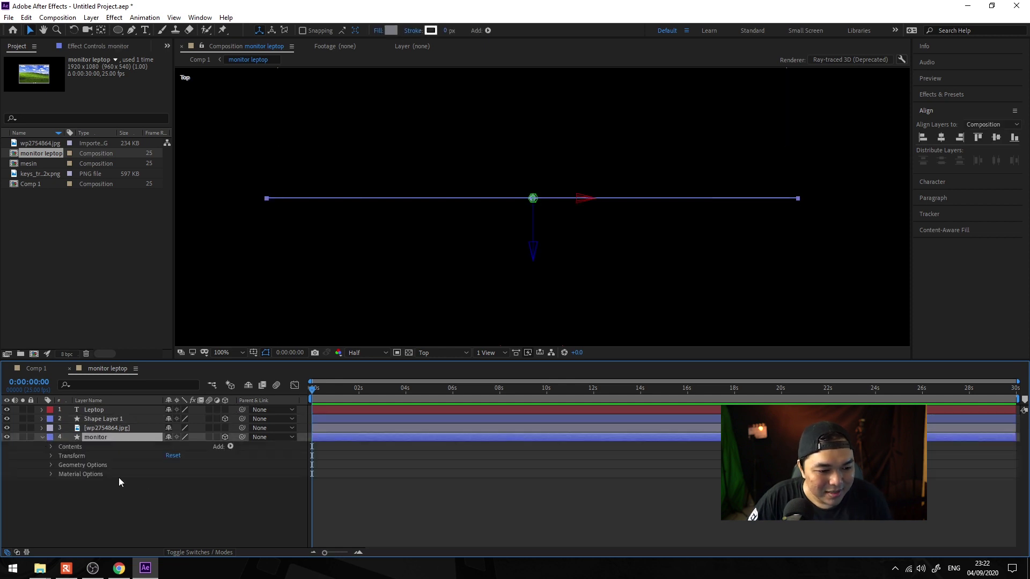
left_click(51, 465)
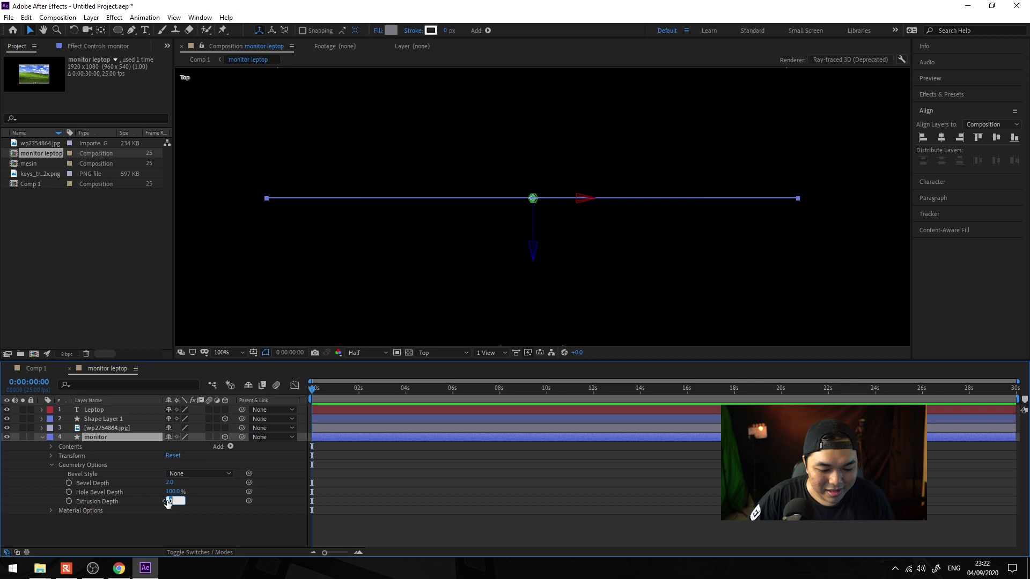
left_click_drag(168, 500, 170, 502)
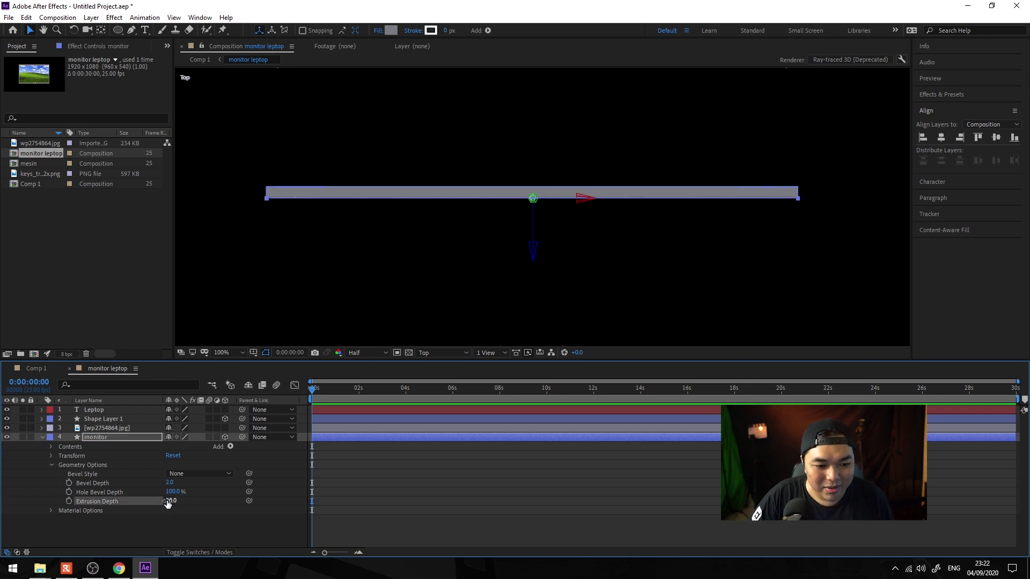
type("15")
key("Return")
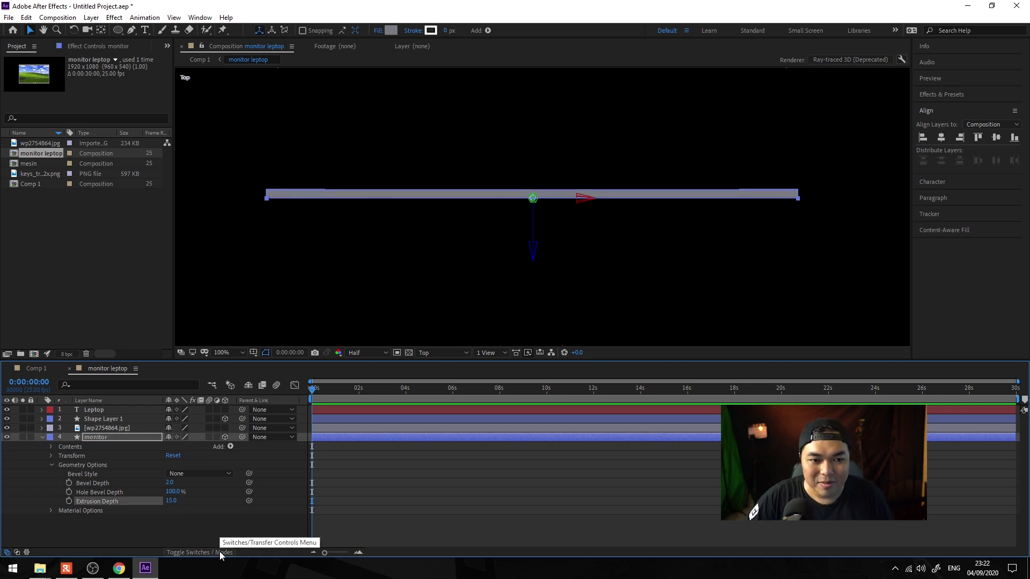
left_click(34, 369)
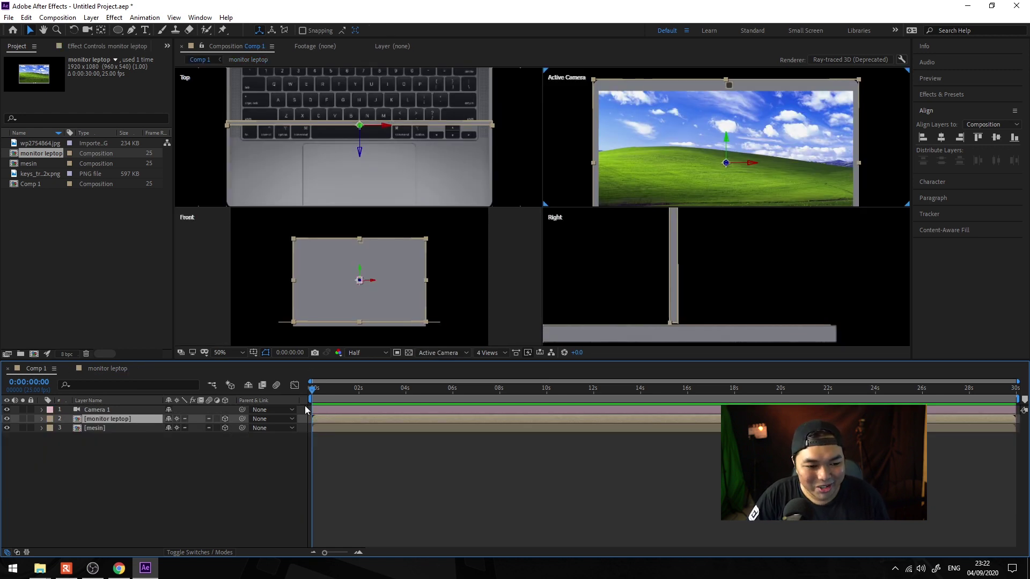
Step: Make the Right view active and locate the mesin keyboard base layer
key("F2")
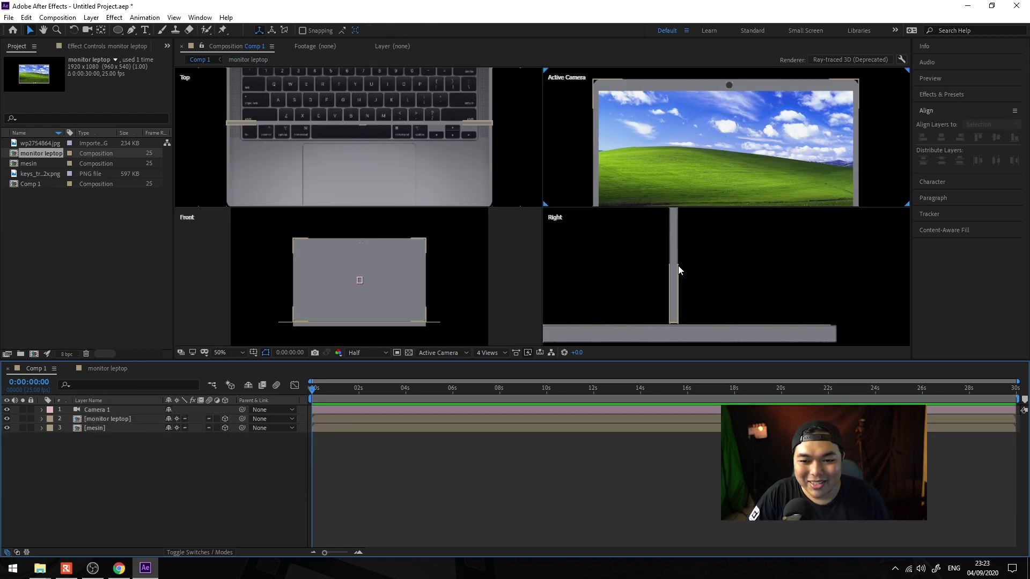
left_click(676, 270)
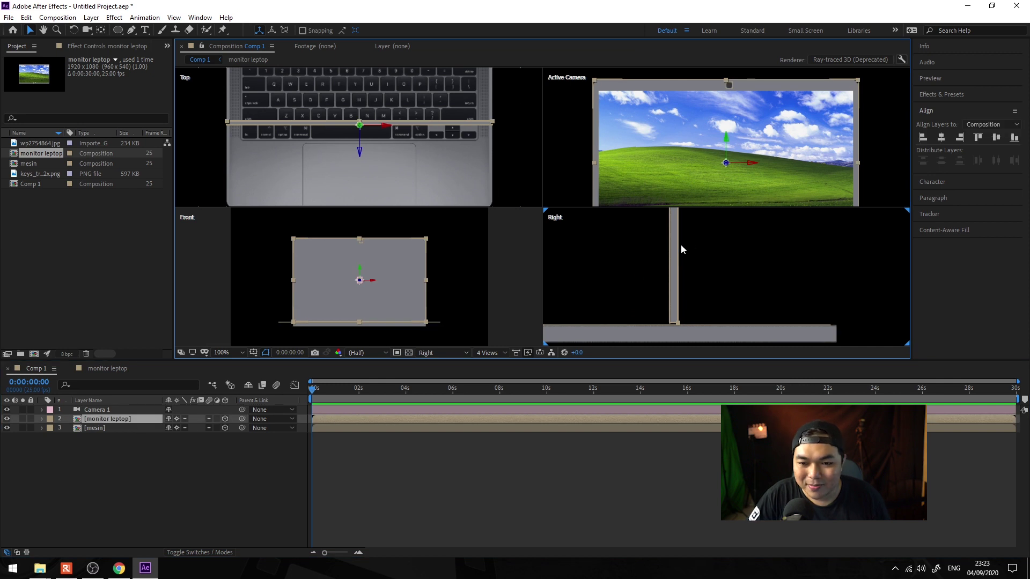
scroll(671, 254, "down", 2)
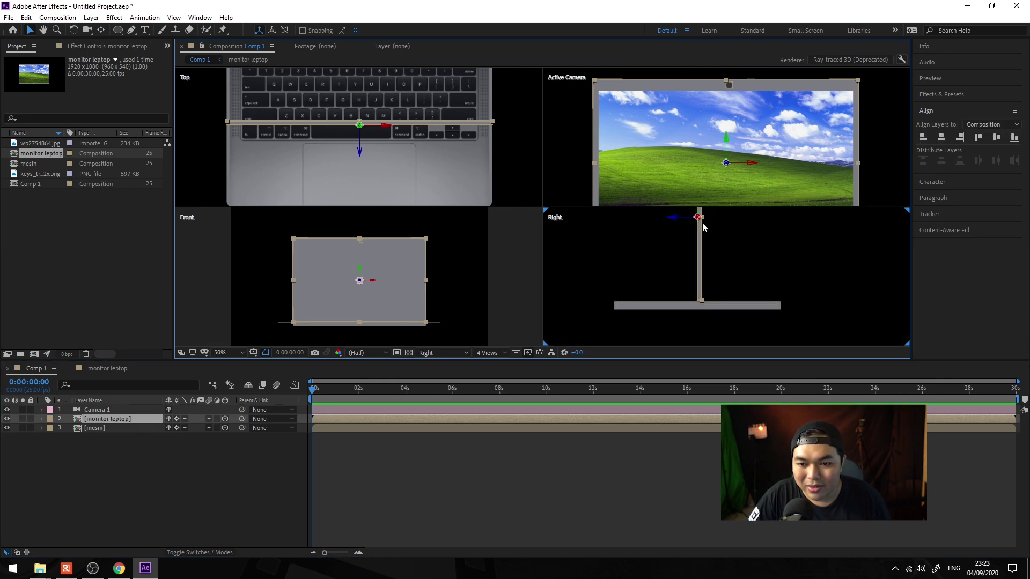
left_click(668, 304)
scroll(701, 272, "up", 2)
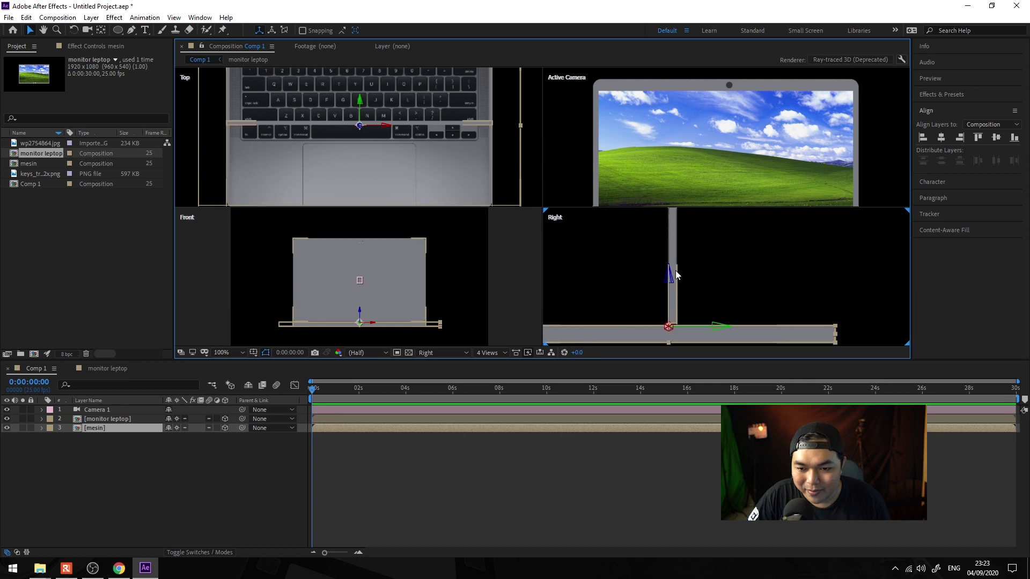
scroll(673, 290, "up", 3)
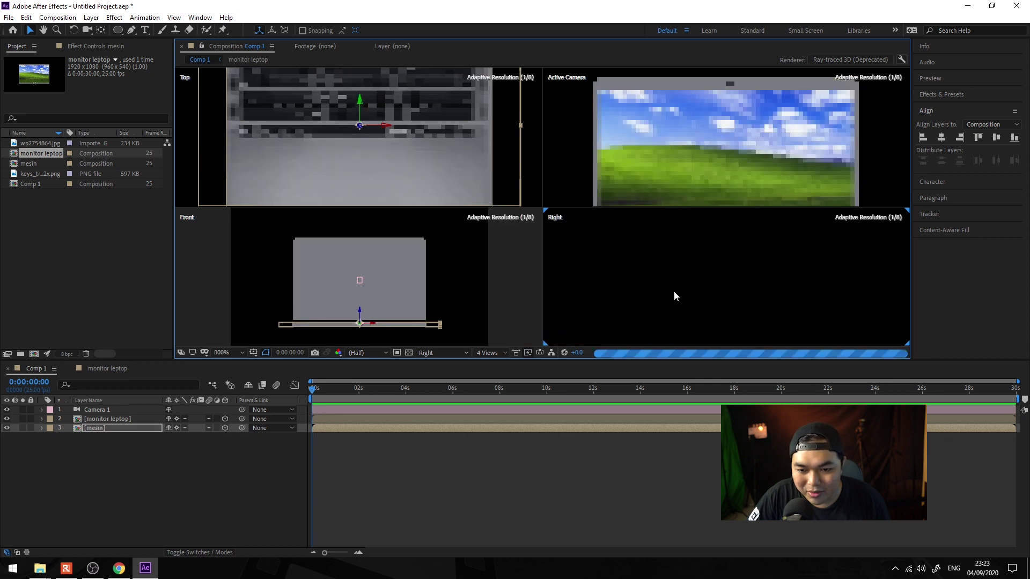
scroll(658, 254, "down", 1)
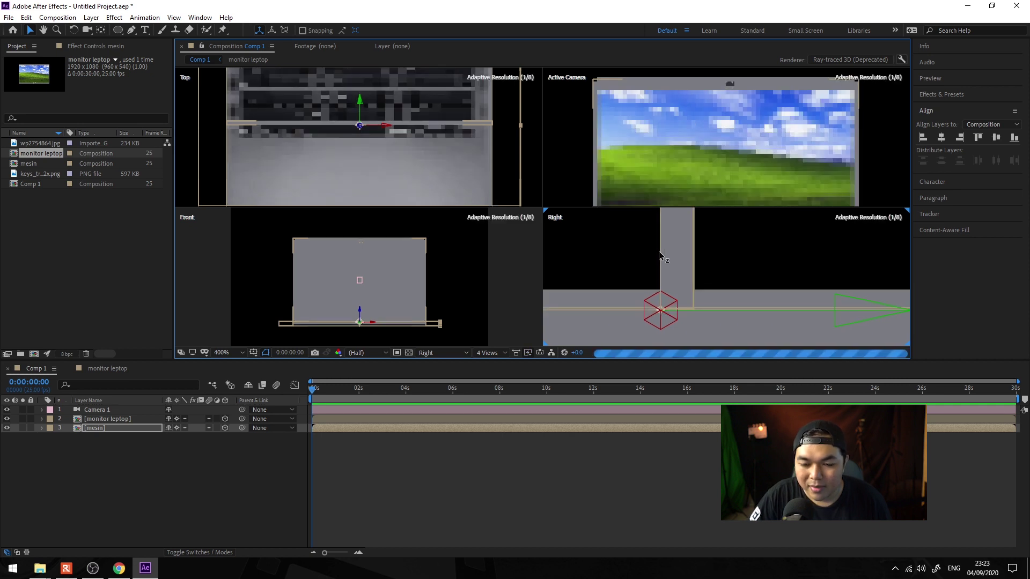
Step: Drag the monitor leptop layer back along Z until it meets the base's rear edge
left_click(682, 265)
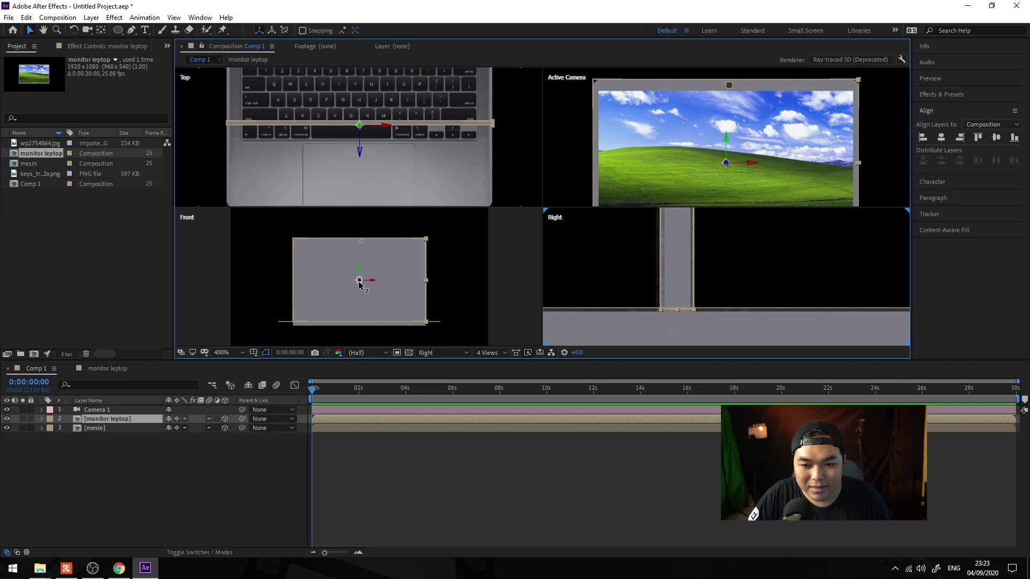
scroll(683, 262, "down", 8)
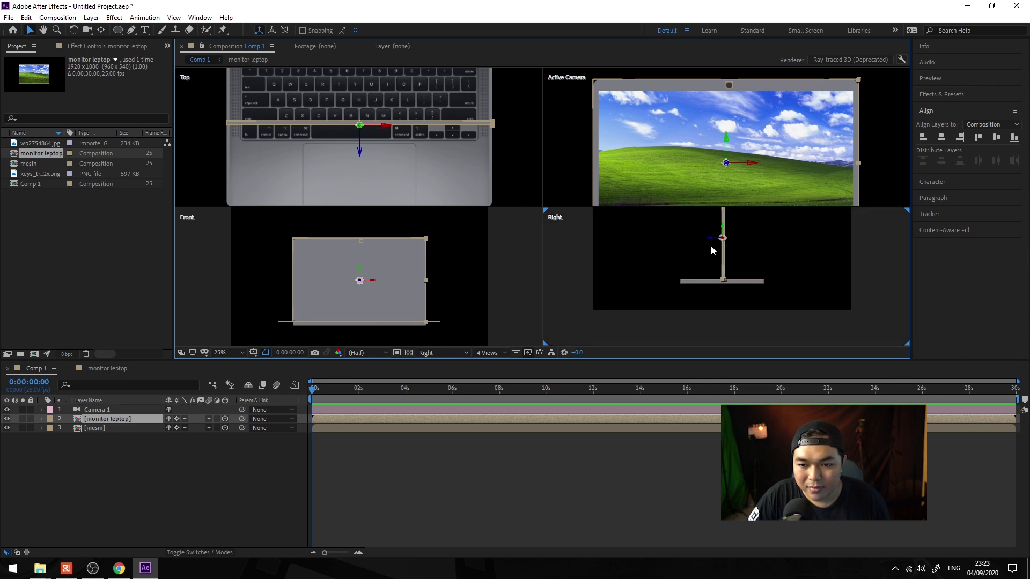
left_click_drag(710, 242, 736, 241)
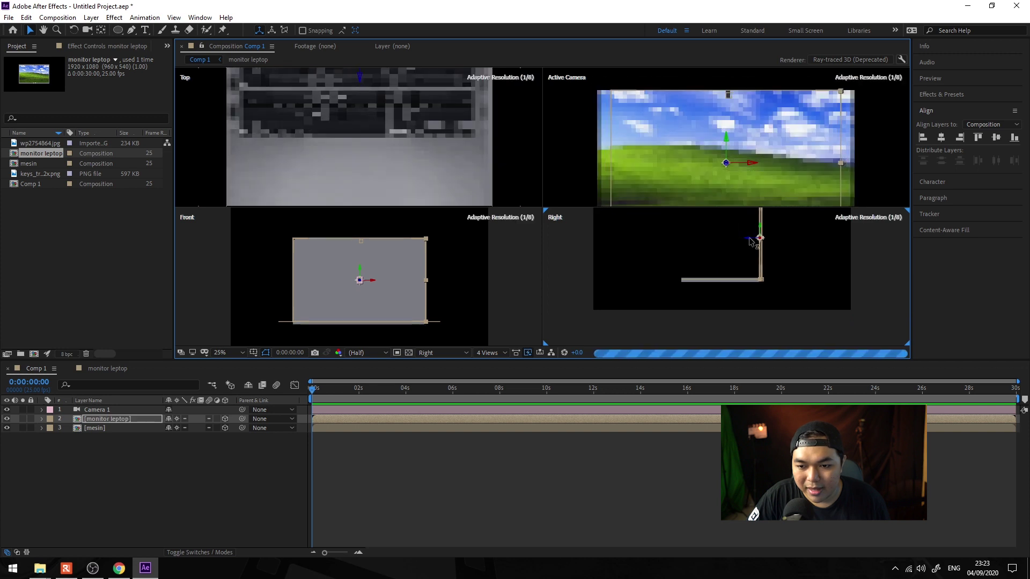
scroll(750, 237, "up", 8)
left_click_drag(748, 334, 732, 280)
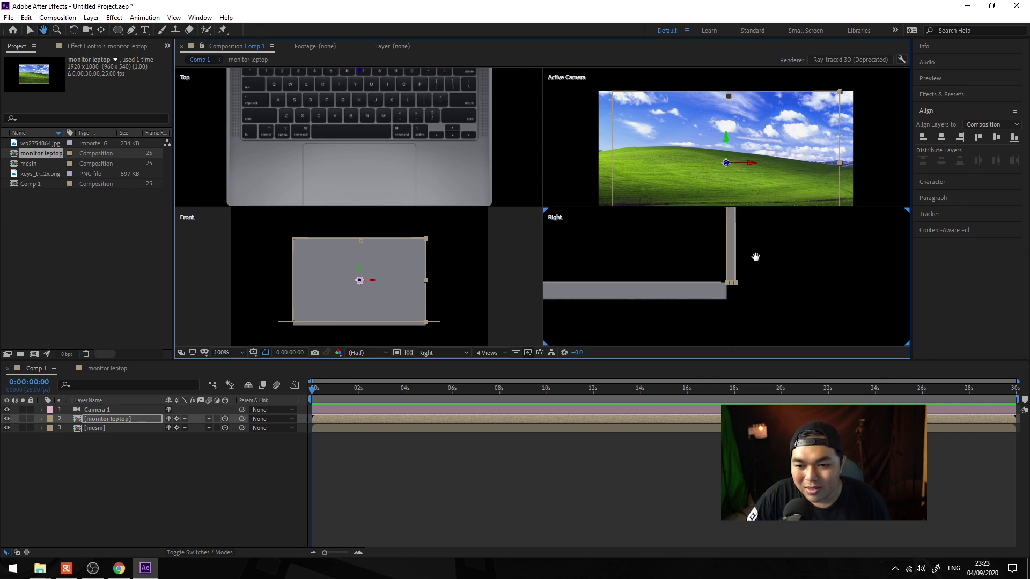
scroll(753, 255, "down", 4)
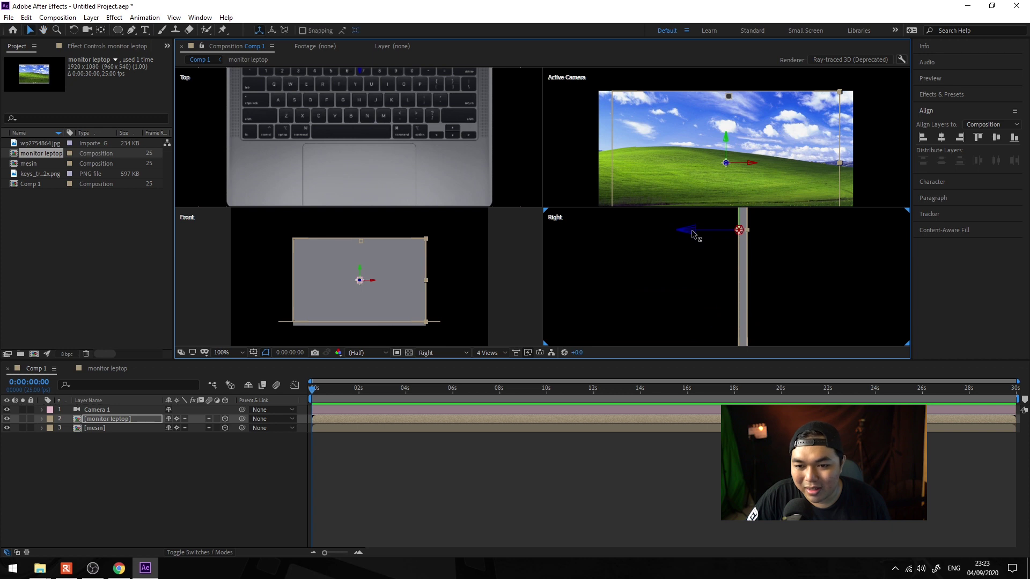
scroll(789, 280, "up", 2)
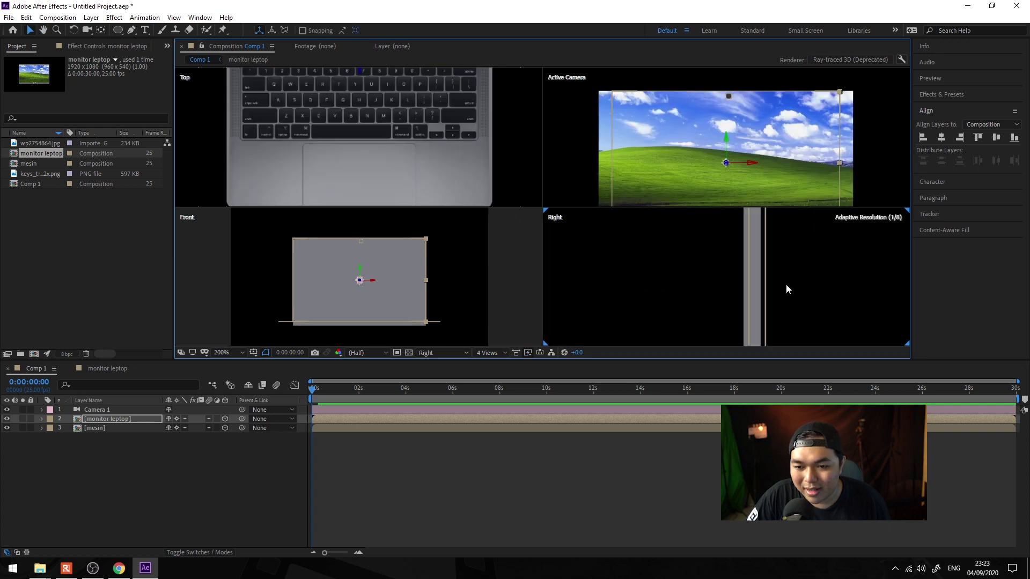
scroll(783, 282, "down", 2)
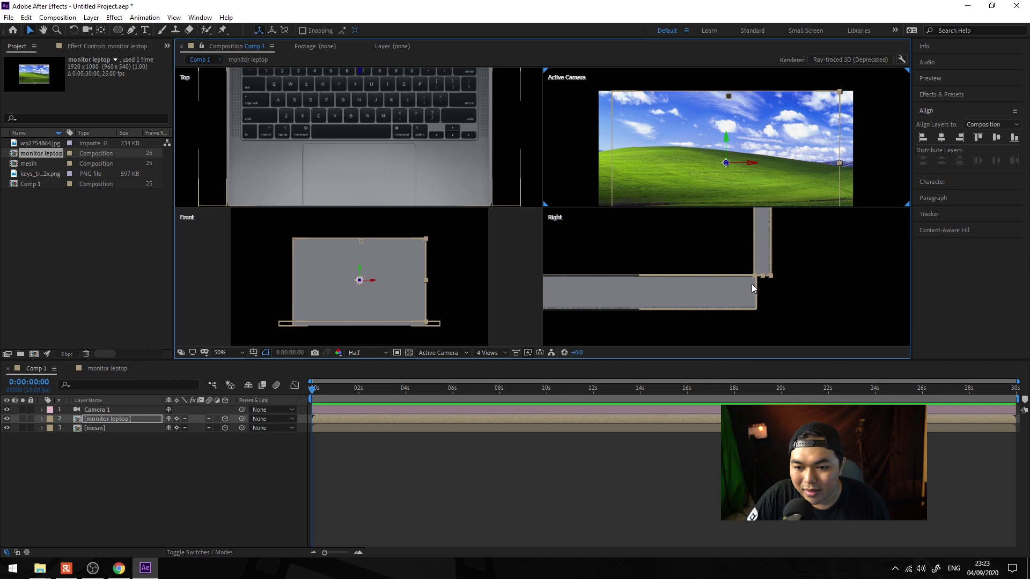
scroll(754, 286, "down", 2)
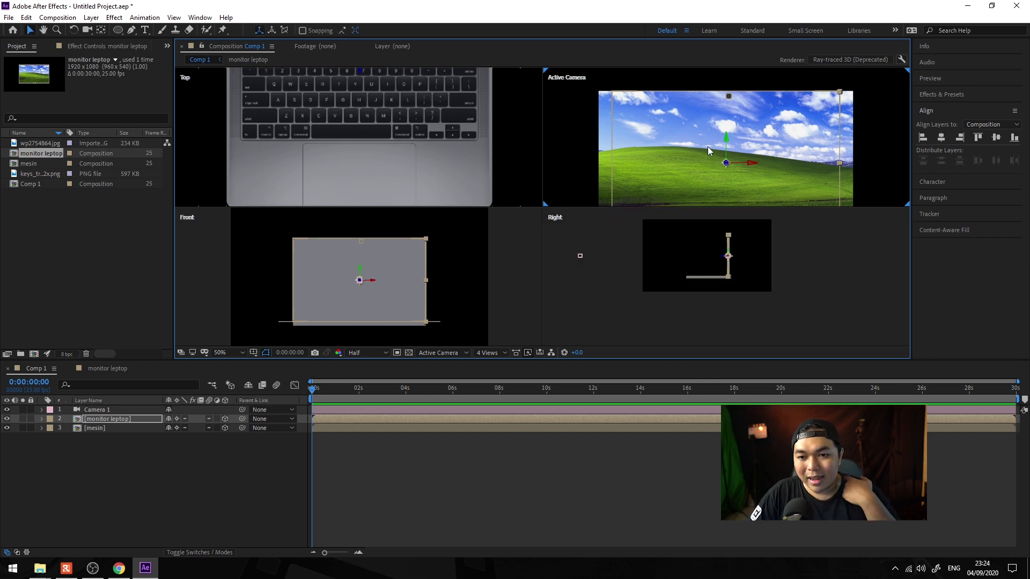
scroll(706, 147, "down", 2)
left_click(708, 282)
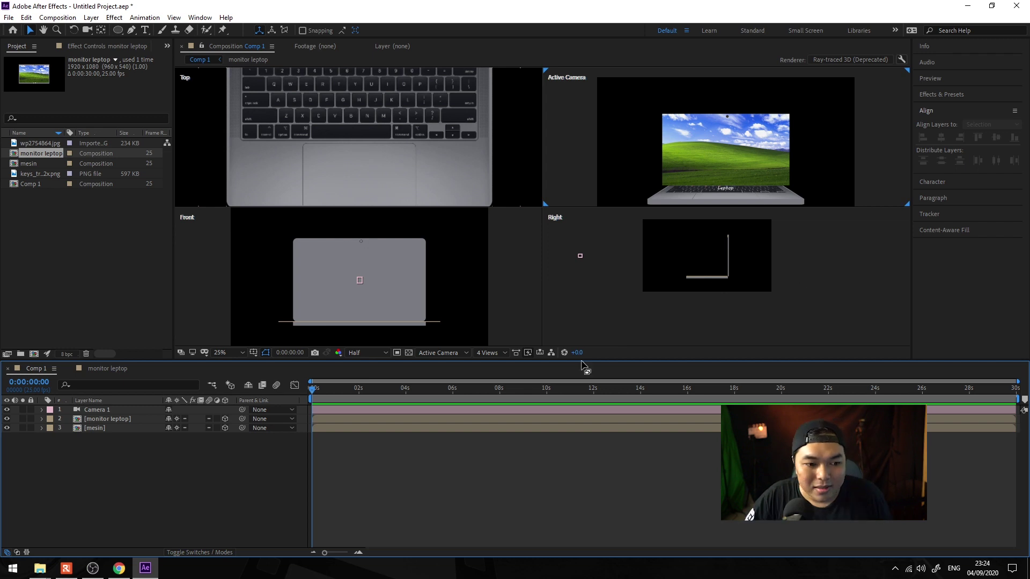
Step: Open the monitor leptop precomp in Active Camera view at 100% zoom
double_click(102, 418)
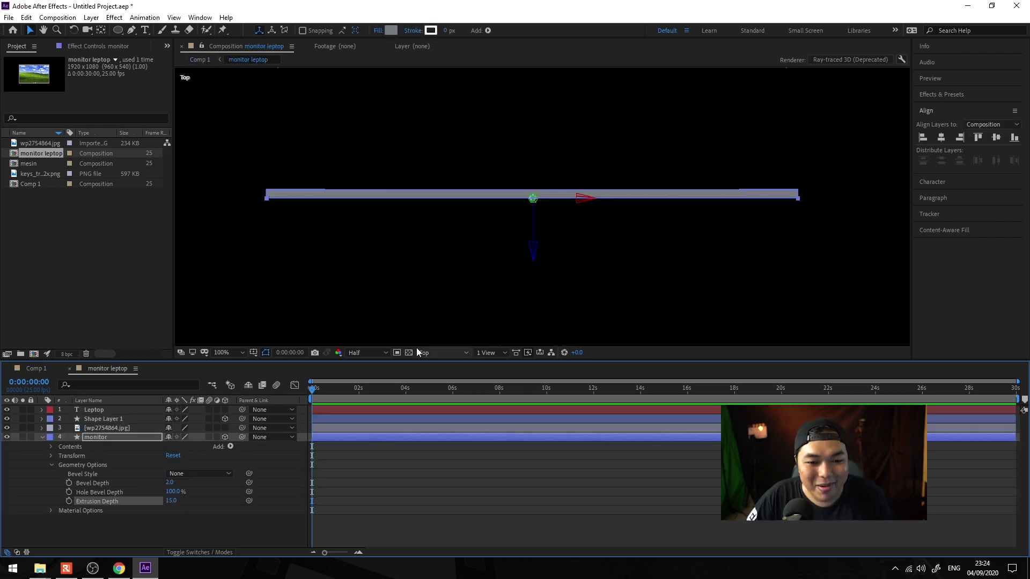
left_click(490, 353)
left_click(449, 352)
left_click(440, 362)
key("slash")
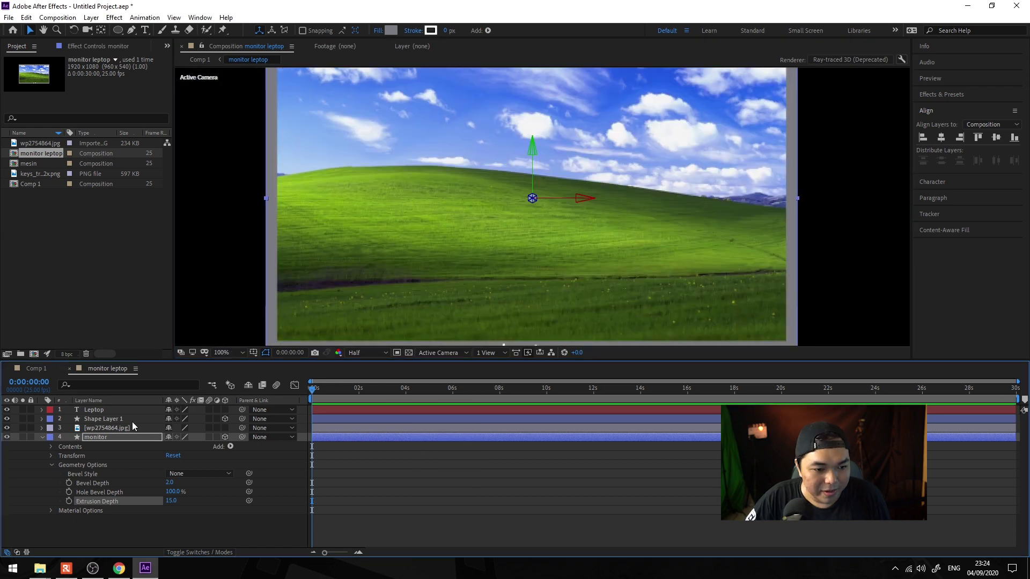
Step: Turn on 3D for the wp2754864.jpg wallpaper layer and check it in Top view
left_click(137, 429)
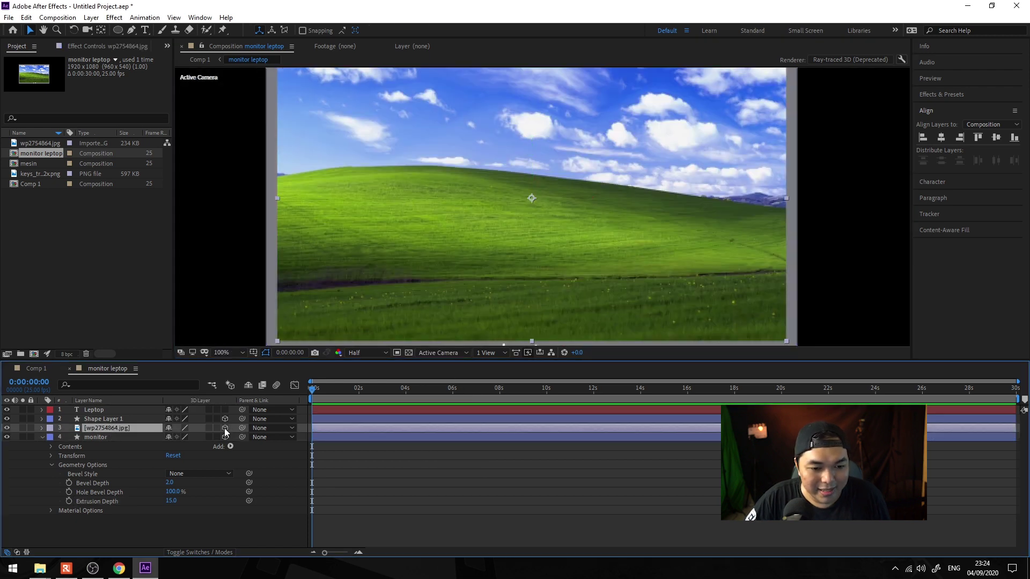
left_click(225, 428)
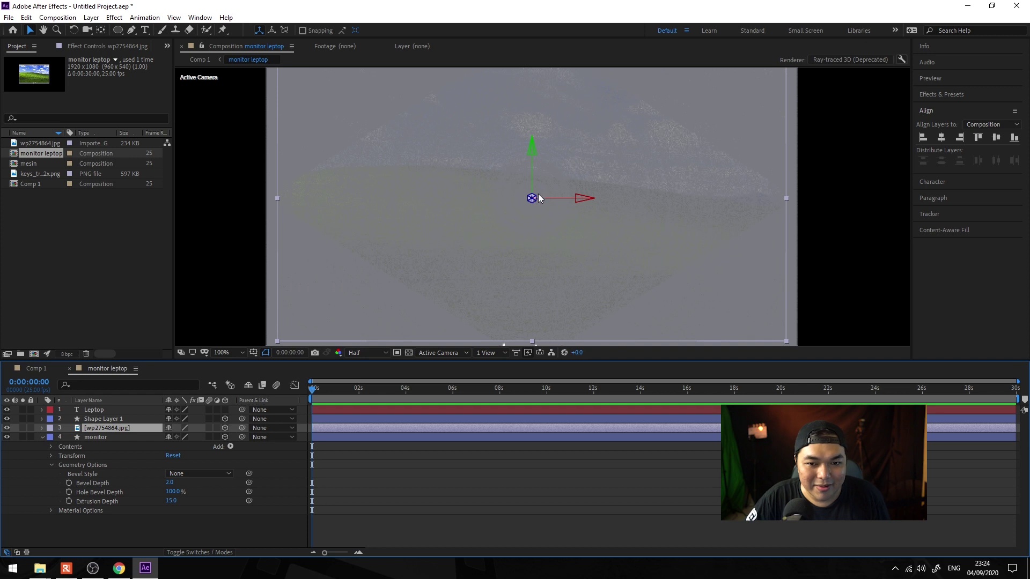
left_click(381, 352)
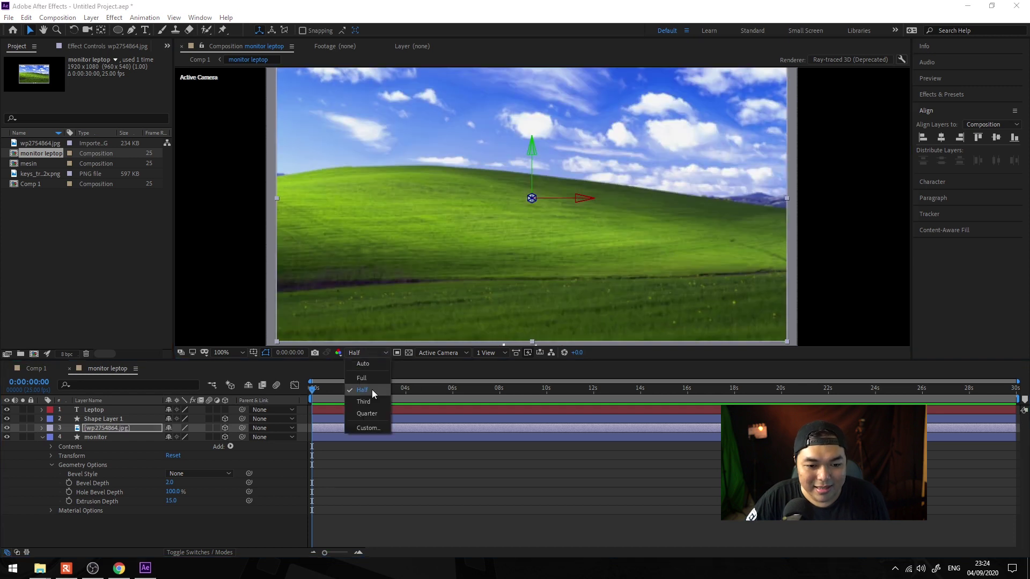
left_click(435, 354)
left_click(433, 401)
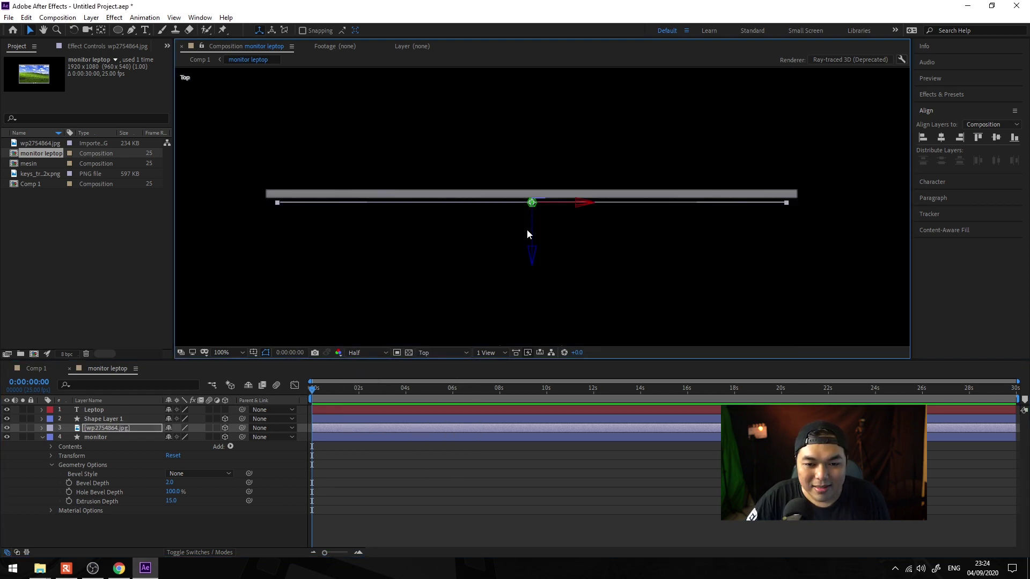
scroll(534, 179, "up", 2)
scroll(531, 202, "up", 2)
left_click_drag(532, 202, 557, 136)
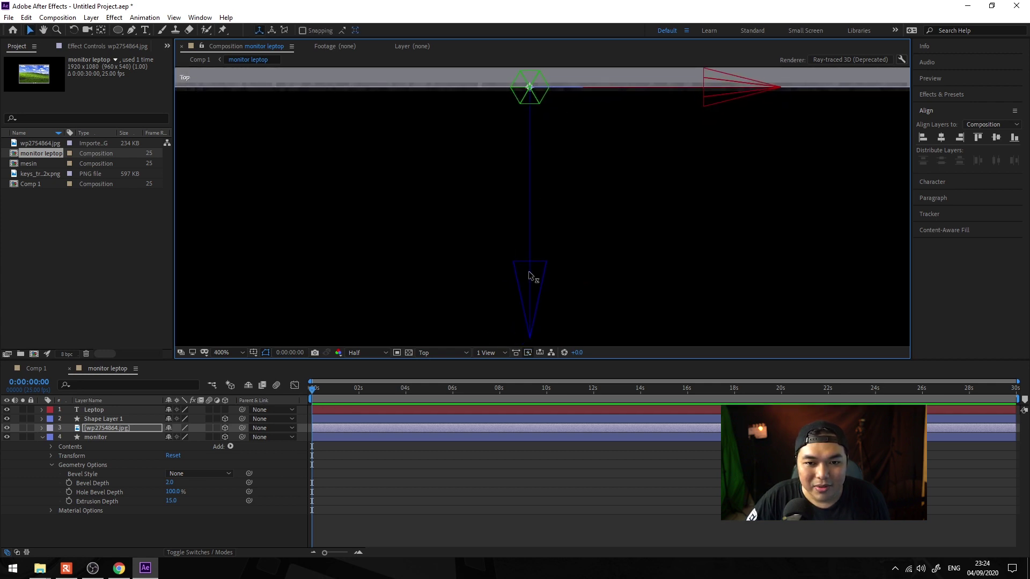
scroll(545, 198, "down", 2)
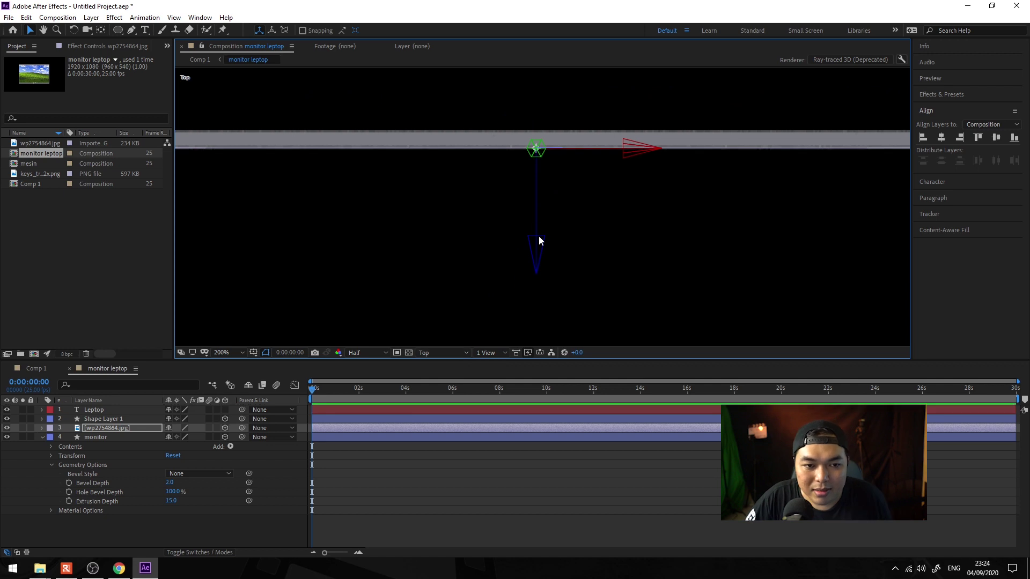
scroll(534, 199, "up", 2)
Step: Return to Active Camera, fit the comp in the viewer, and deselect all layers
left_click(465, 355)
left_click(440, 394)
key("shift+slash")
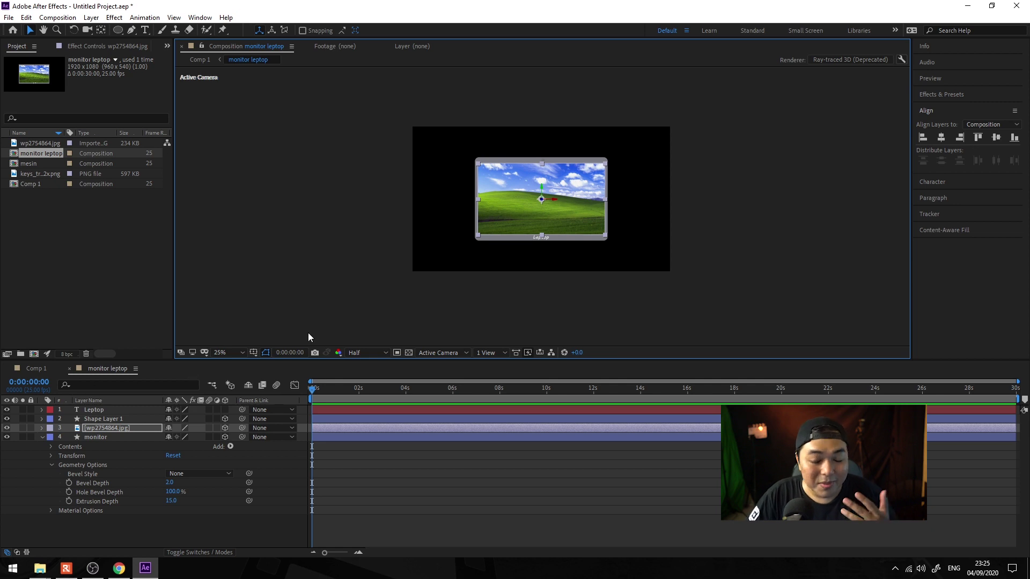
left_click(42, 436)
left_click(105, 452)
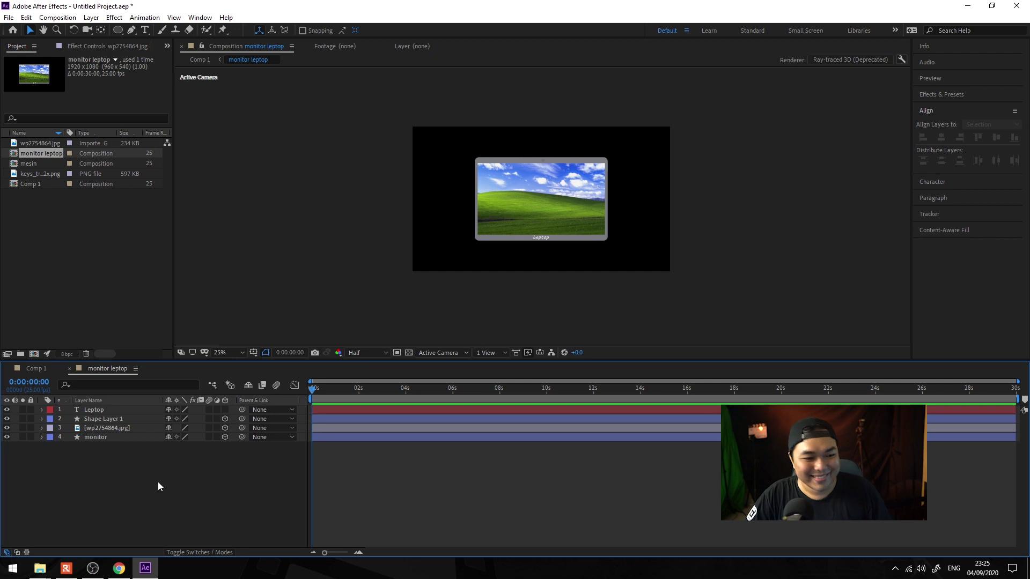
left_click(110, 410)
left_click(124, 450)
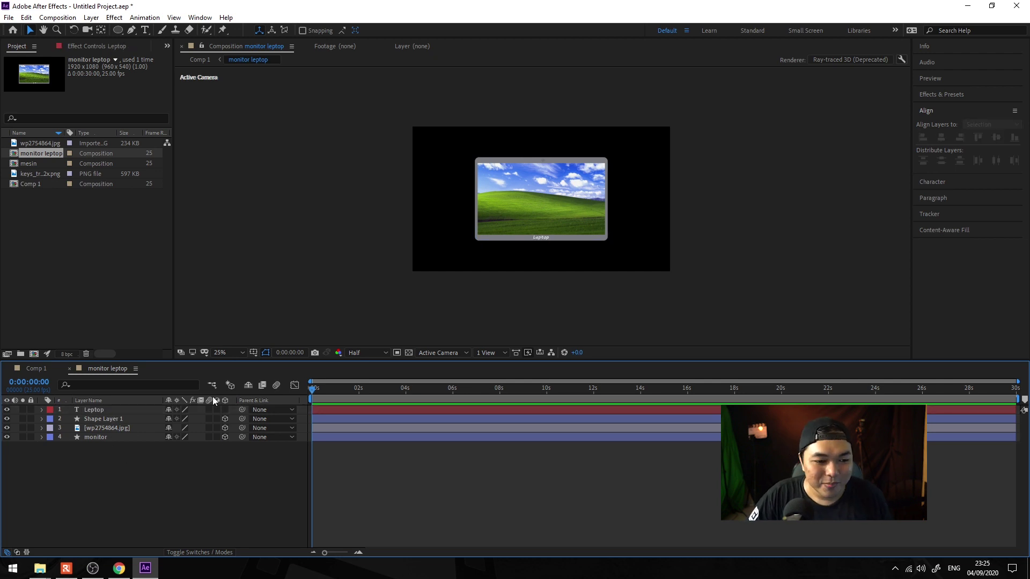
Step: Back in Comp 1, set the viewer to a single Active Camera view
left_click(36, 368)
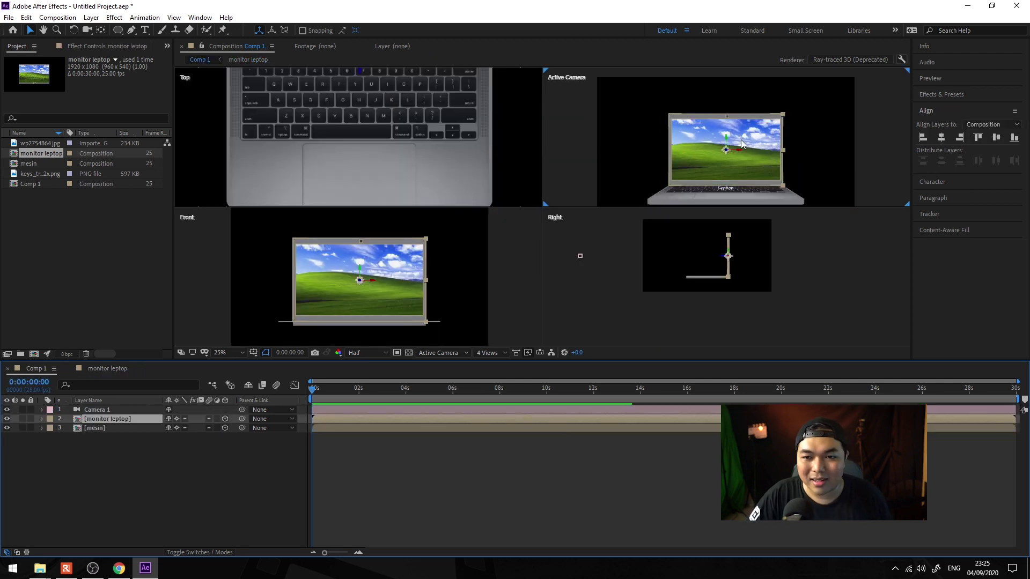
scroll(763, 115, "up", 2)
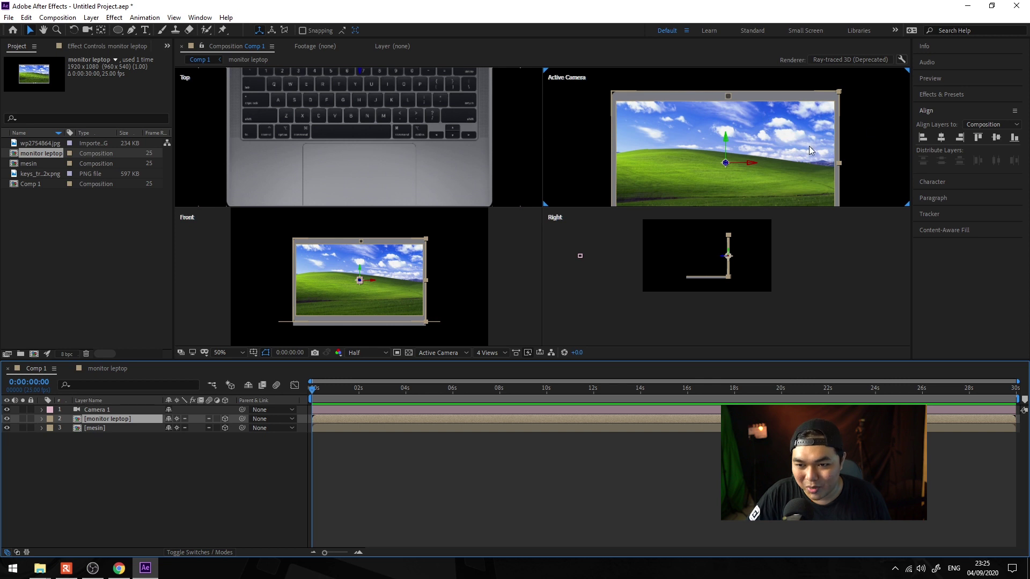
scroll(809, 146, "down", 2)
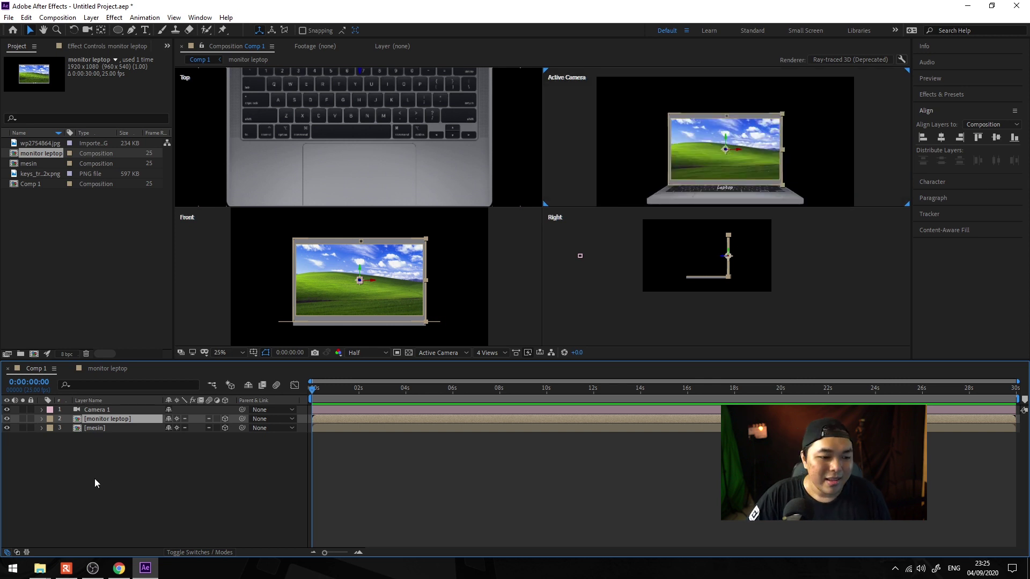
left_click(95, 483)
left_click(461, 358)
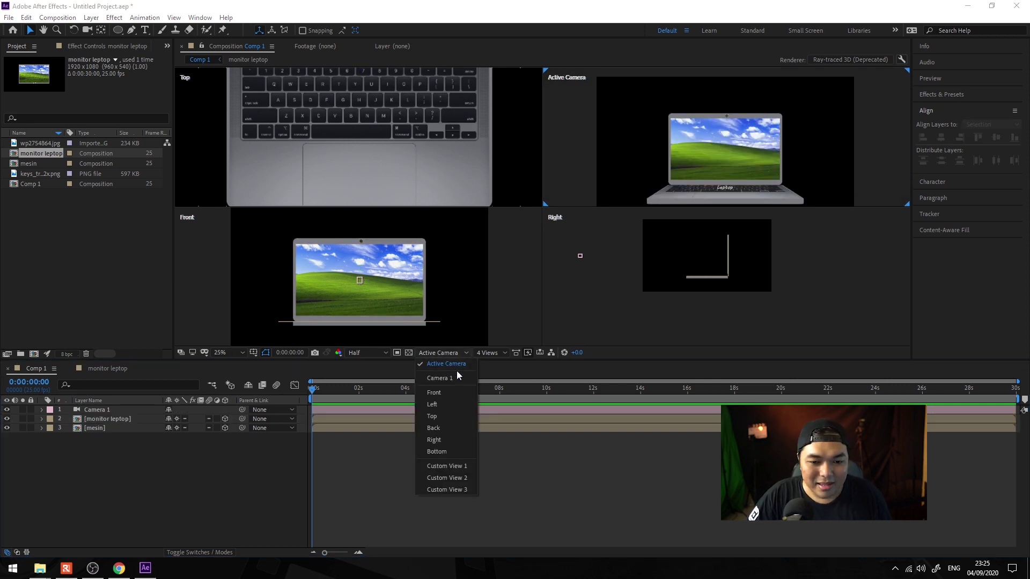
left_click(481, 355)
left_click(495, 366)
scroll(523, 224, "up", 3)
scroll(523, 224, "down", 3)
Step: Add a 3D solid named 'floor' at the bottom of the layer stack
right_click(120, 468)
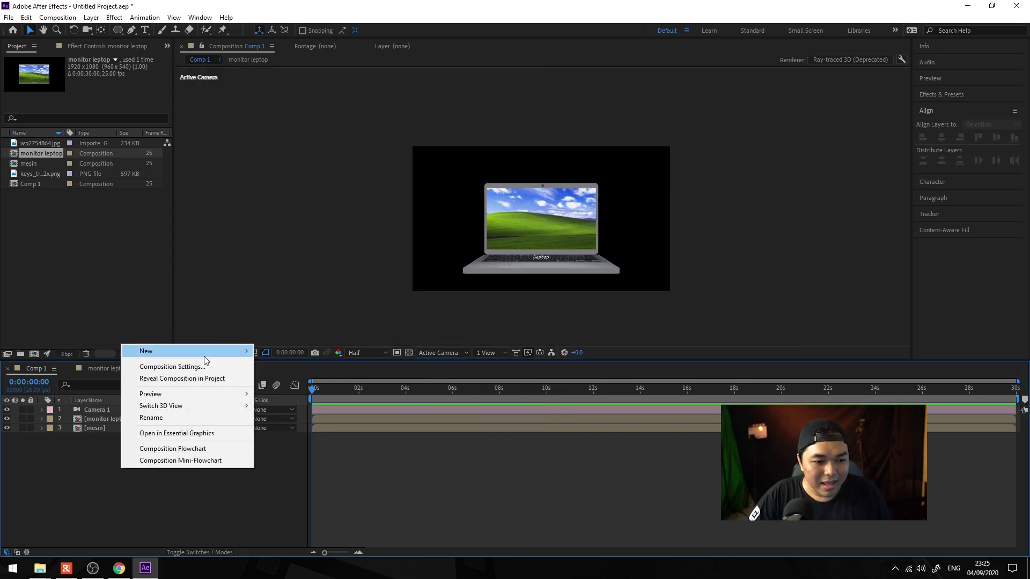
mouse_move(204, 352)
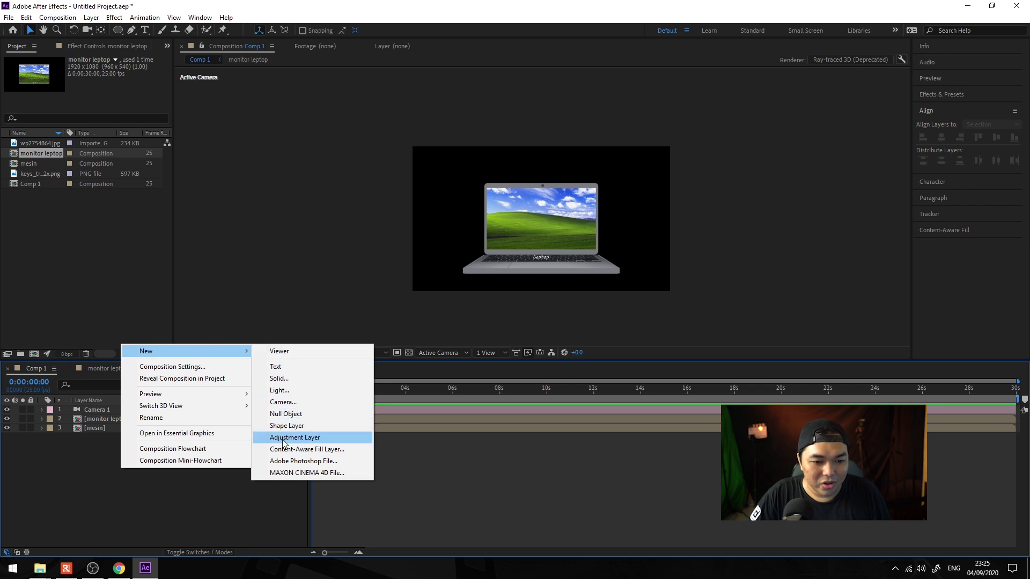
left_click(285, 380)
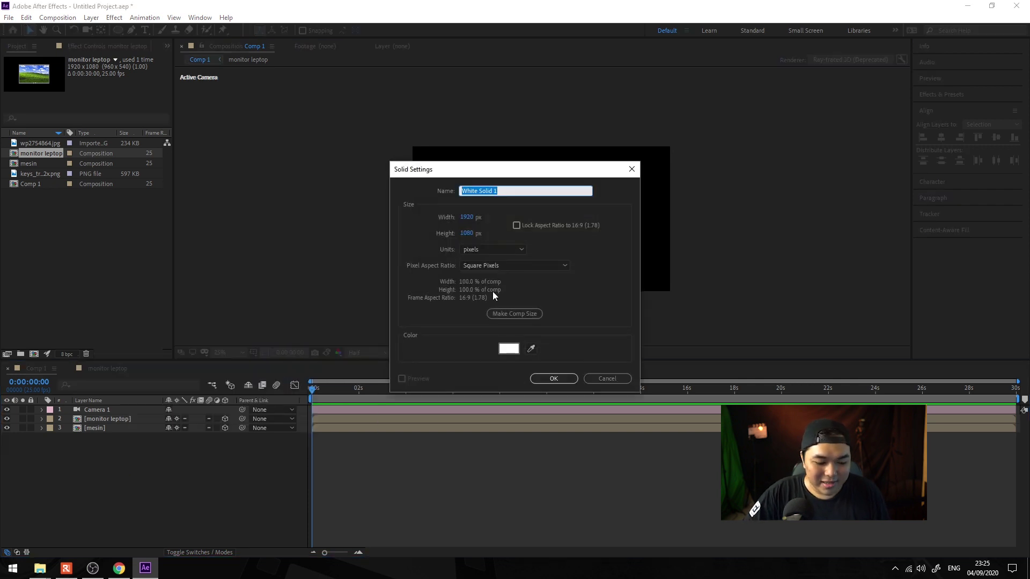
type("floor")
key("Return")
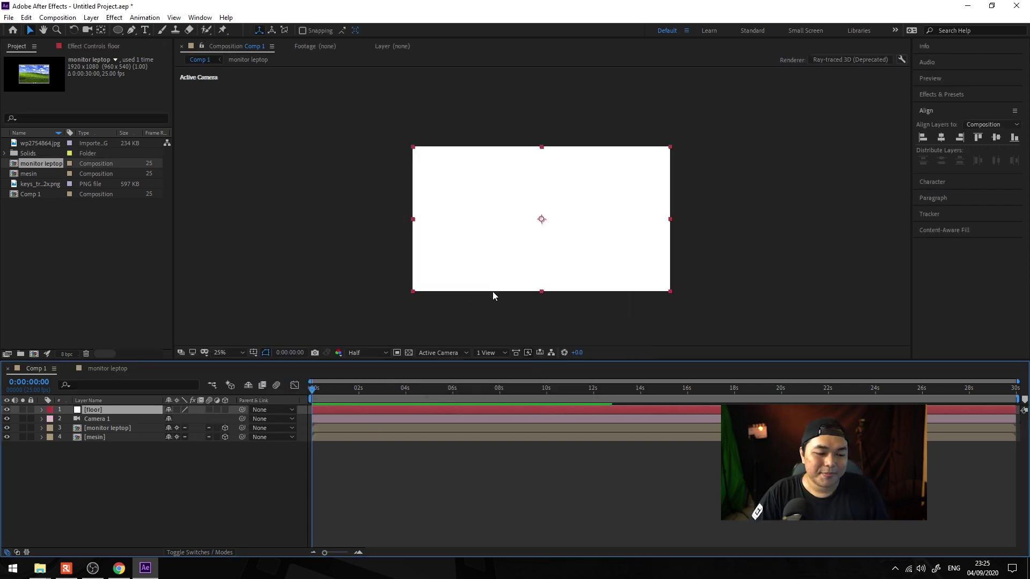
left_click(225, 410)
left_click_drag(129, 409, 102, 475)
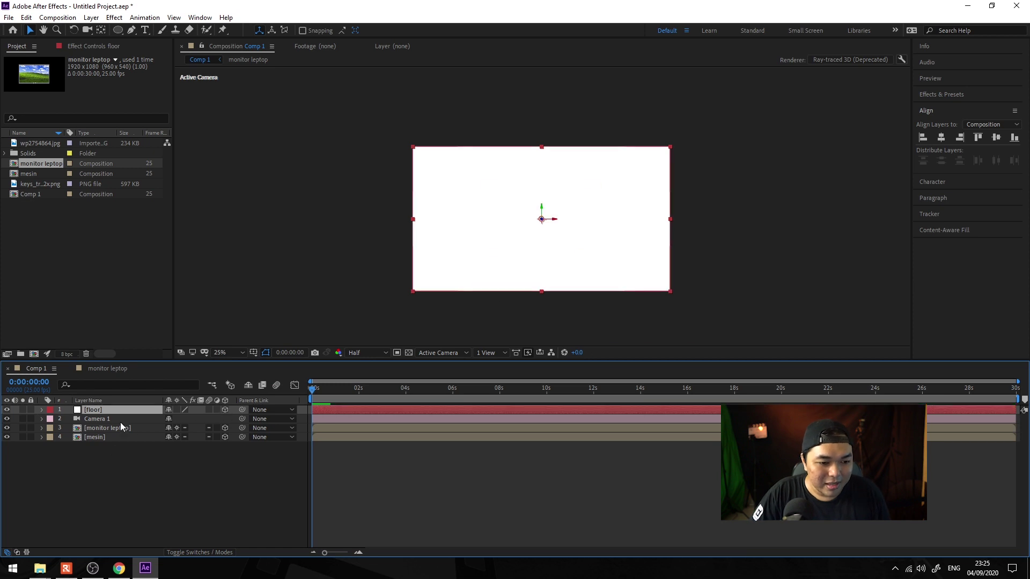
Step: Set the floor's Orientation to 270°, 0°, 0°
left_click(39, 437)
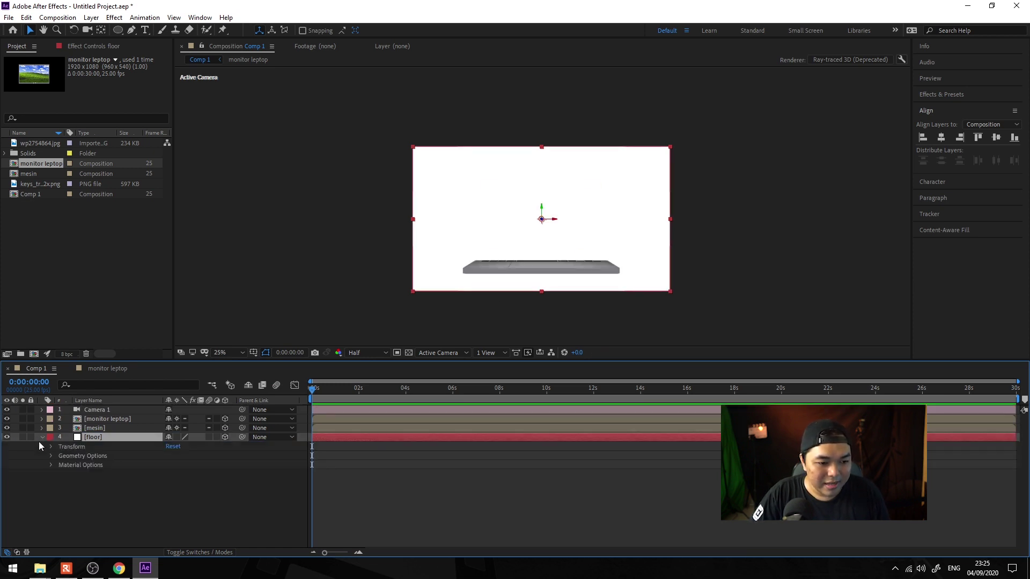
left_click(51, 447)
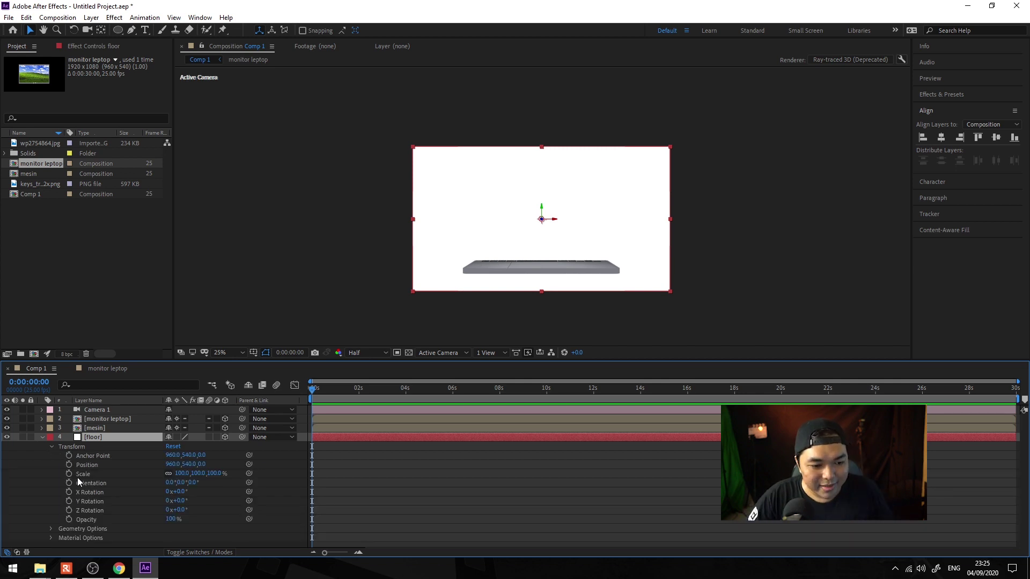
left_click(153, 485)
left_click(168, 483)
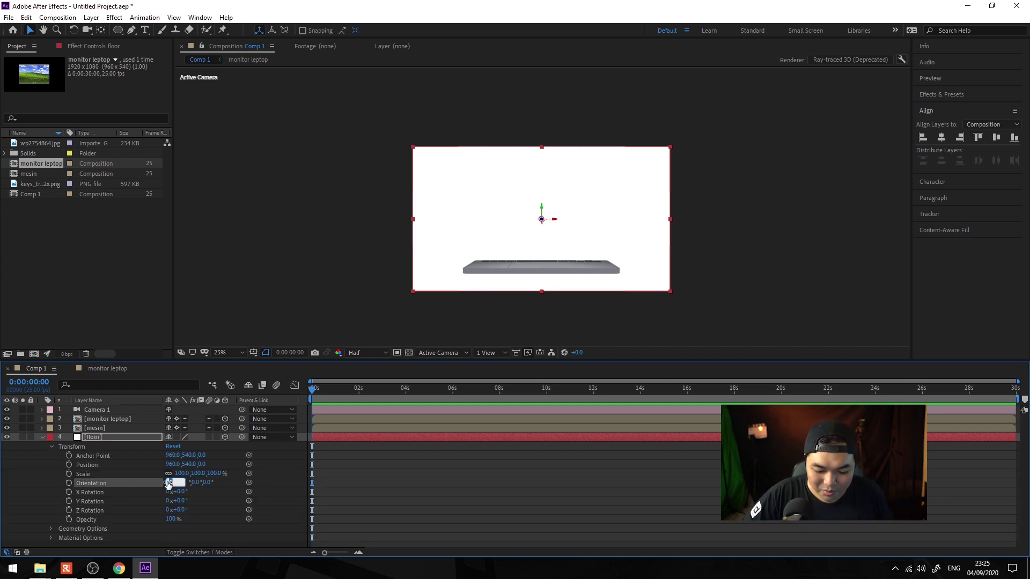
type("270")
key("Return")
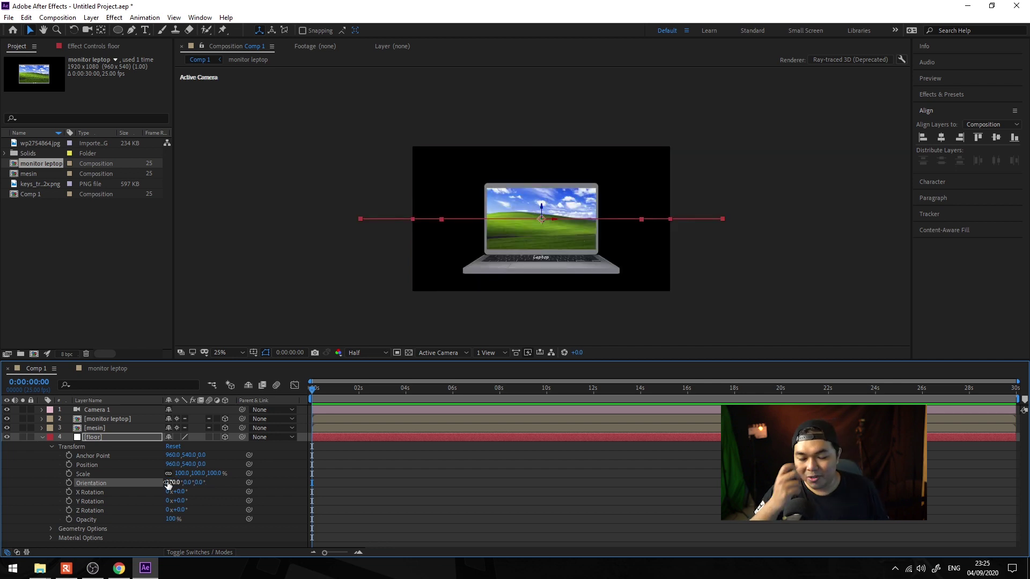
Step: Switch to 4 Views and lower the floor to just beneath the keyboard base
left_click(486, 352)
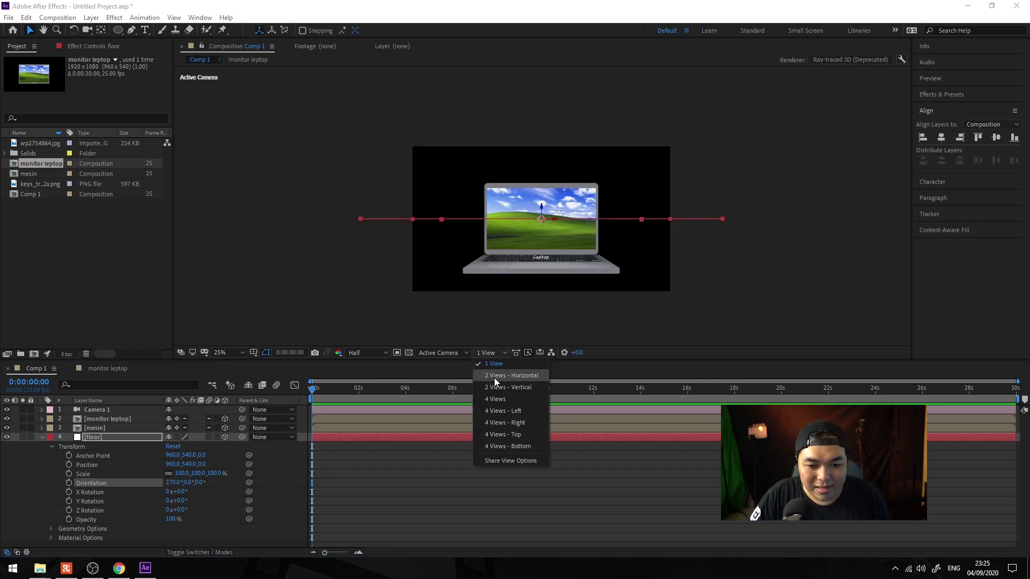
left_click(499, 403)
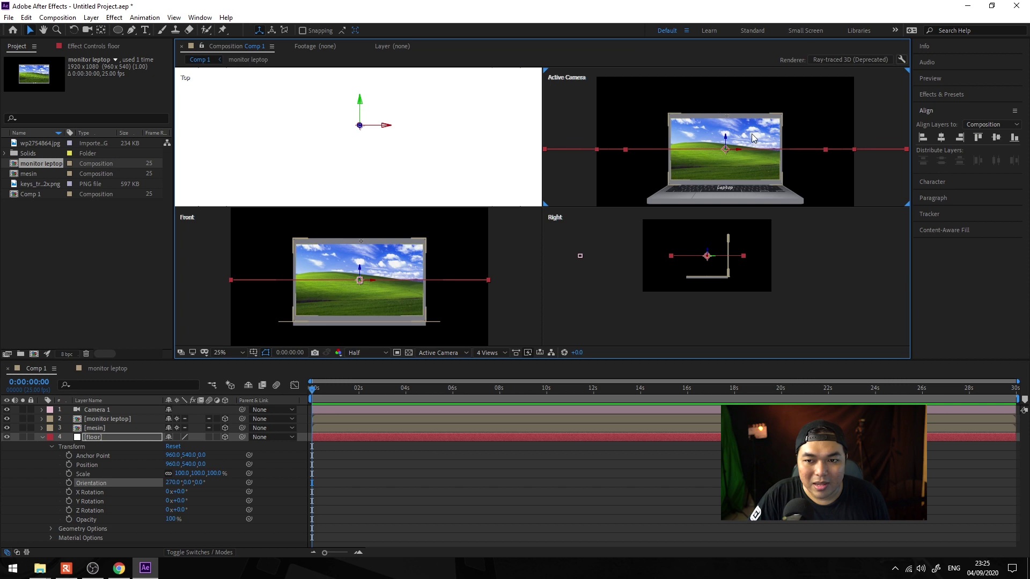
left_click_drag(725, 140, 725, 164)
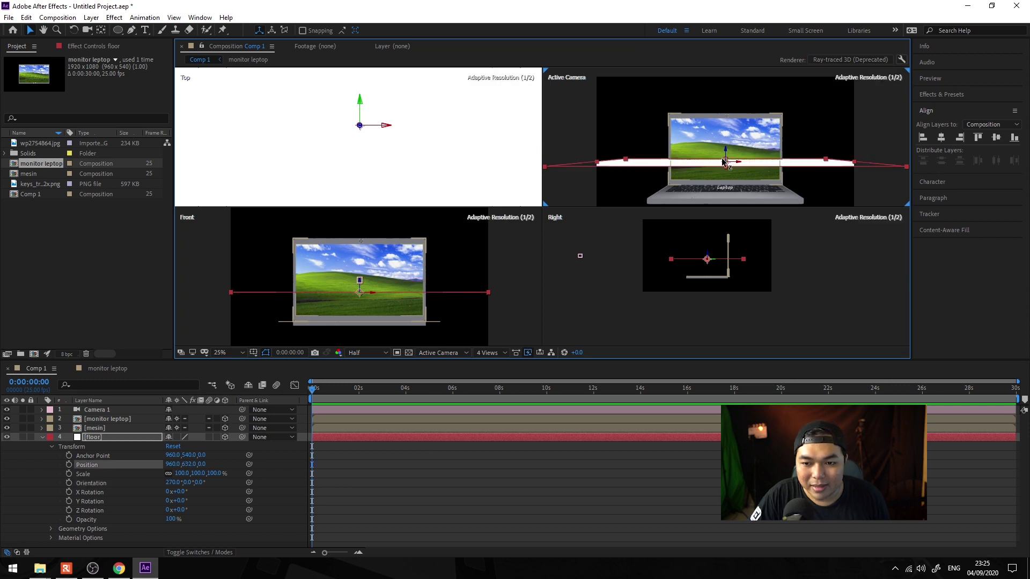
scroll(729, 272, "up", 2)
scroll(686, 253, "up", 2)
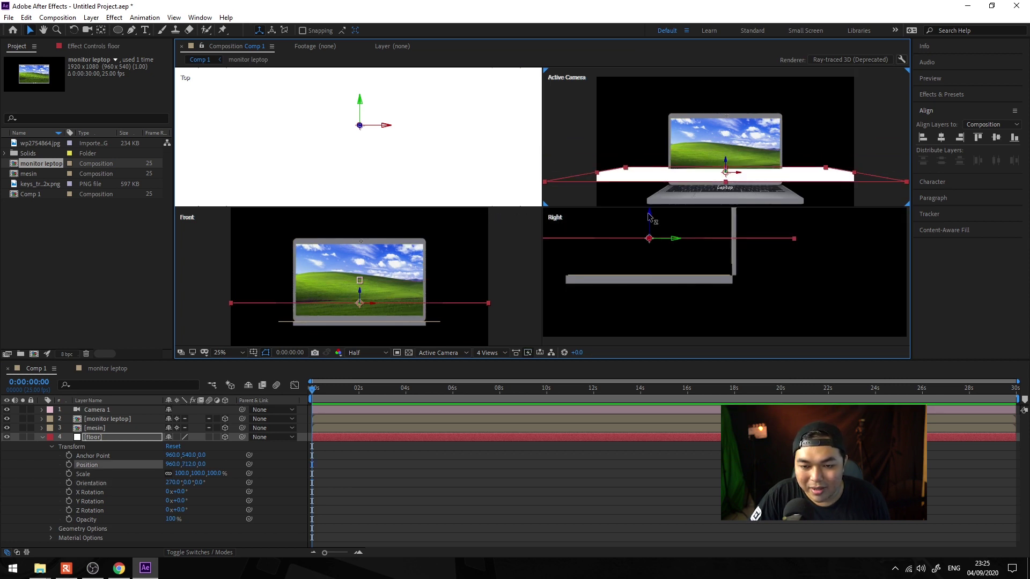
left_click_drag(650, 216, 646, 264)
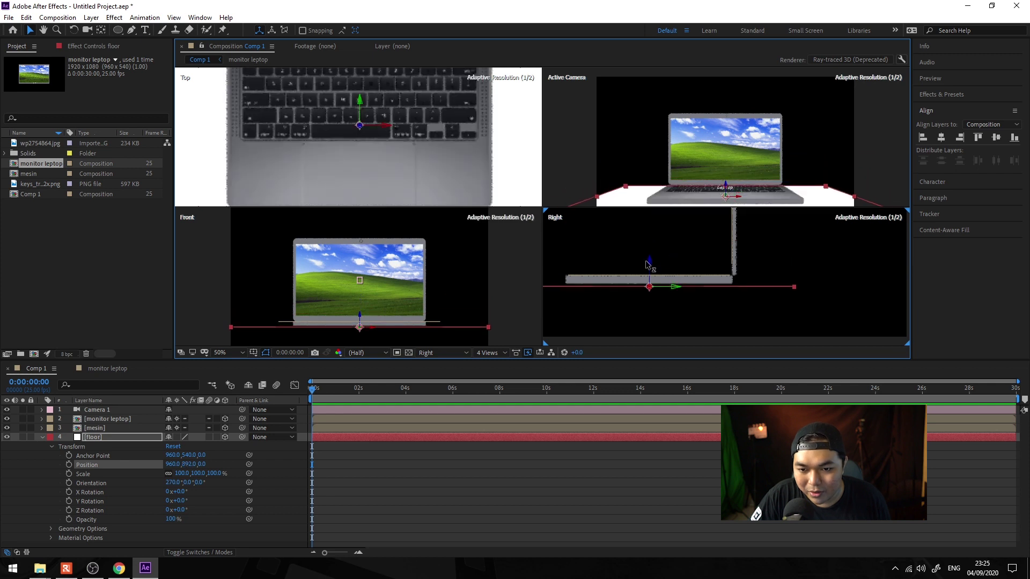
left_click_drag(643, 260, 644, 259)
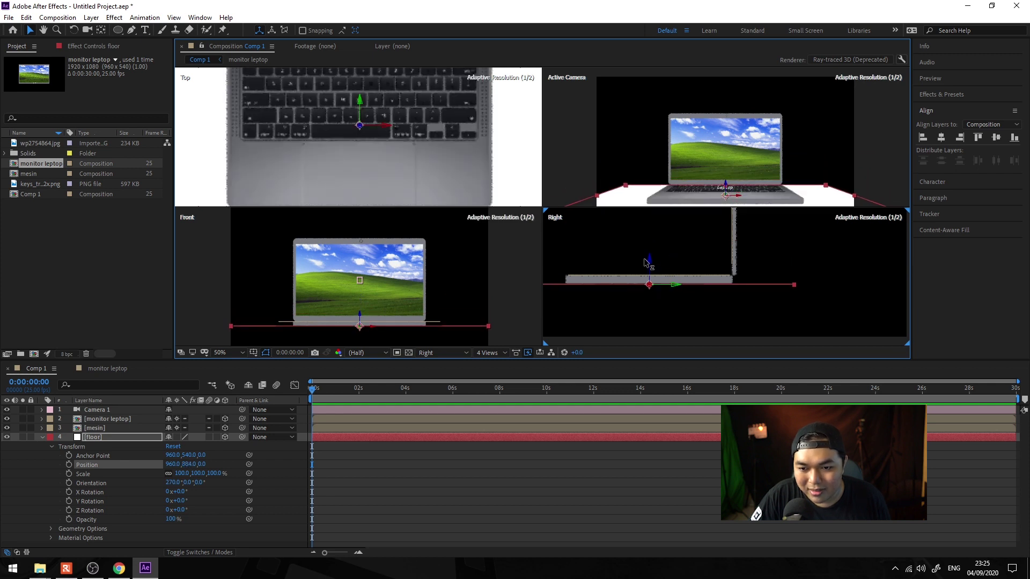
scroll(644, 288, "up", 2)
scroll(643, 288, "up", 1)
scroll(643, 290, "up", 1)
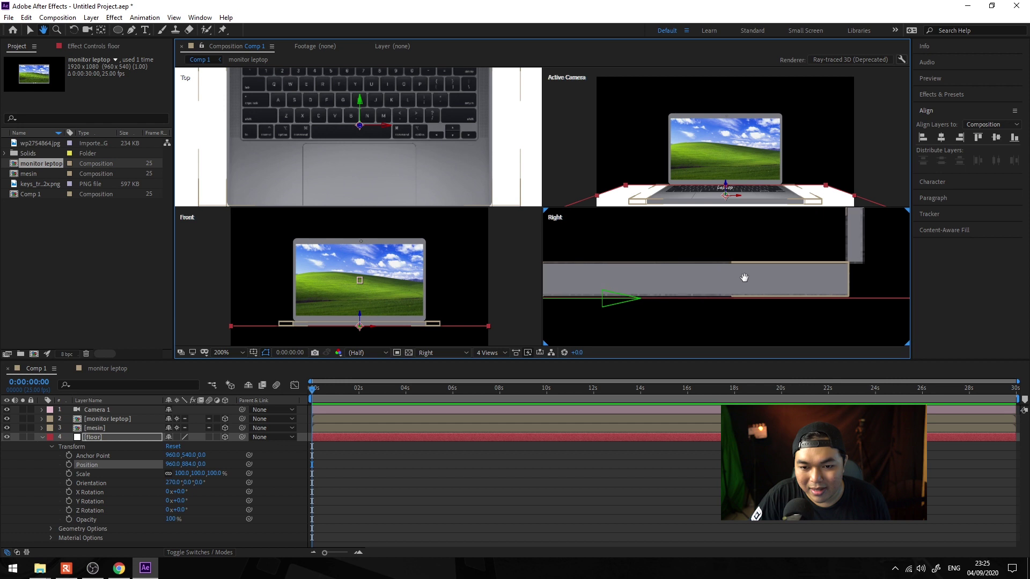
left_click_drag(662, 275, 770, 282)
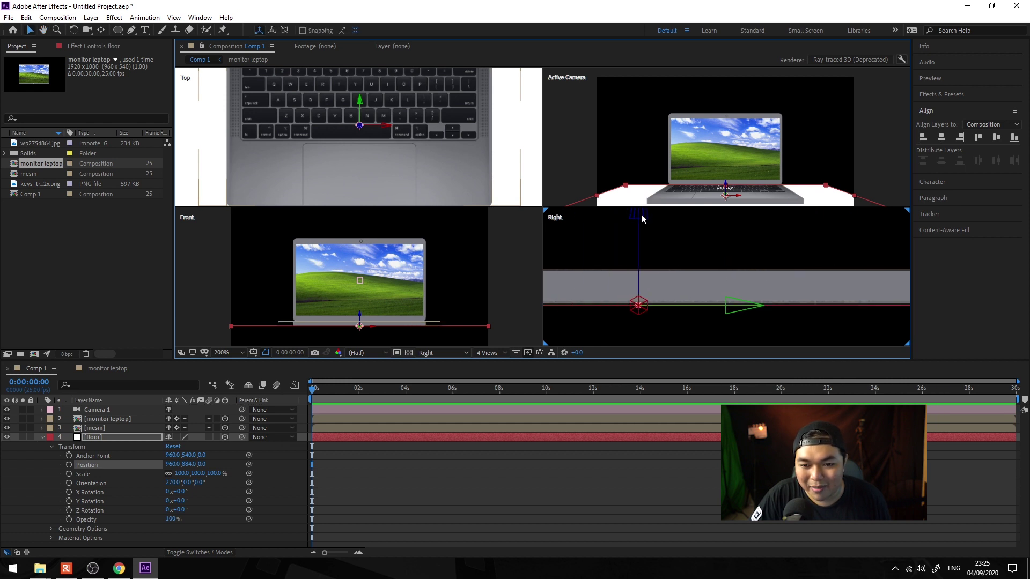
Step: Set the floor's Scale to 10000% and collapse its Transform
left_click(643, 273)
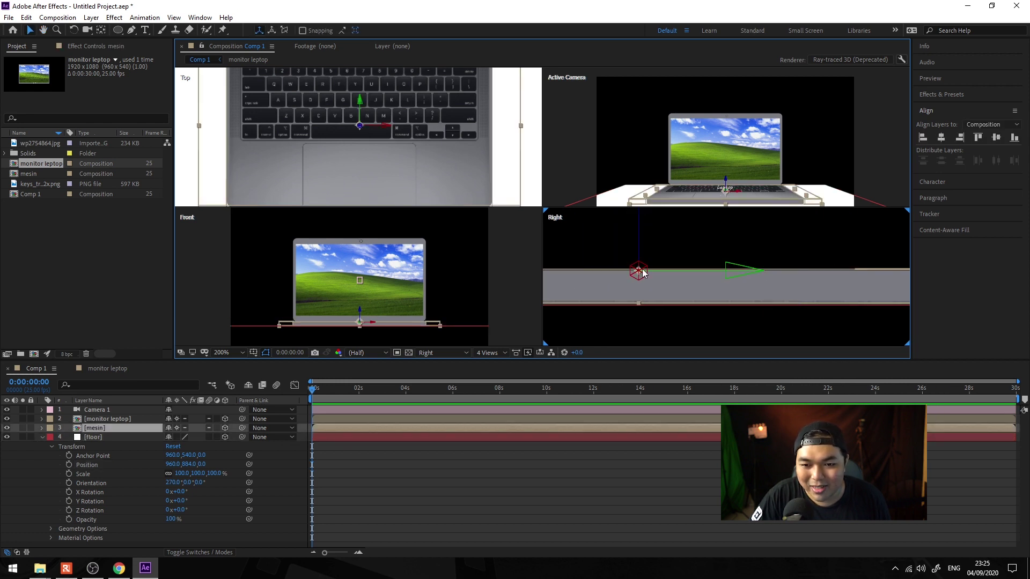
key("ctrl+z")
left_click(180, 473)
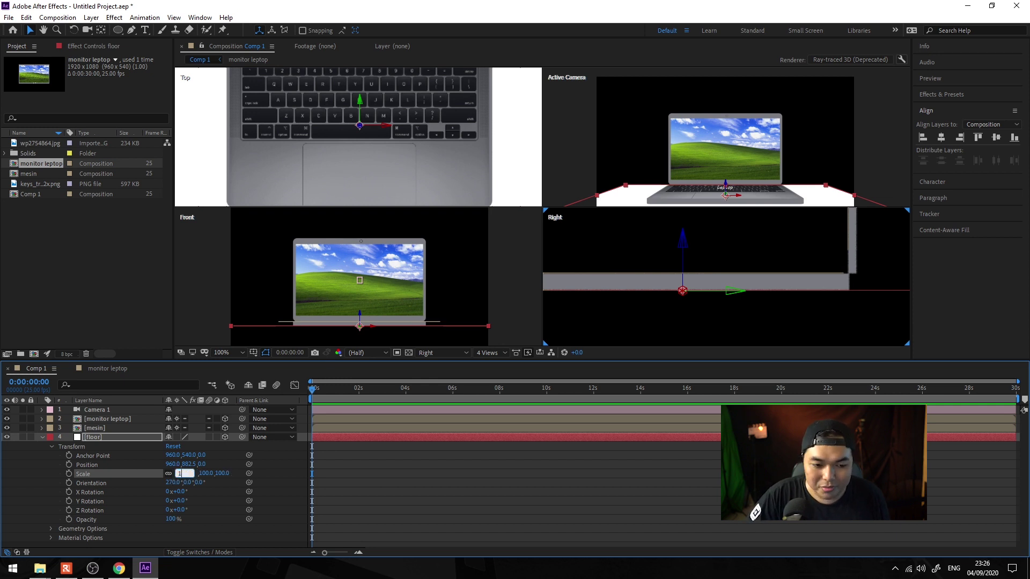
key("Return")
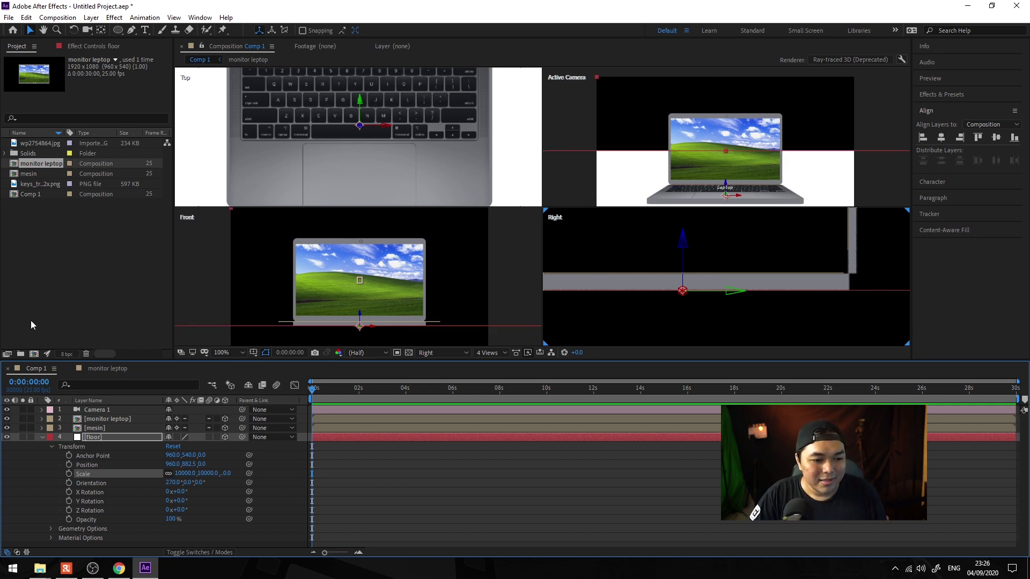
left_click(42, 437)
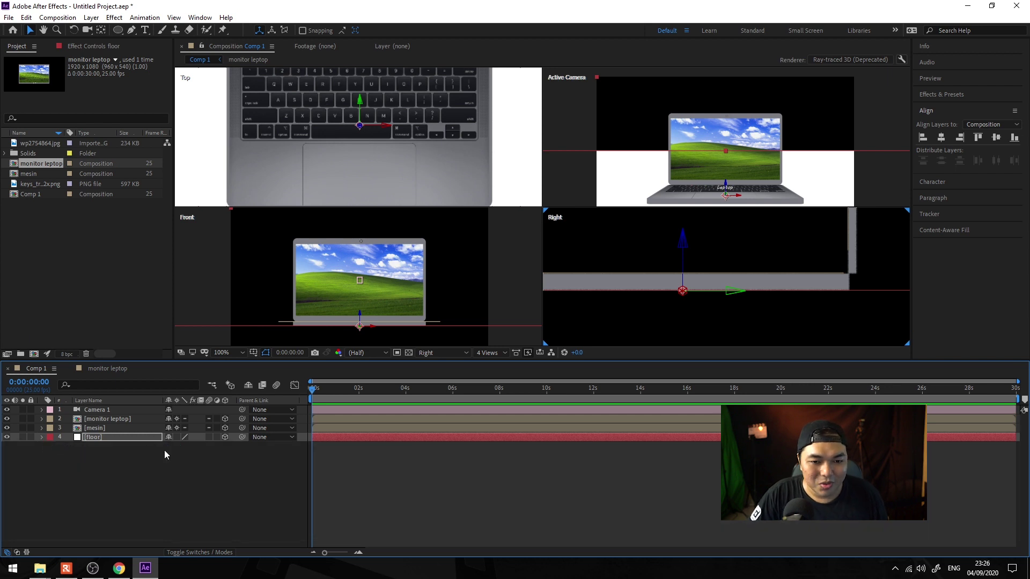
Step: Expand the monitor leptop layer's Transform and tilt its X Rotation back about 45°
scroll(478, 182, "down", 3)
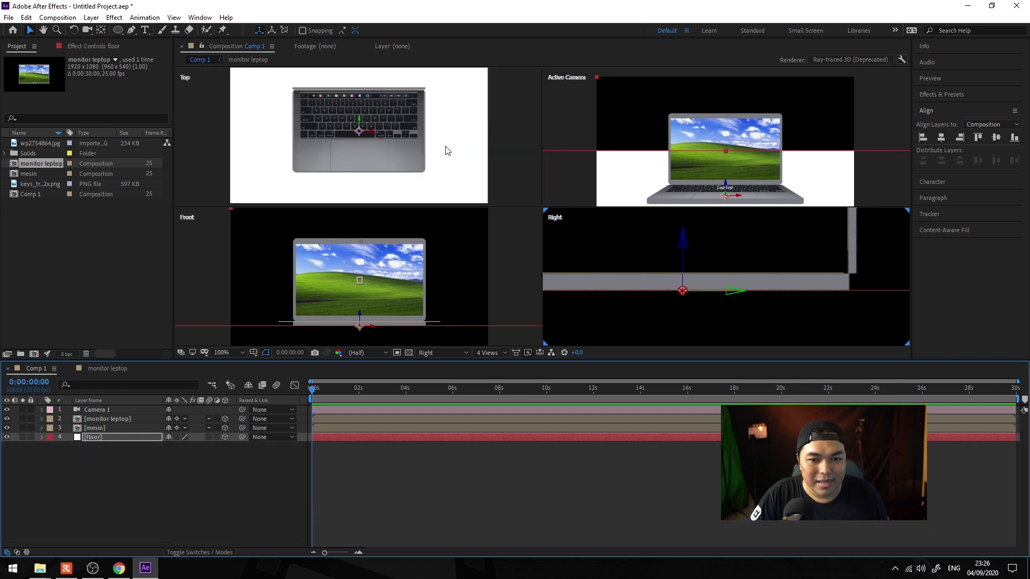
left_click(117, 418)
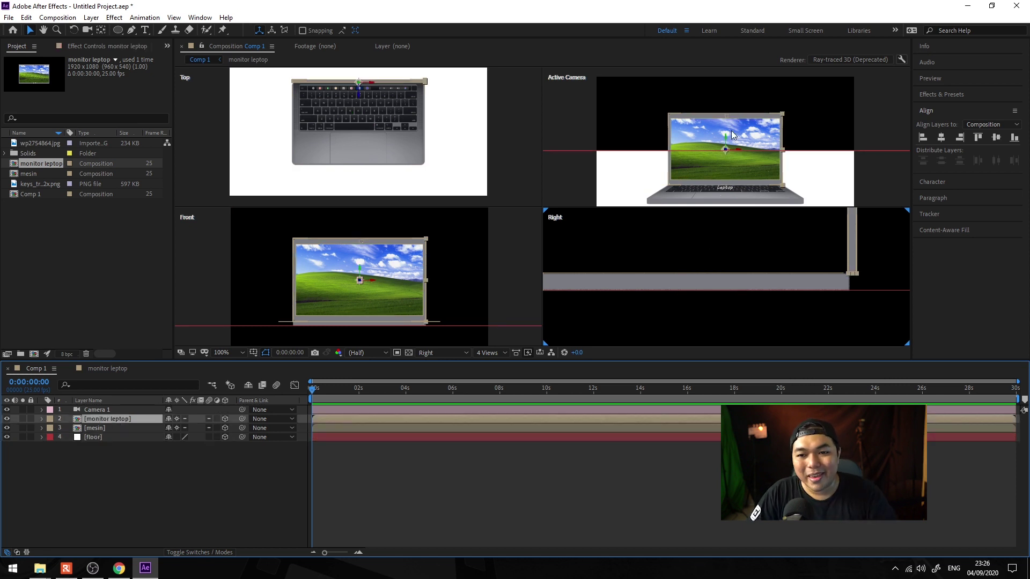
left_click(42, 419)
left_click(52, 428)
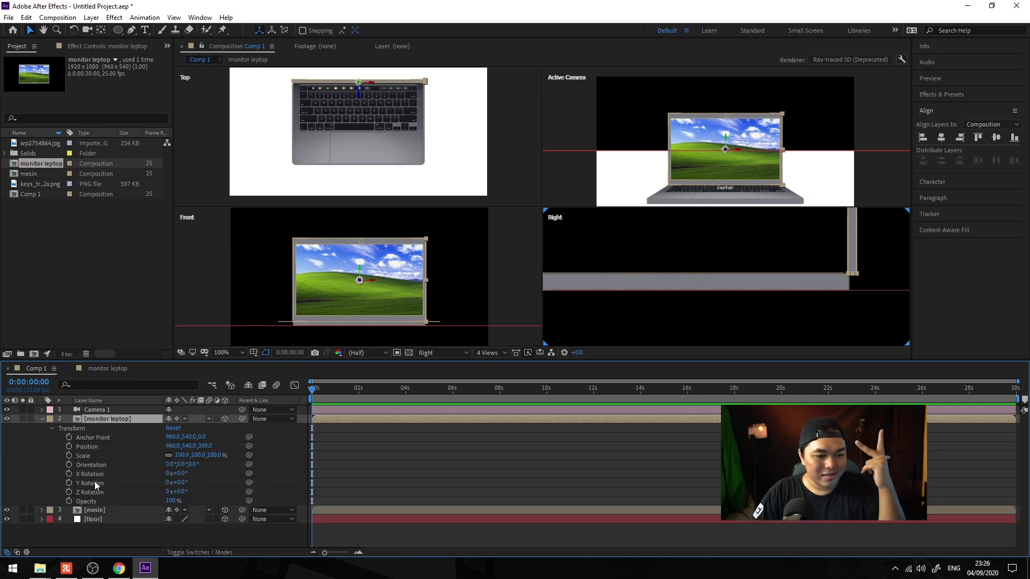
left_click(118, 474)
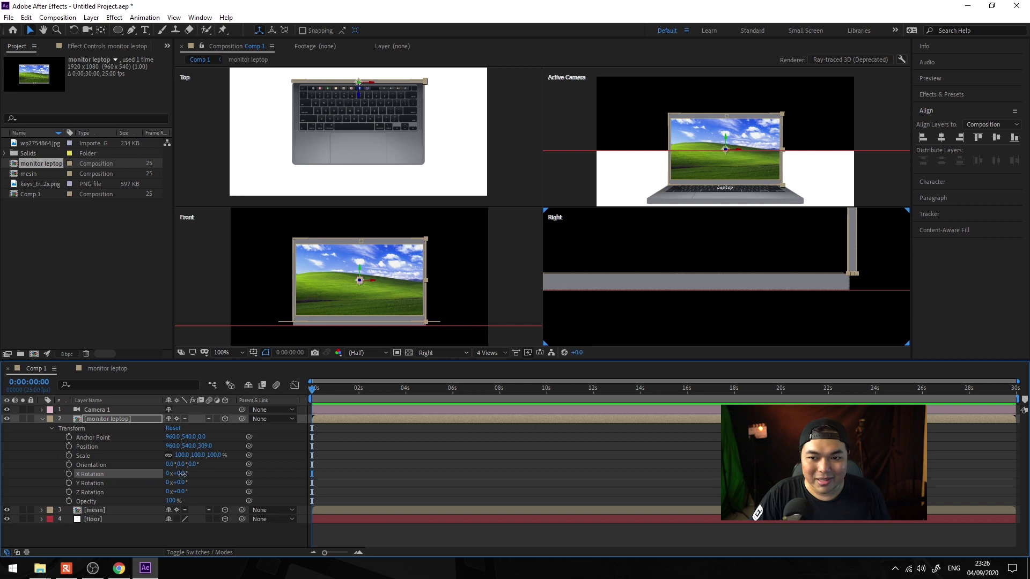
left_click_drag(182, 474, 205, 475)
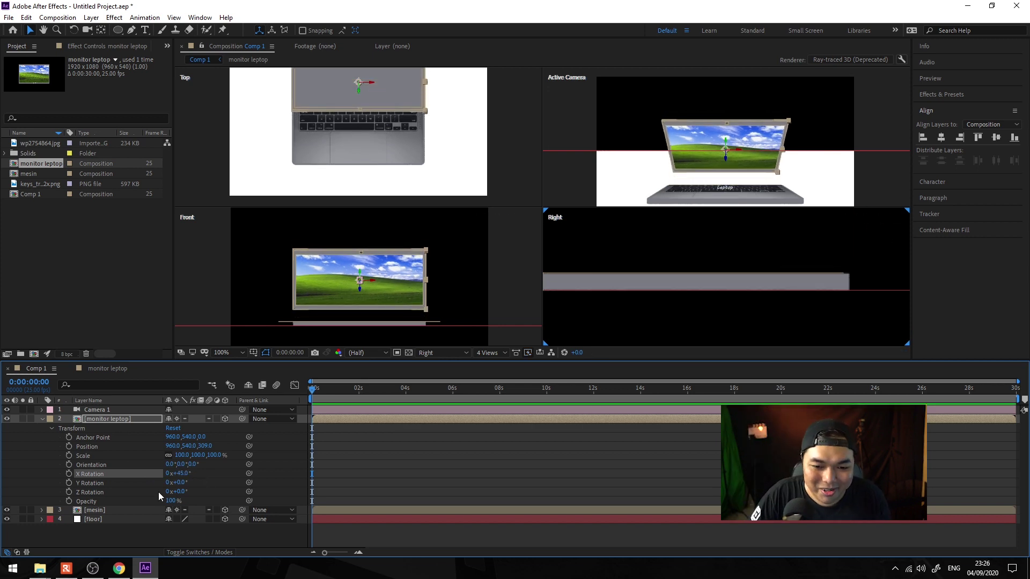
Step: Switch to a single view at 50% zoom, test the swing, and reset X Rotation to 0
left_click(481, 357)
left_click(494, 369)
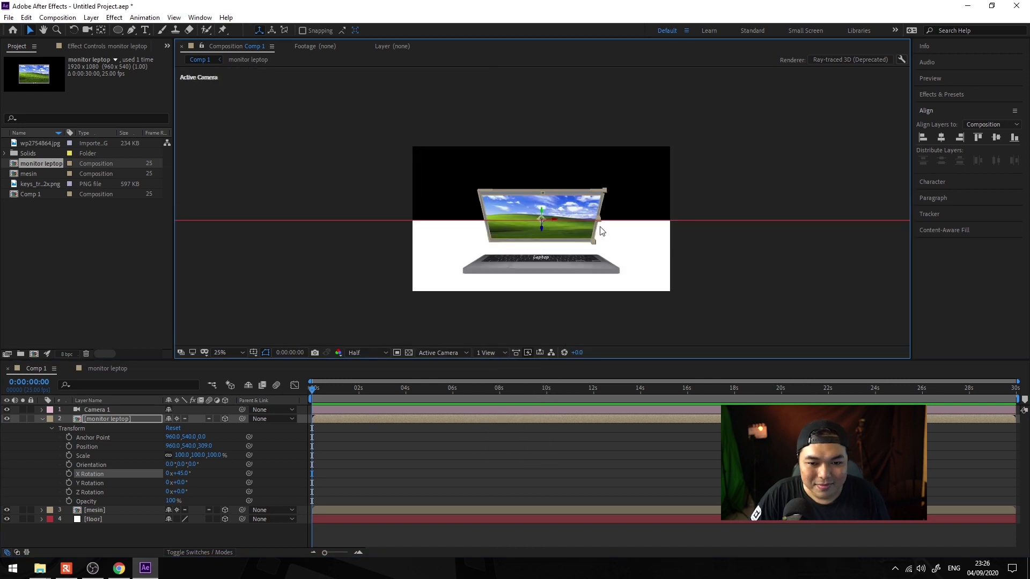
key("period")
left_click_drag(180, 478, 163, 479)
key("ctrl+z")
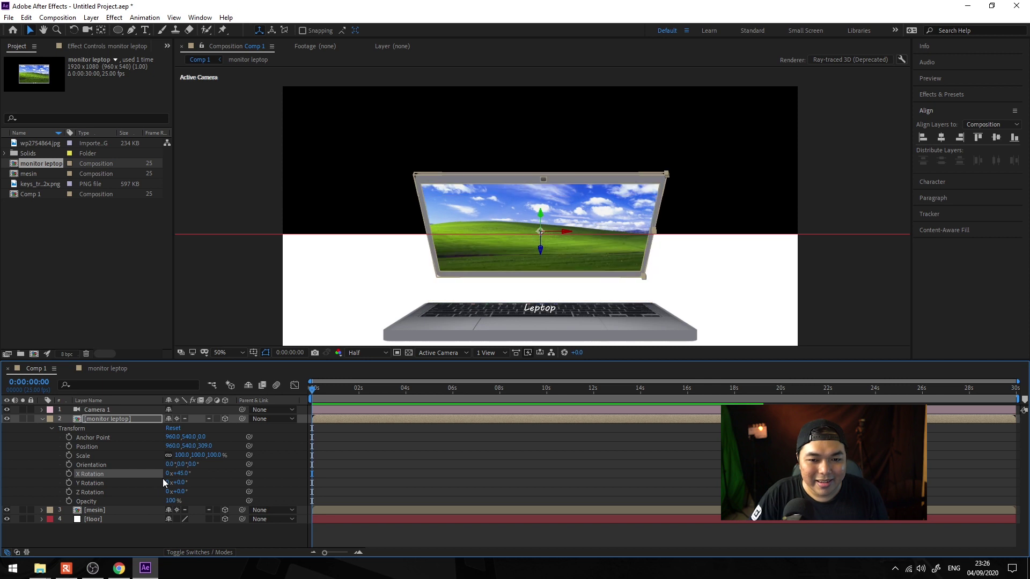
key("ctrl+z")
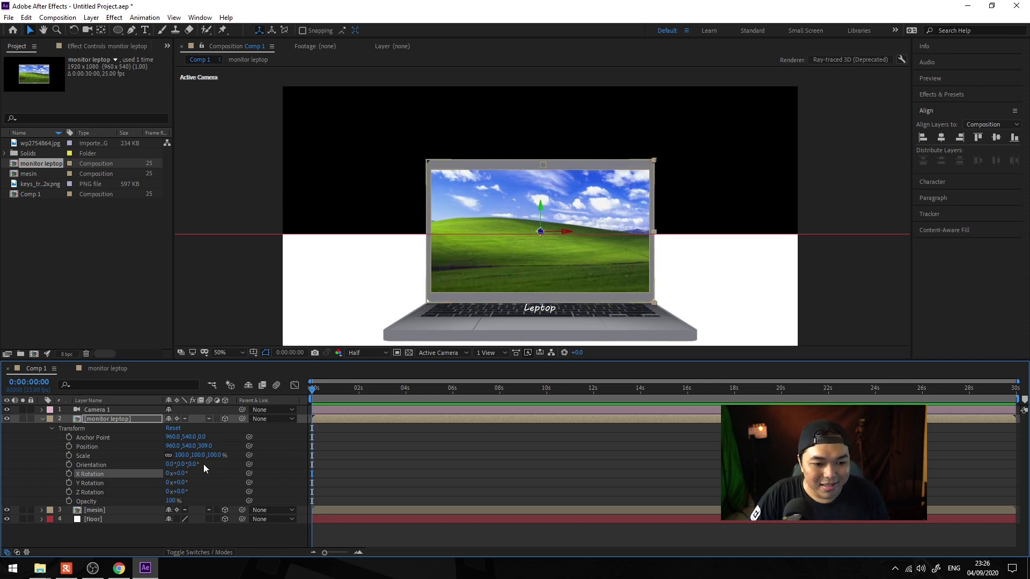
Step: Scrub the monitor's Anchor Point Y to 835, its bottom edge
left_click(110, 437)
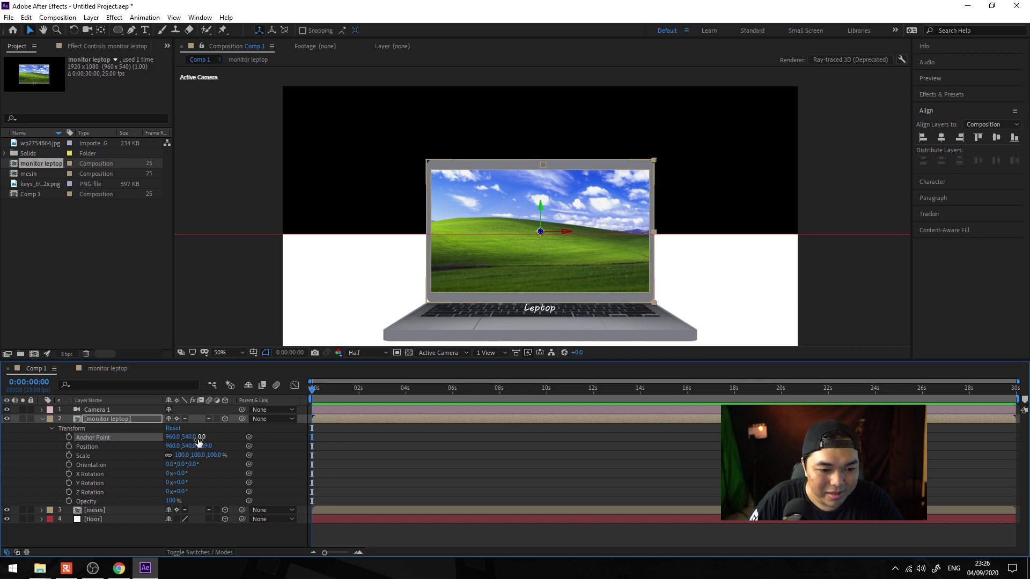
left_click_drag(199, 440, 355, 435)
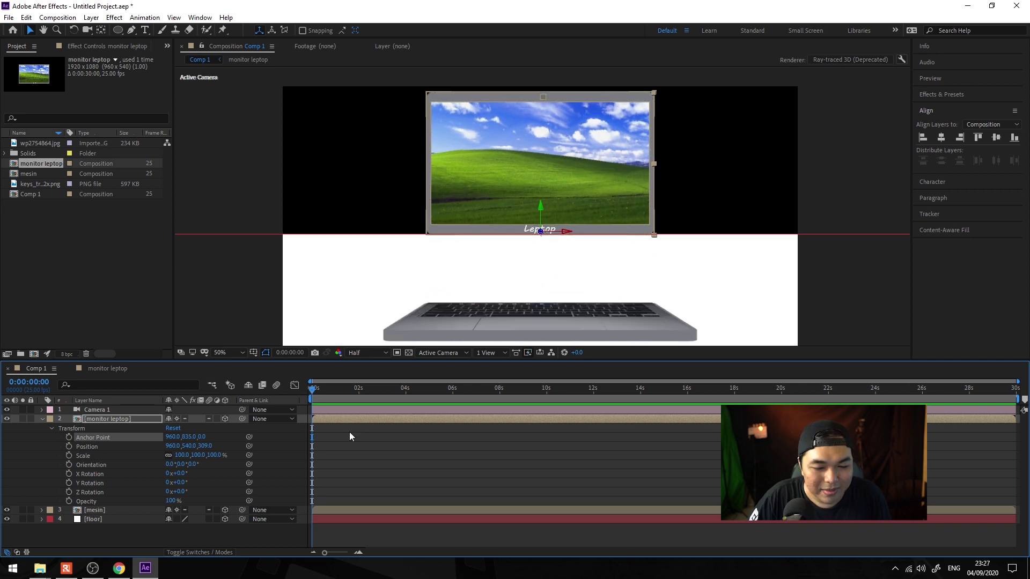
left_click(104, 448)
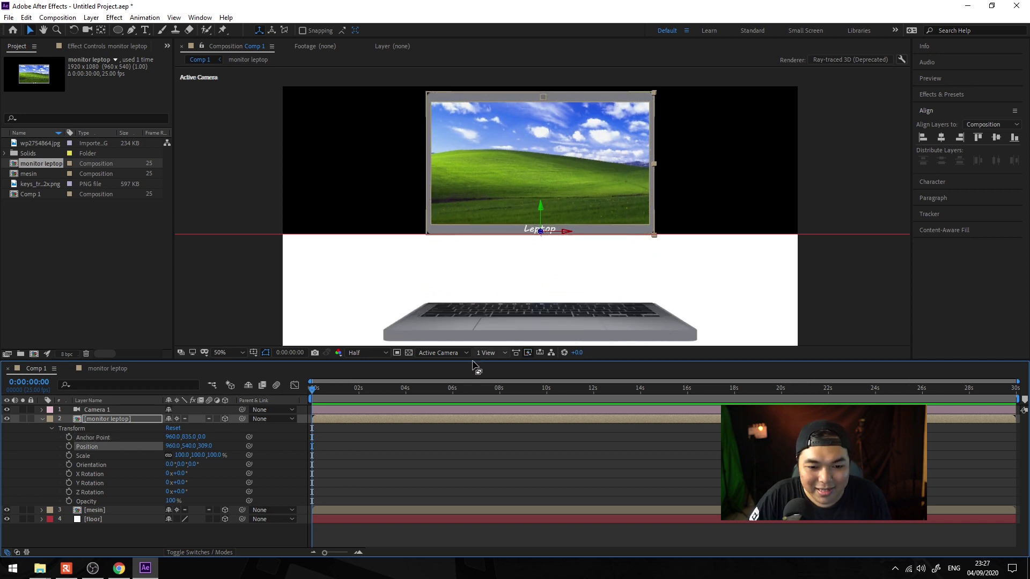
Step: Switch to 4 Views and drag the monitor down in the Right view onto the keyboard base
left_click(489, 353)
left_click(499, 402)
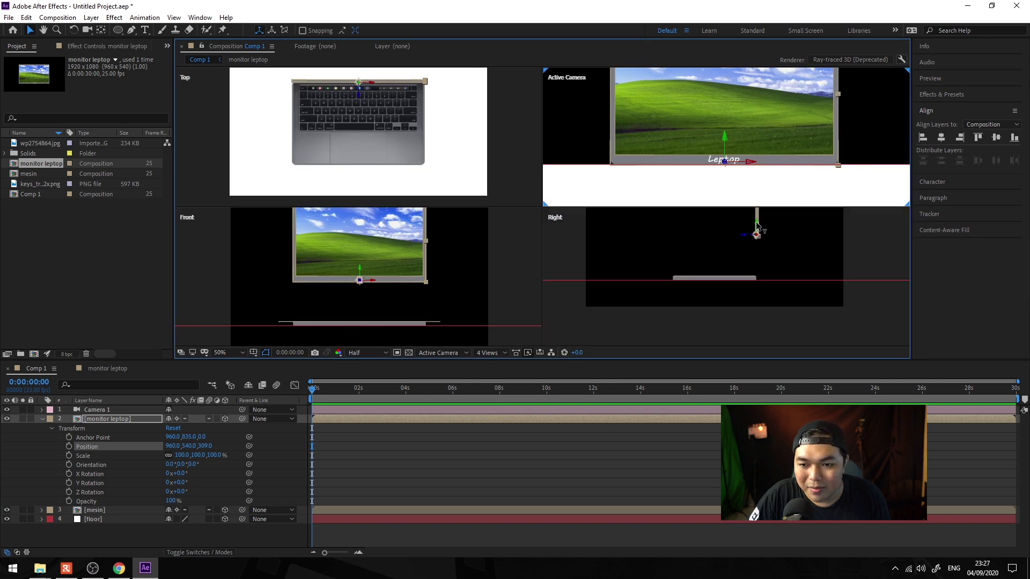
left_click_drag(756, 226, 763, 285)
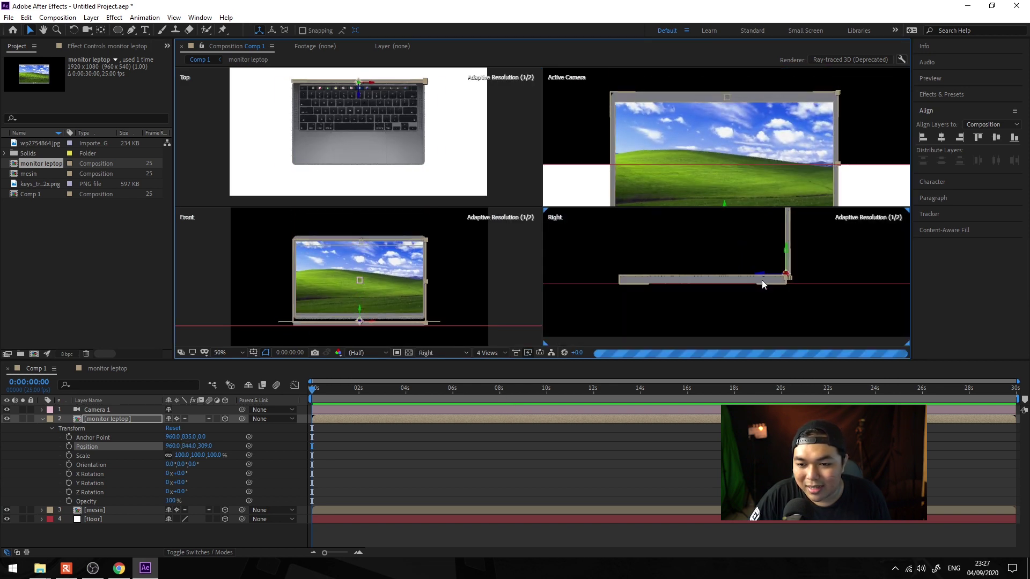
scroll(763, 284, "up", 4)
left_click_drag(660, 280, 758, 276)
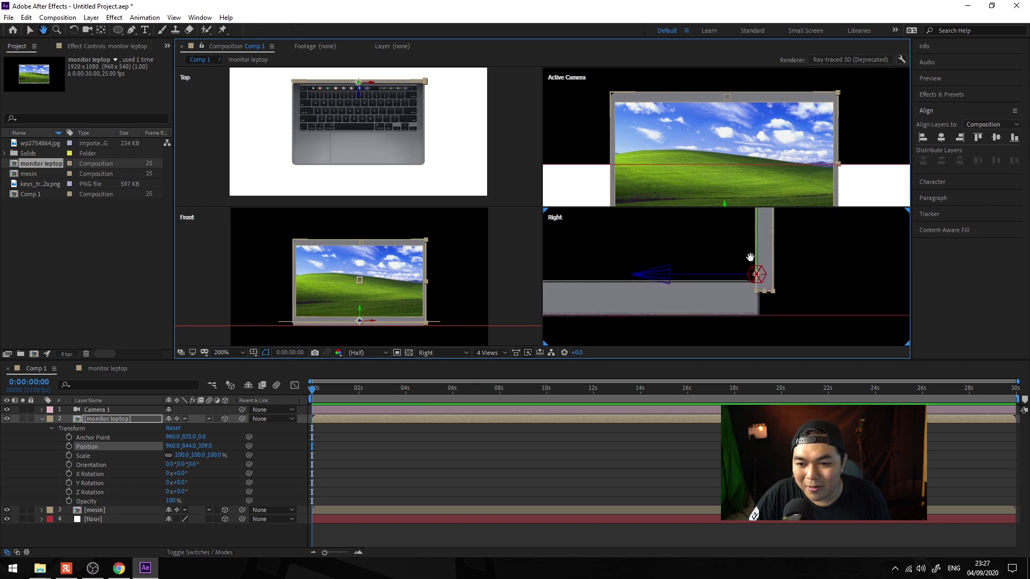
scroll(750, 258, "down", 2)
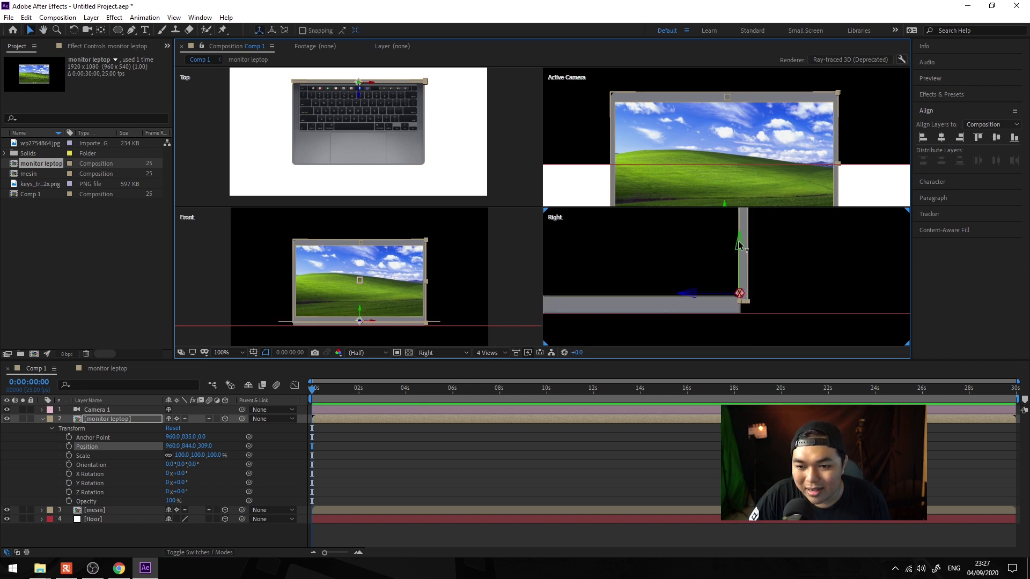
left_click_drag(737, 241, 738, 241)
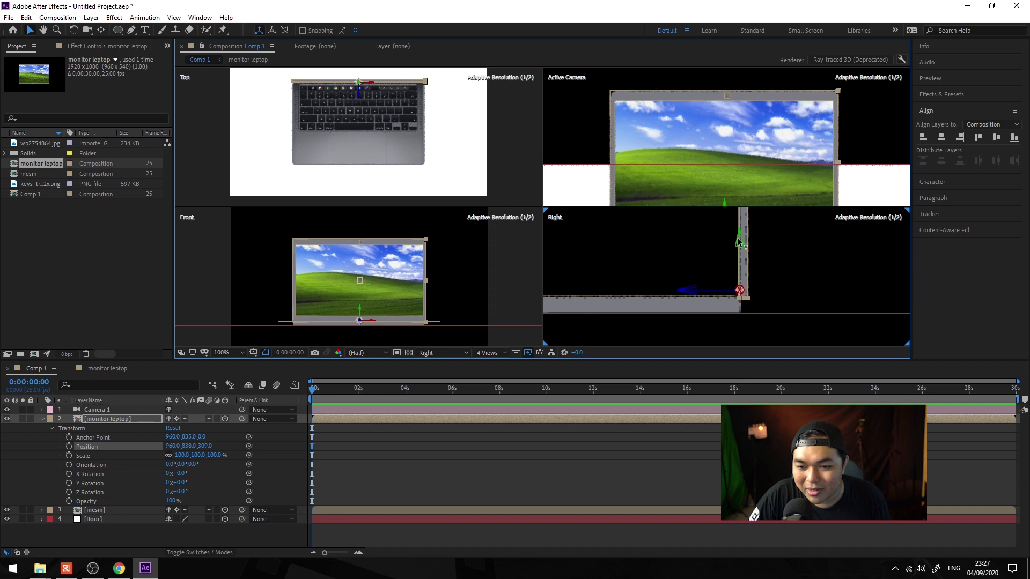
Step: Zoom in to check the hinge at Position 960, 835, 309, then return to 1 View
scroll(739, 236, "up", 4)
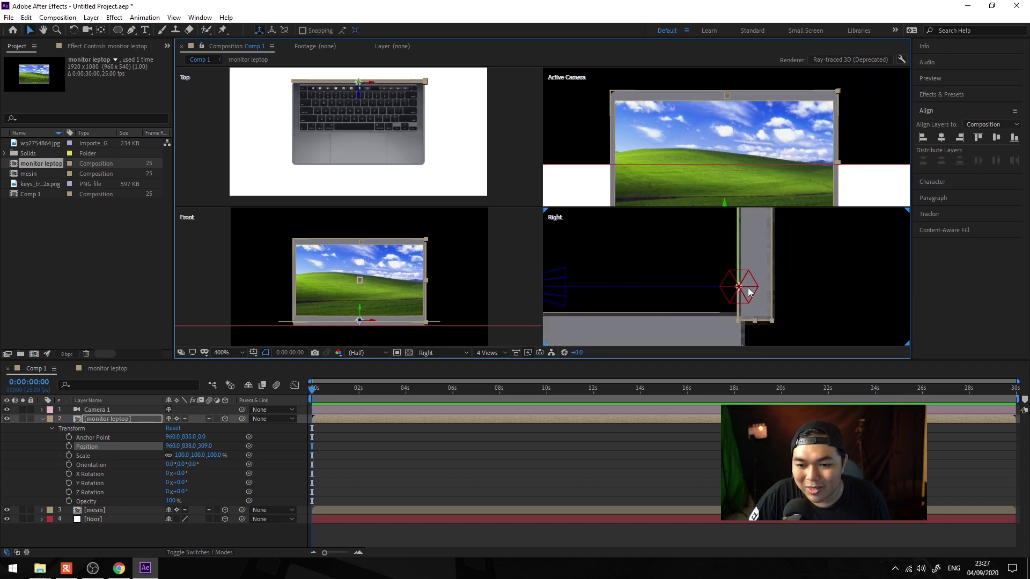
scroll(742, 289, "down", 2)
scroll(740, 284, "down", 2)
scroll(746, 268, "down", 2)
key("v")
scroll(747, 260, "down", 3)
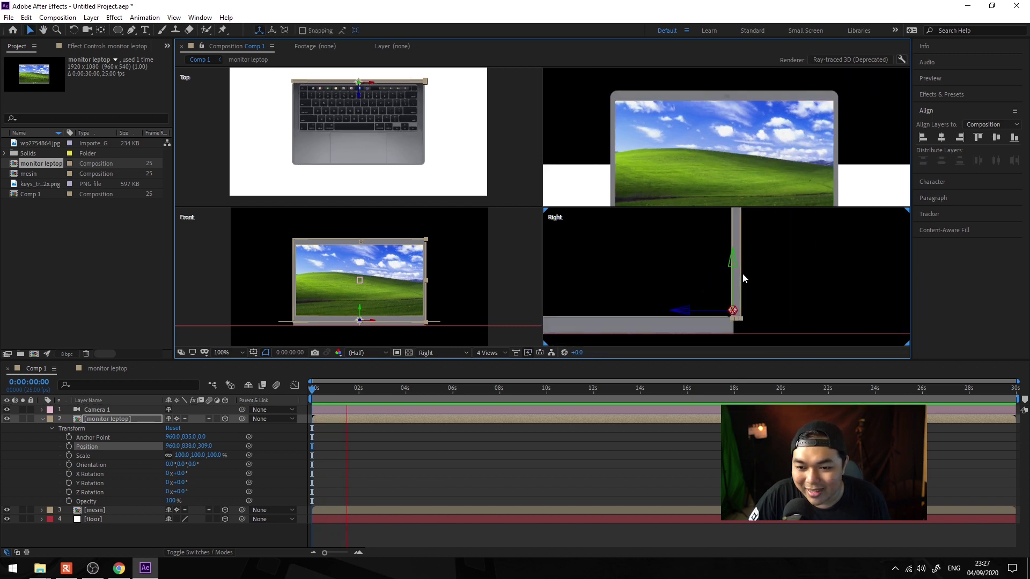
left_click(457, 387)
left_click(505, 354)
left_click(498, 379)
left_click(452, 355)
left_click(455, 366)
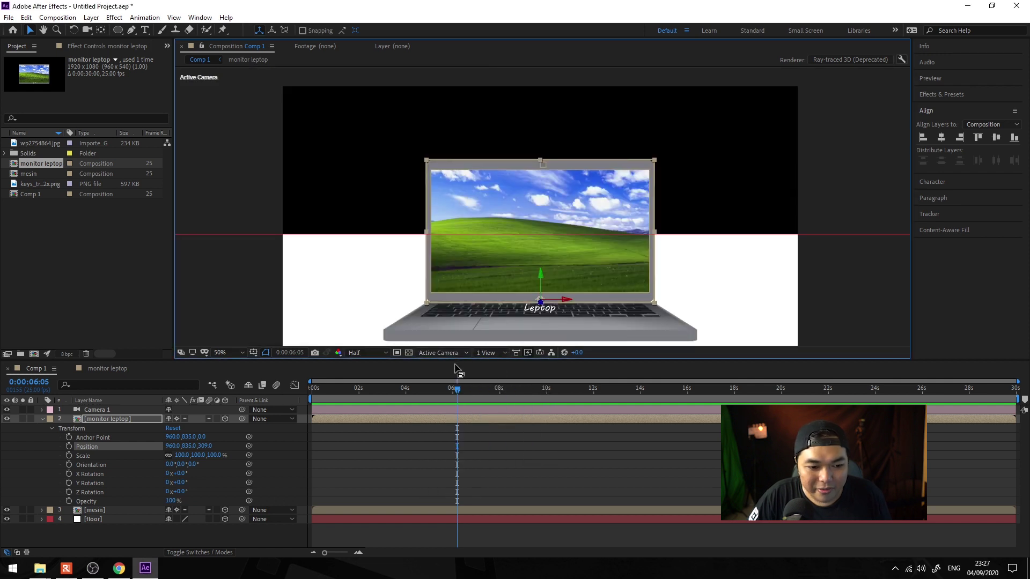
Step: Tilt the monitor leptop back on its hinge, then return its X Rotation to 0°
left_click(102, 475)
mouse_move(178, 474)
left_mouse_down()
mouse_move(234, 472)
mouse_move(221, 472)
left_mouse_up()
scroll(539, 304, "up", 4)
scroll(540, 215, "up", 5)
left_click_drag(535, 204, 574, 156)
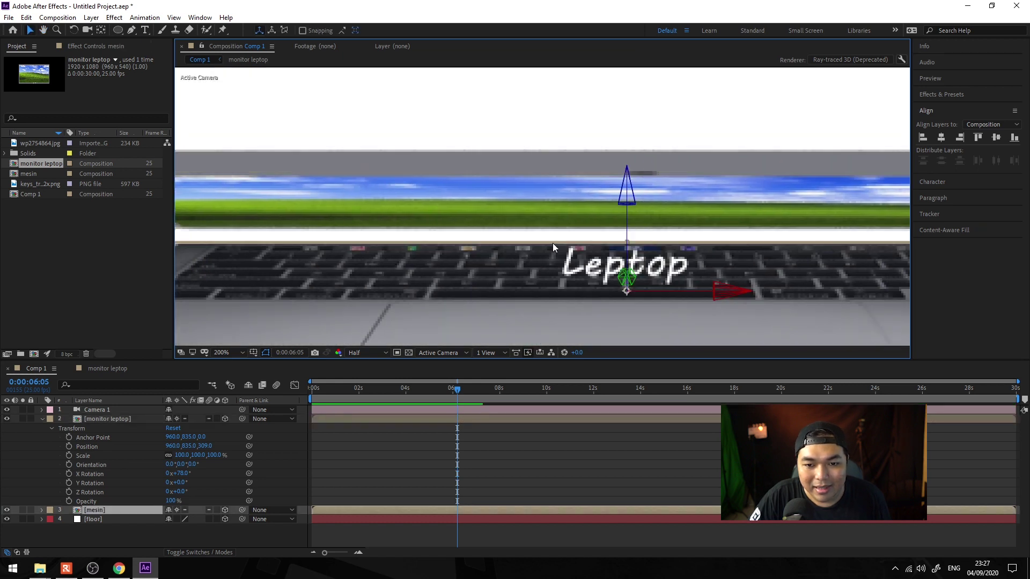
scroll(568, 225, "left", 3)
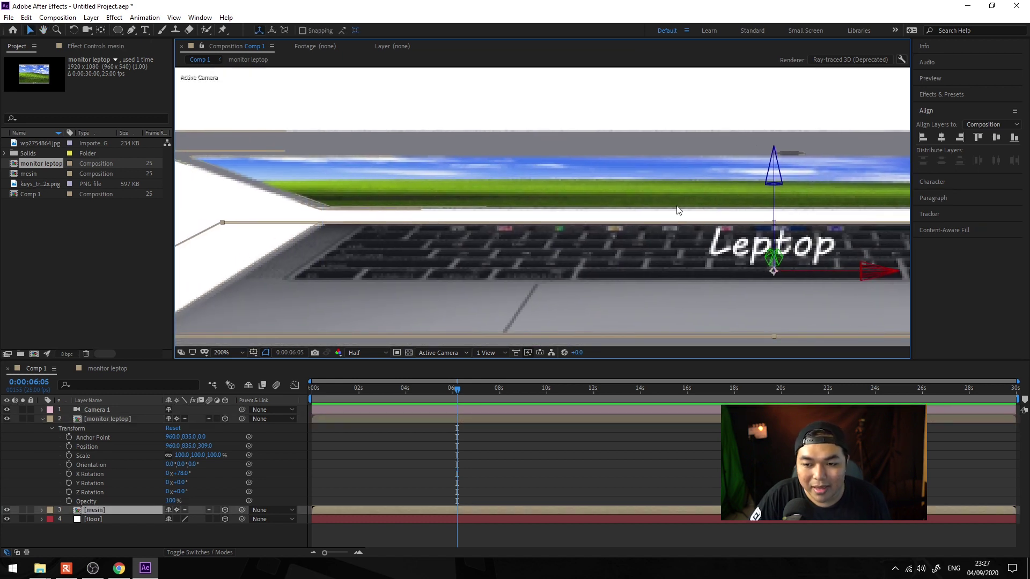
left_click(121, 472)
scroll(782, 203, "up", 2)
mouse_move(781, 204)
left_mouse_down()
mouse_move(625, 199)
mouse_move(530, 214)
left_mouse_up()
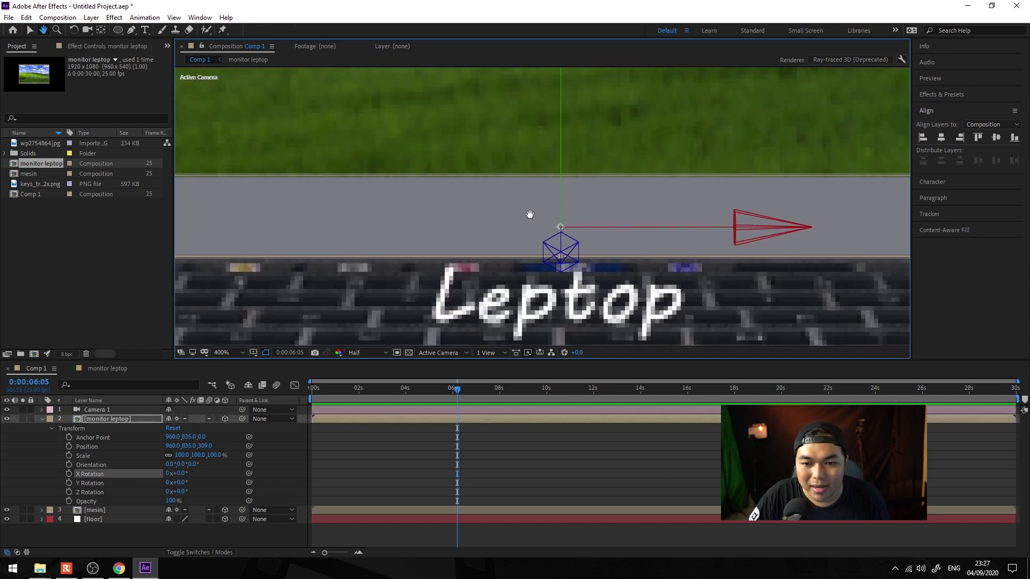
Step: Lower the monitor leptop anchor point to 960, 851, 0 and bring up the View Layout choices
key("v")
left_click(108, 369)
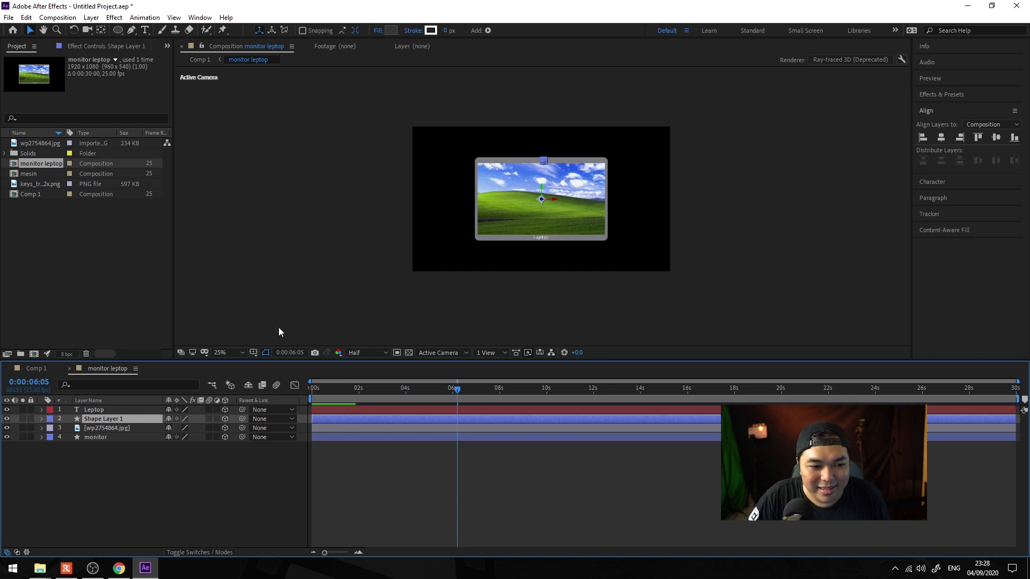
left_click(36, 368)
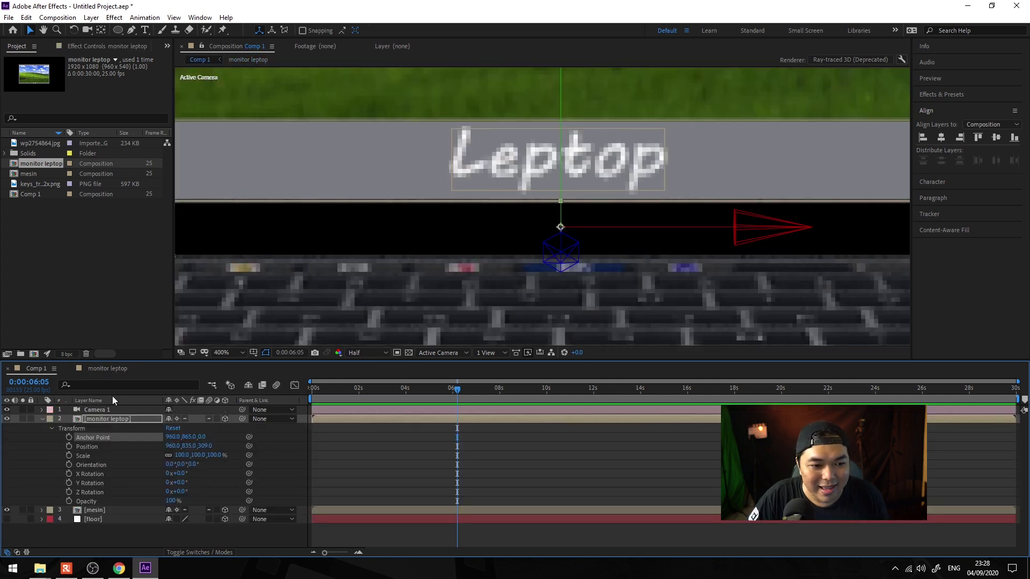
left_click(102, 368)
left_click(430, 354)
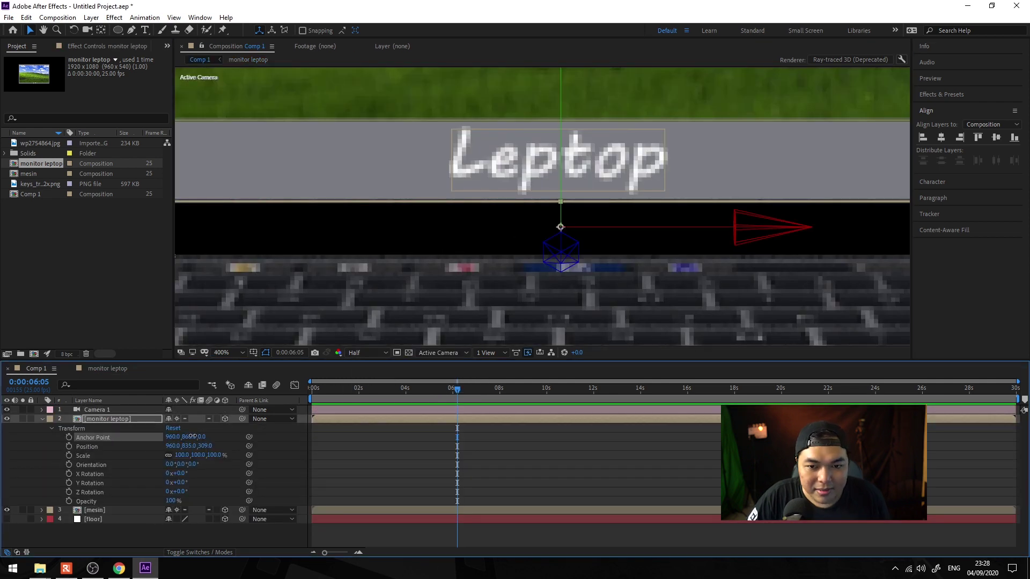
left_click_drag(192, 437, 178, 438)
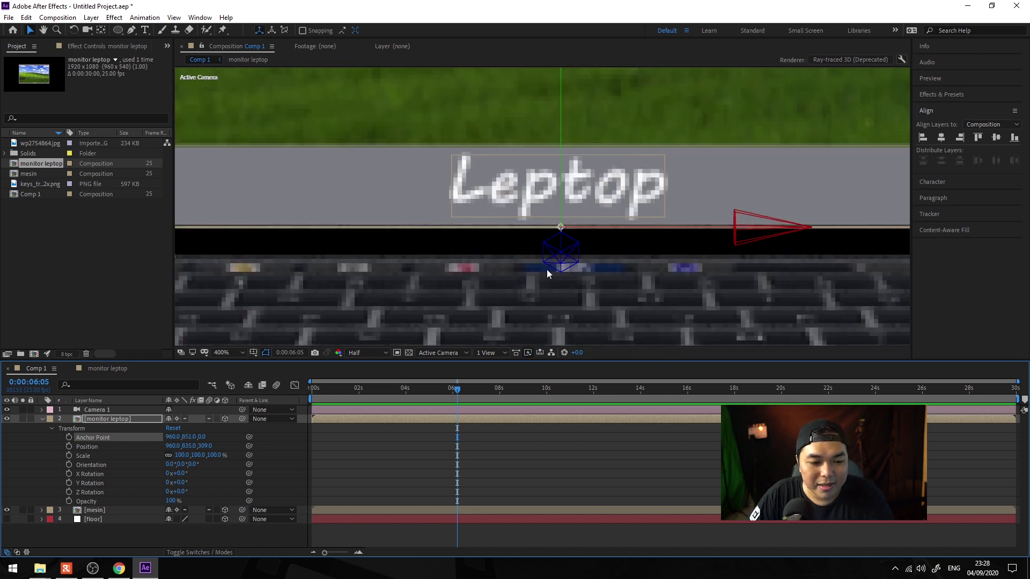
left_click(476, 353)
Step: Switch Comp 1 to 4 Views and lower the monitor onto the keyboard base
left_click(510, 406)
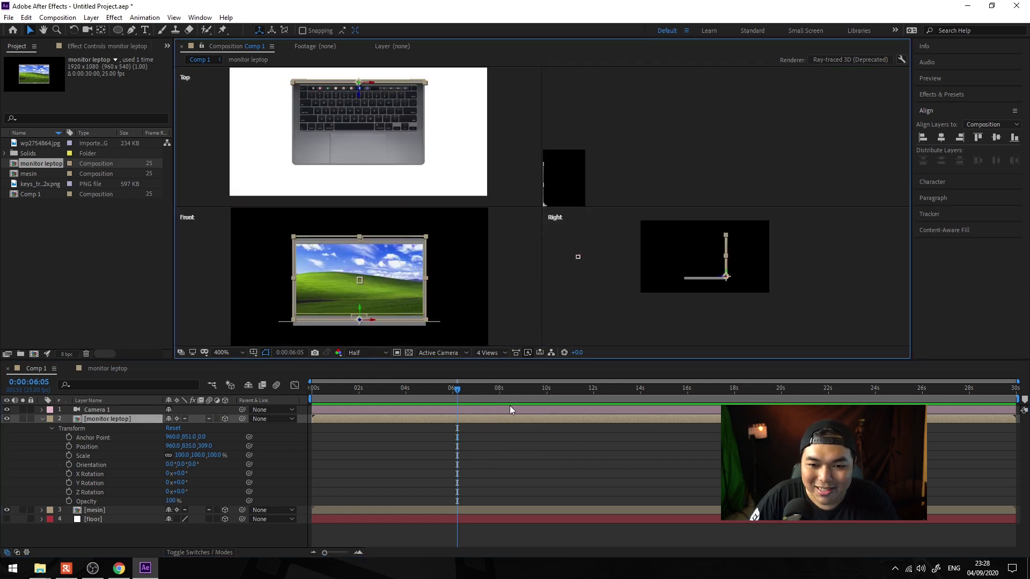
scroll(747, 263, "up", 2)
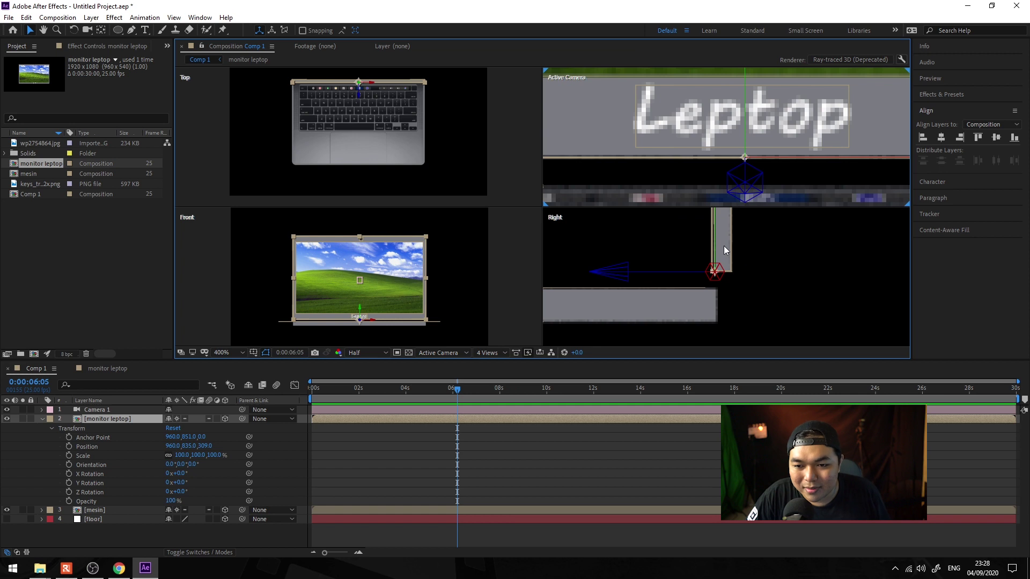
left_click_drag(715, 231, 713, 251)
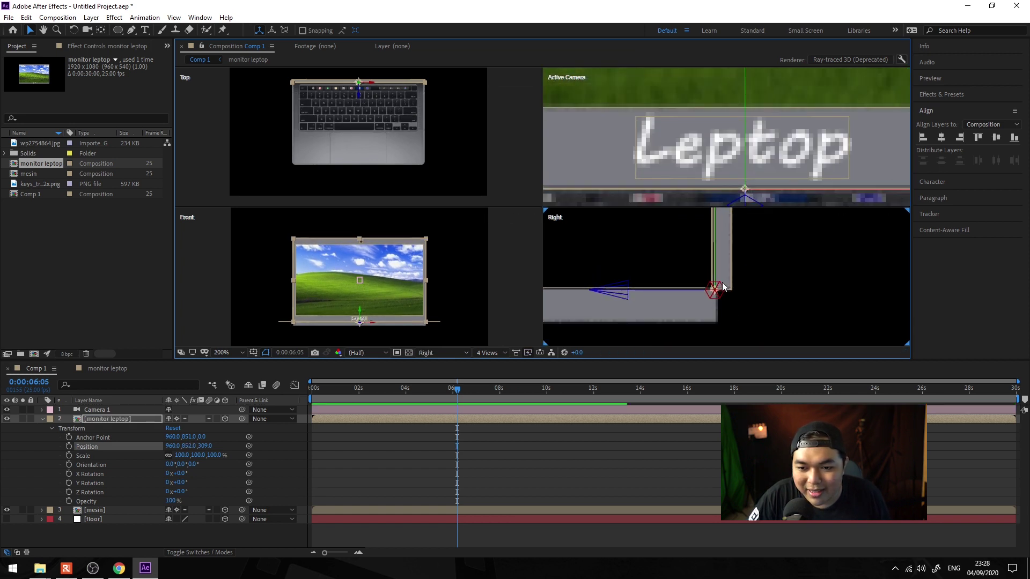
Step: Tilt the monitor forward to about 75° X Rotation and return to 1 View
left_click(136, 456)
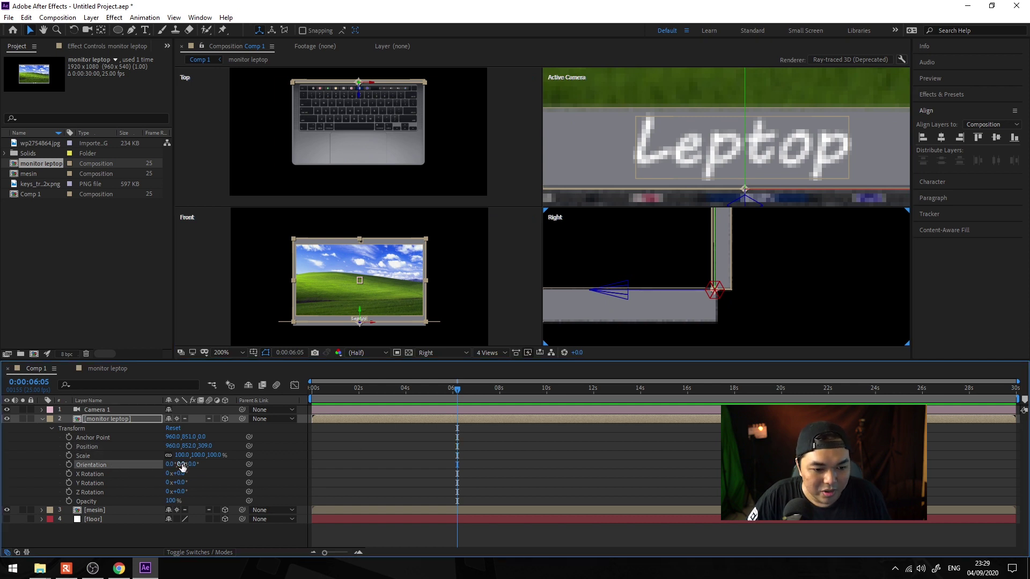
left_click(122, 475)
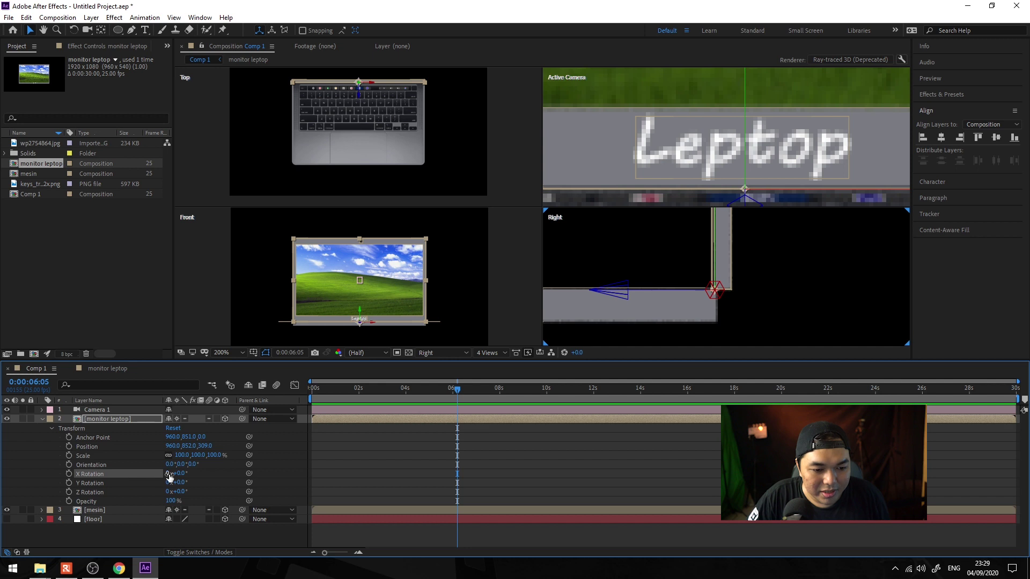
left_click_drag(177, 474, 232, 479)
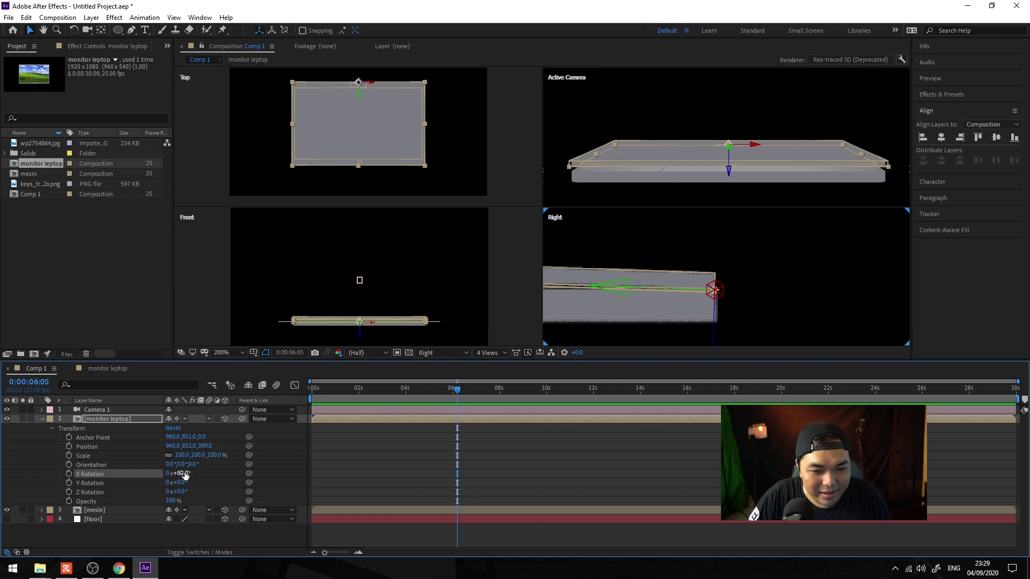
left_click_drag(185, 474, 186, 473)
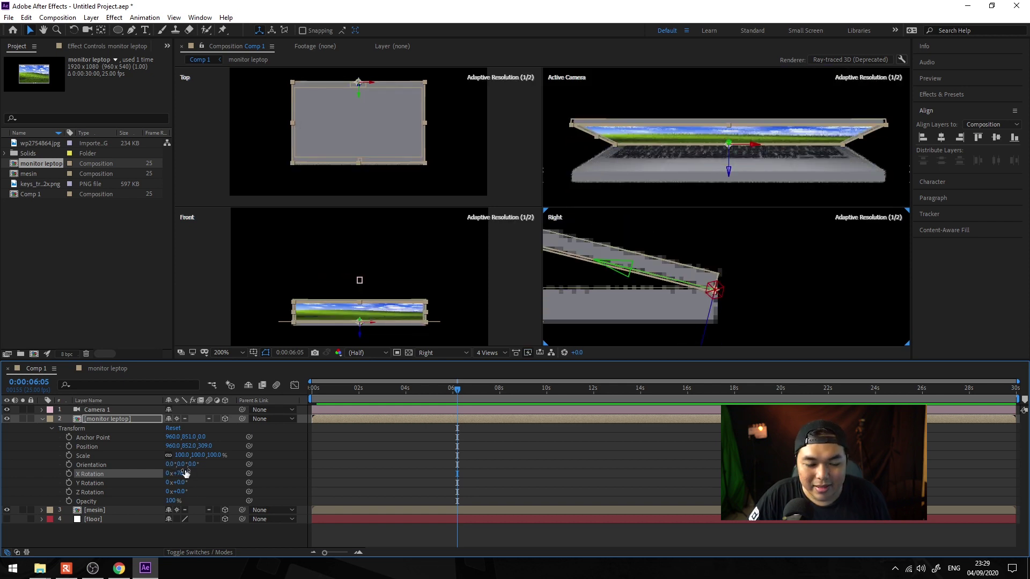
left_click(489, 353)
left_click(498, 372)
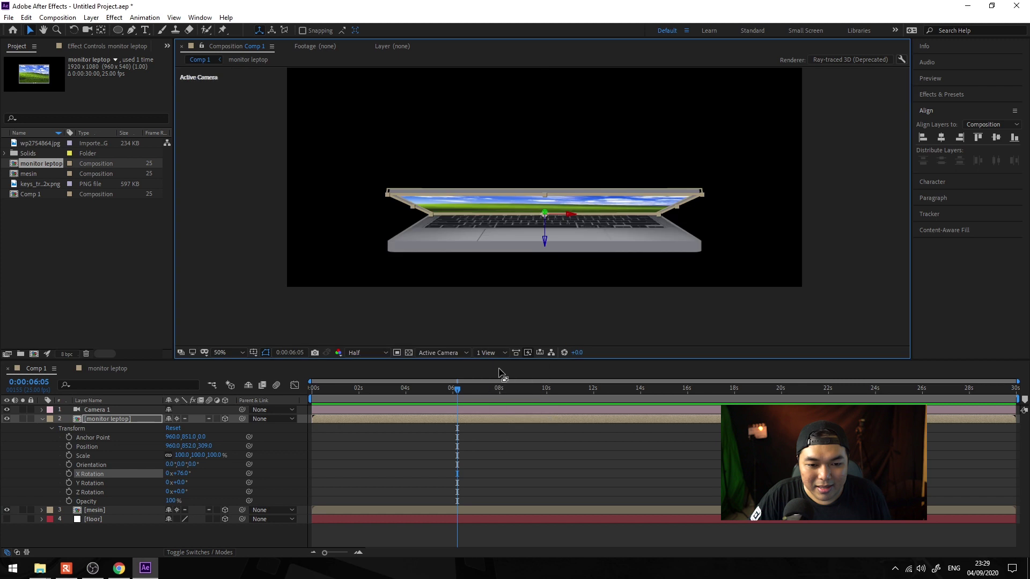
Step: Set the monitor's X Rotation to 90° so it folds flat, then collapse its transform properties
left_click(183, 474)
type("0")
key("Return")
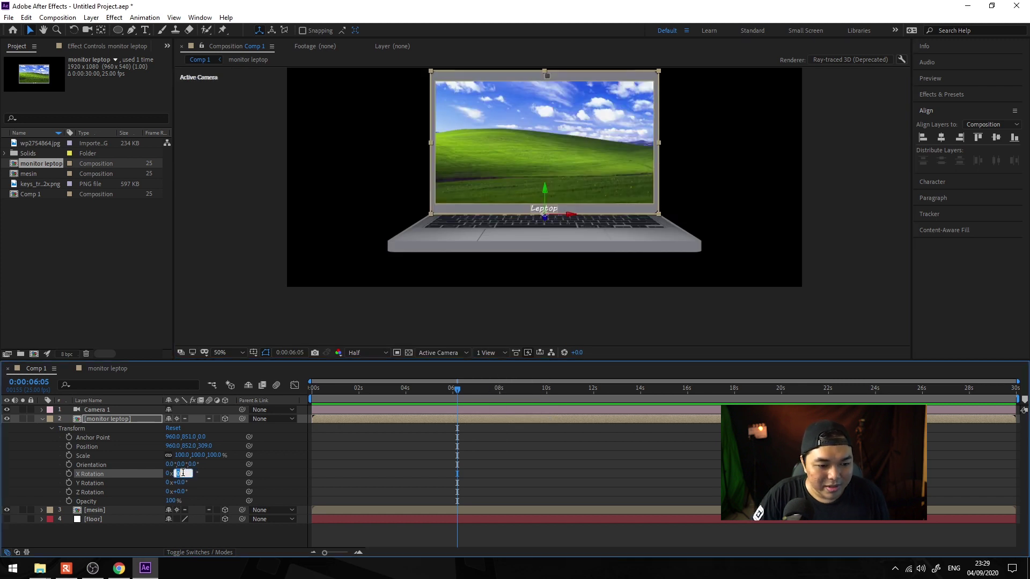
type("90")
key("Return")
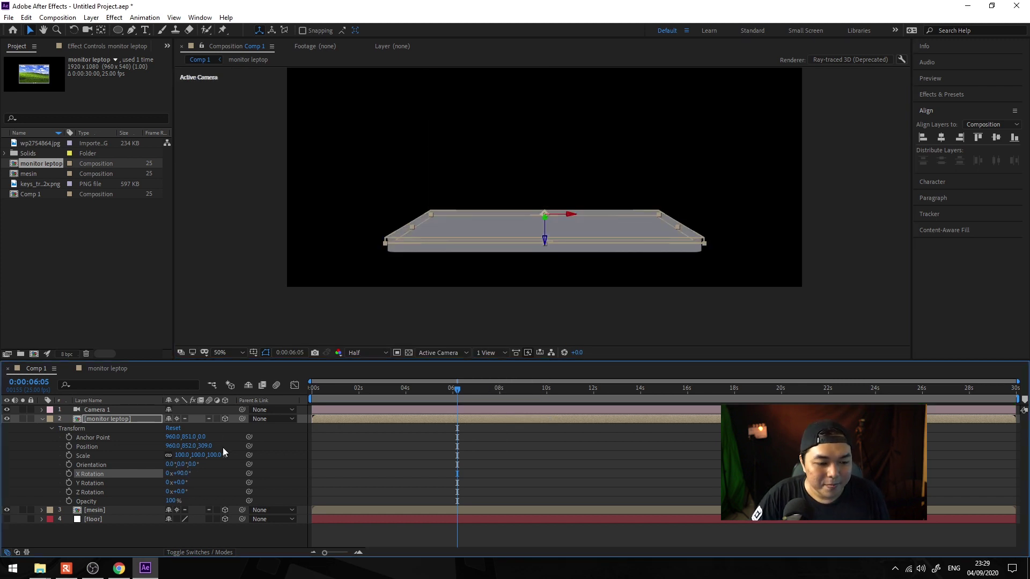
left_click(41, 418)
Step: Create Spot Light 1 at 90% intensity with a warm FFF6E6 light colour
left_click(90, 471)
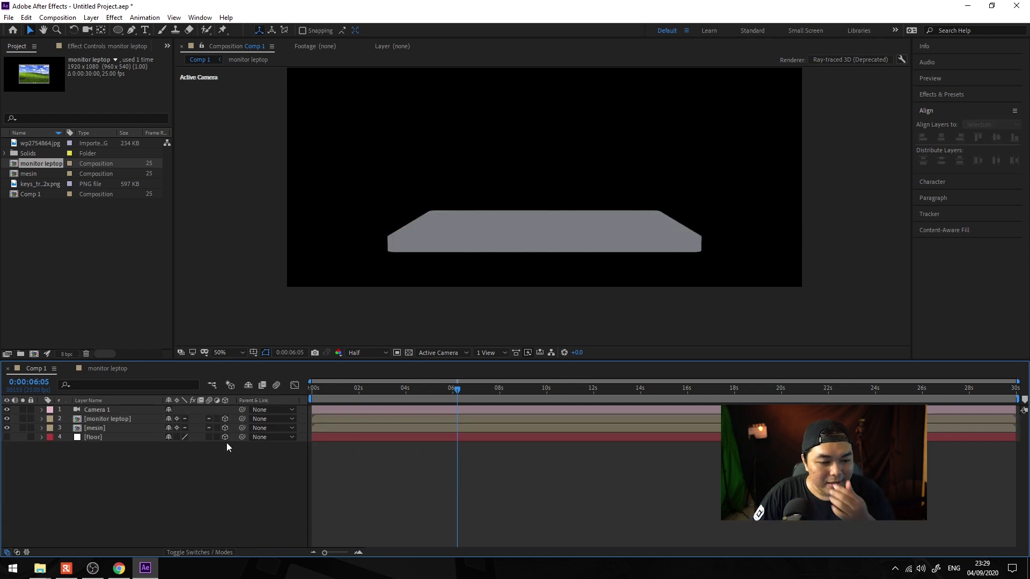
right_click(128, 480)
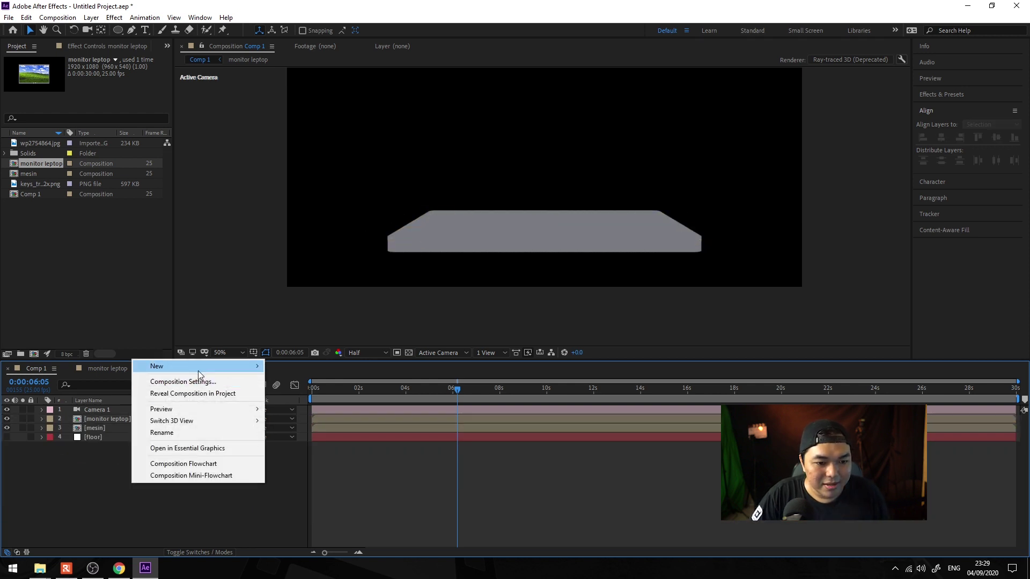
mouse_move(198, 371)
left_click(324, 404)
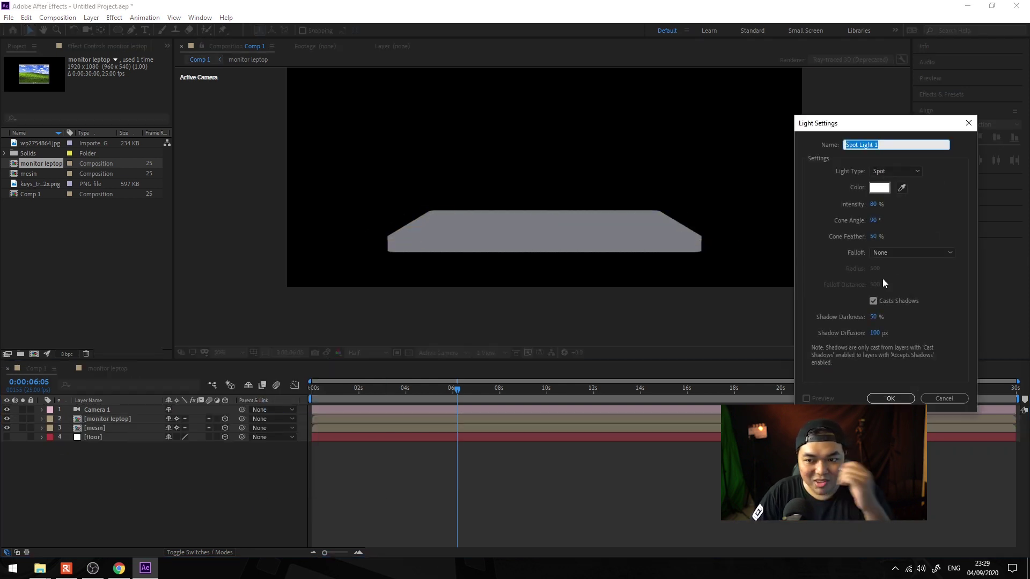
left_click(875, 204)
type("90")
left_click(879, 187)
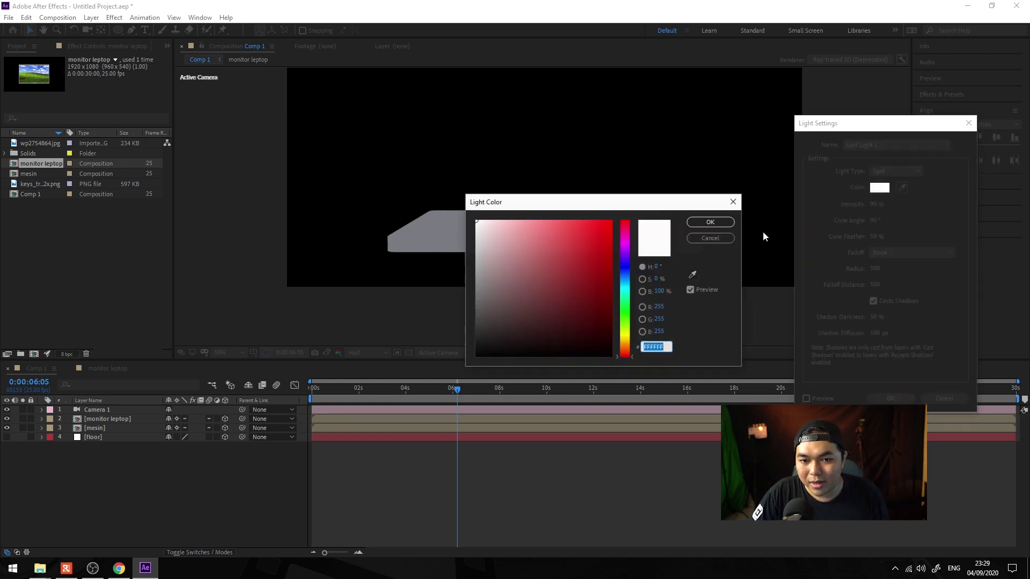
left_click_drag(530, 231, 488, 220)
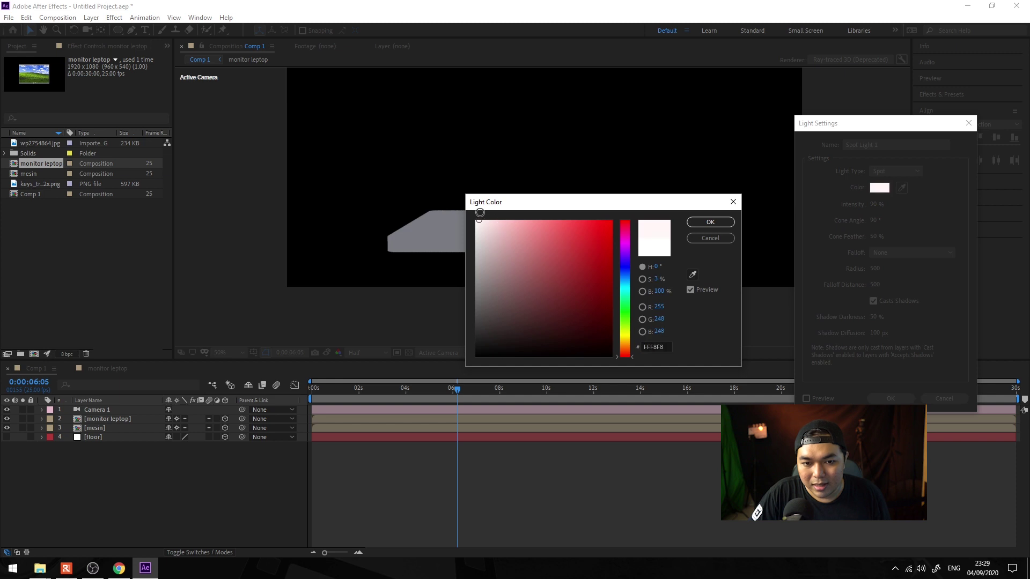
left_click_drag(633, 332, 627, 341)
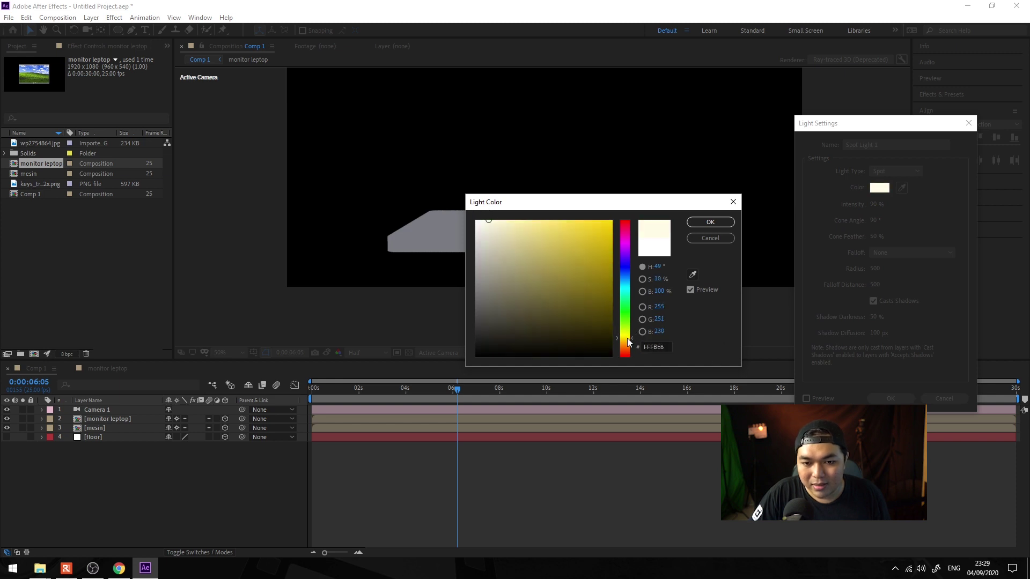
left_click(710, 221)
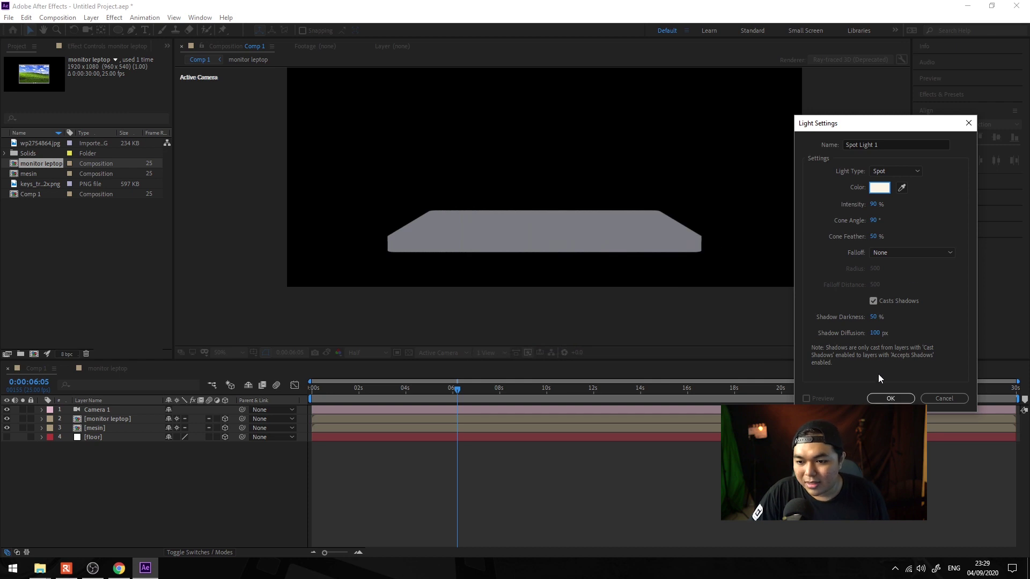
left_click(889, 397)
key("comma")
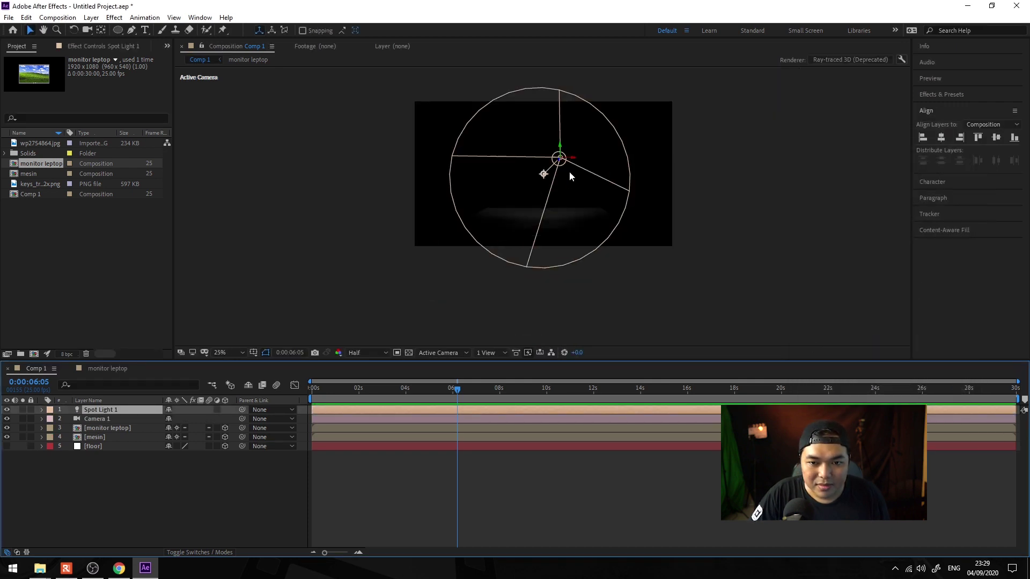
Step: In 4 Views, move Spot Light 1 to the laptop's right side and raise it above the laptop
left_click(497, 354)
left_click(507, 397)
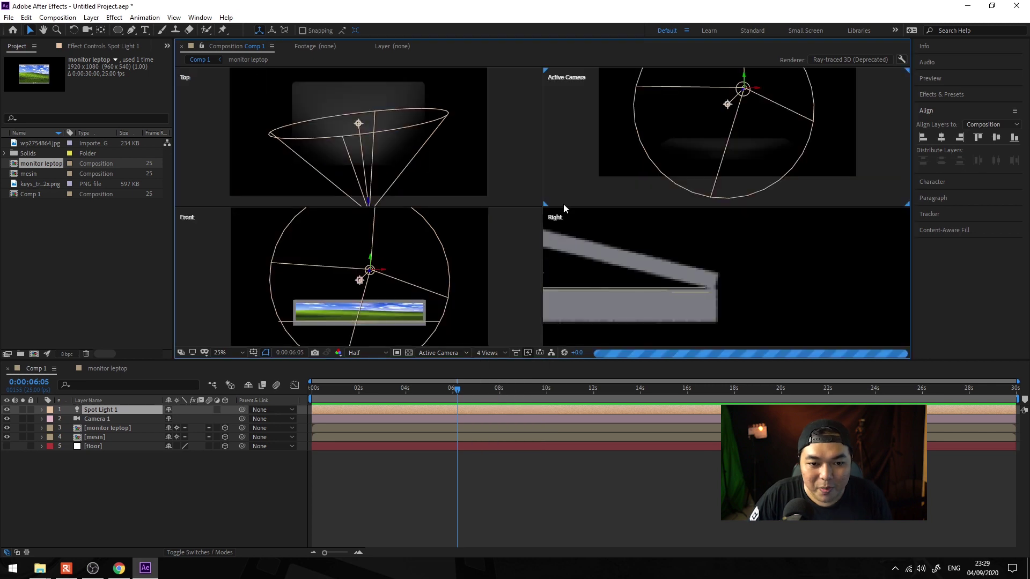
scroll(370, 127, "down", 2)
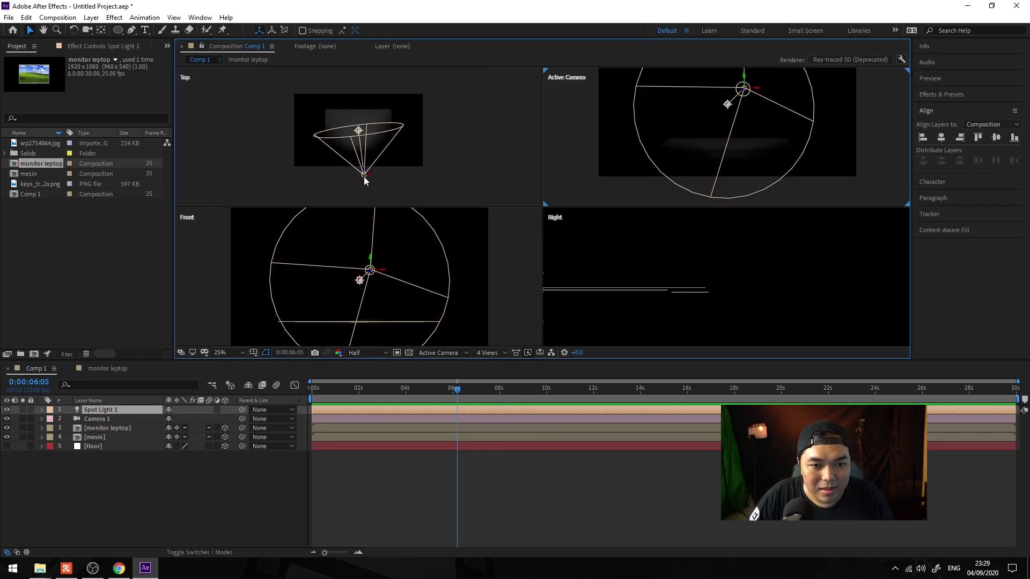
left_click_drag(365, 179, 395, 195)
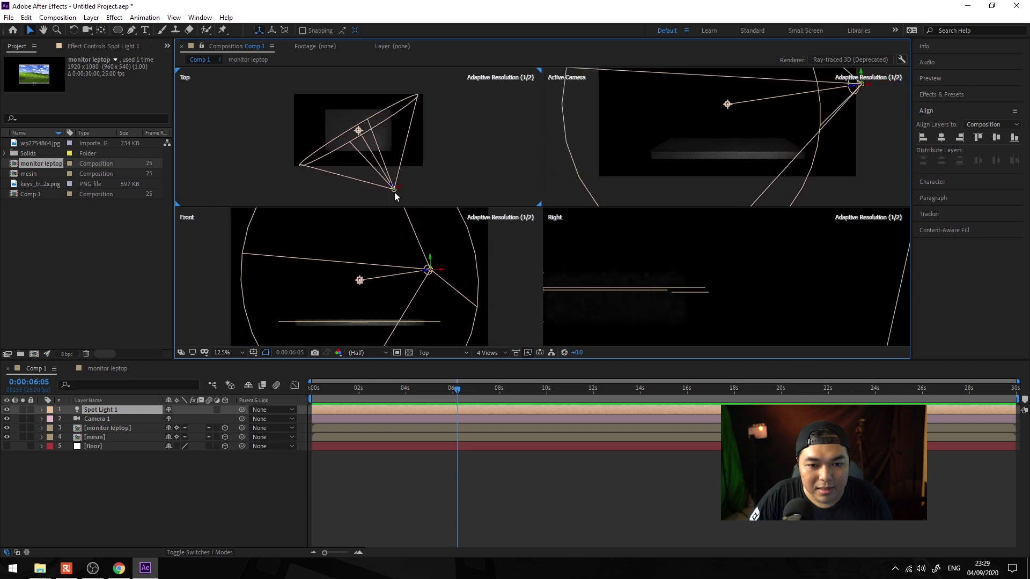
left_click(679, 283)
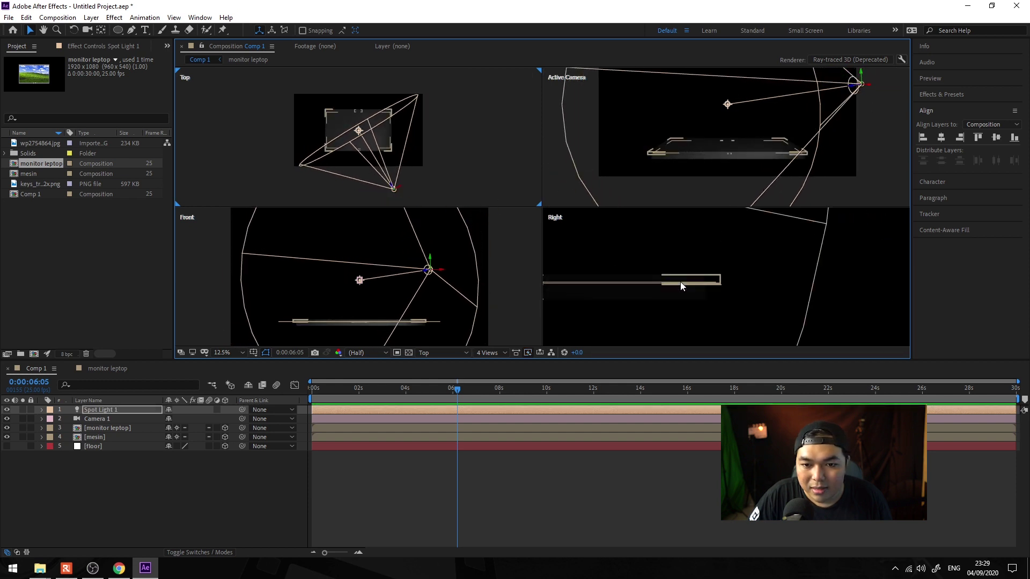
scroll(680, 281, "down", 5)
left_click_drag(562, 229, 571, 196)
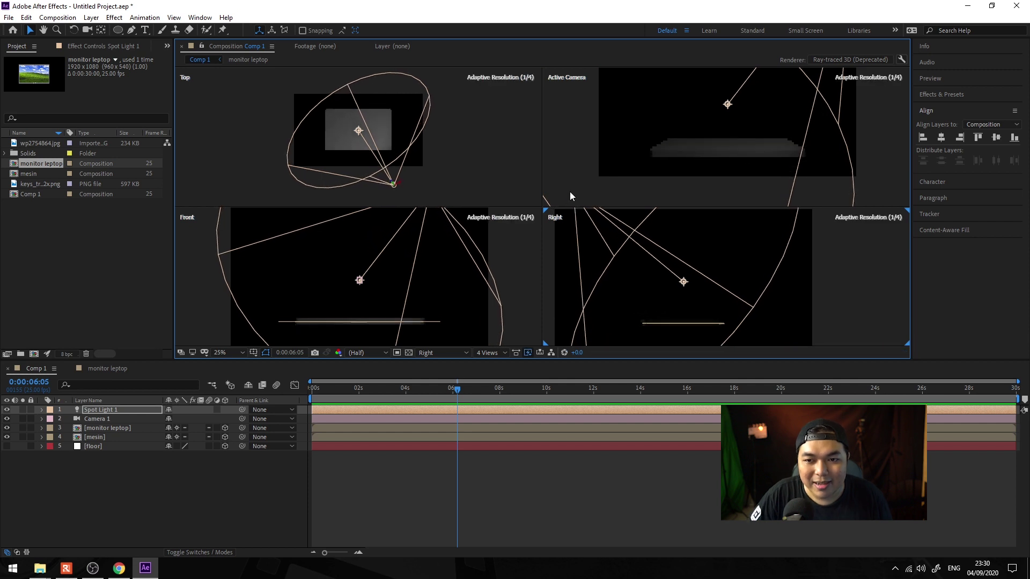
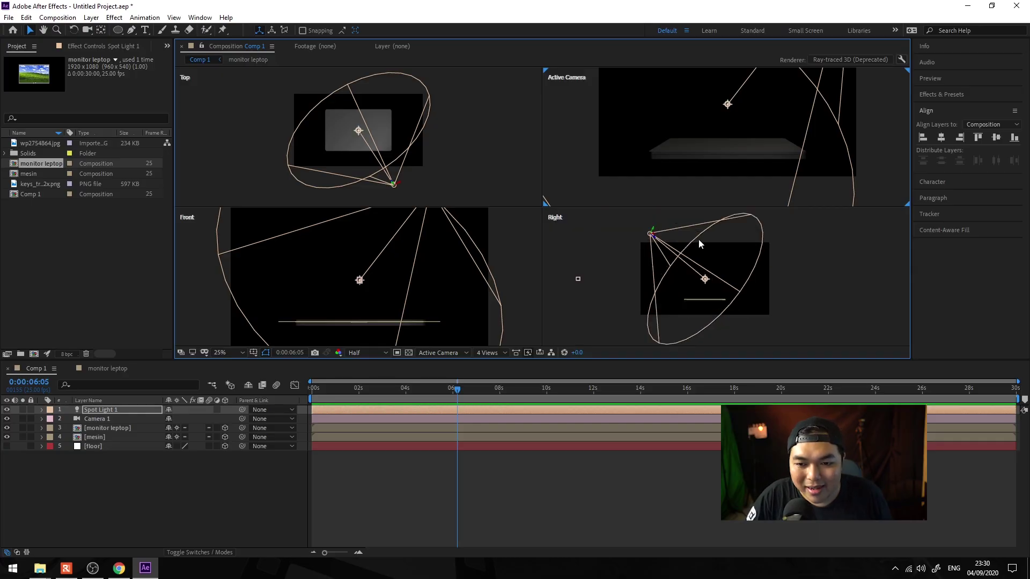
Step: Rename the Spot Light 1 layer to keylight
mouse_move(643, 243)
left_mouse_down()
mouse_move(644, 261)
mouse_move(646, 246)
left_mouse_up()
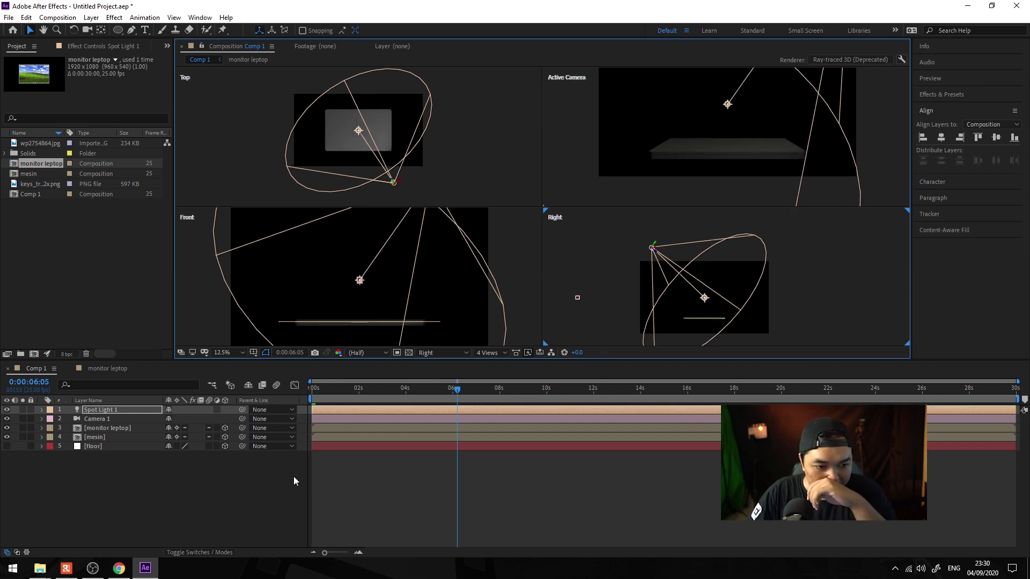
right_click(107, 410)
left_click(124, 400)
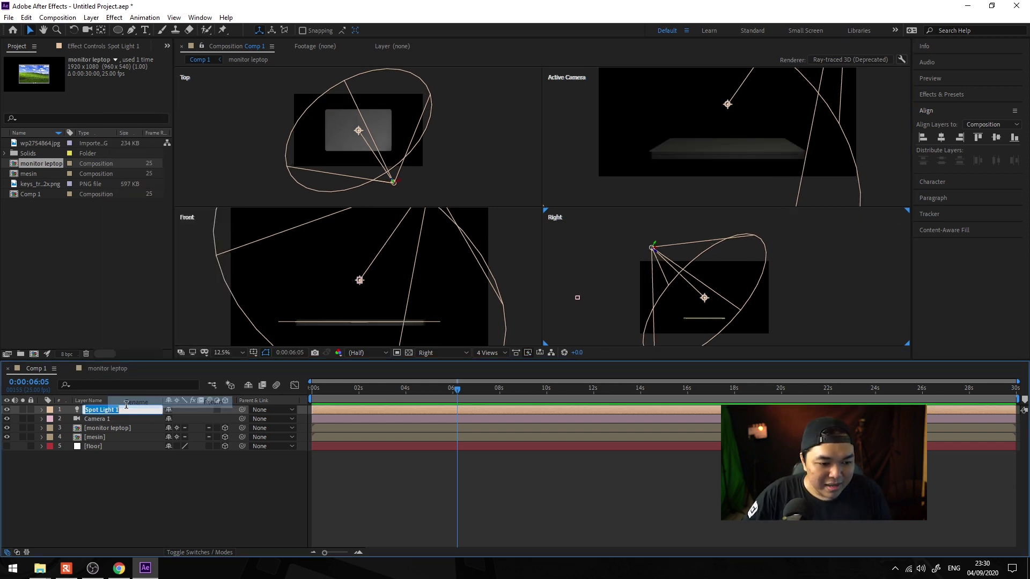
type("keylight")
key("Return")
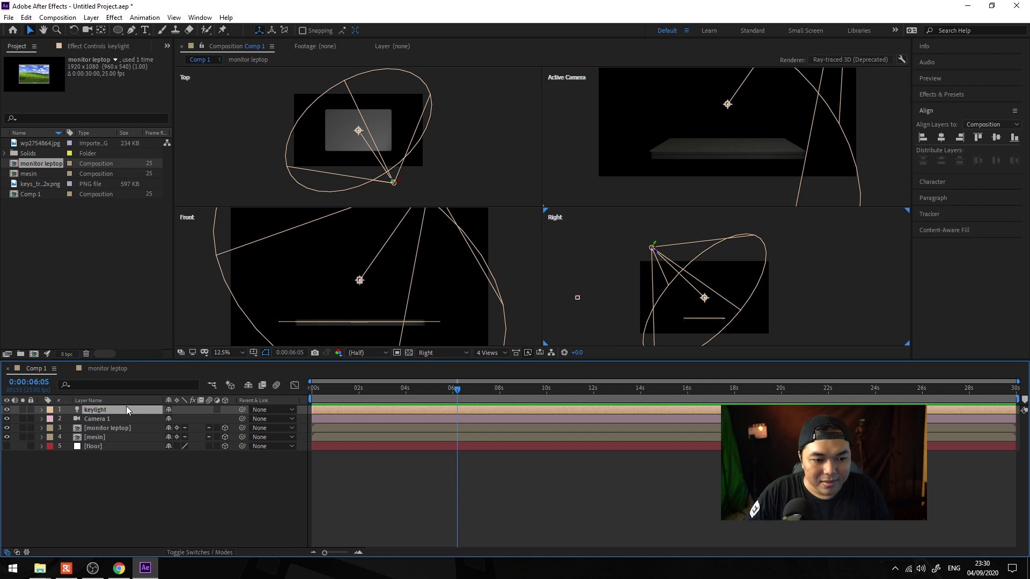
Step: Add a new spot light at intensity 20 and name it fill light
left_click(138, 474)
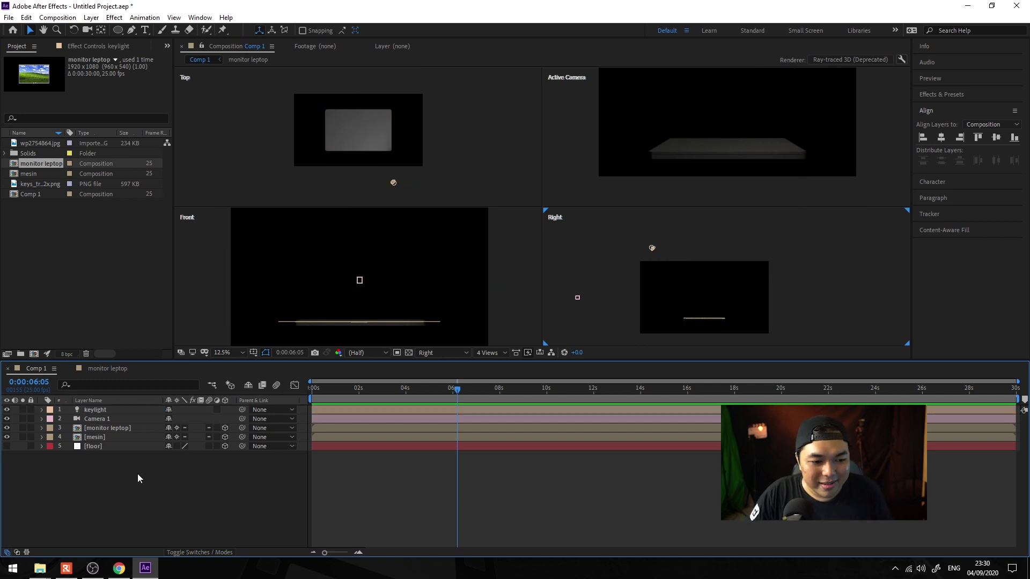
right_click(138, 474)
mouse_move(190, 359)
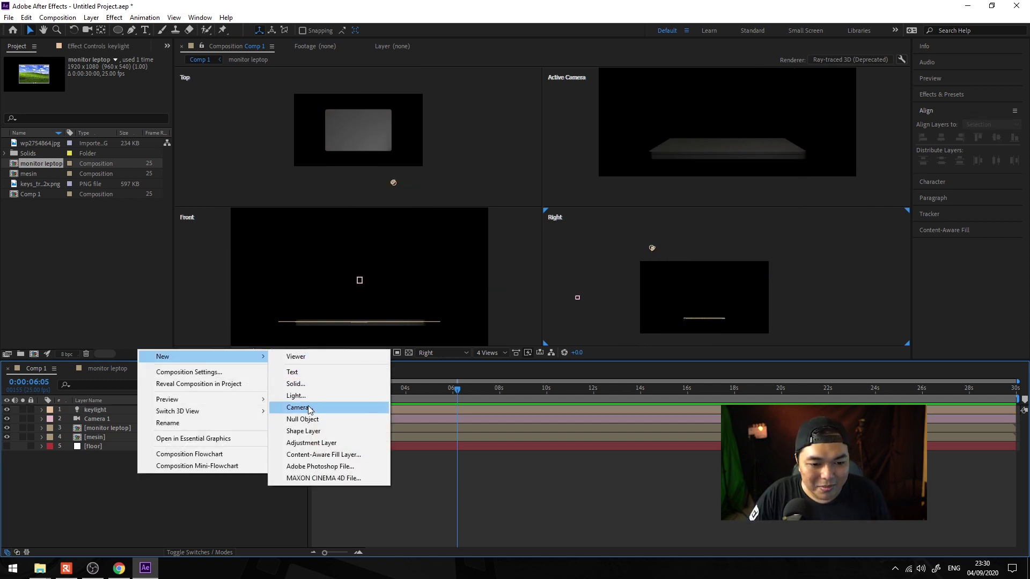
left_click(309, 396)
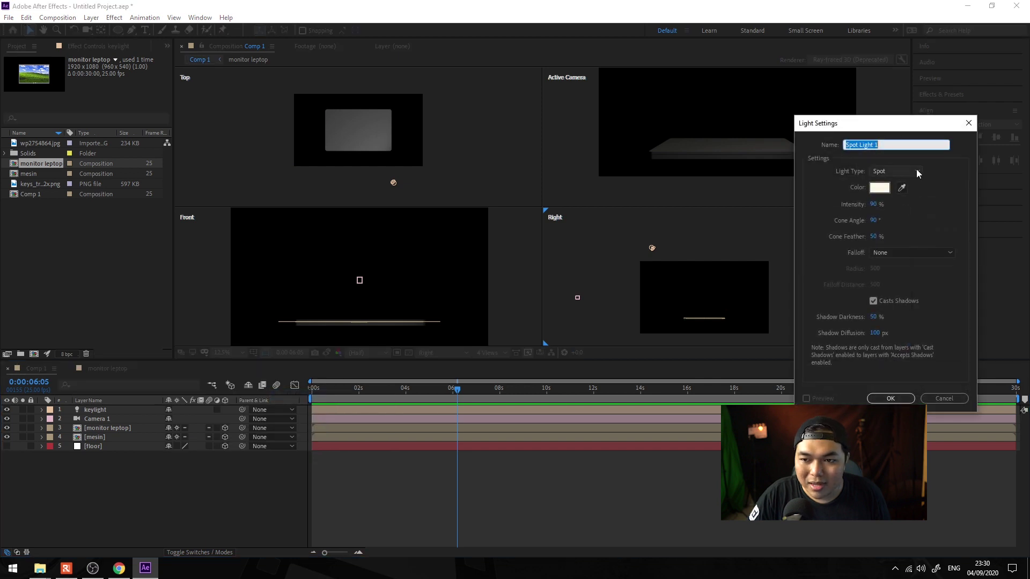
left_click(873, 205)
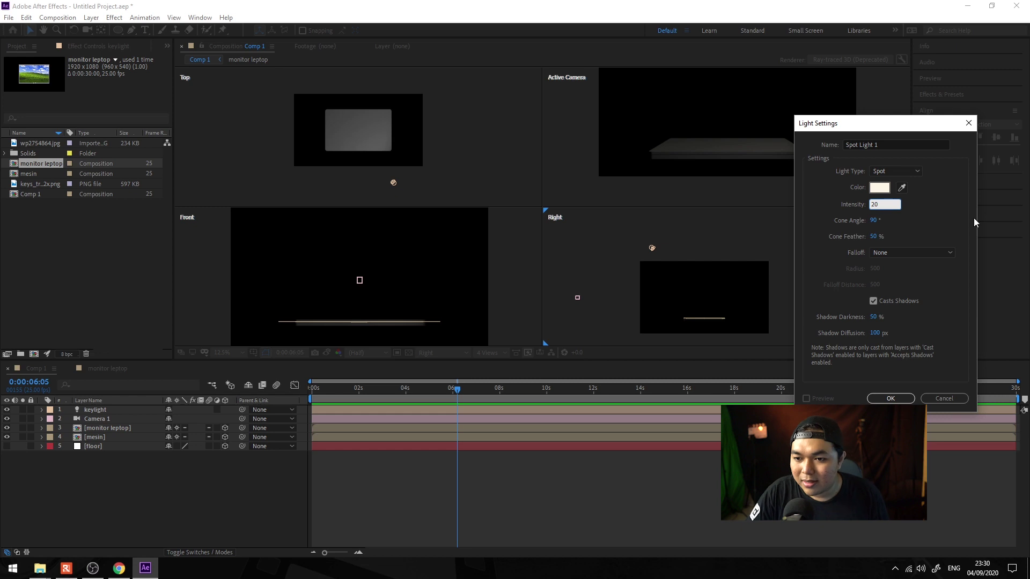
left_click(889, 397)
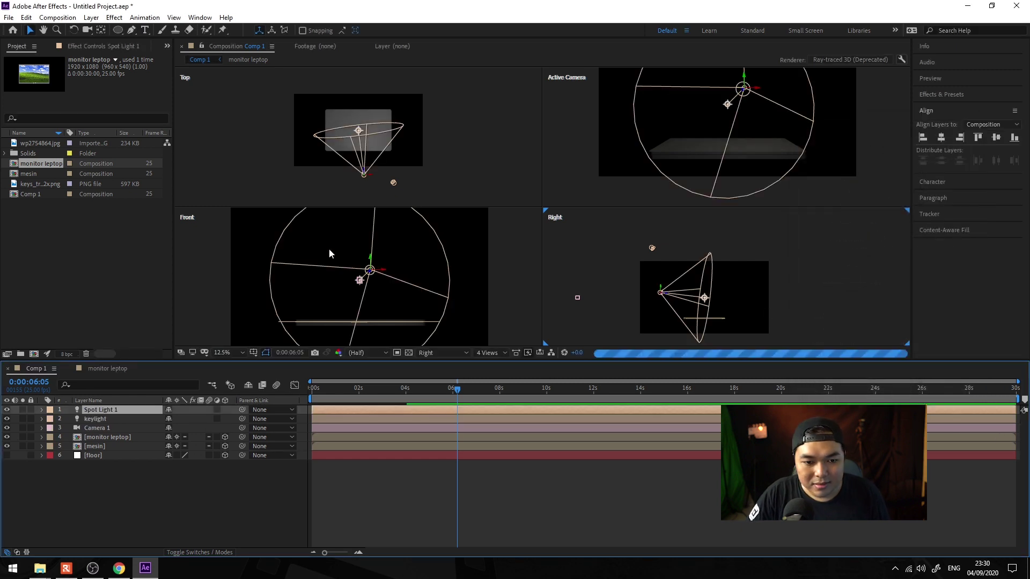
right_click(121, 408)
left_click(149, 399)
type("fill lig")
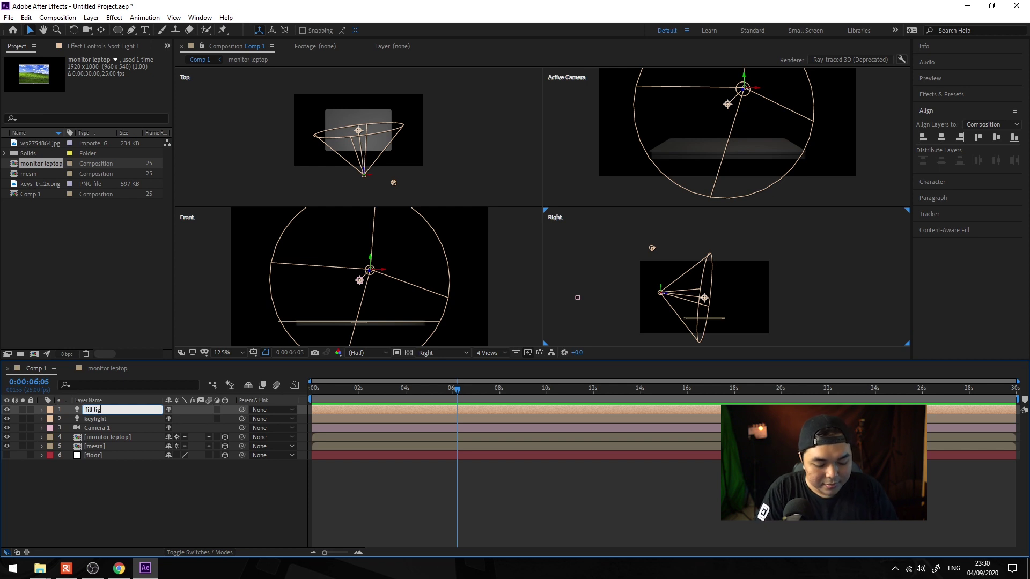
type("ht")
key("Return")
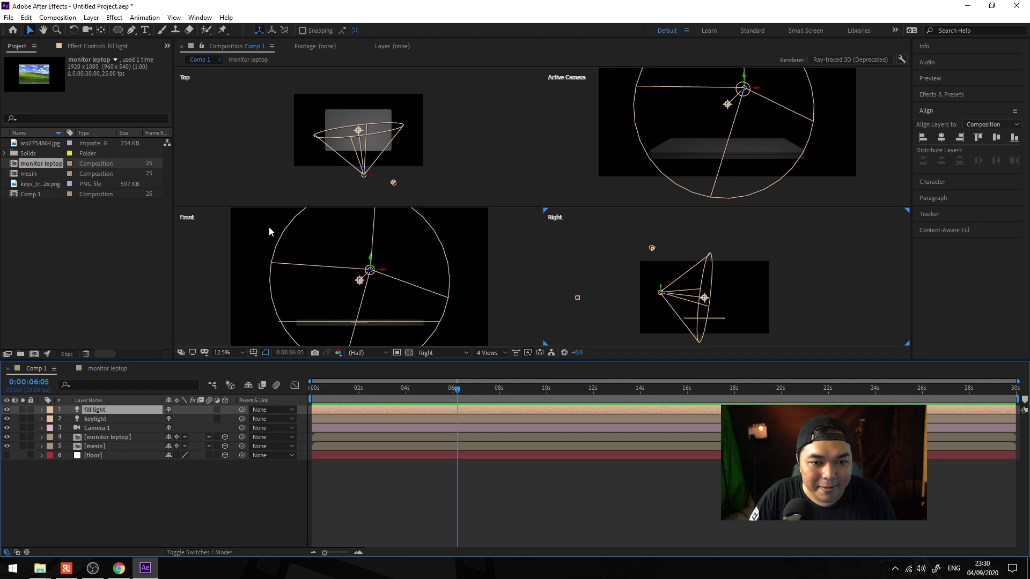
Step: Reposition the fill light left of and higher than the laptop using the Top and Active Camera views
left_click_drag(362, 179, 274, 185)
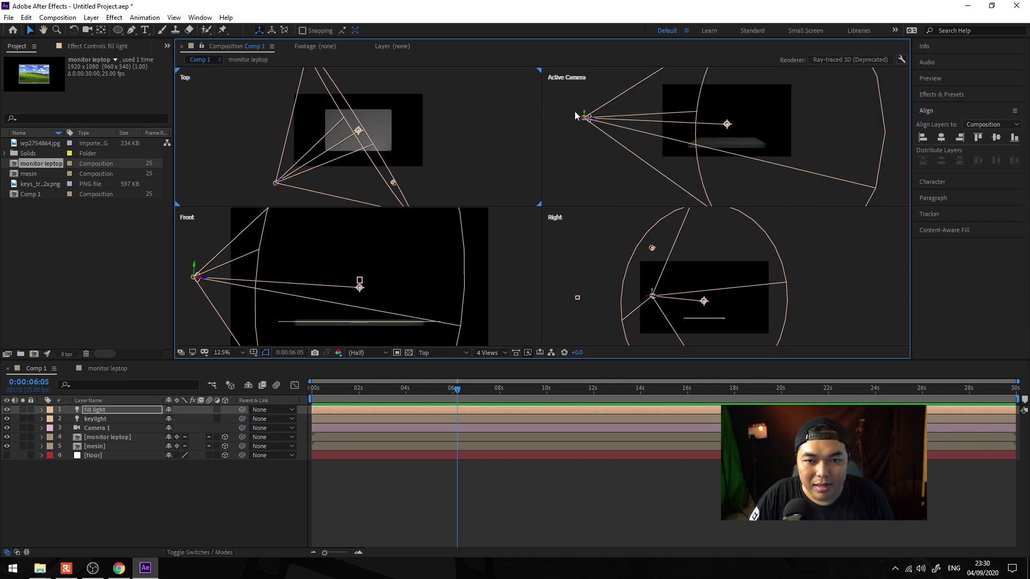
left_click(580, 115)
left_click(584, 117)
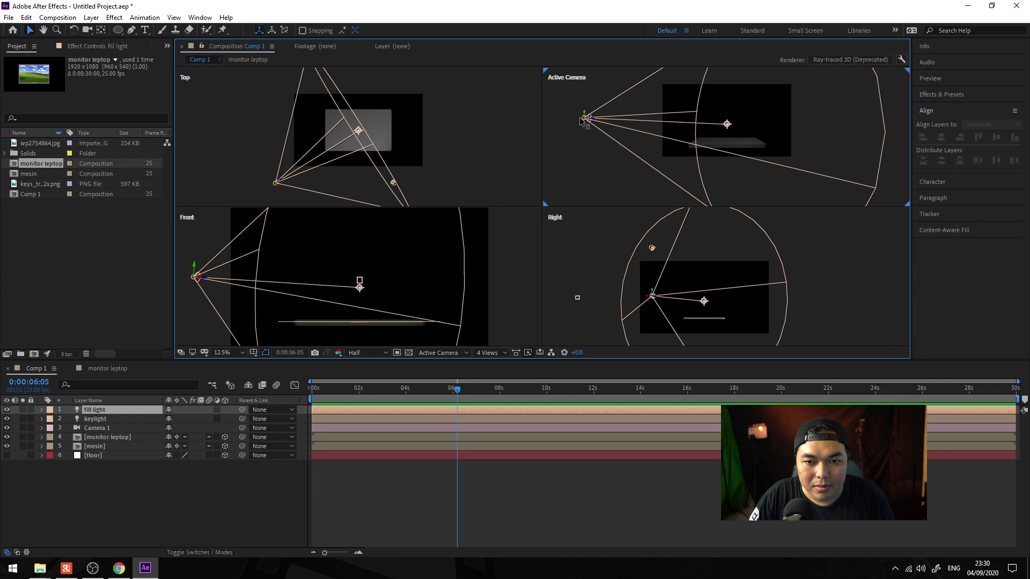
left_click_drag(585, 123, 588, 81)
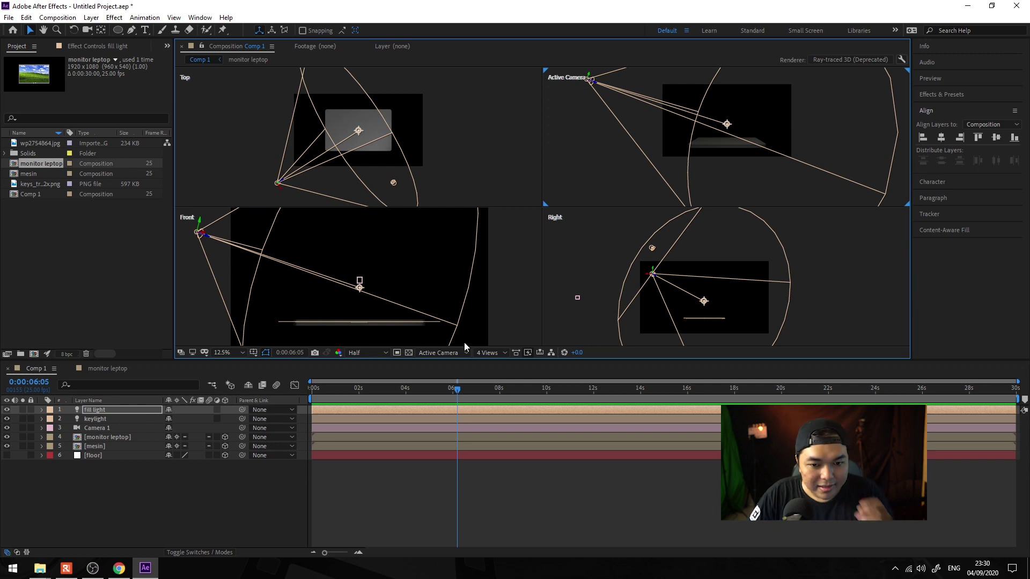
Step: Switch to a single Active Camera view, make the floor layer visible, and return to frame 0
left_click(504, 368)
left_click(491, 352)
left_click(488, 363)
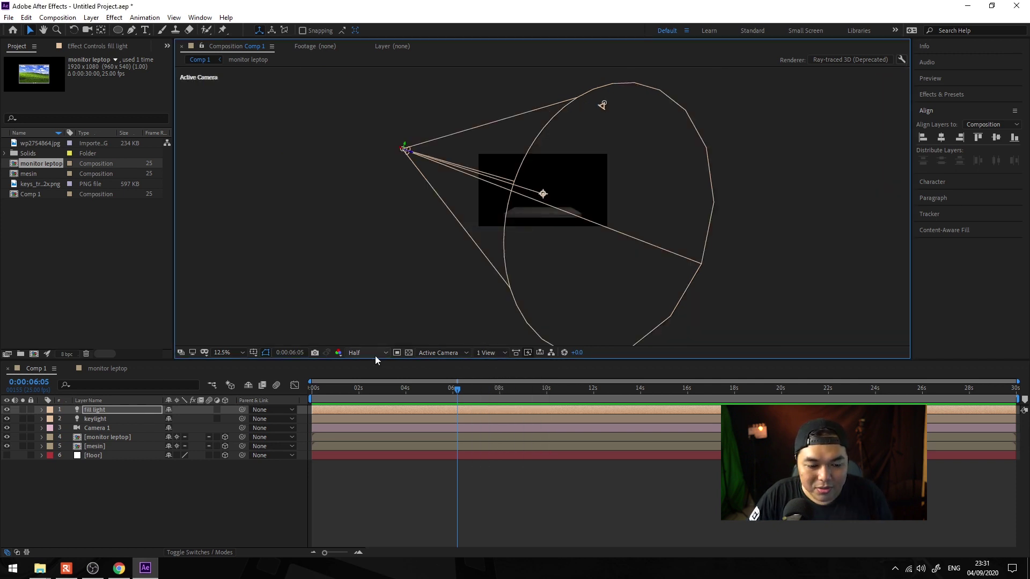
left_click(7, 455)
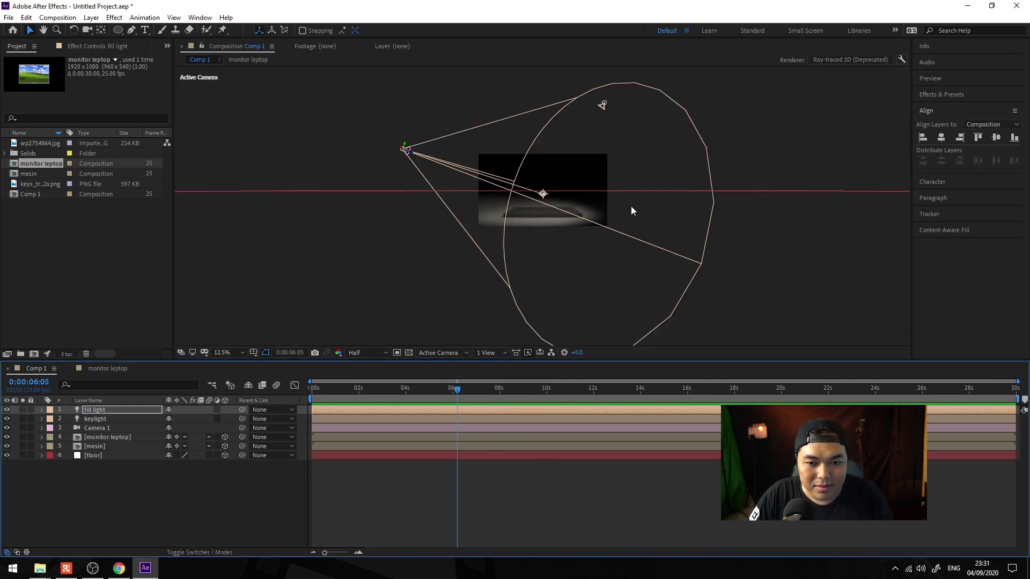
key("period")
key("Home")
left_click(116, 436)
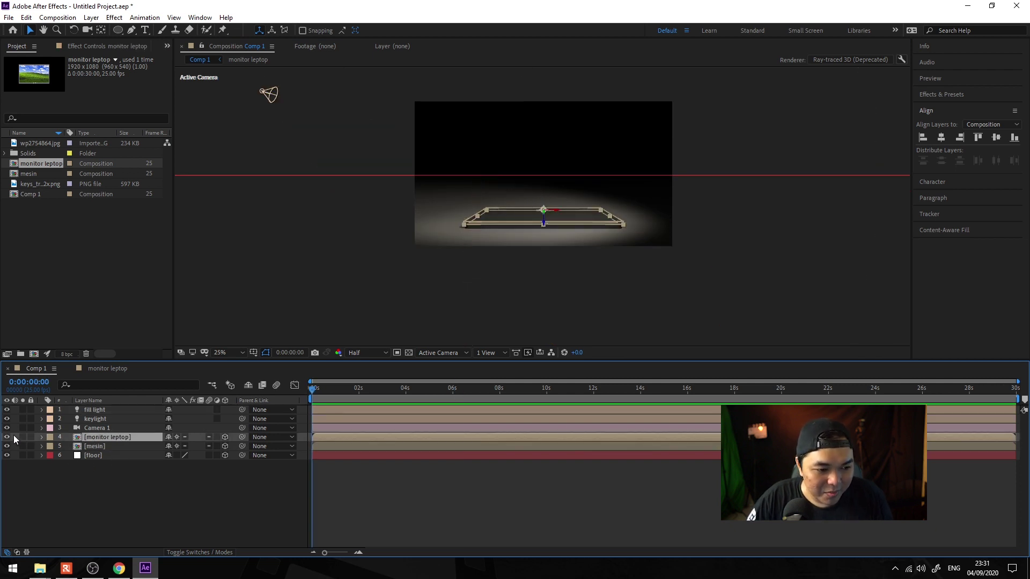
Step: Keyframe the monitor leptop X Rotation so the lid goes from closed to 0° at two seconds
left_click(41, 437)
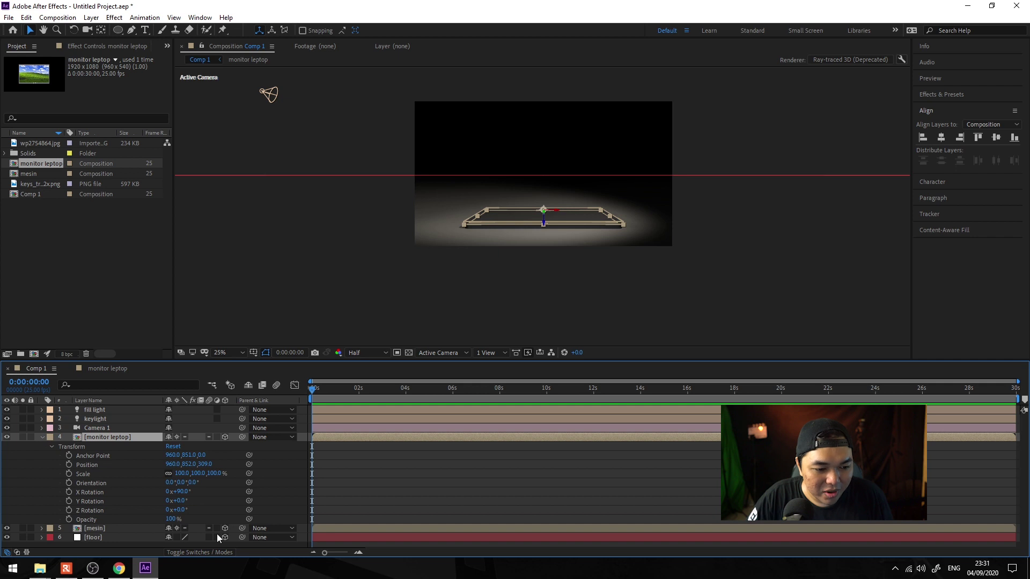
left_click(67, 491)
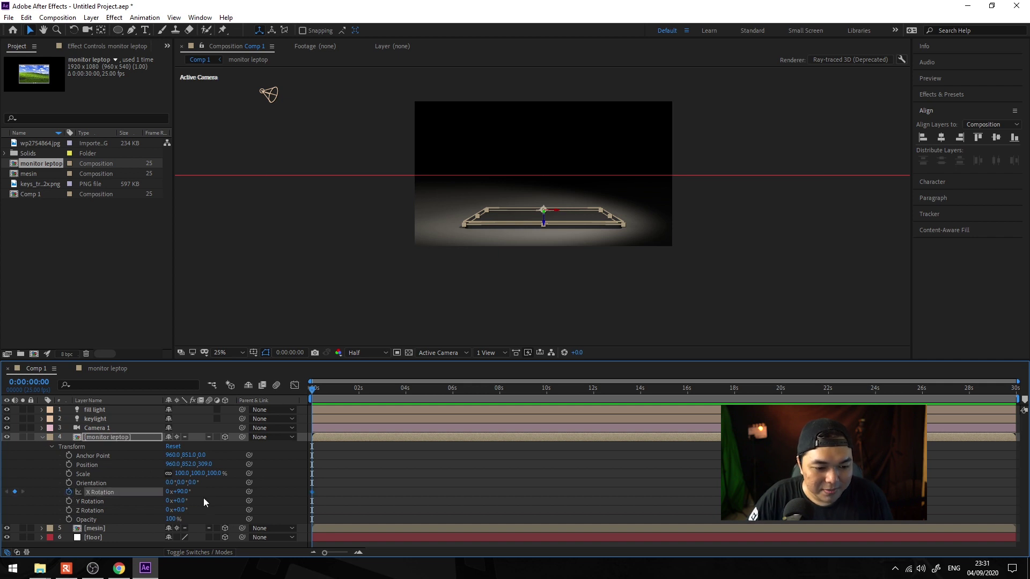
left_click_drag(338, 396, 358, 396)
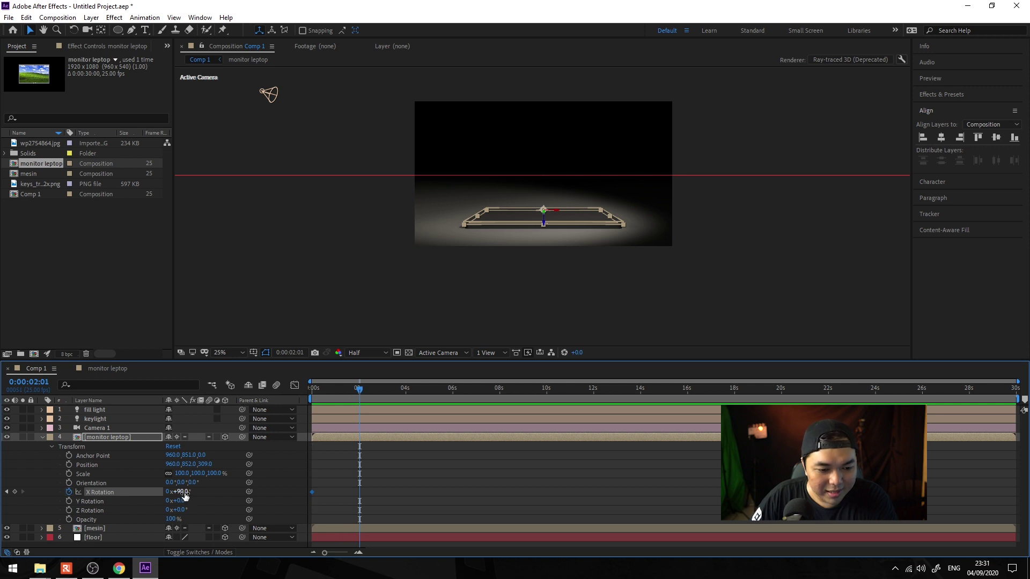
type("0")
key("Return")
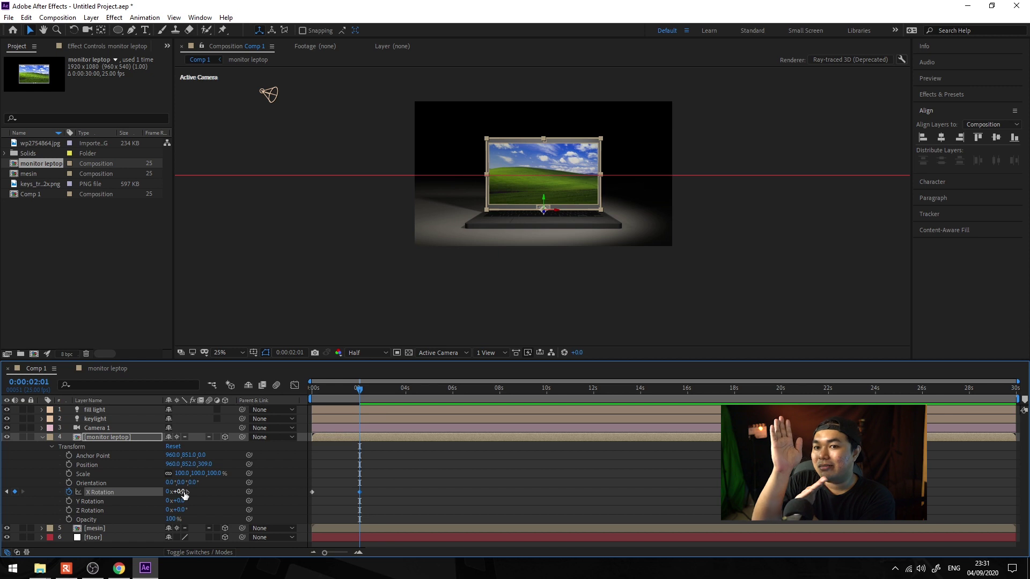
left_click_drag(183, 494, 175, 491)
mouse_move(359, 388)
left_mouse_down()
mouse_move(312, 388)
mouse_move(363, 390)
left_mouse_up()
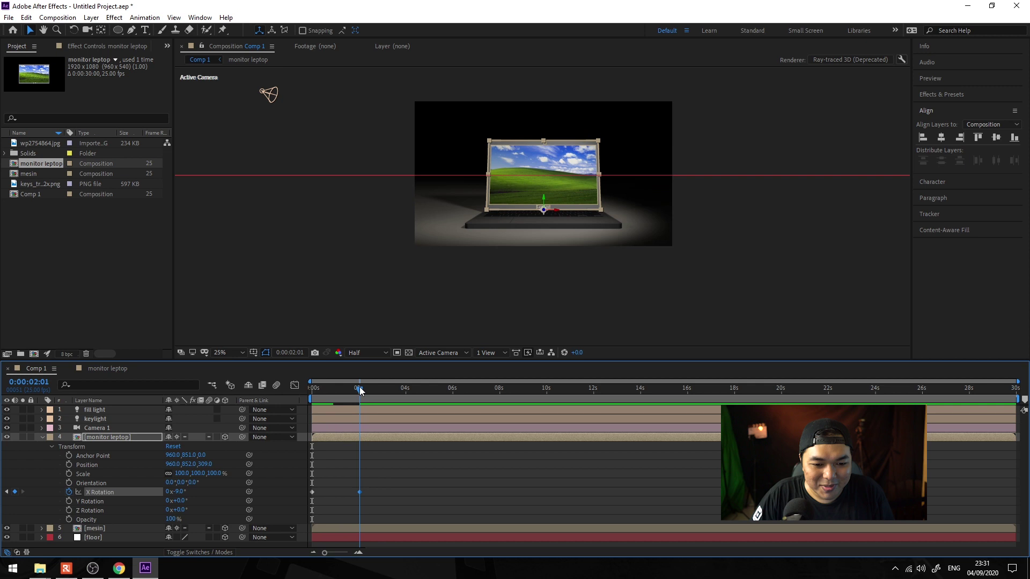
Step: Apply Easy Ease to both X Rotation keyframes and inspect the speed curve in the Graph Editor
right_click(359, 492)
mouse_move(424, 486)
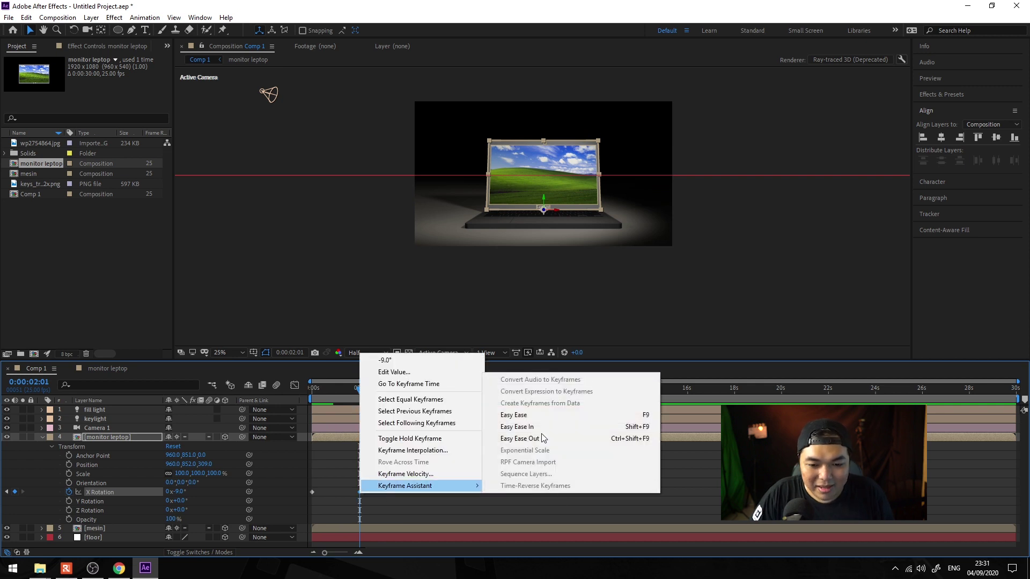
left_click(542, 414)
left_click_drag(492, 464, 299, 503)
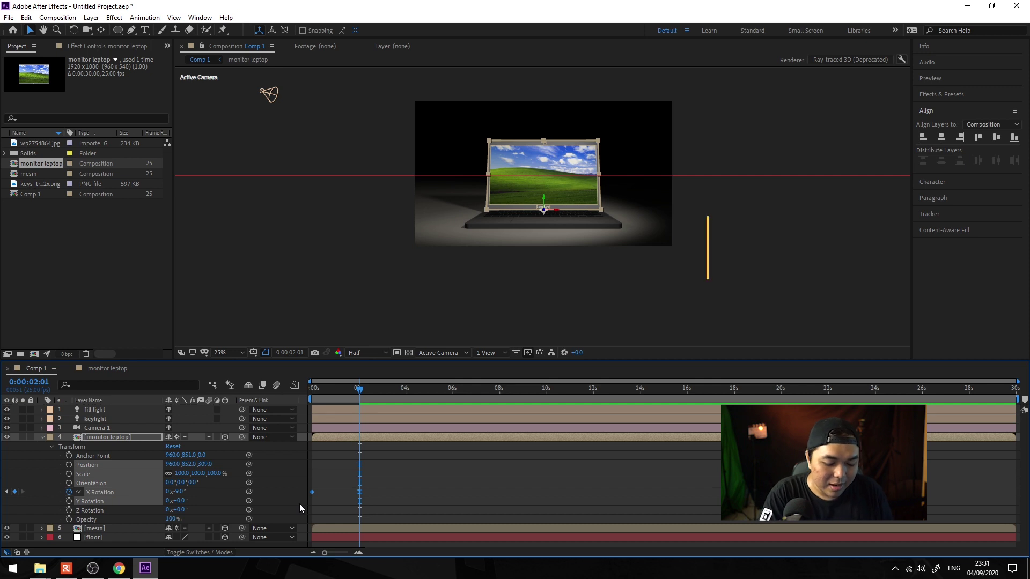
key("F9")
left_click(442, 477)
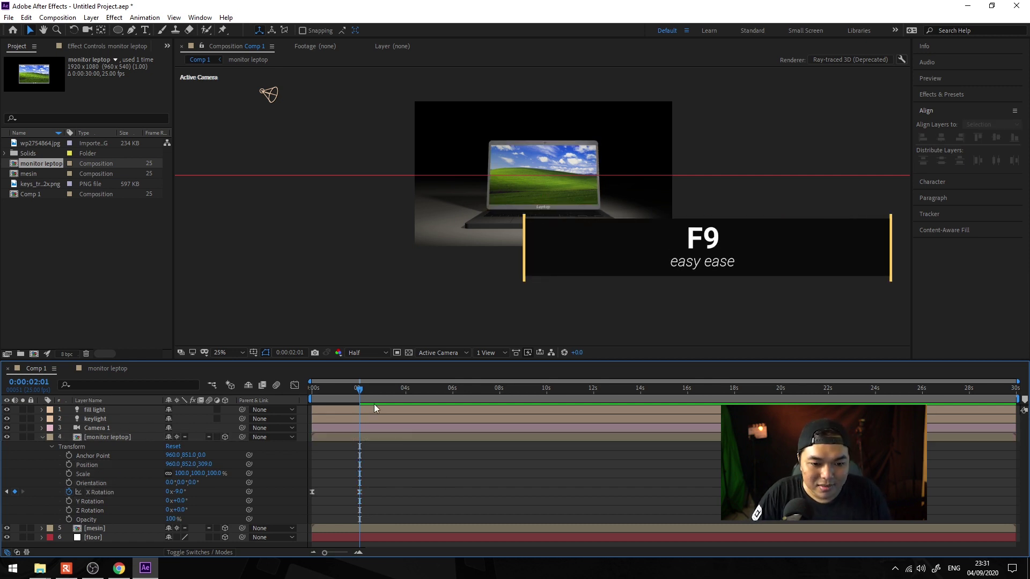
left_click_drag(354, 387, 358, 385)
left_click(120, 491)
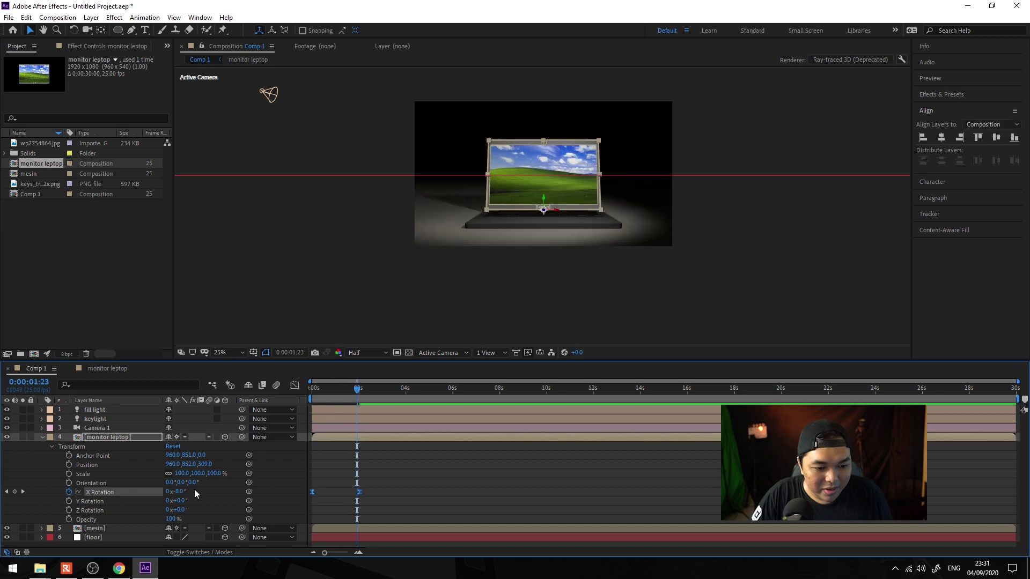
left_click(294, 385)
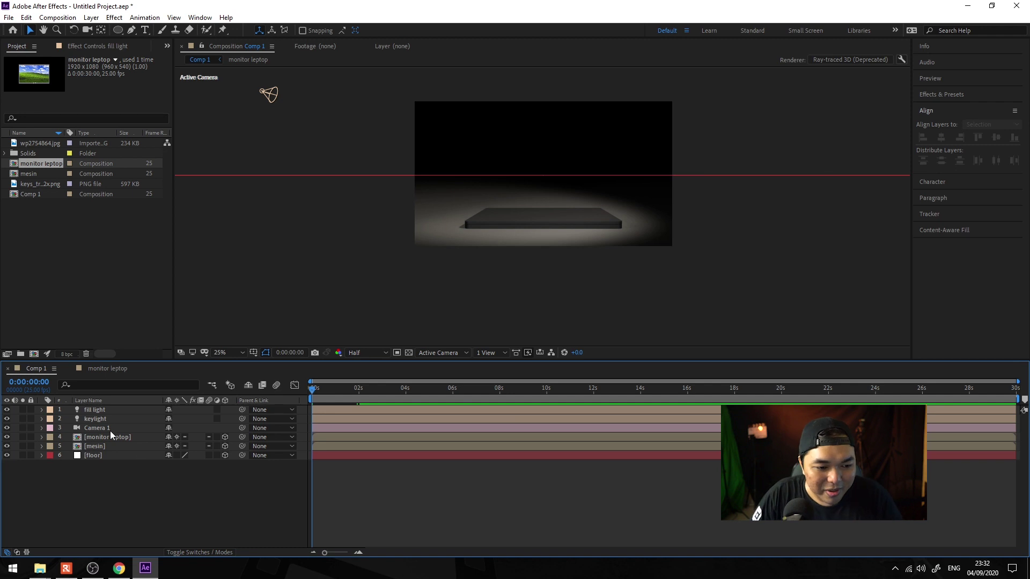
Step: Move Camera 1 to the top of the stack and enable depth of field at F-Stop 2
left_click(111, 430)
left_click_drag(108, 430, 105, 407)
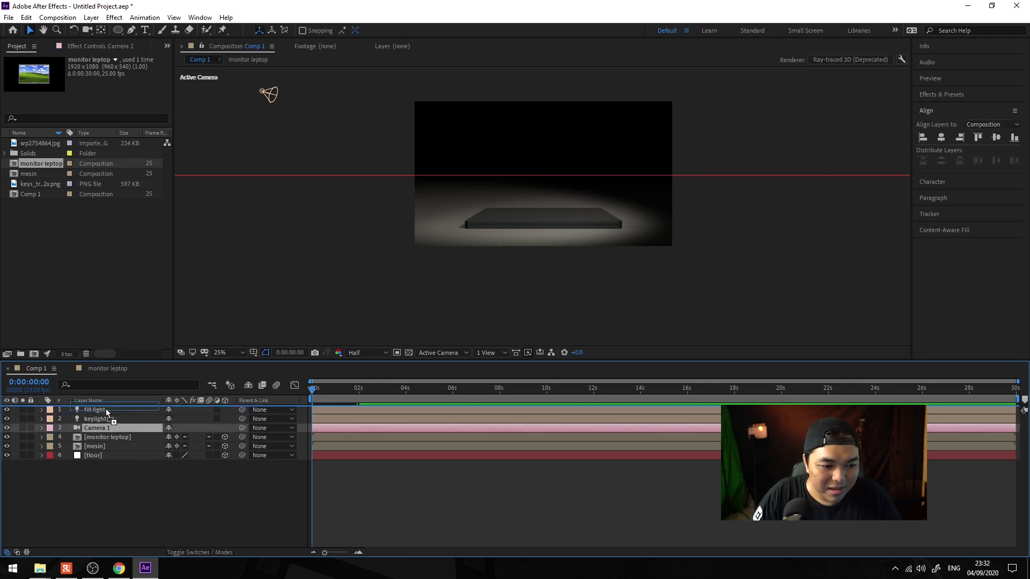
double_click(111, 408)
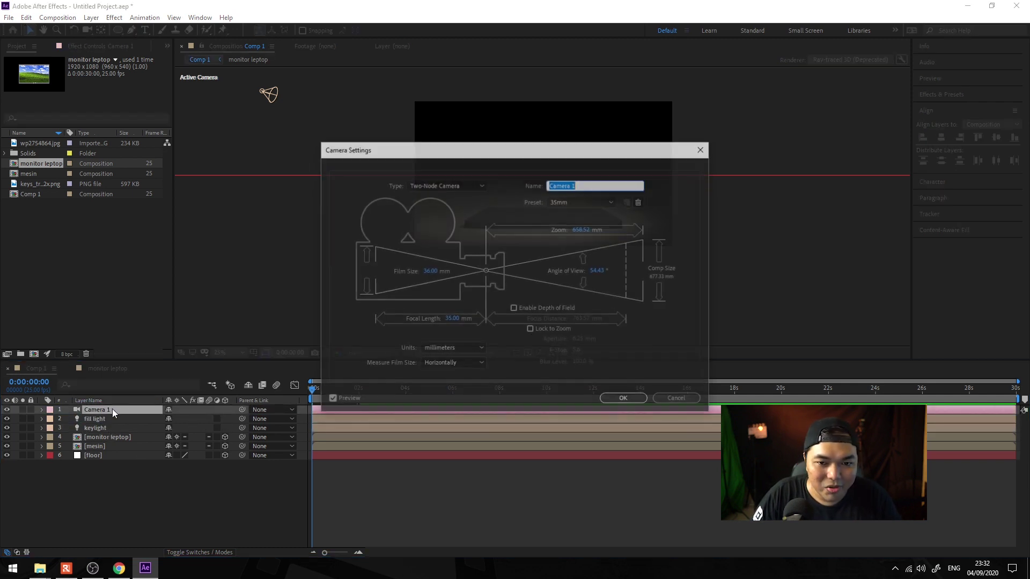
left_click(519, 306)
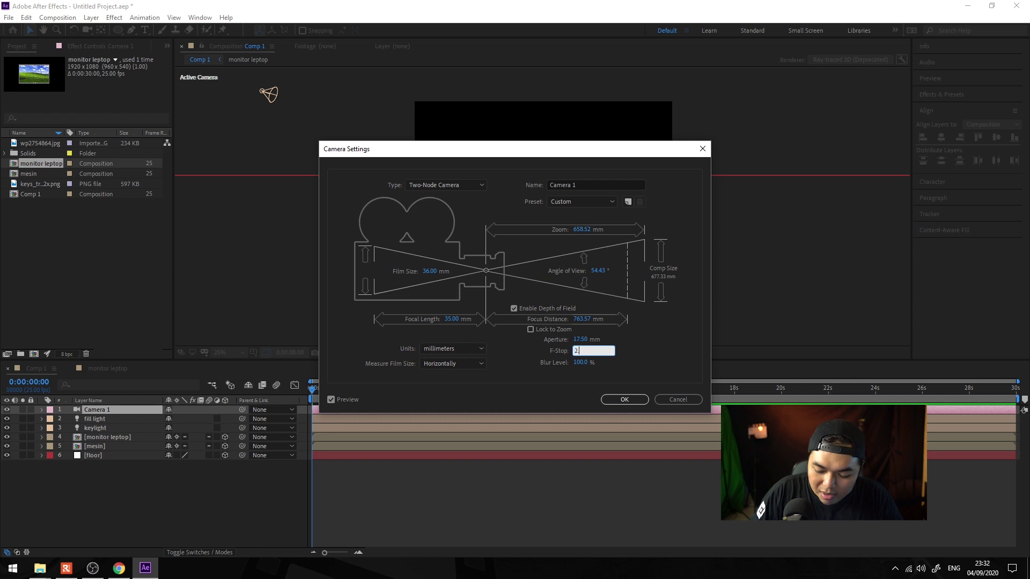
key("Return")
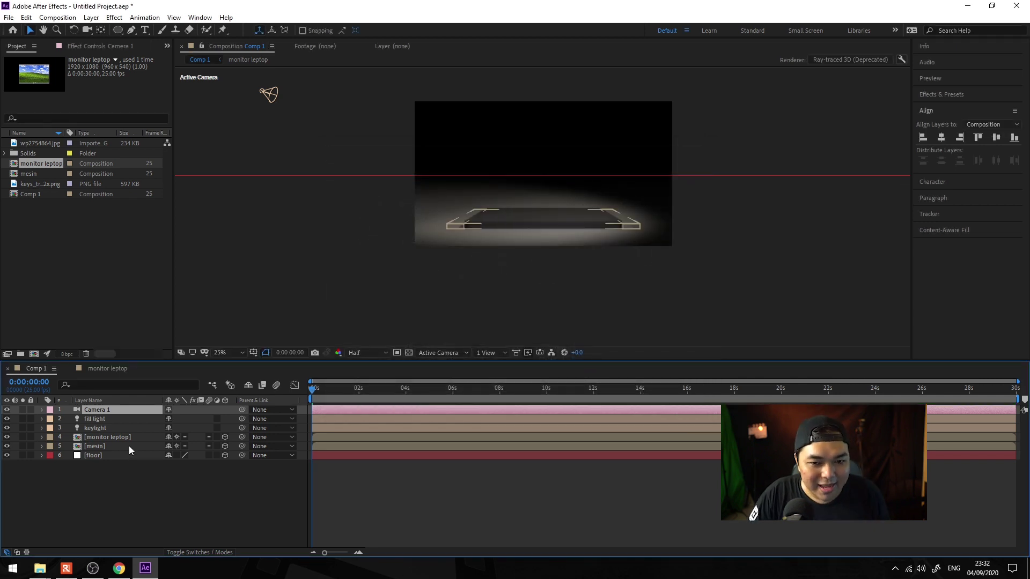
Step: Set Camera 1's focus distance to the mesin layer and fit the comp in the viewer
left_click(200, 485)
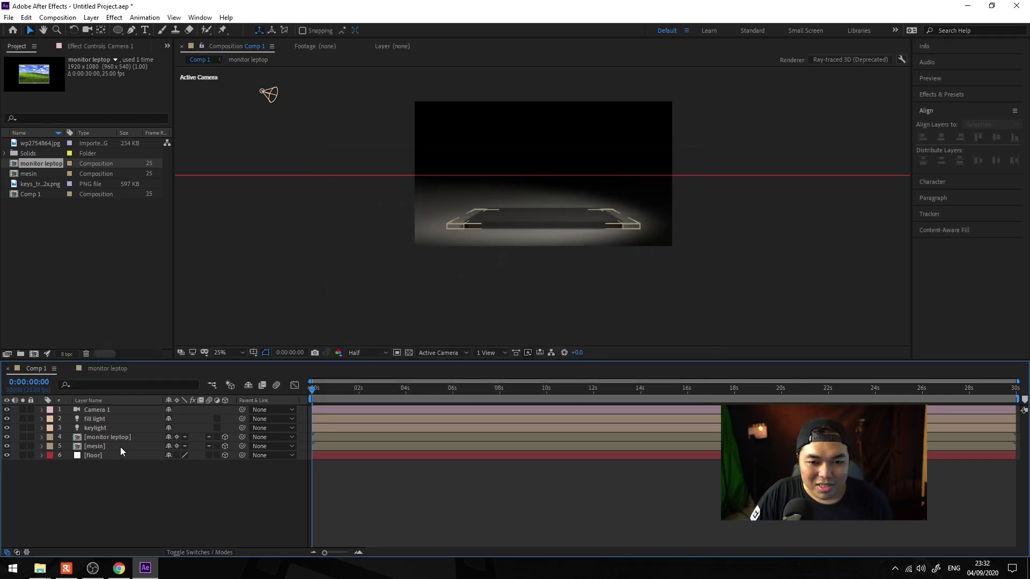
left_click(104, 446)
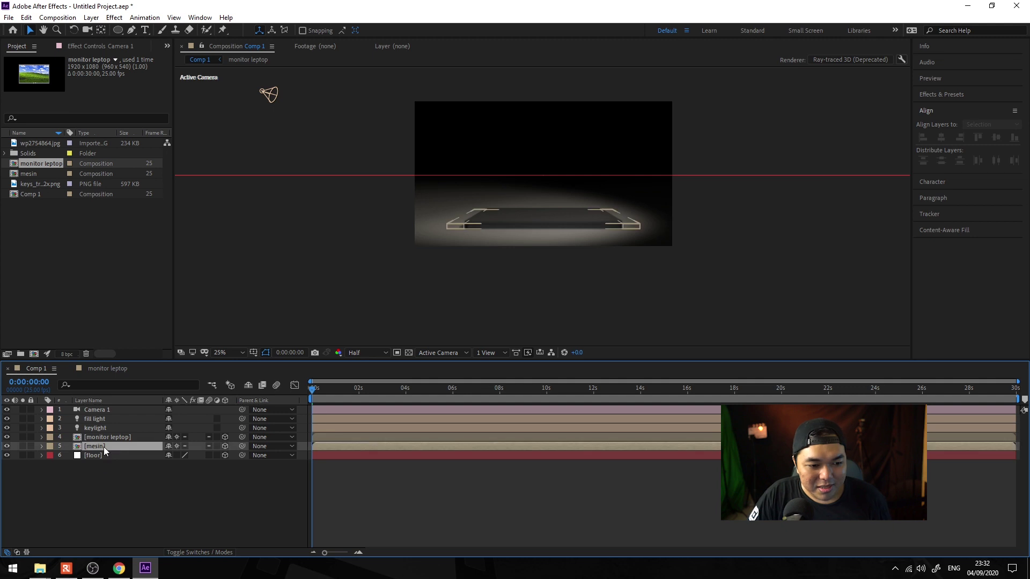
left_click(119, 410, "ctrl")
left_click(91, 17)
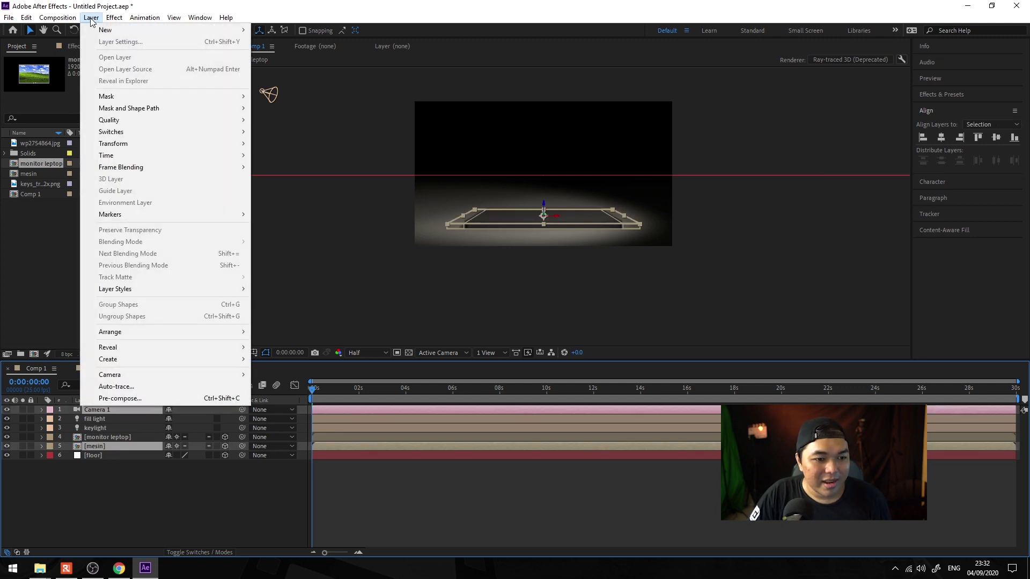
mouse_move(143, 358)
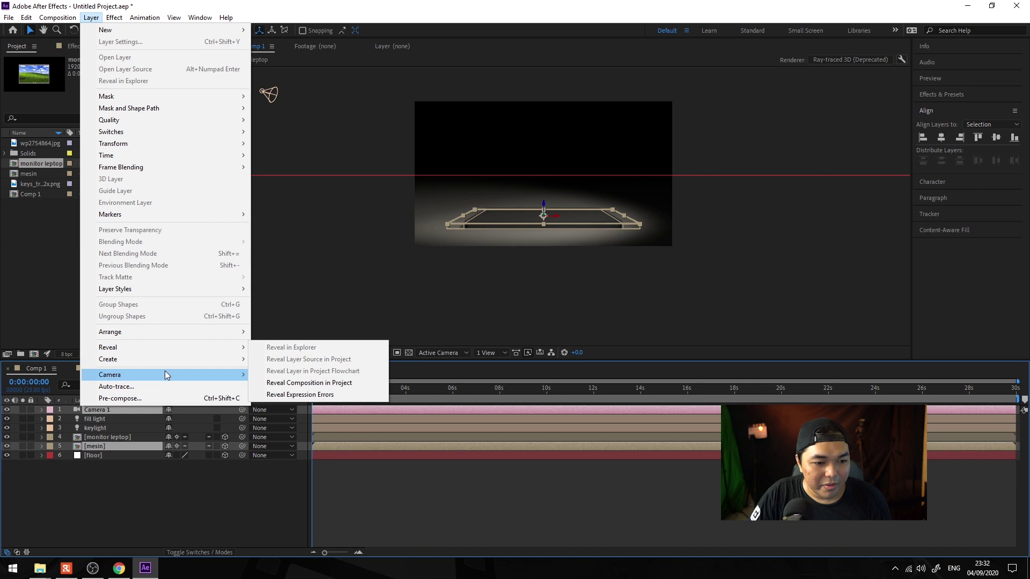
mouse_move(166, 374)
left_click(310, 429)
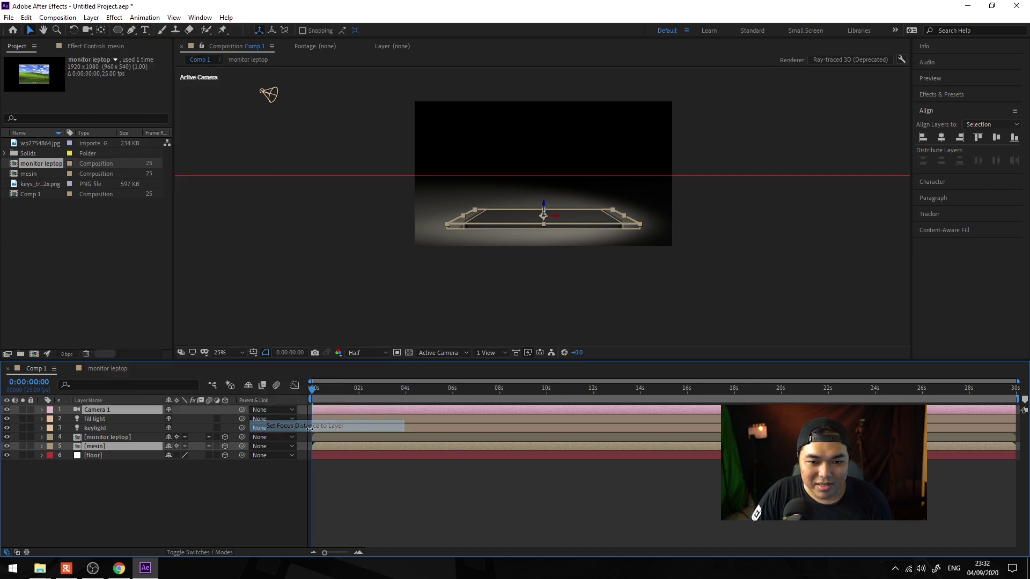
left_click(236, 357)
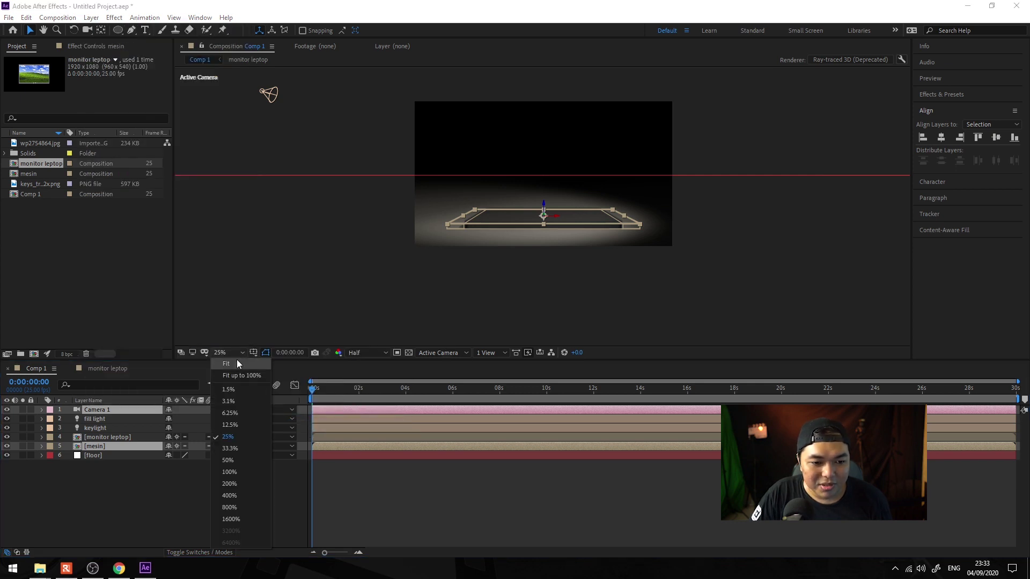
left_click(238, 365)
Step: Start Position and Point of Interest keyframes on Camera 1 at 0s
key("space")
left_click(121, 411)
left_click(41, 409)
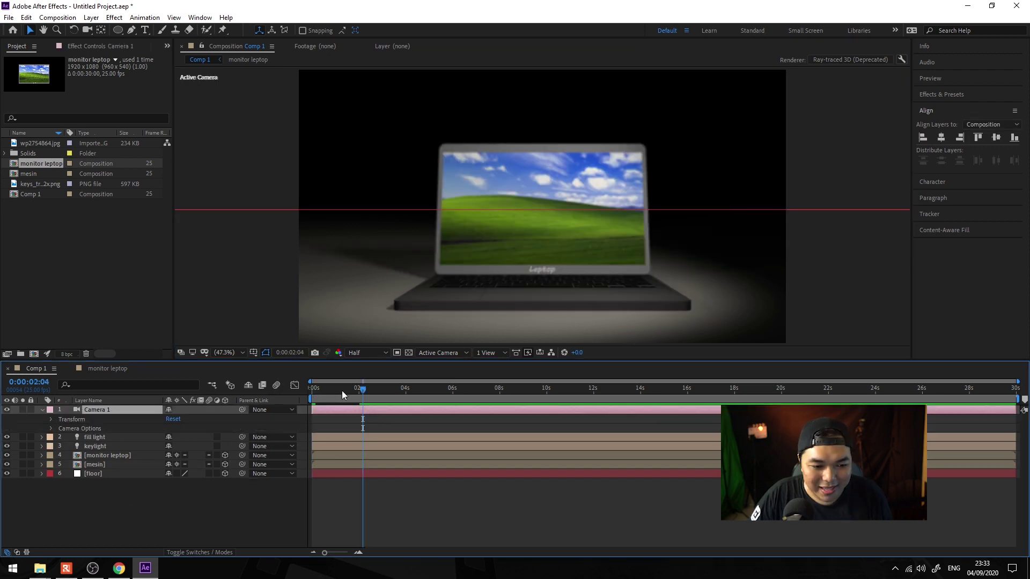
key("Home")
left_click(51, 419)
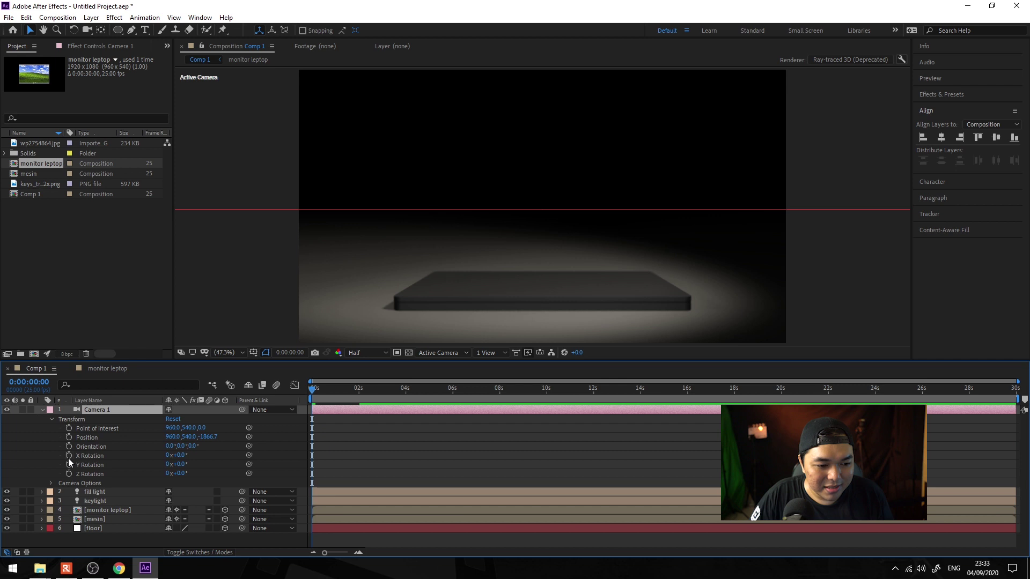
left_click(69, 428)
left_click(68, 473)
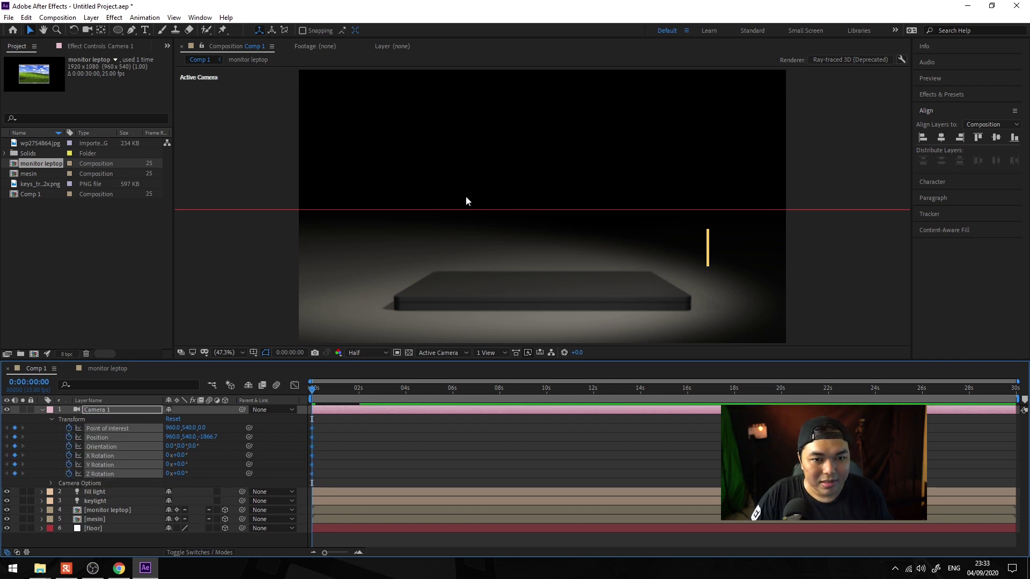
Step: Orbit Camera 1 from a high view at 0s to a close side view of the open laptop at 3:23
key("c")
mouse_move(480, 195)
left_mouse_down()
mouse_move(523, 212)
mouse_move(523, 167)
mouse_move(531, 225)
left_mouse_up()
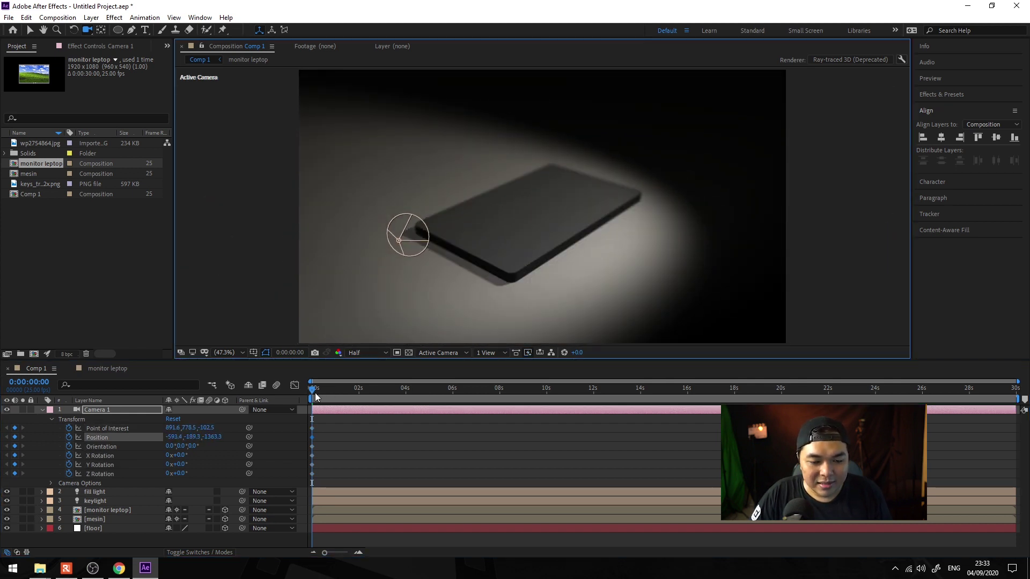
left_click_drag(314, 396, 404, 388)
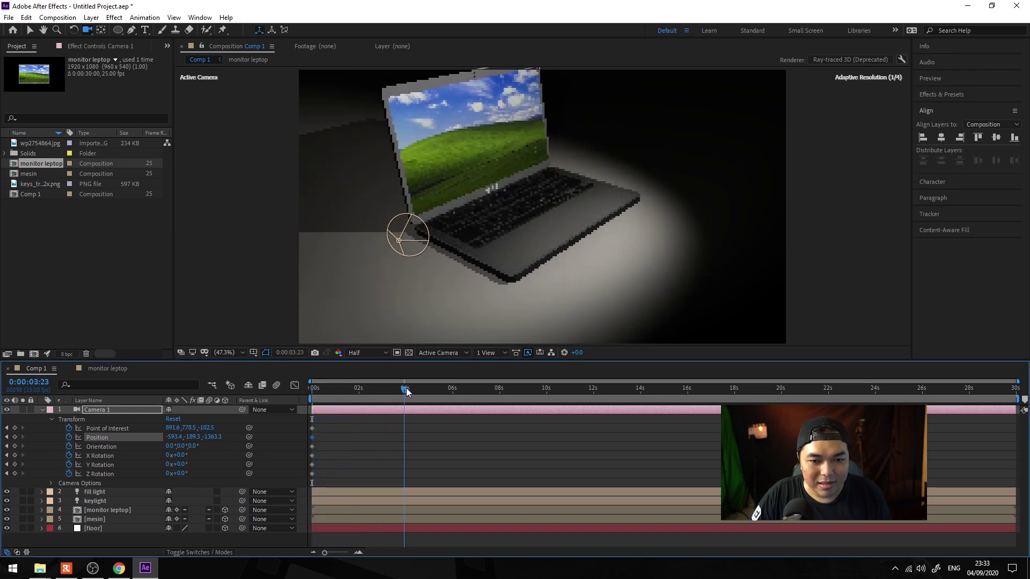
mouse_move(628, 225)
left_mouse_down()
mouse_move(574, 132)
mouse_move(650, 156)
left_mouse_up()
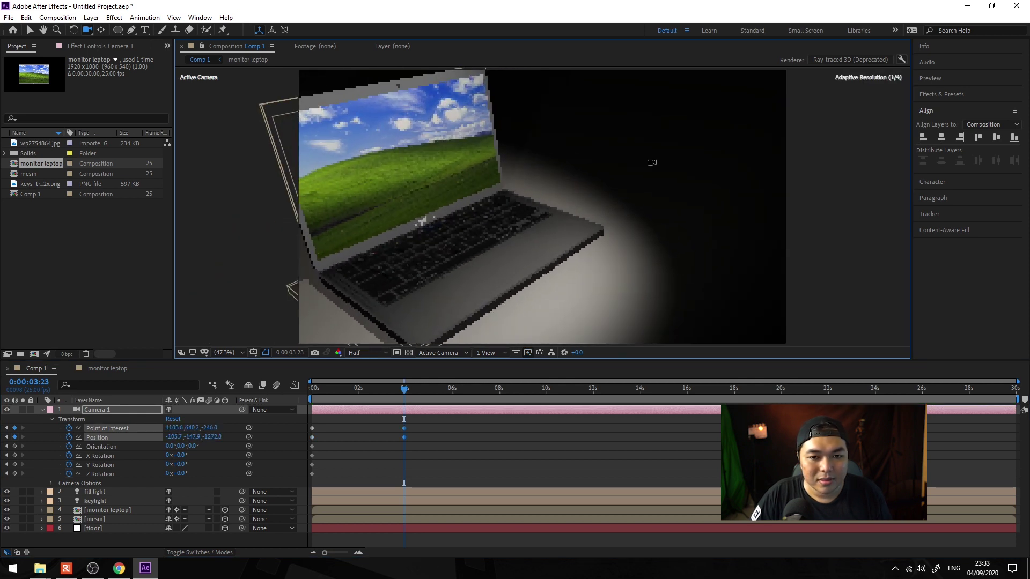
mouse_move(549, 180)
left_mouse_down()
mouse_move(316, 71)
mouse_move(289, 85)
left_mouse_up()
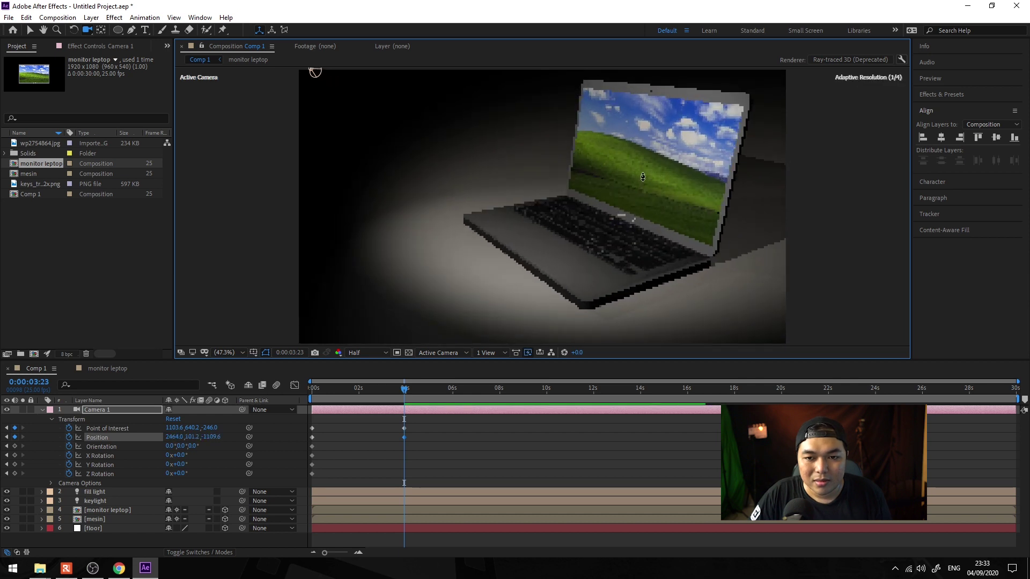
scroll(566, 281, "up", 5)
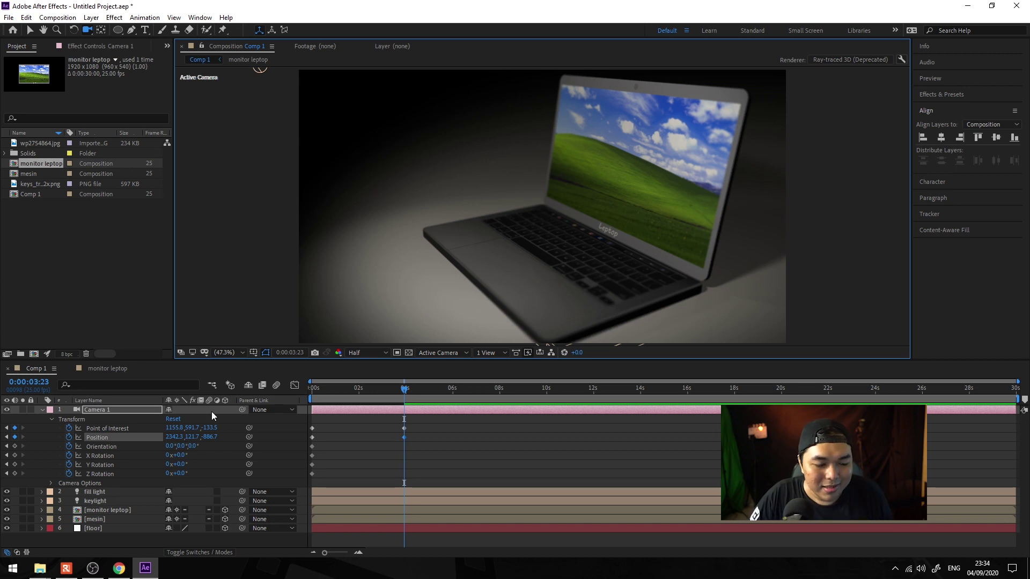
left_click(41, 409)
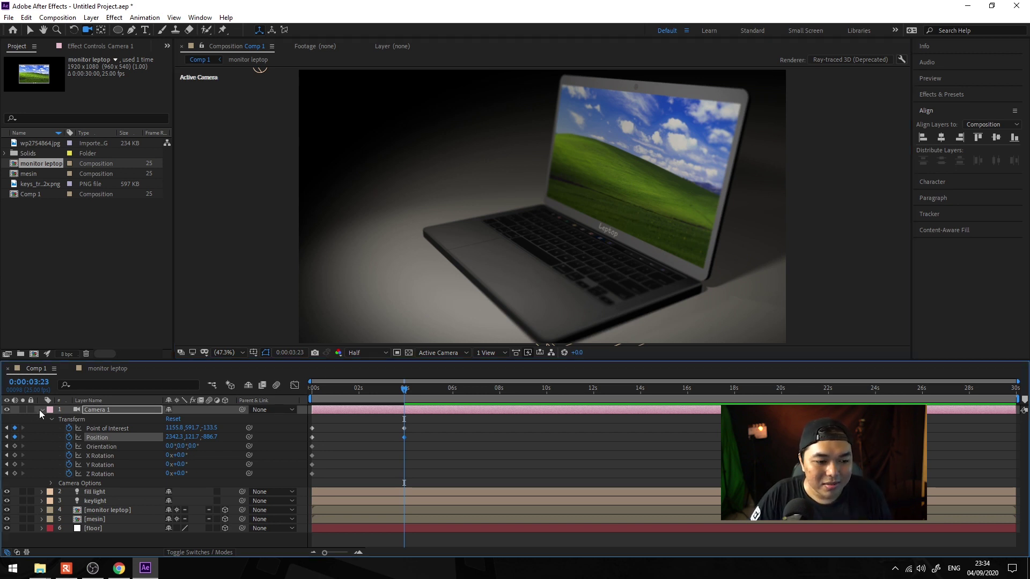
left_click_drag(389, 394, 203, 478)
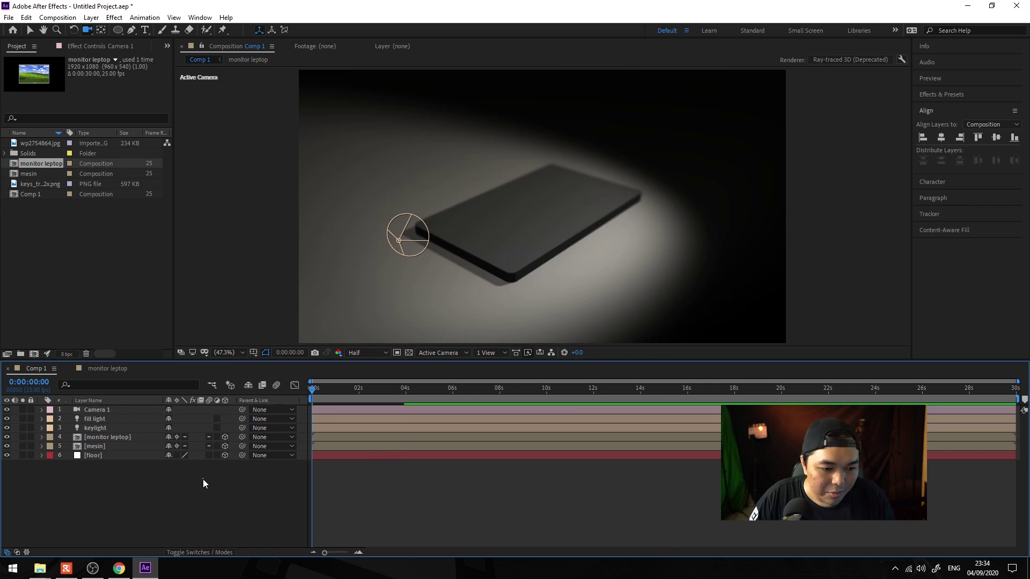
Step: Create a 3D solid named dinding and place it below mesin in the layer stack
right_click(134, 492)
mouse_move(198, 375)
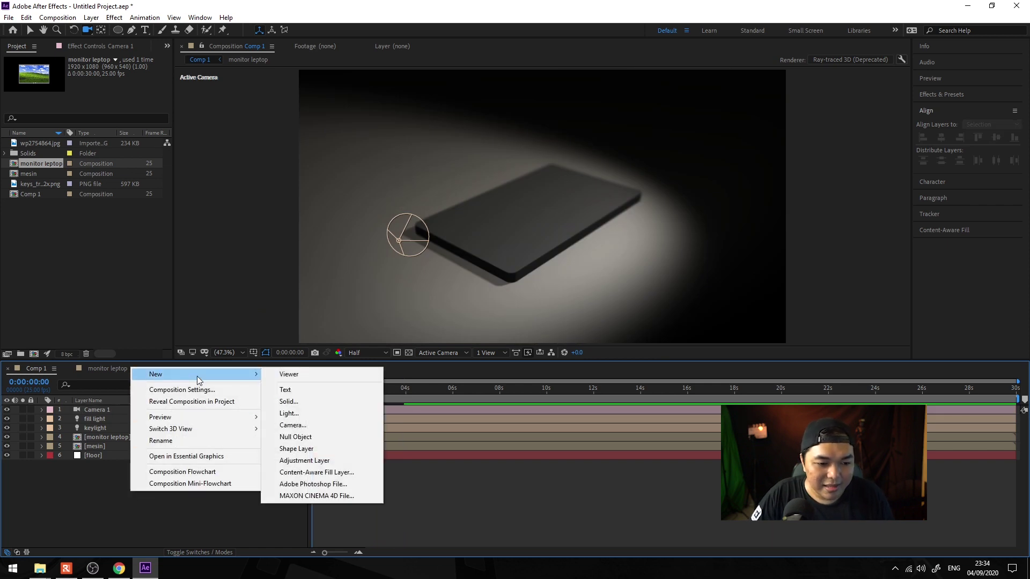
left_click(298, 403)
type("dinding")
key("Return")
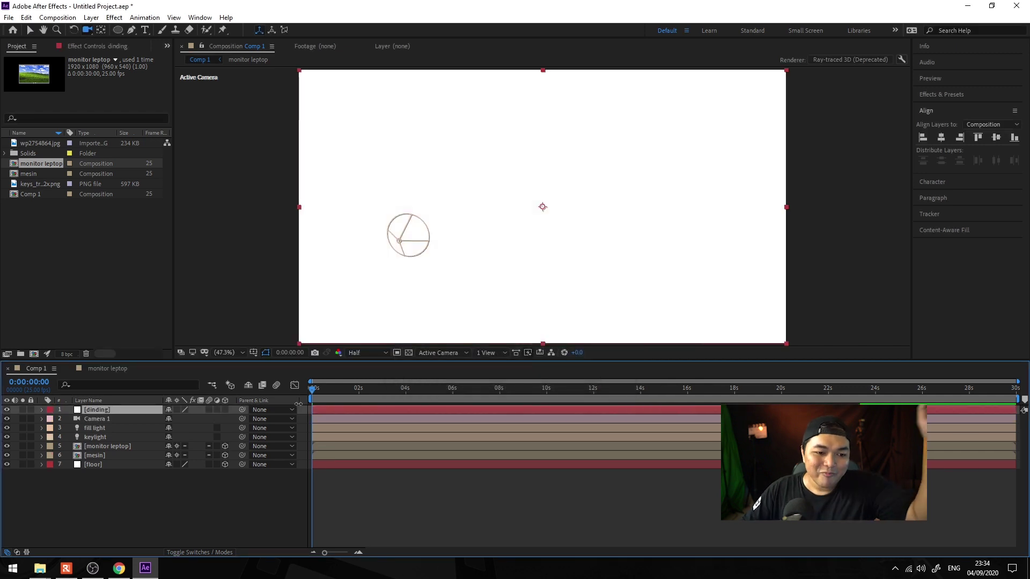
left_click(224, 410)
left_click_drag(134, 409, 121, 454)
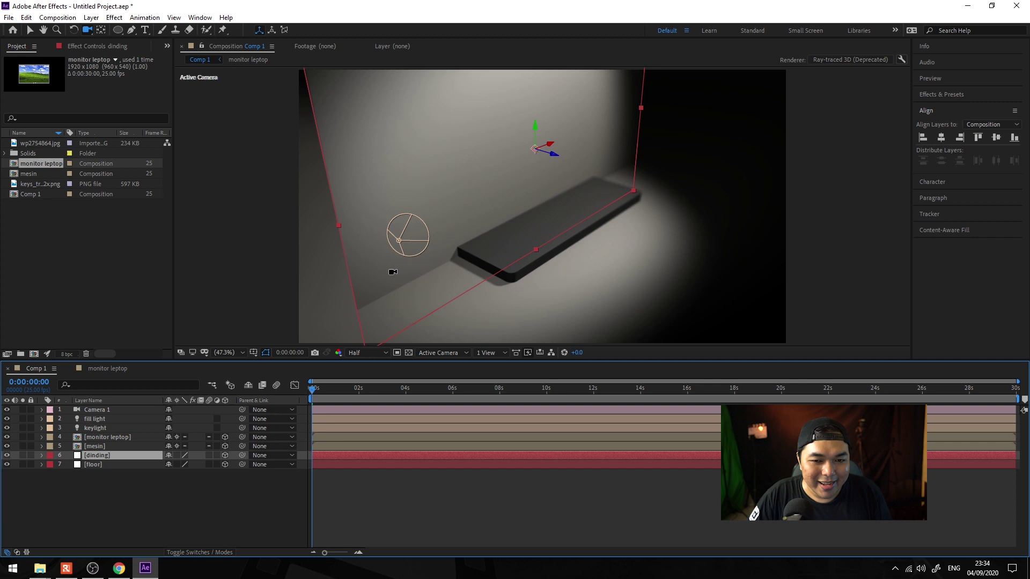
Step: Scale the dinding wall to 1000% and push it back behind the laptop
left_click(41, 455)
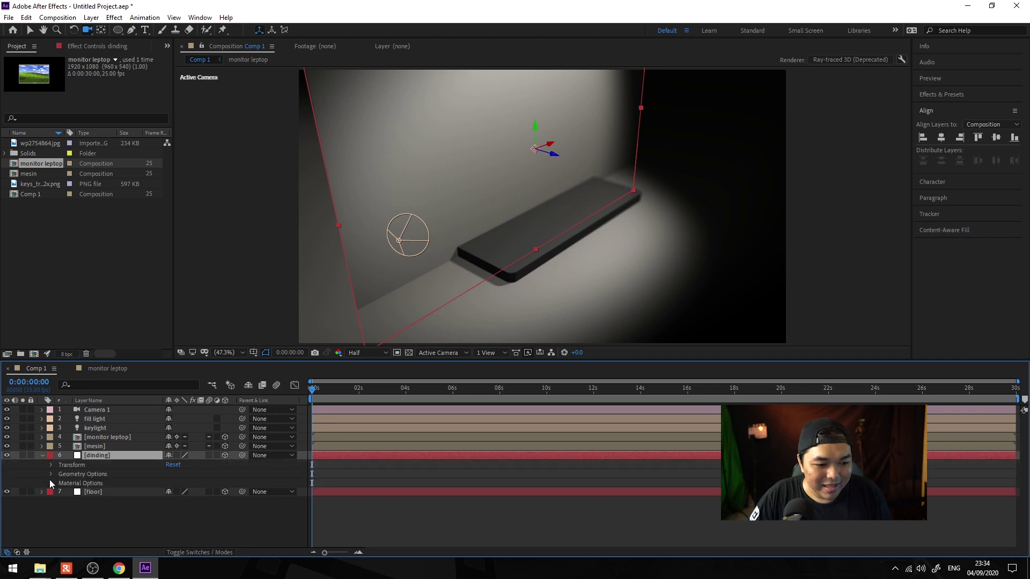
left_click(51, 465)
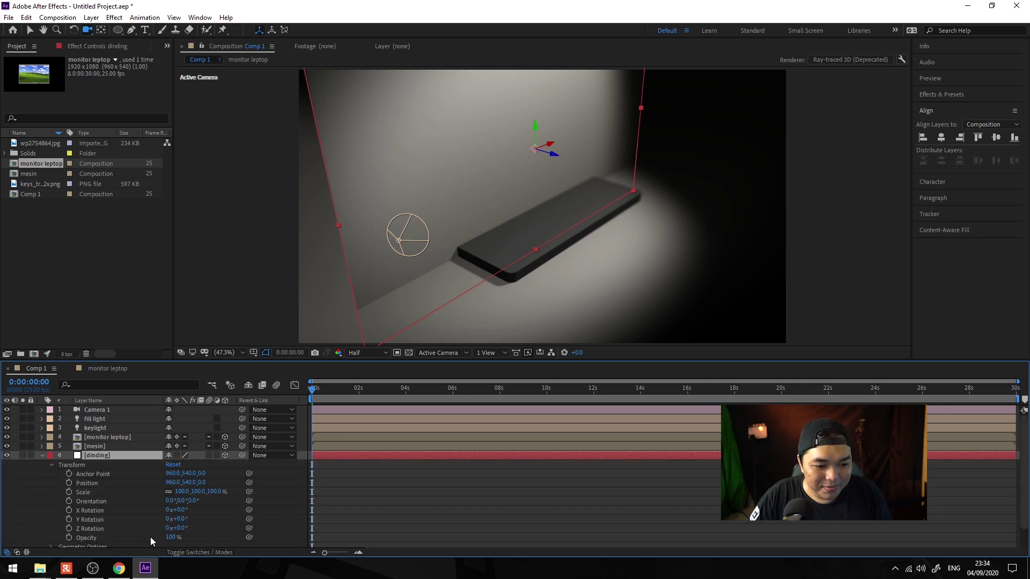
left_click(182, 492)
type("10")
key("Return")
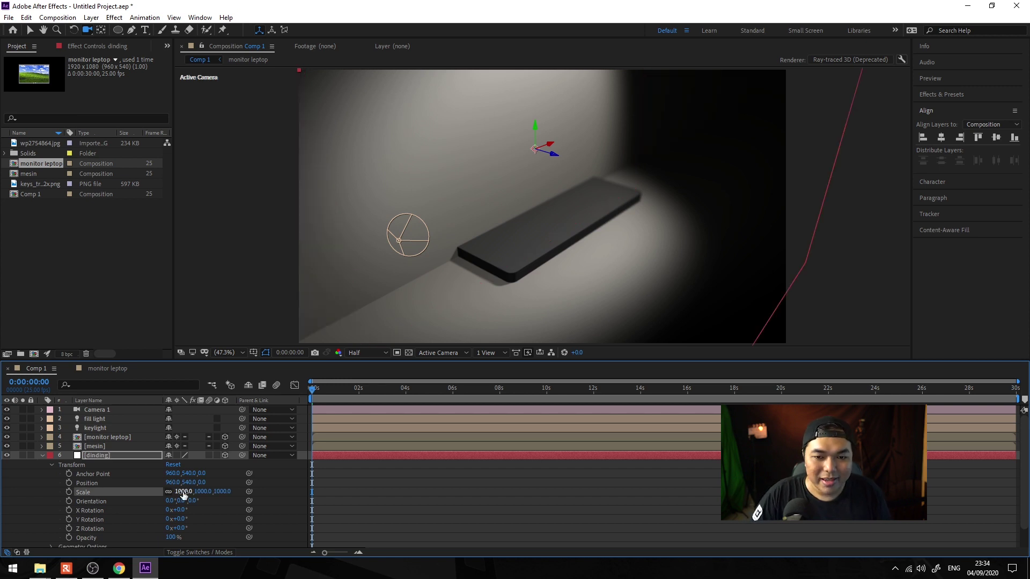
key("v")
mouse_move(561, 160)
left_mouse_down()
mouse_move(56, 26)
mouse_move(353, 58)
left_mouse_up()
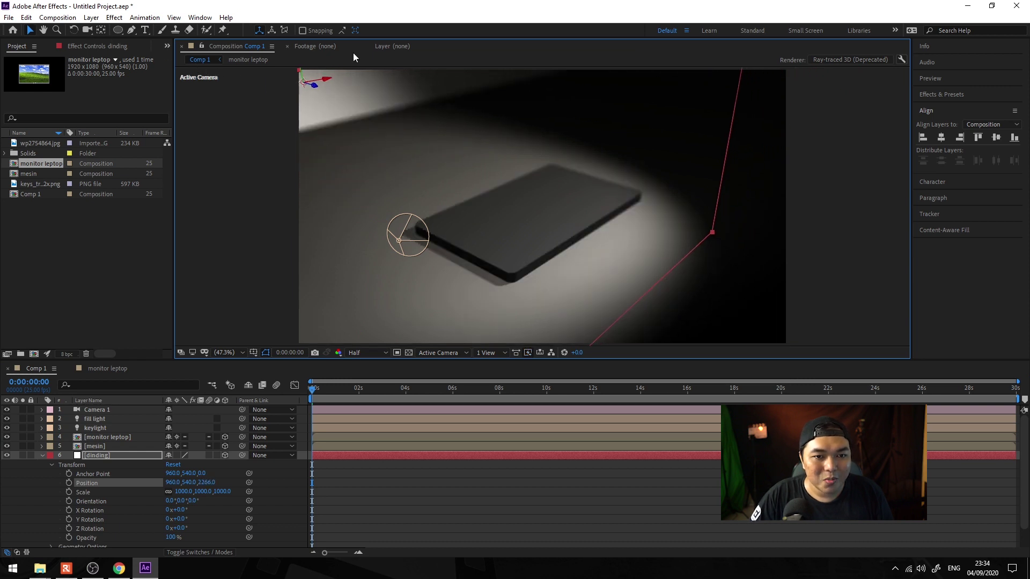
left_click_drag(318, 91, 461, 124)
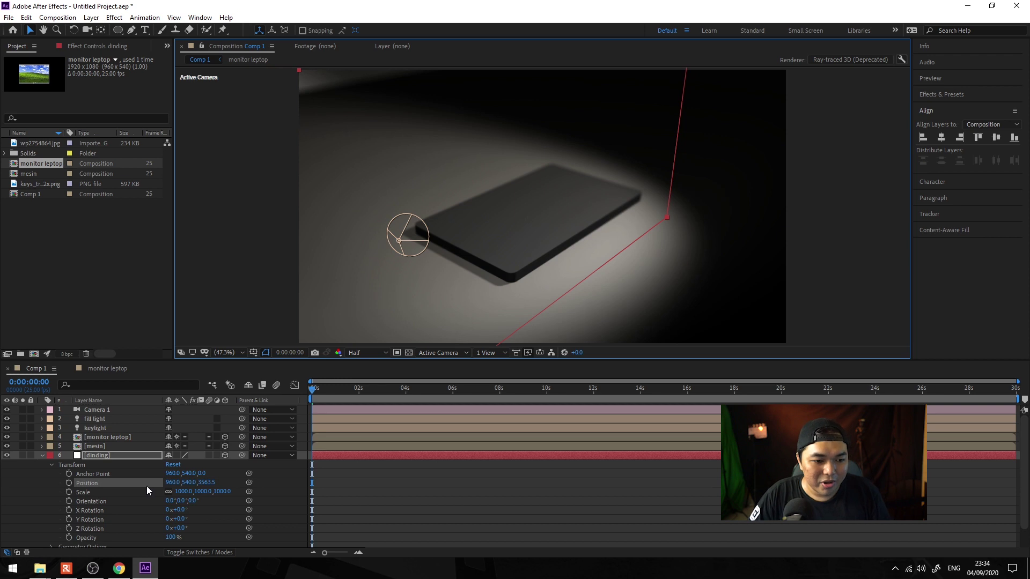
left_click(41, 456)
Step: Adjust Camera 1 at its 3:23 keyframe to a lower, more frontal view of the open laptop
left_click_drag(314, 393, 410, 387)
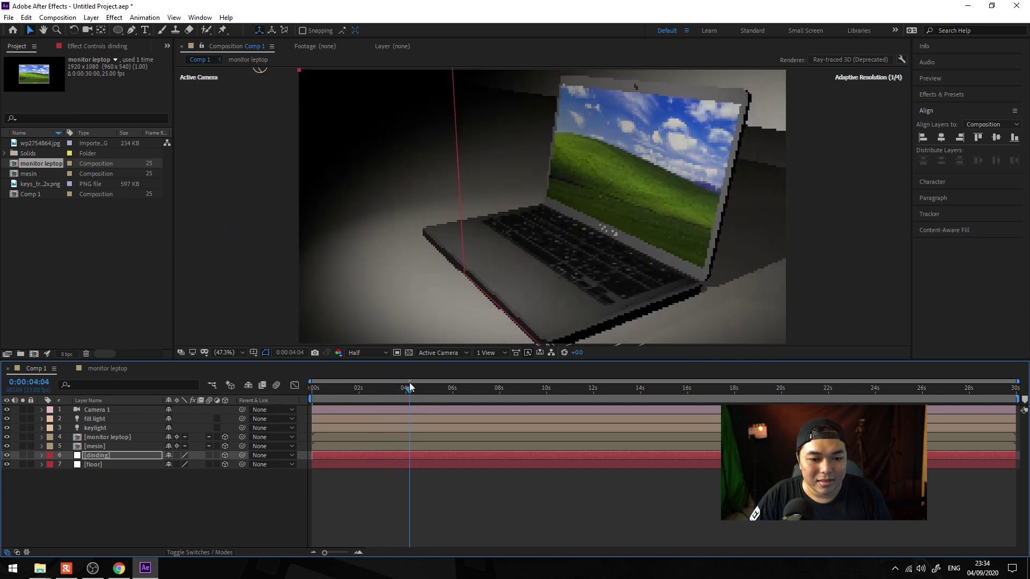
left_click(96, 410)
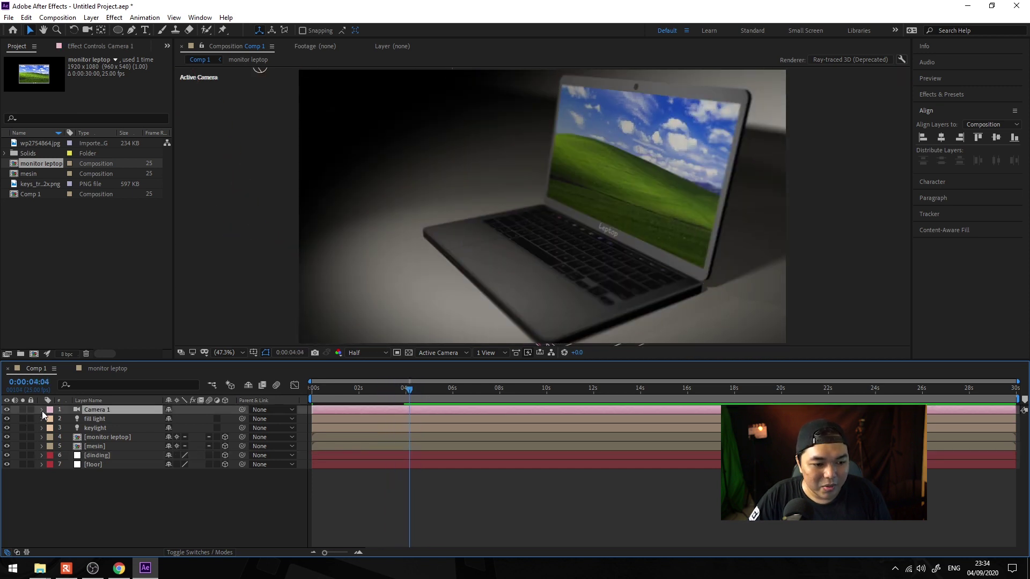
left_click(42, 410)
left_click(7, 427)
key("c")
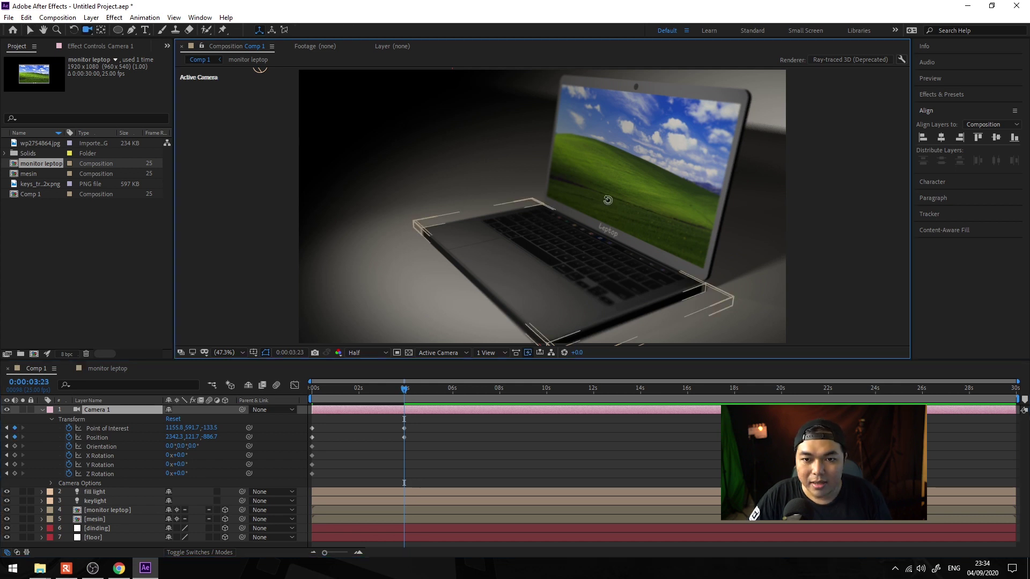
left_click_drag(607, 203, 616, 188)
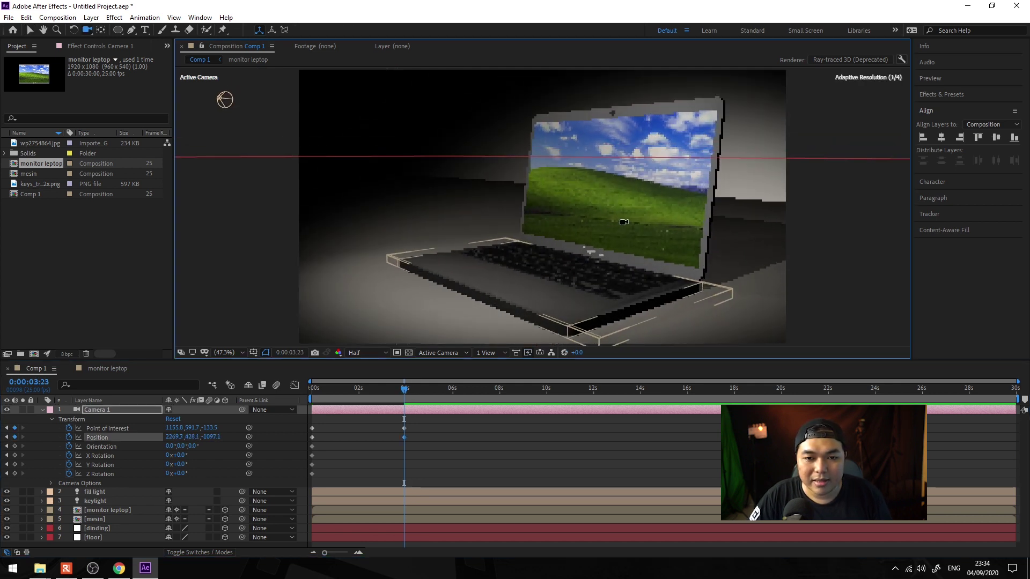
left_click(41, 409)
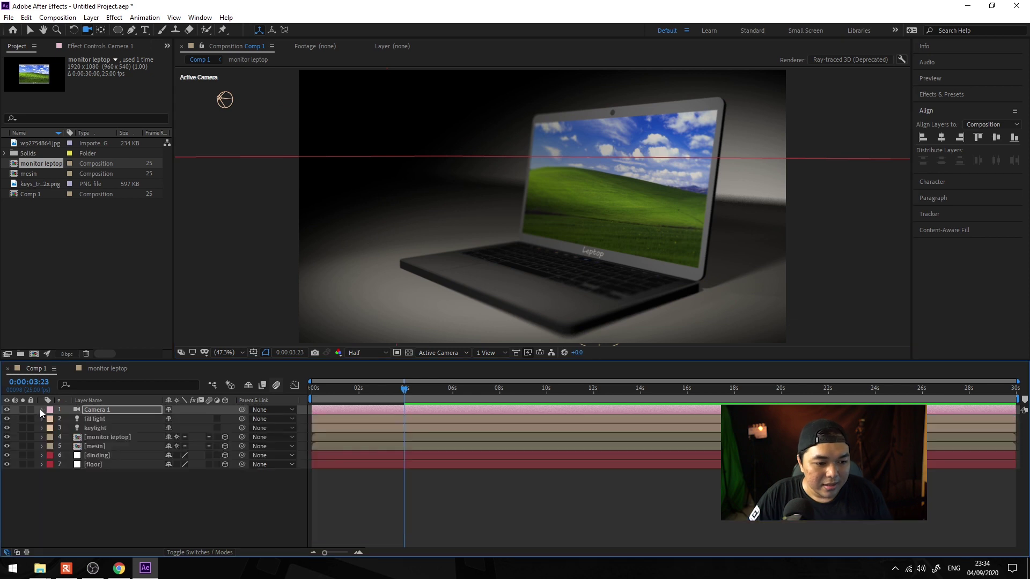
Step: Add an Ambient-type light at 20% intensity and orbit to check the brighter scene at 0:00:04:02
right_click(98, 500)
mouse_move(156, 382)
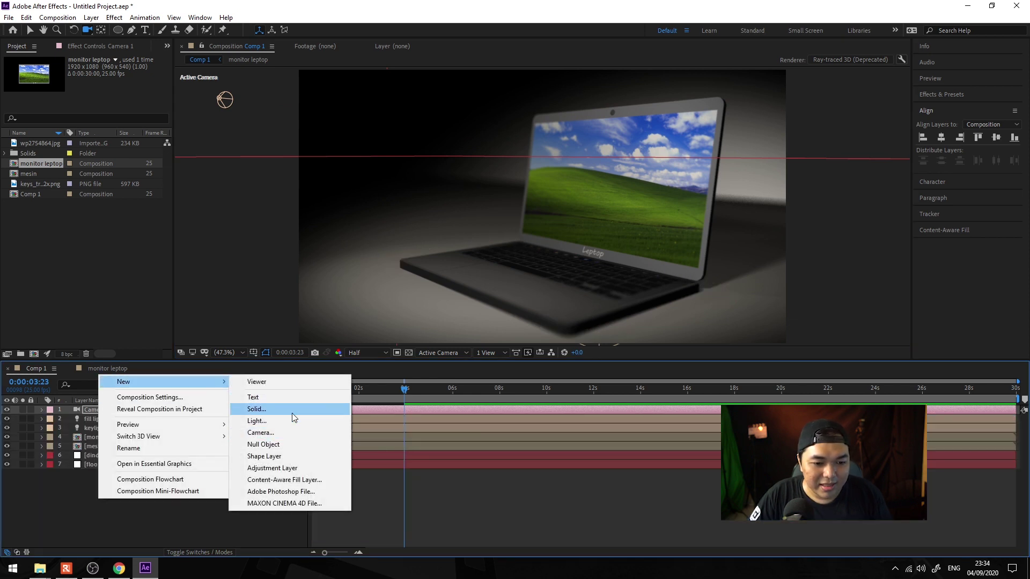
left_click(289, 419)
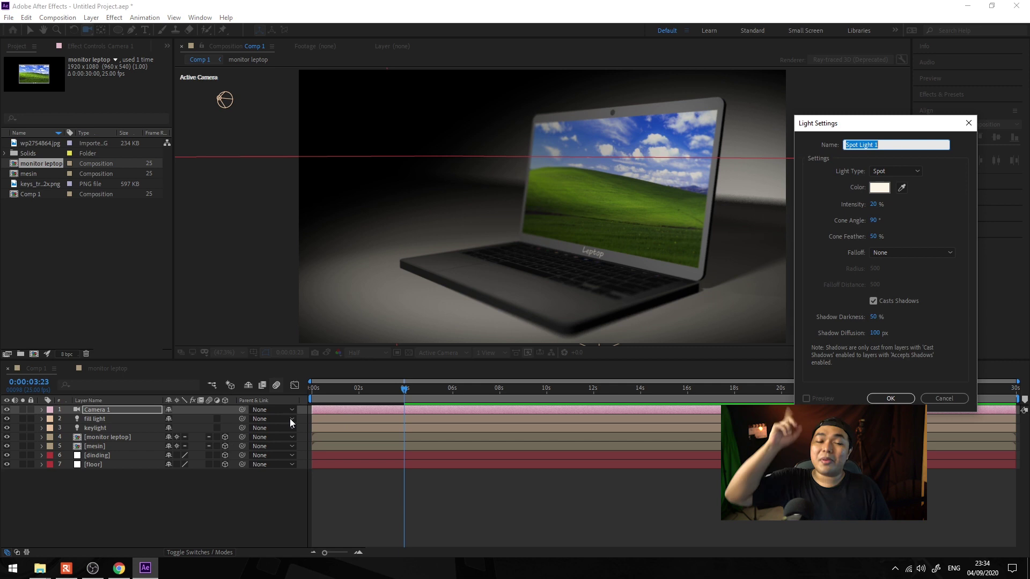
left_click(923, 168)
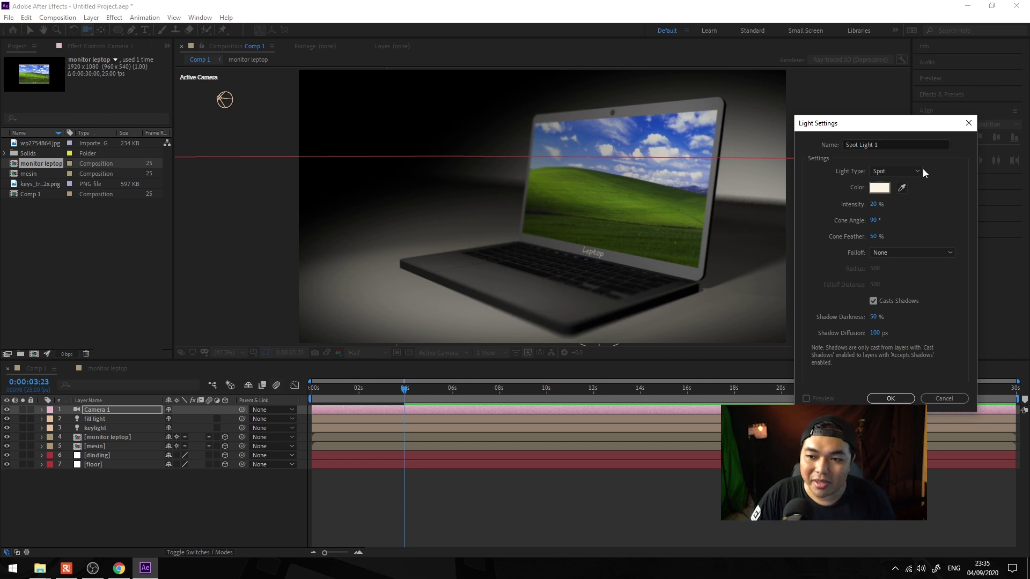
left_click(906, 171)
left_click(899, 219)
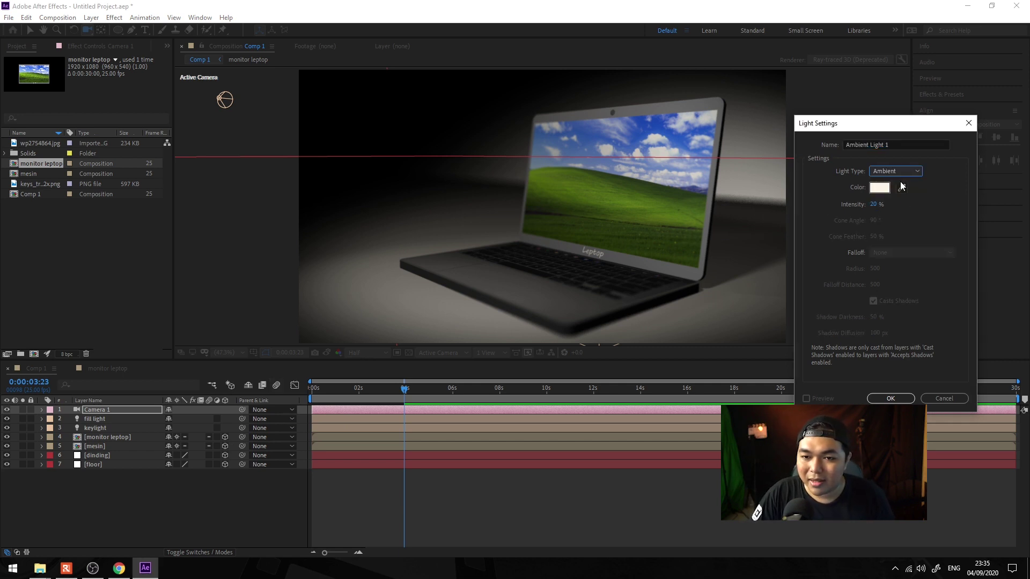
left_click(895, 400)
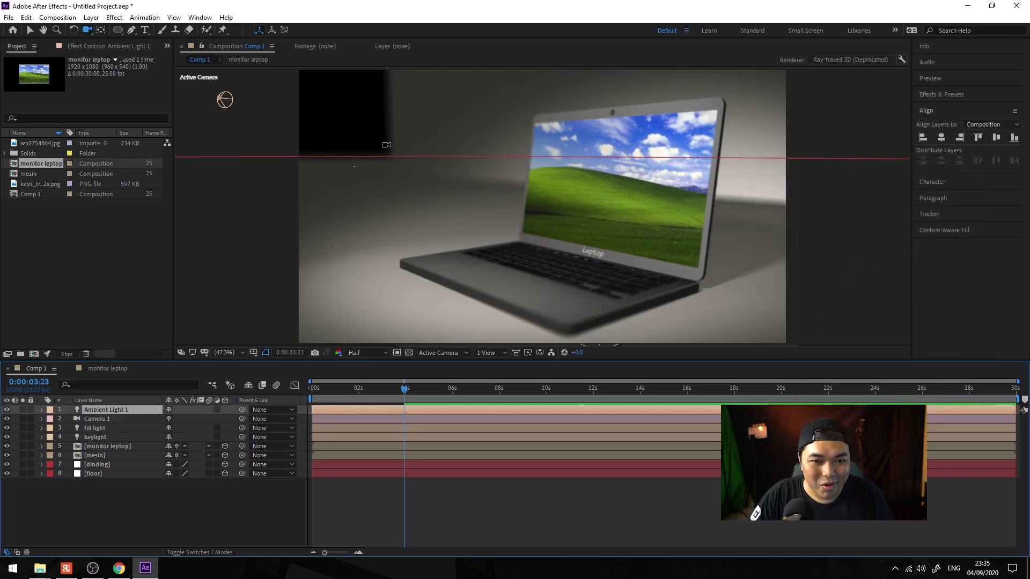
left_click_drag(467, 202, 483, 201)
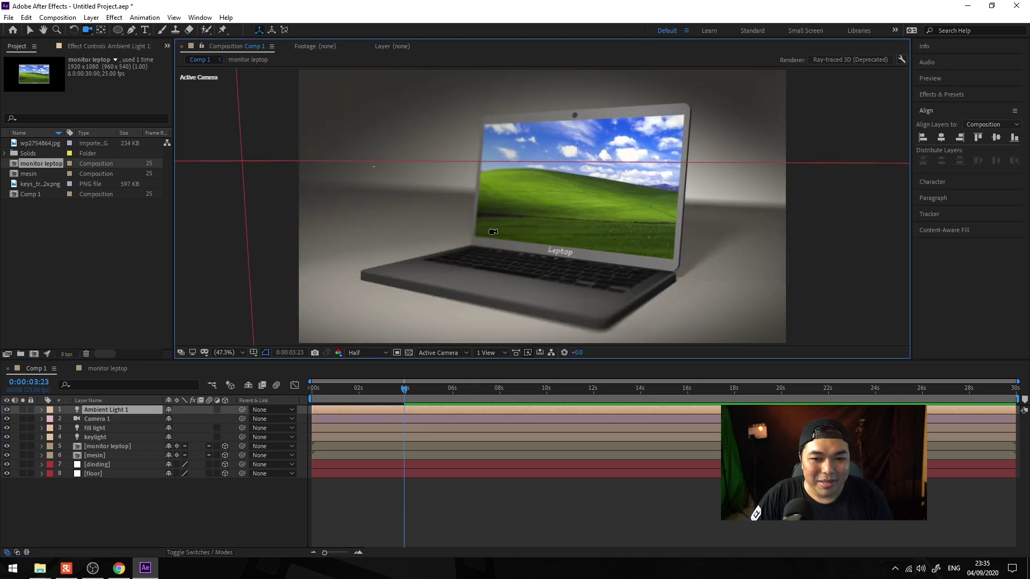
left_click(407, 390)
left_click(135, 507)
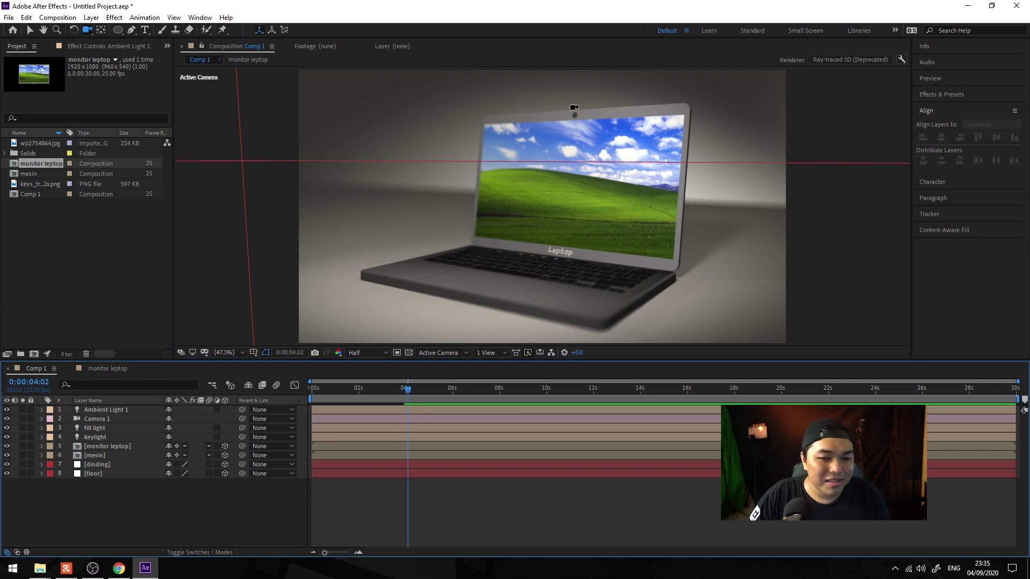
Step: Set ray-tracing quality to 20 with the Box filter and trim the work area to the first four seconds
left_click(845, 59)
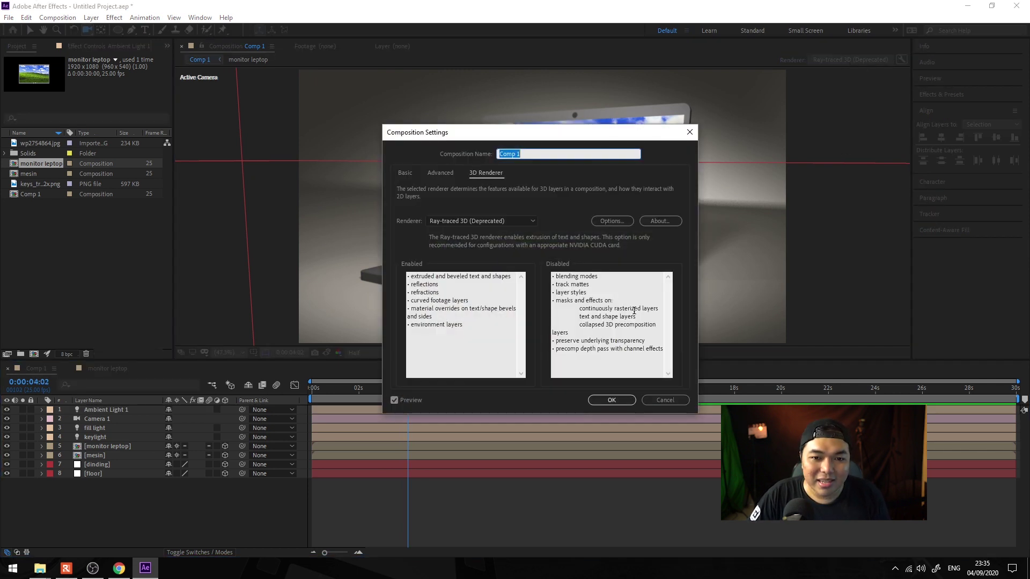
left_click(504, 220)
left_click(611, 221)
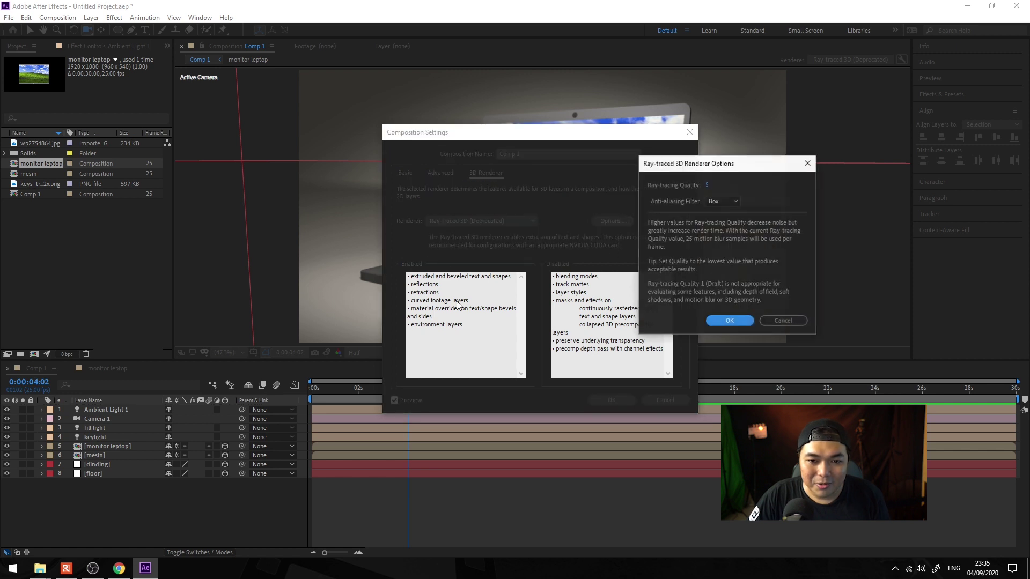
left_click(706, 185)
type("20")
left_click(732, 201)
left_click(719, 215)
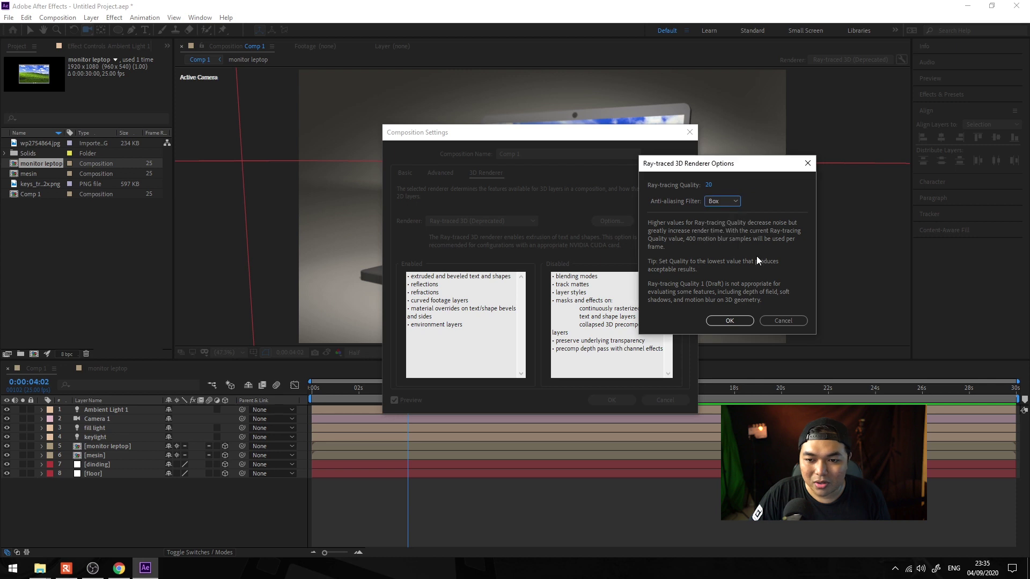
left_click_drag(758, 170, 673, 153)
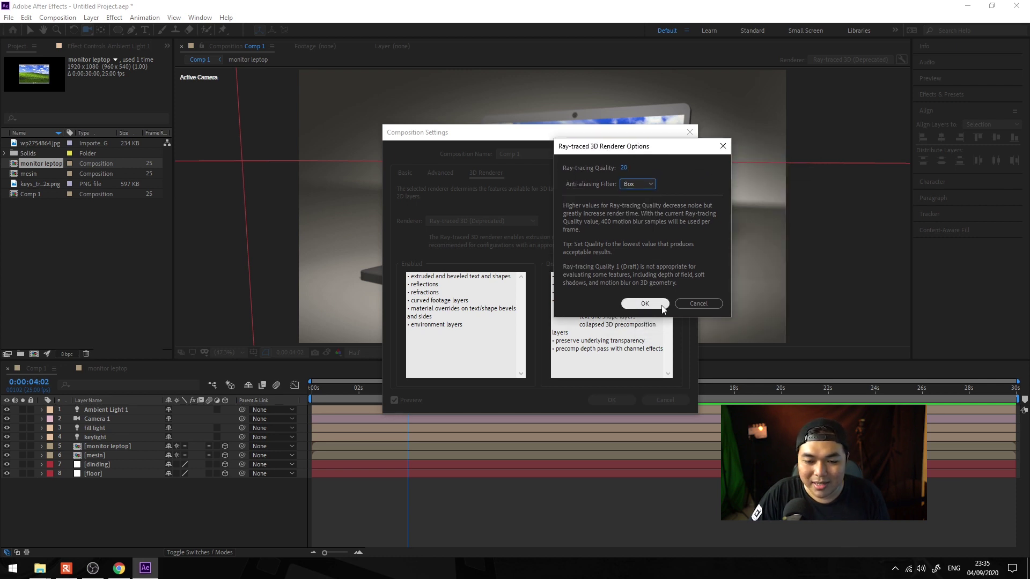
left_click(663, 309)
left_click(616, 401)
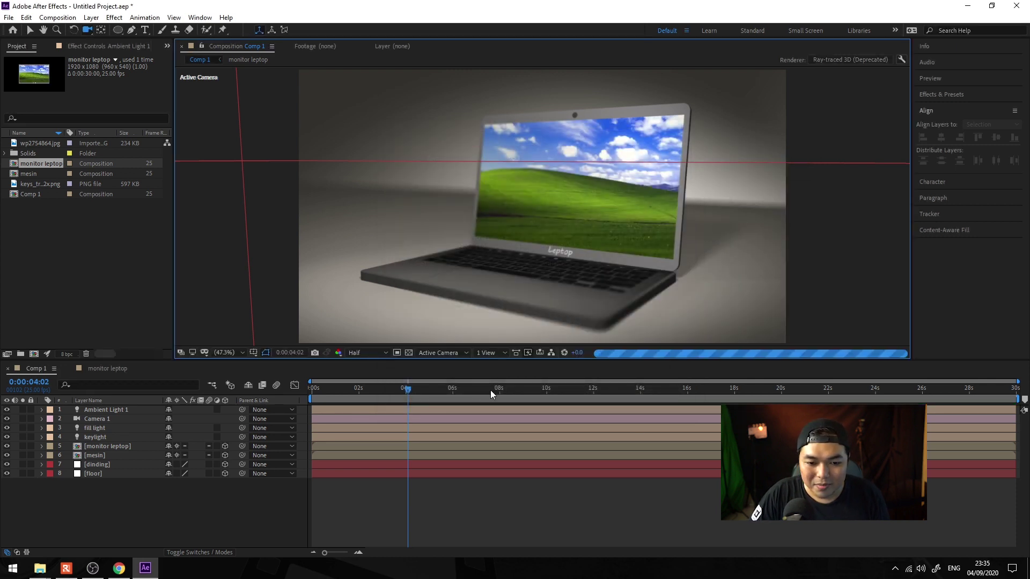
mouse_move(415, 391)
left_mouse_down()
mouse_move(310, 393)
mouse_move(406, 388)
left_mouse_up()
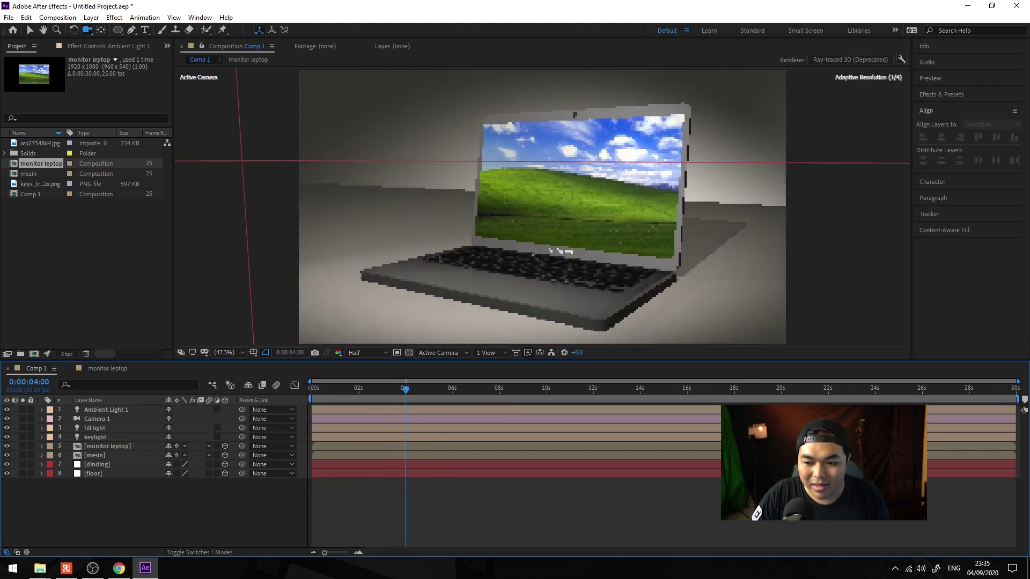
left_click_drag(1017, 399, 409, 404)
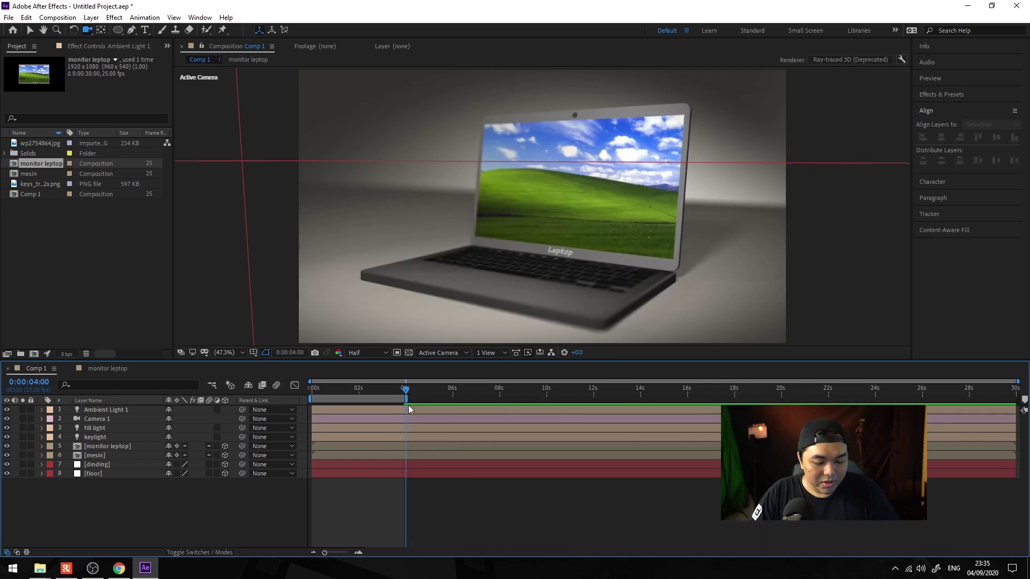
Step: Add Comp 1 to the Render Queue with render settings limited to the work area
key("ctrl+m")
left_click(95, 442)
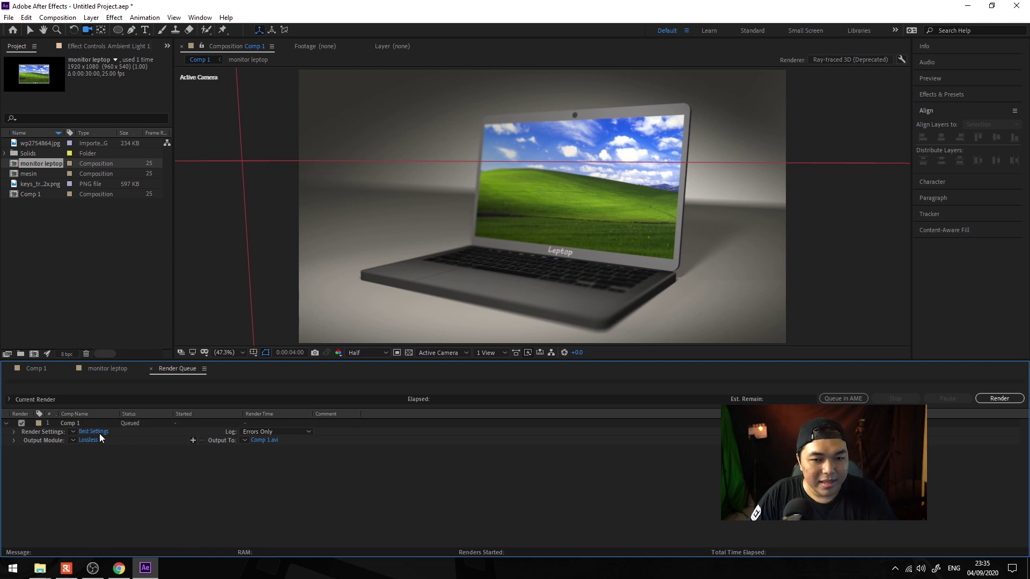
left_click(96, 431)
left_click(445, 333)
left_click(426, 335)
left_click(471, 335)
left_click(455, 346)
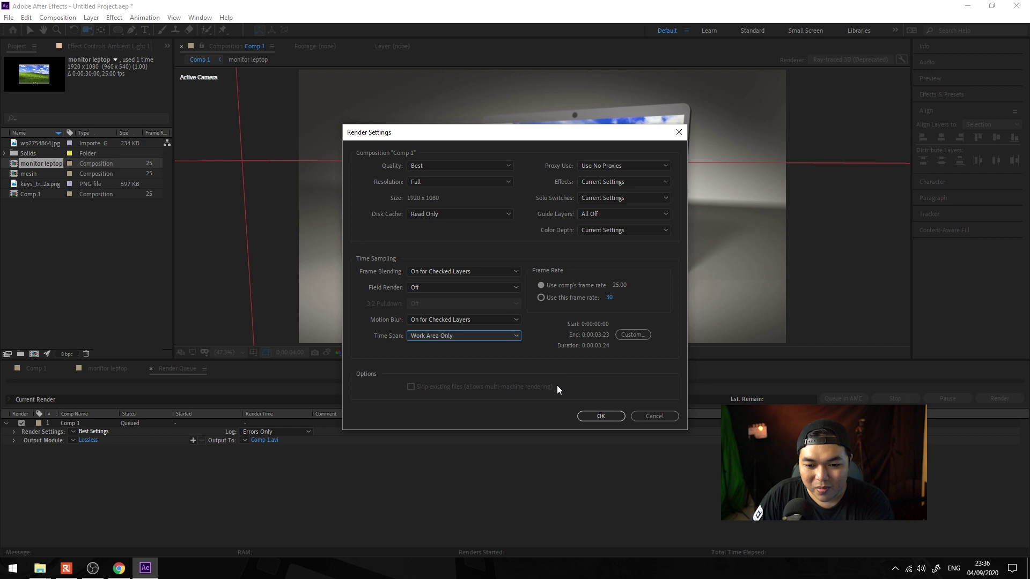
left_click(603, 417)
Step: Set the output module to QuickTime with the Apple ProRes 422 codec
left_click(89, 440)
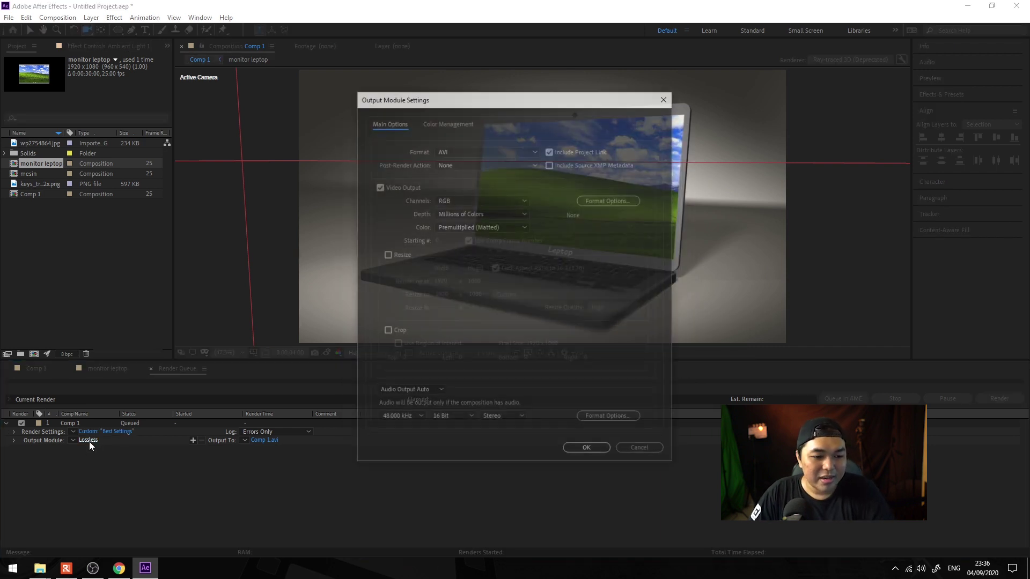
left_click(490, 154)
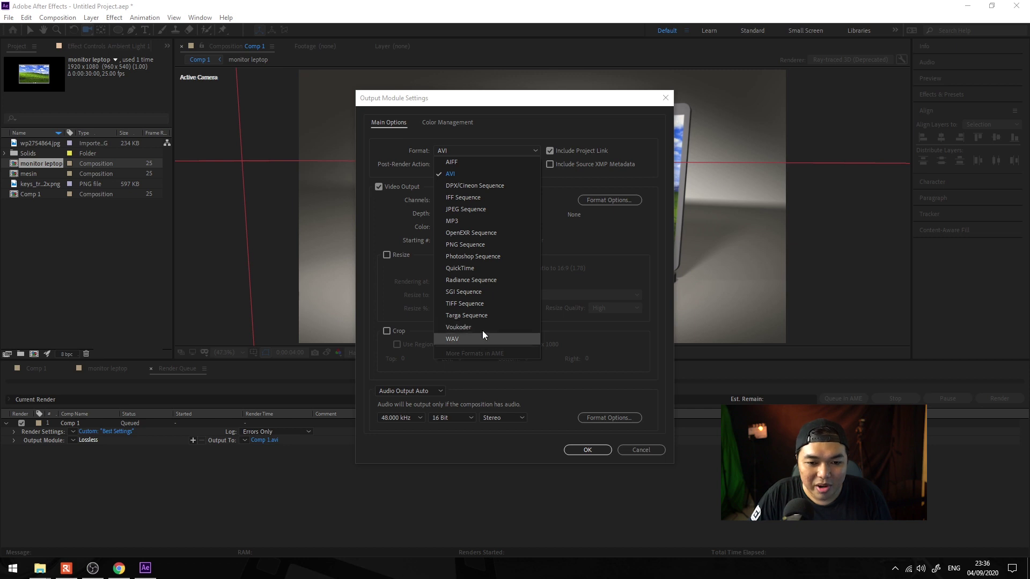
left_click(485, 267)
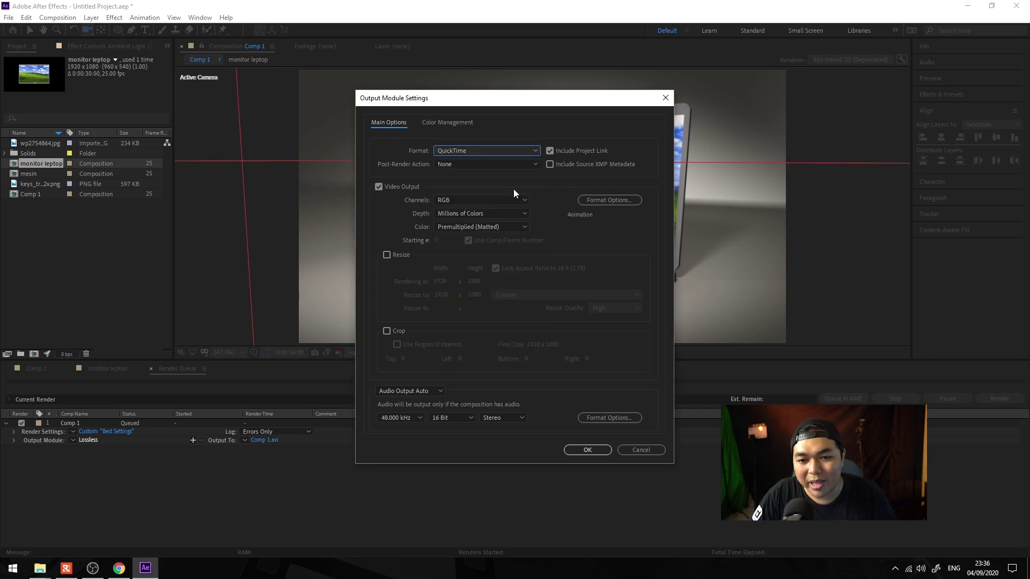
left_click(609, 199)
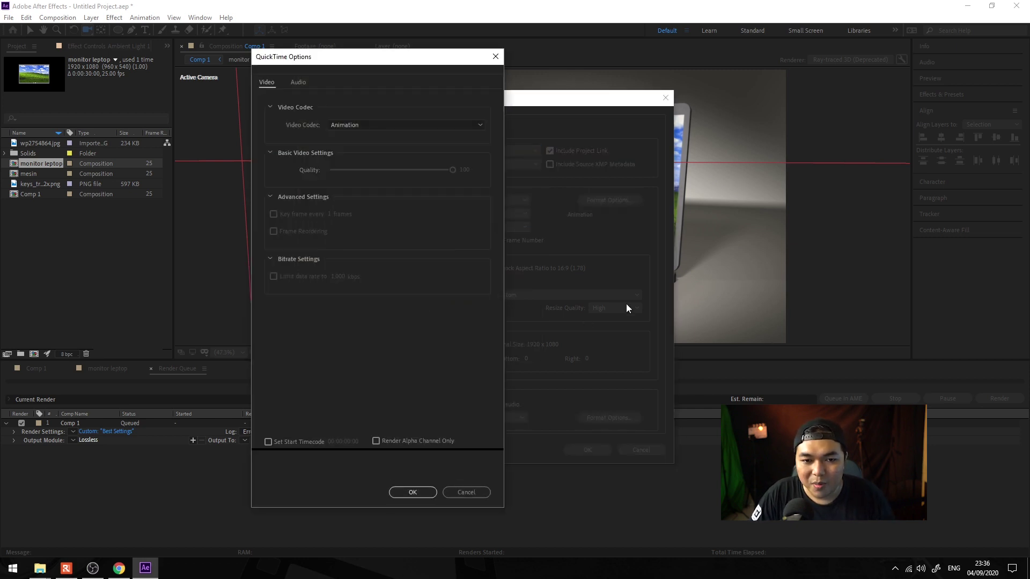
left_click(376, 127)
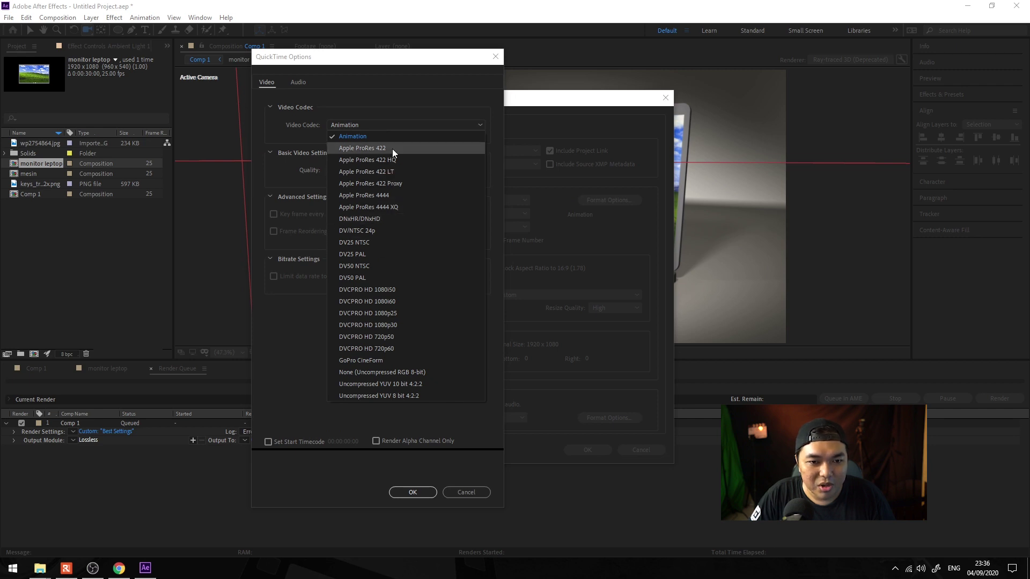
left_click(391, 148)
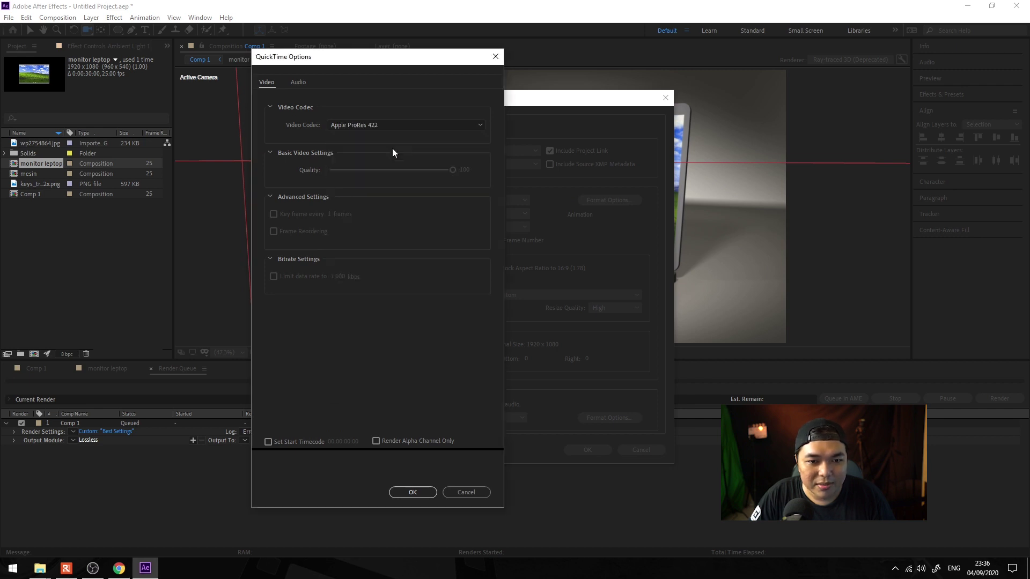
left_click(416, 491)
left_click(580, 453)
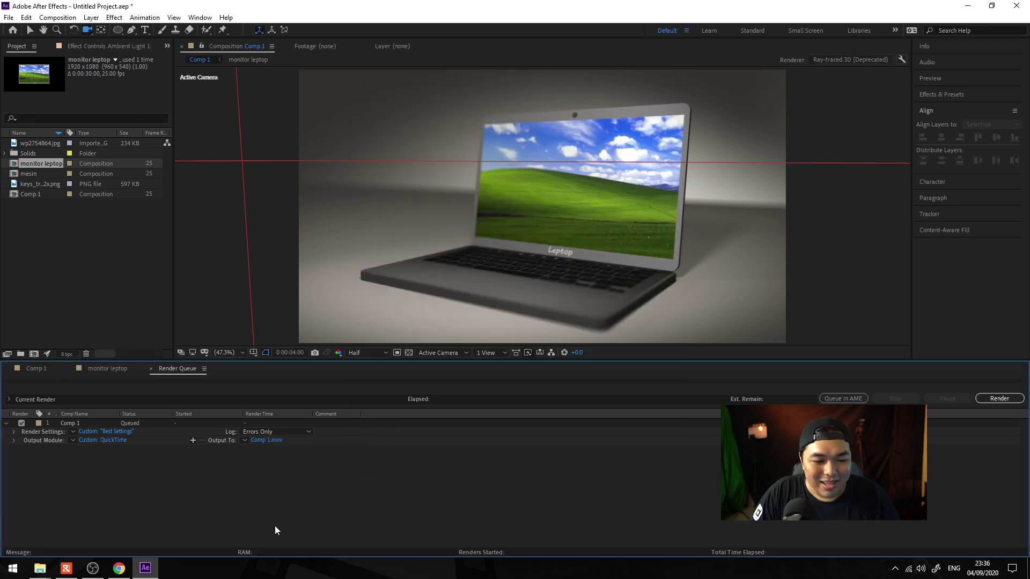
Step: Save the output as leptop prores.mov and start the render
left_click(282, 439)
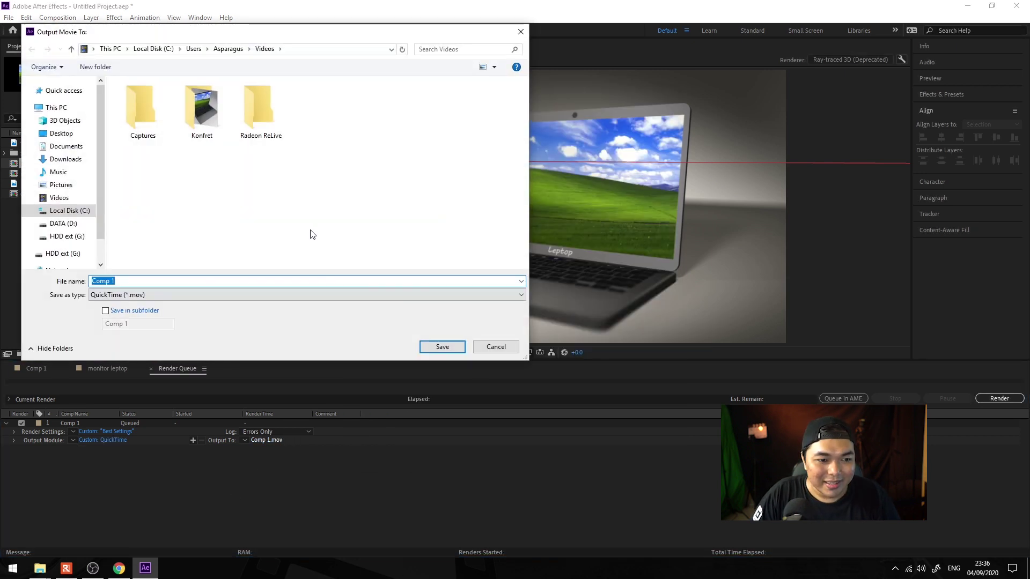
type("leptop prop")
type("s")
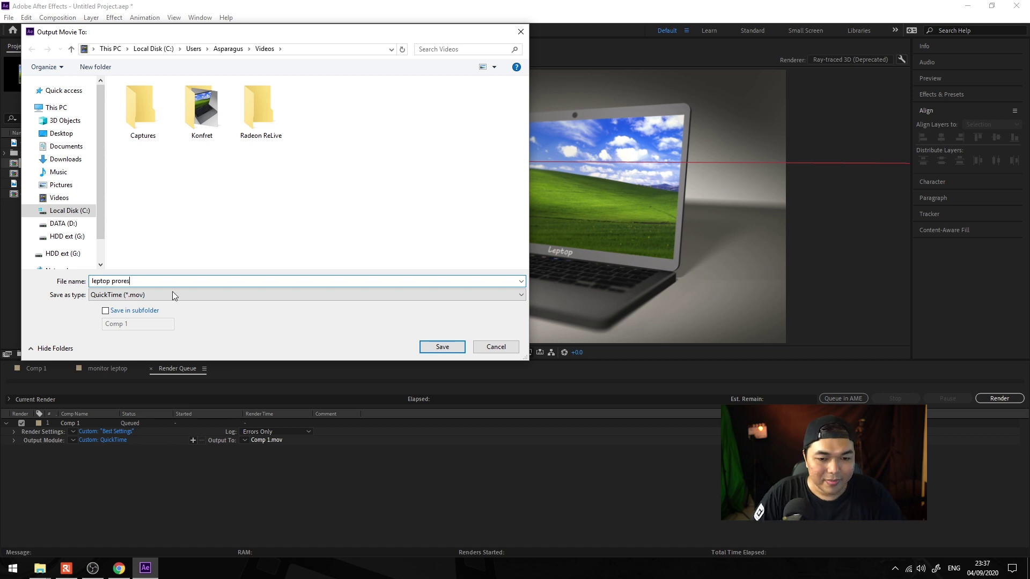
left_click(443, 346)
left_click(1002, 399)
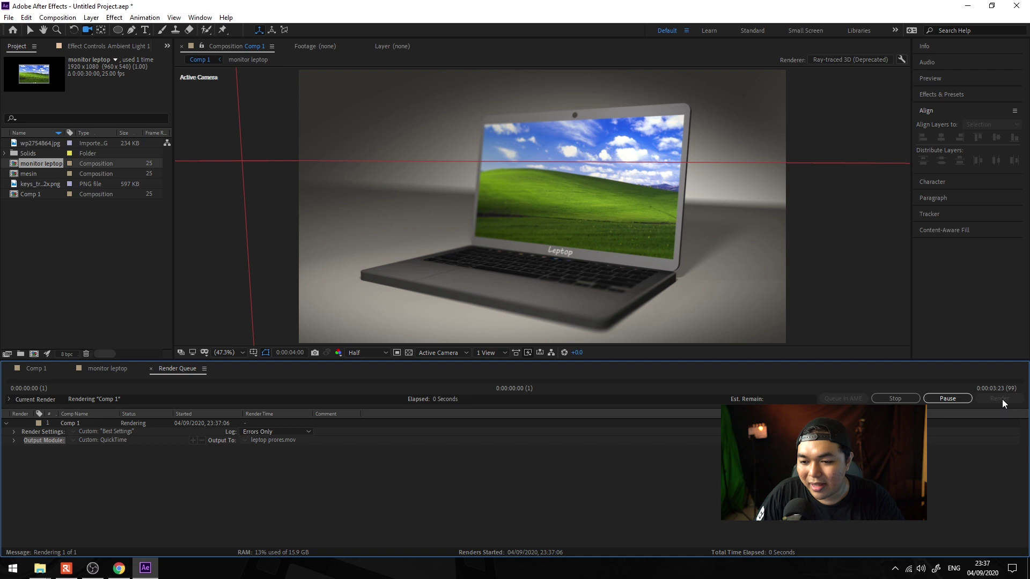